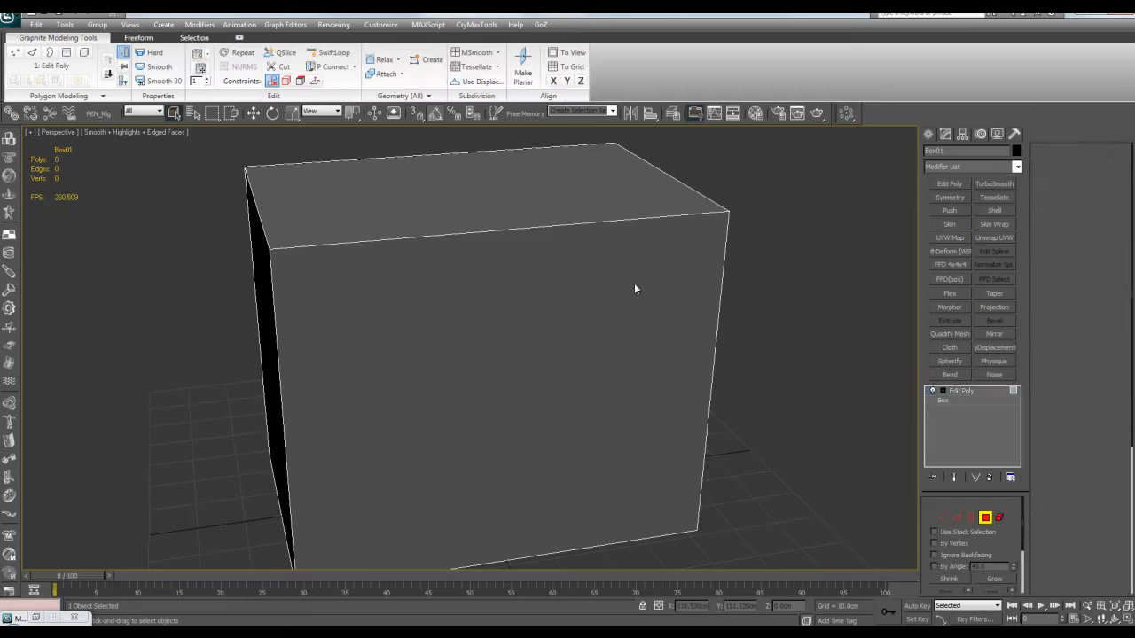
# Invert the polygon selection and delete the box's other five faces, leaving only the front face
pyautogui.hotkey('ctrl', 'i')
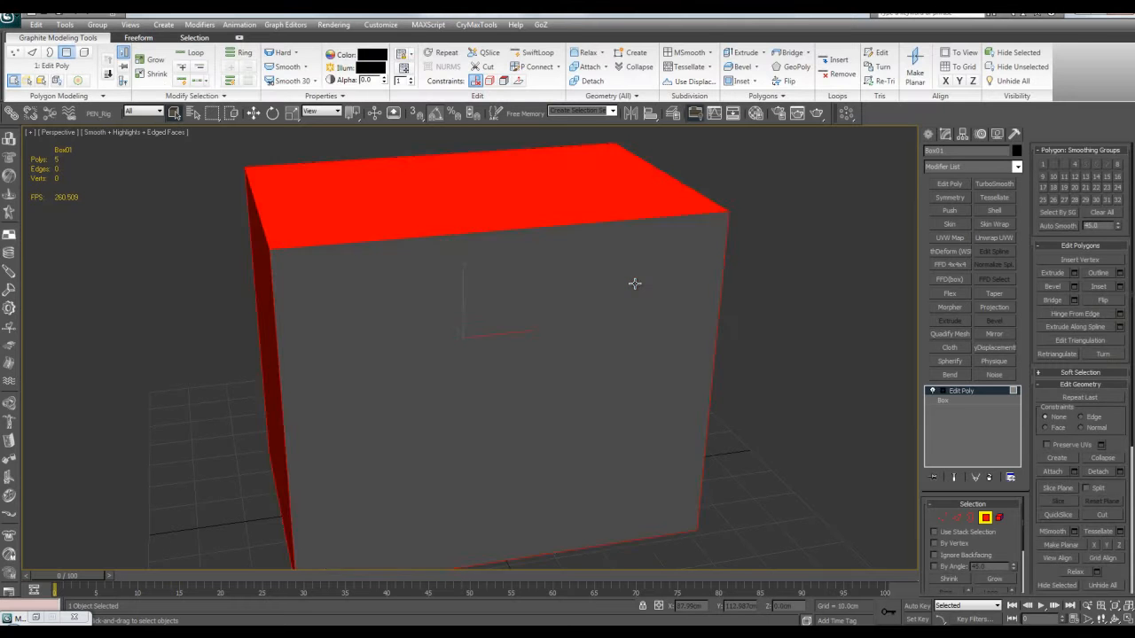
pyautogui.press('Delete')
pyautogui.scroll(-3, 636, 292)
pyautogui.hotkey('ctrl', 'a')
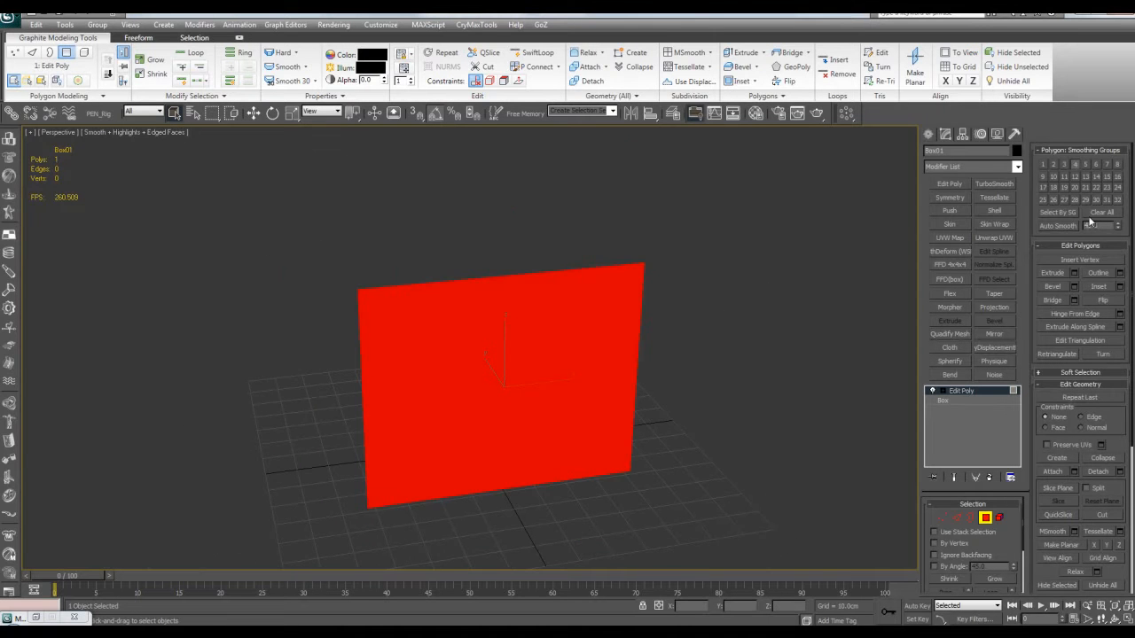
# Move the front face's right vertical edge inward onto the grid's centre line, leaving half of a plane
pyautogui.press('2')
pyautogui.click(644, 286)
pyautogui.press('w')
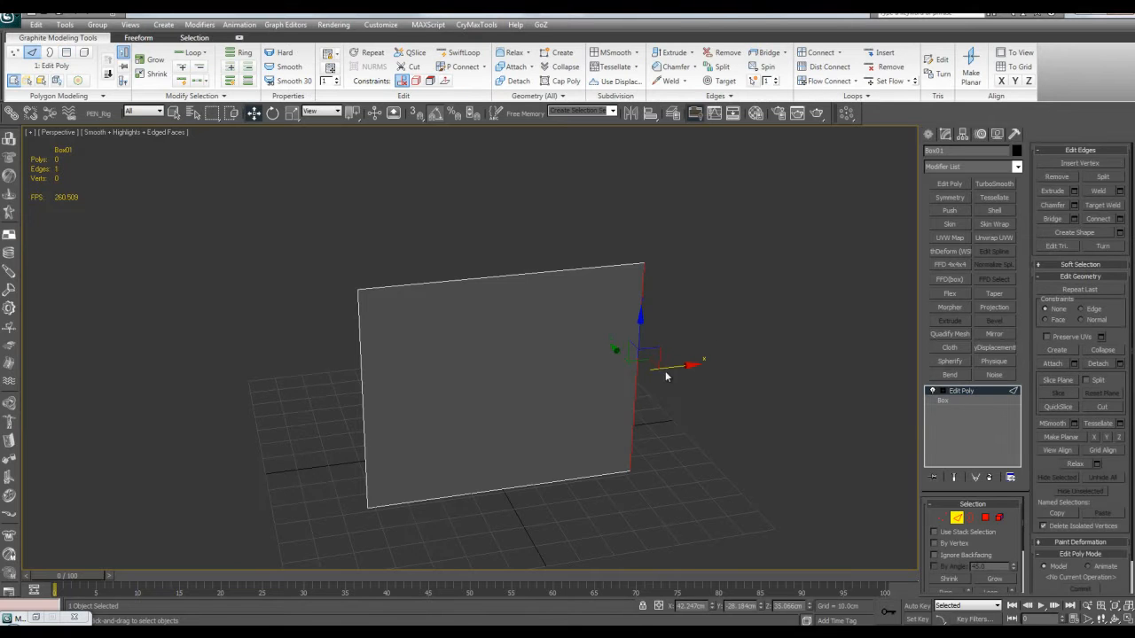
pyautogui.moveTo(712, 613); pyautogui.dragTo(701, 467)
pyautogui.press('q')
pyautogui.click(577, 260)
pyautogui.click(439, 282)
pyautogui.keyDown('alt'); pyautogui.moveTo(469, 337); pyautogui.dragTo(608, 351, button='middle'); pyautogui.keyUp('alt')
# Add a Symmetry modifier to the half plane, mirroring on the X axis with Flip enabled
pyautogui.press('w')
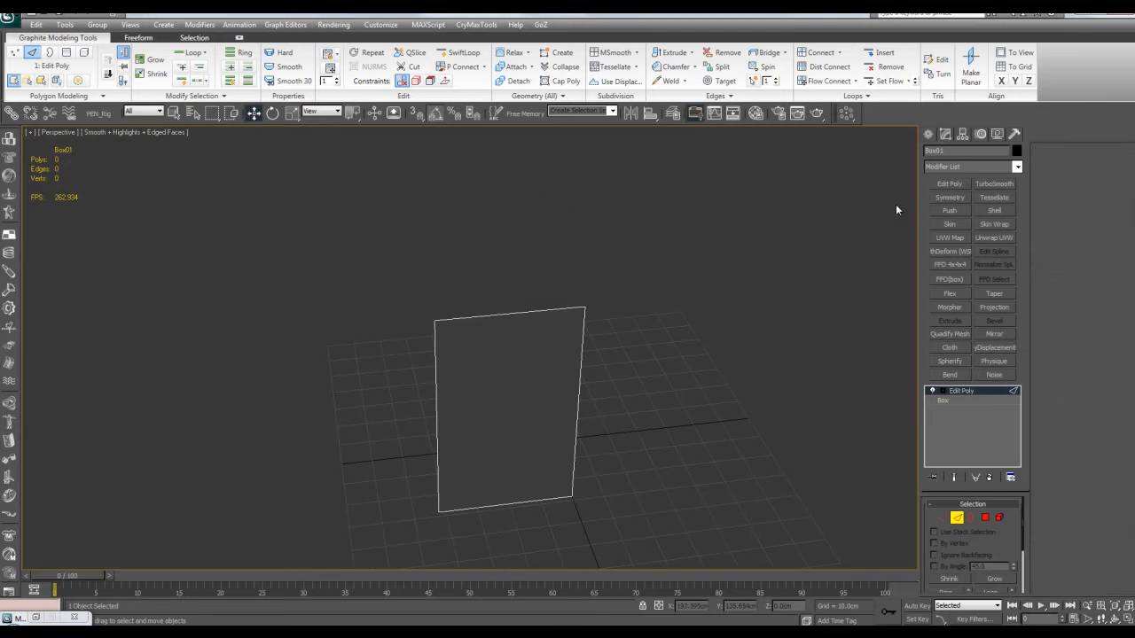
pyautogui.click(949, 197)
pyautogui.click(961, 542)
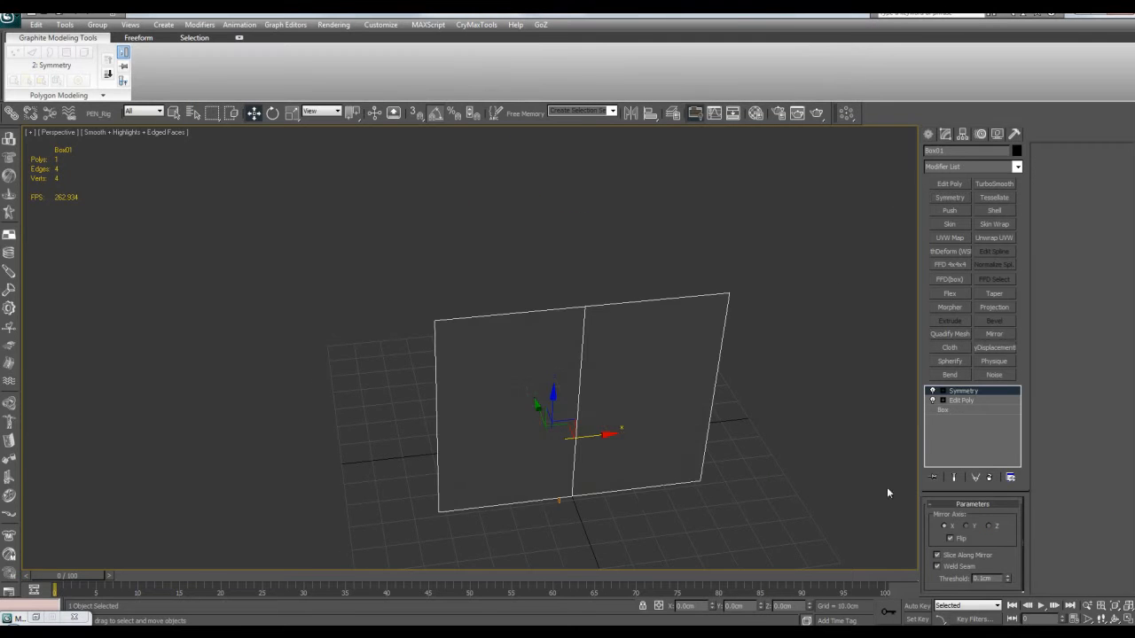
pyautogui.moveTo(736, 417); pyautogui.dragTo(724, 411, button='middle')
pyautogui.press('q')
pyautogui.press('z')
pyautogui.scroll(-5, 727, 401)
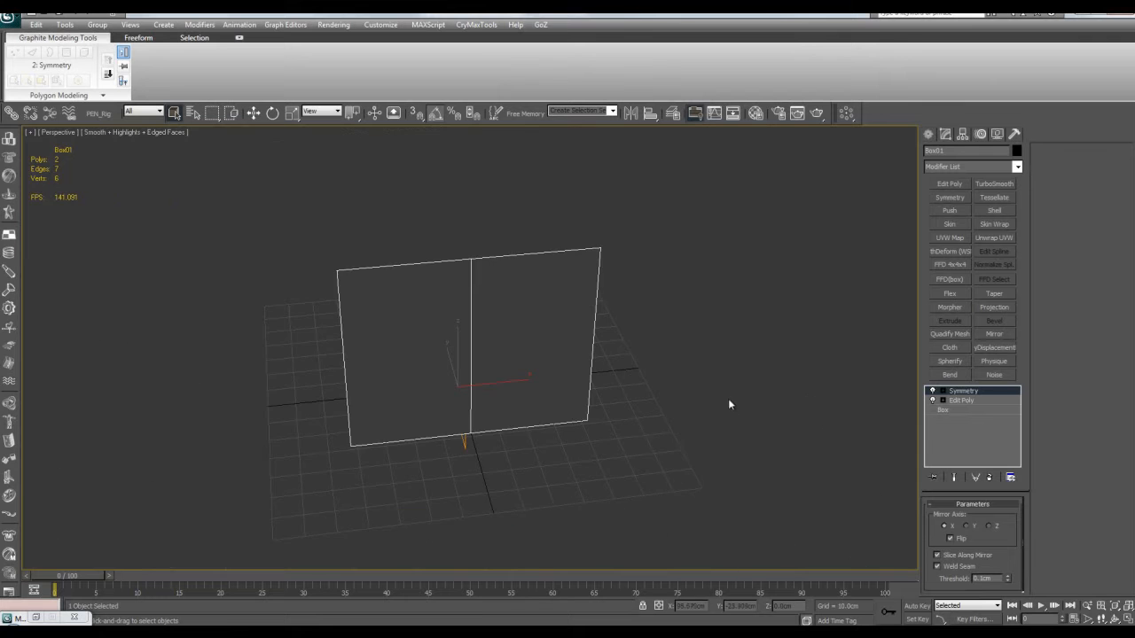
pyautogui.scroll(3, 728, 394)
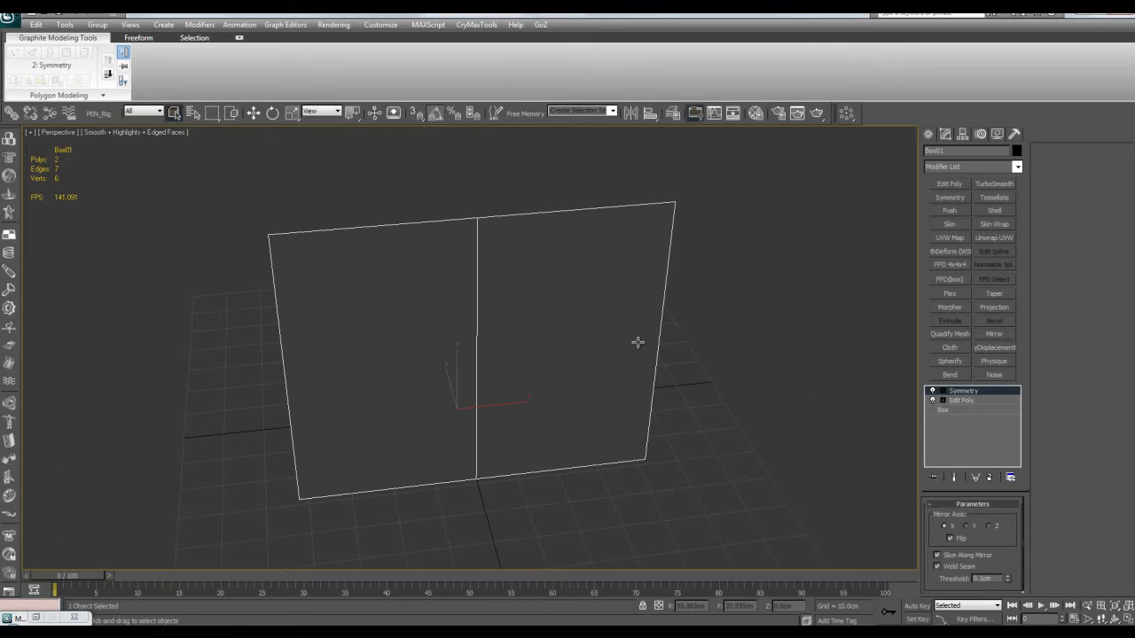
# Compare the half plane at the Edit Poly level with the mirrored result at the Symmetry level
pyautogui.click(959, 401)
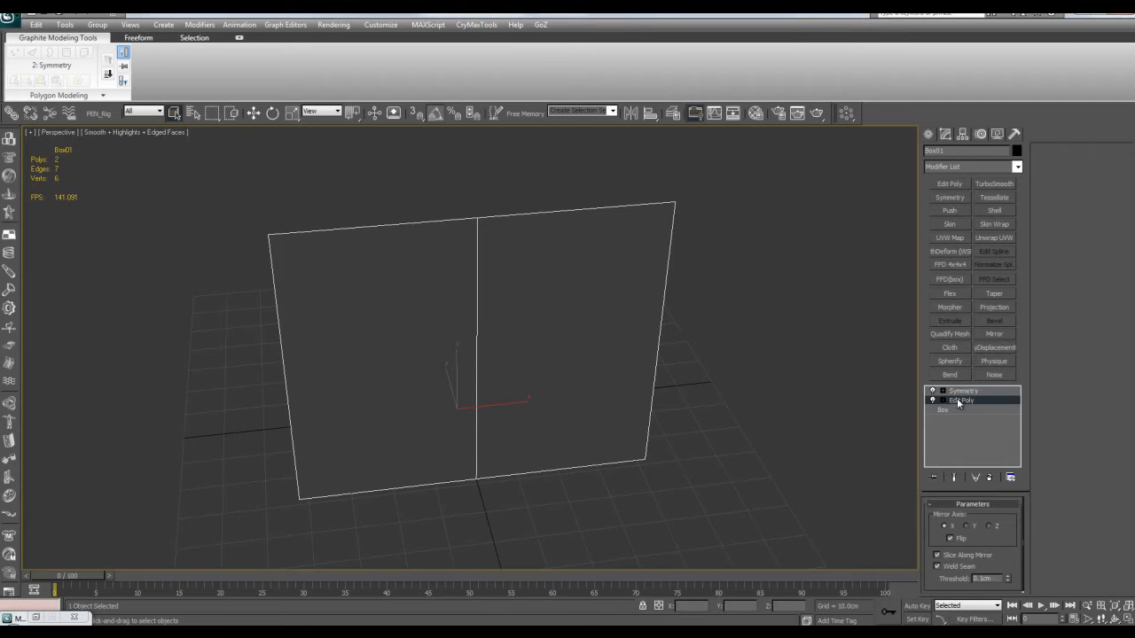
pyautogui.moveTo(665, 357); pyautogui.dragTo(516, 372, button='middle')
pyautogui.scroll(2, 555, 438)
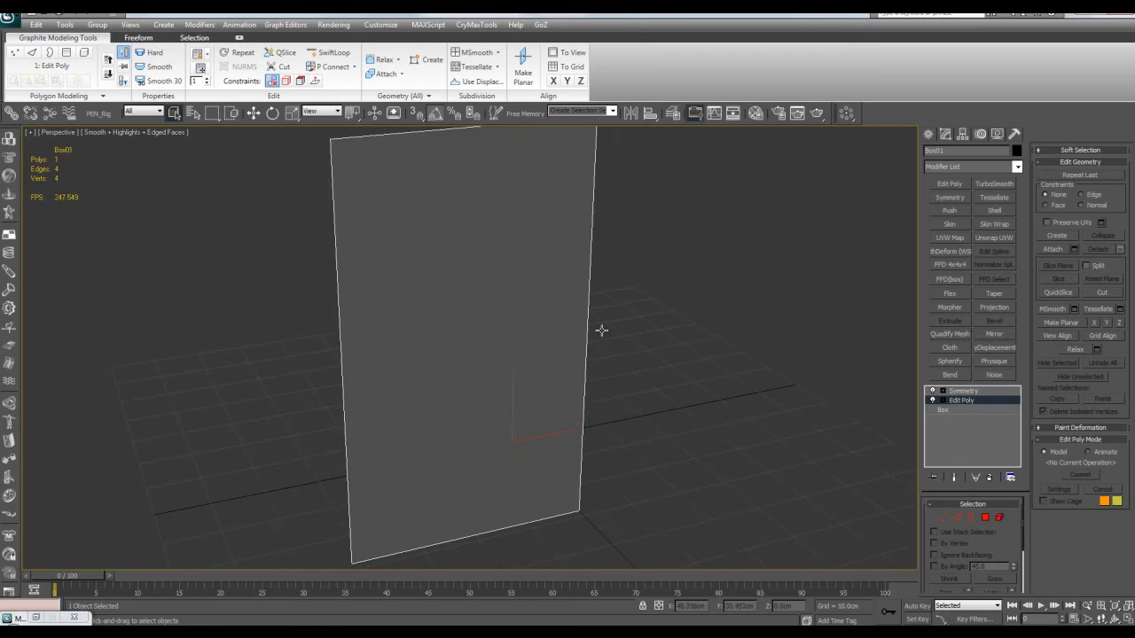
pyautogui.click(966, 391)
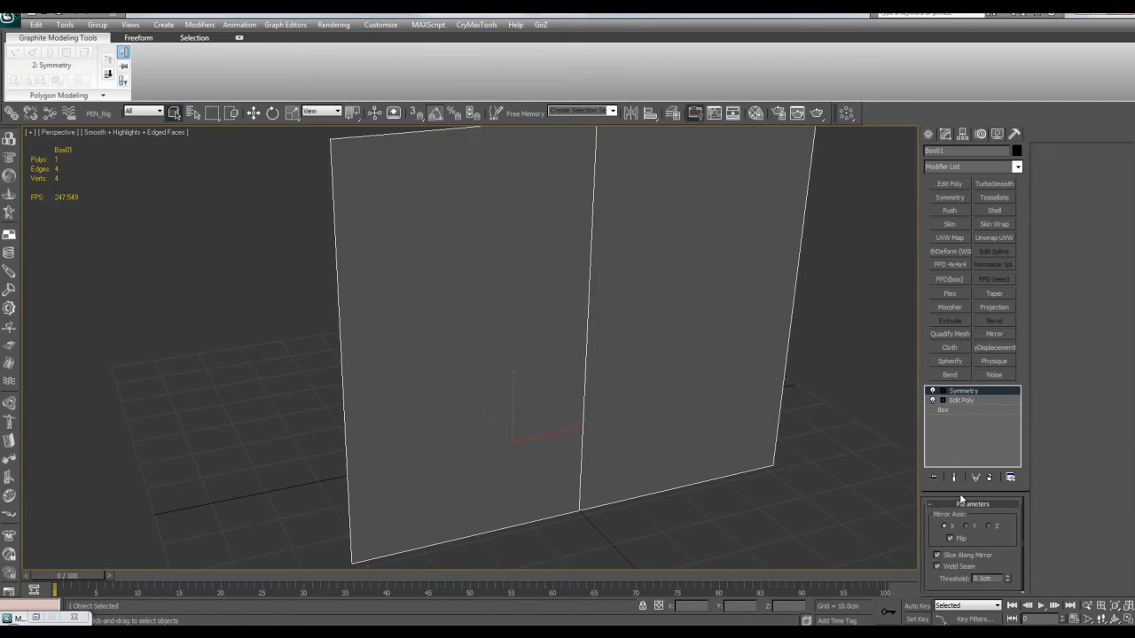
# Delete the Symmetry modifier and add it again on the X axis with Flip enabled
pyautogui.rightClick(971, 390)
pyautogui.click(984, 151)
pyautogui.click(963, 199)
pyautogui.moveTo(765, 280); pyautogui.dragTo(751, 253, button='middle')
pyautogui.keyDown('alt'); pyautogui.moveTo(725, 307); pyautogui.dragTo(644, 424, button='middle'); pyautogui.keyUp('alt')
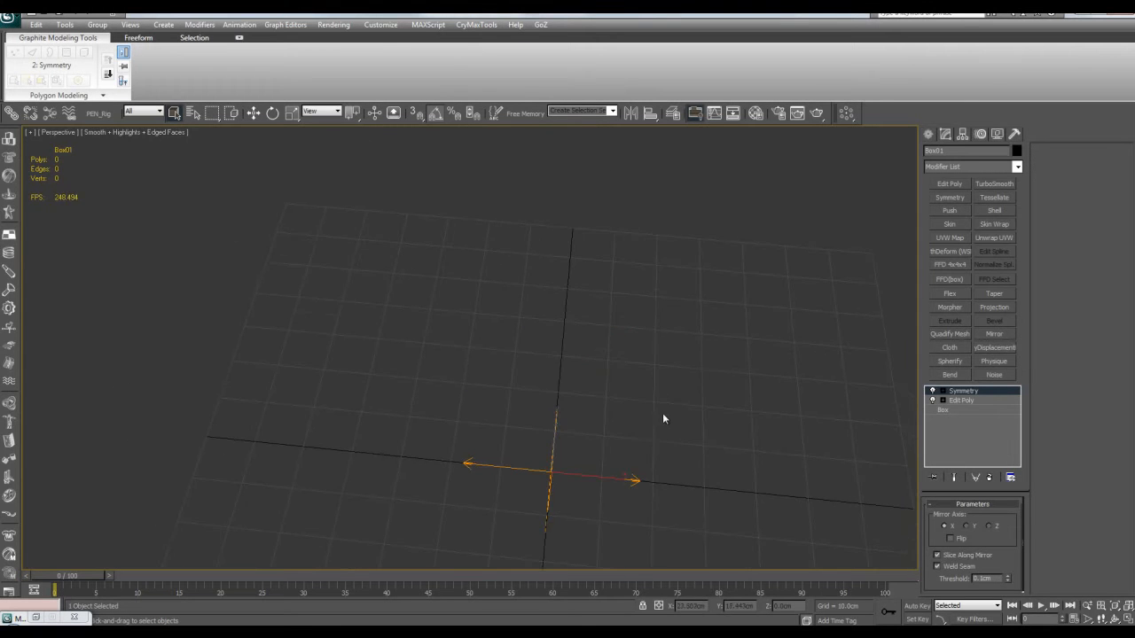
pyautogui.keyDown('alt'); pyautogui.moveTo(526, 407); pyautogui.dragTo(1024, 541, button='middle'); pyautogui.keyUp('alt')
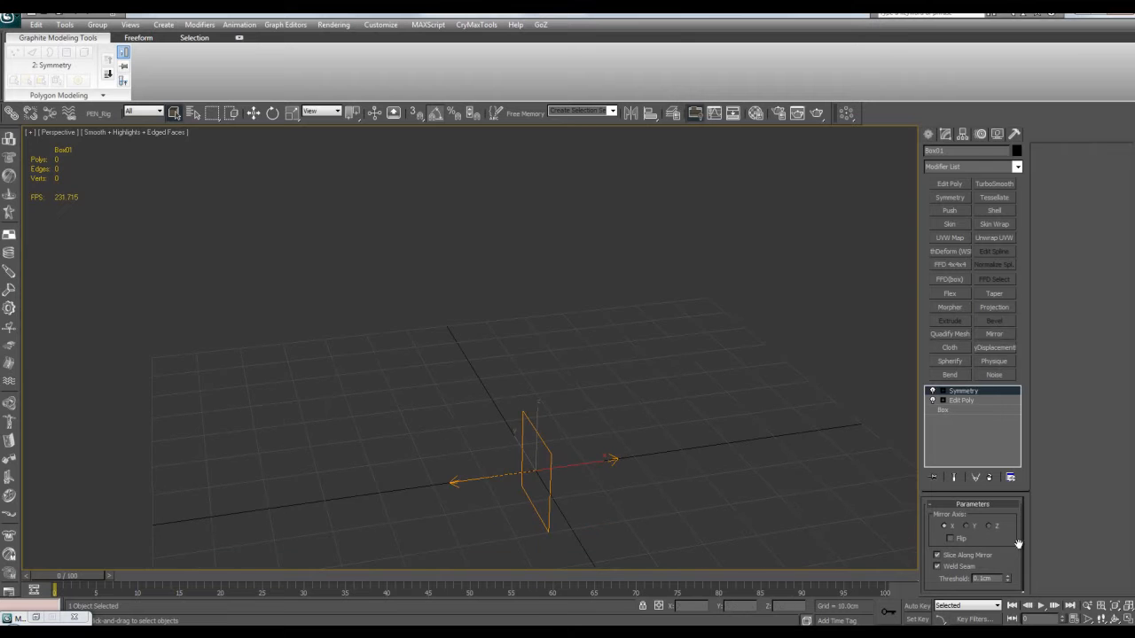
pyautogui.click(962, 538)
pyautogui.scroll(-3, 651, 328)
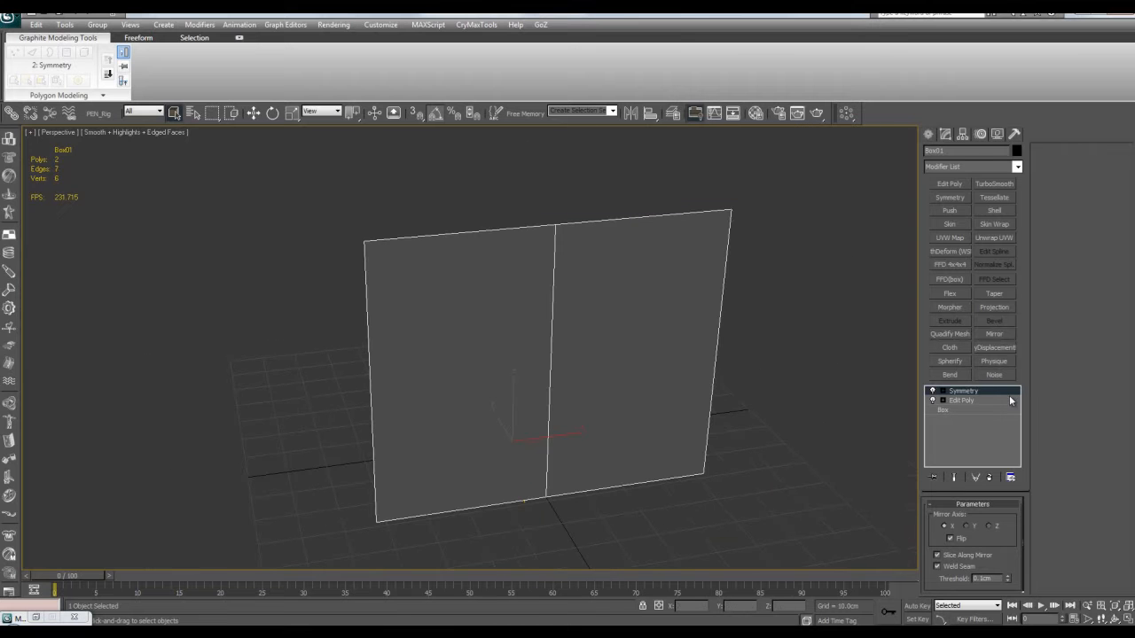
# Add a second Edit Poly below Symmetry and extrude a new polygon along X from the plane's centre edge
pyautogui.click(976, 400)
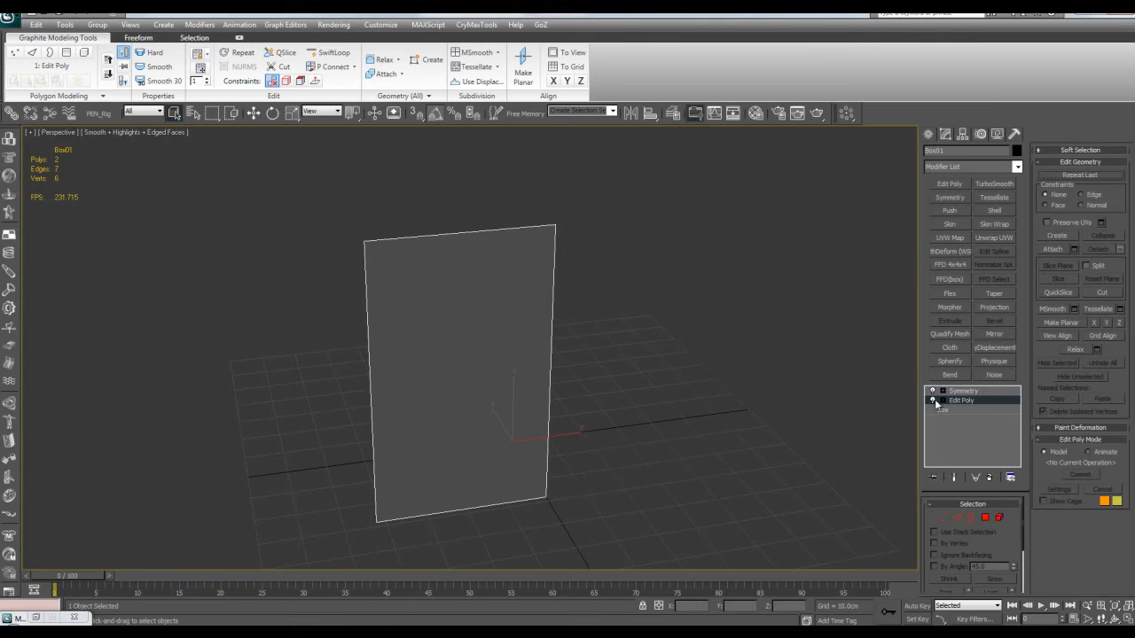
pyautogui.click(956, 187)
pyautogui.click(551, 344)
pyautogui.press('w')
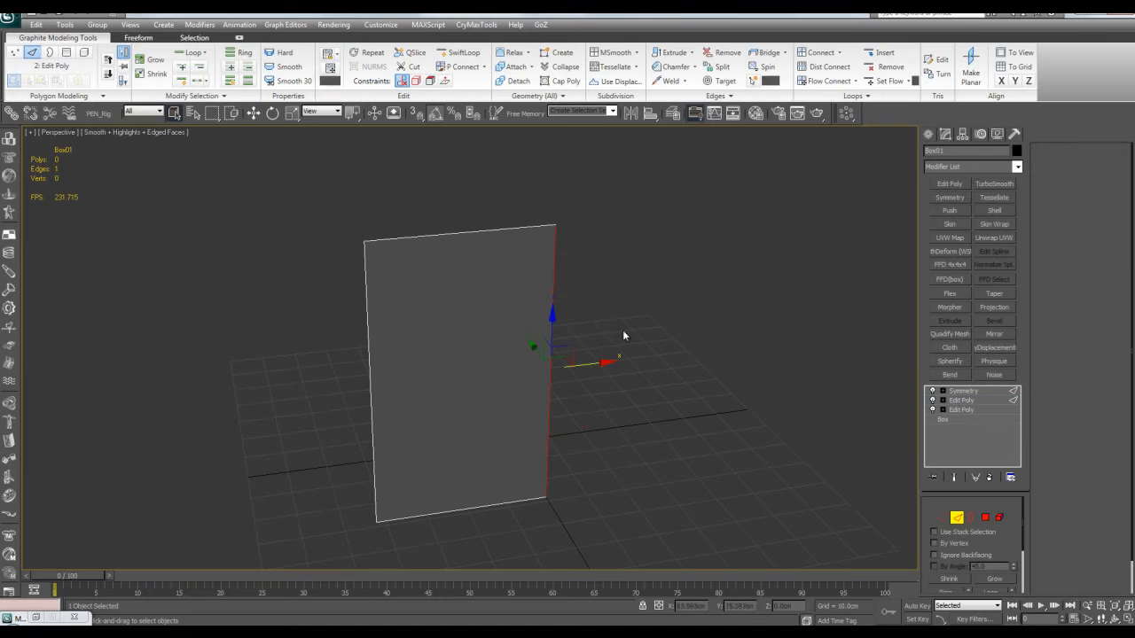
pyautogui.keyDown('shift'); pyautogui.moveTo(598, 361); pyautogui.dragTo(829, 362); pyautogui.keyUp('shift')
pyautogui.press('q')
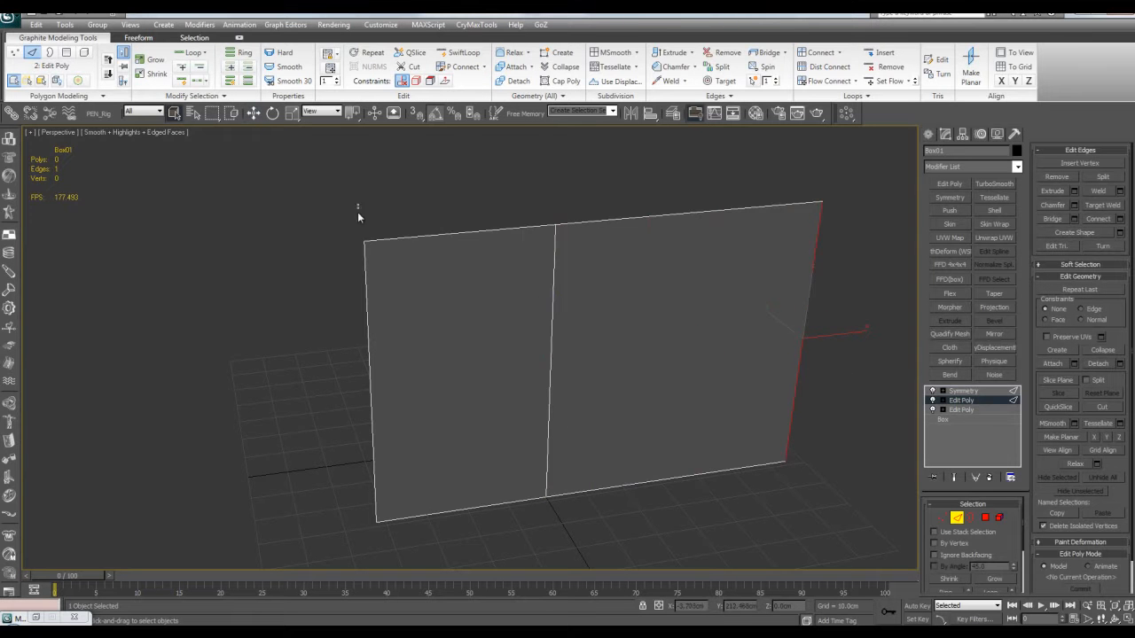
# Delete the original left polygon, keeping only the newly extruded one on the right of the centre line
pyautogui.moveTo(360, 204); pyautogui.dragTo(643, 359)
pyautogui.press('Delete')
pyautogui.hotkey('ctrl', 'z')
pyautogui.moveTo(312, 272); pyautogui.dragTo(490, 340)
pyautogui.press('Delete')
# Turn off Flip in the Symmetry modifier so the right half is mirrored to the left
pyautogui.click(958, 391)
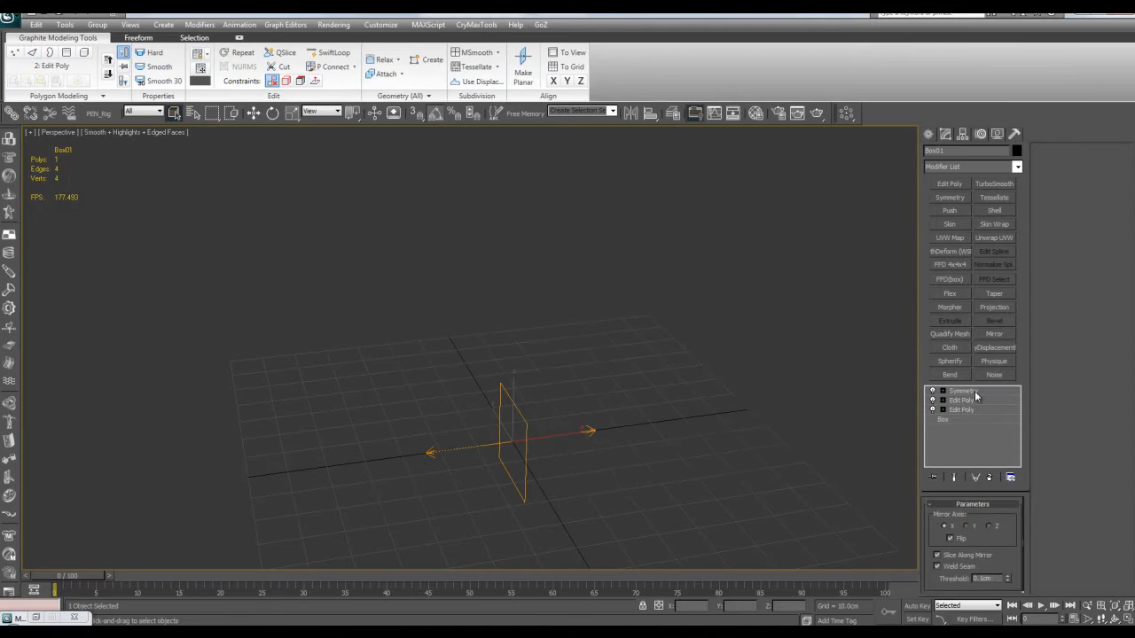
pyautogui.click(951, 539)
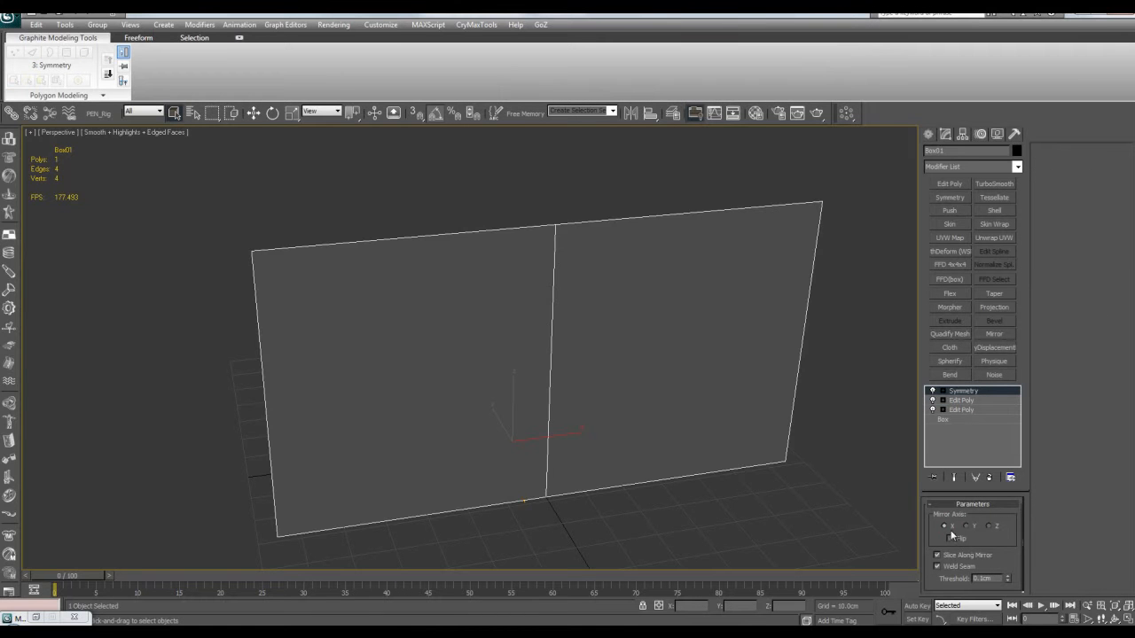
pyautogui.moveTo(581, 341); pyautogui.dragTo(564, 345, button='middle')
pyautogui.press('z')
pyautogui.keyDown('alt'); pyautogui.moveTo(662, 365); pyautogui.dragTo(610, 351, button='middle'); pyautogui.keyUp('alt')
pyautogui.scroll(-5, 610, 351)
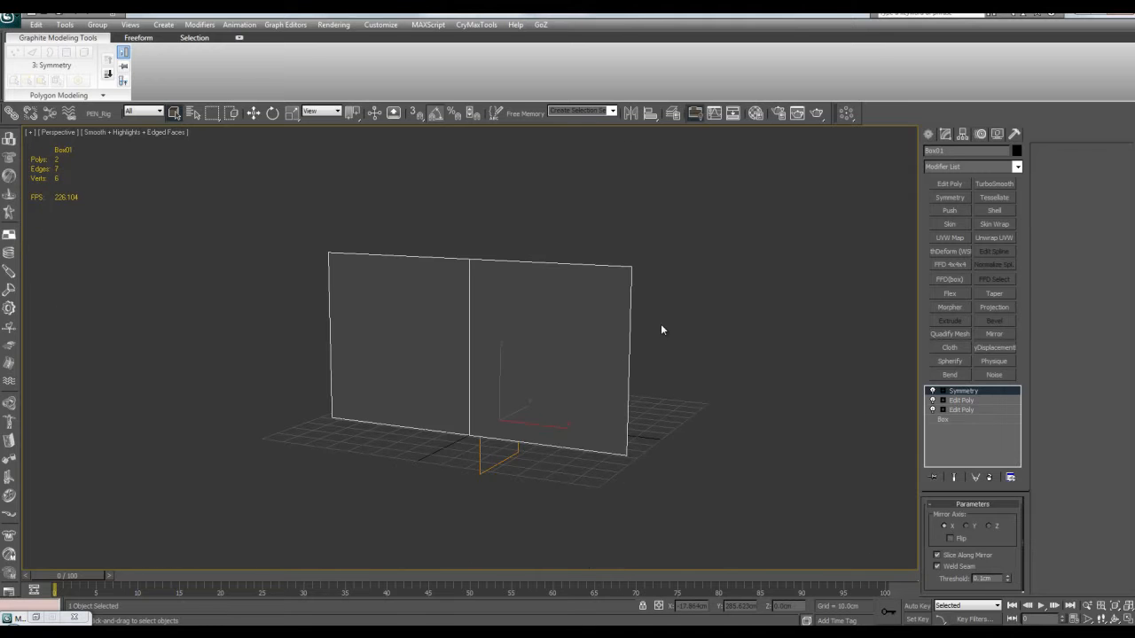
pyautogui.scroll(2, 674, 313)
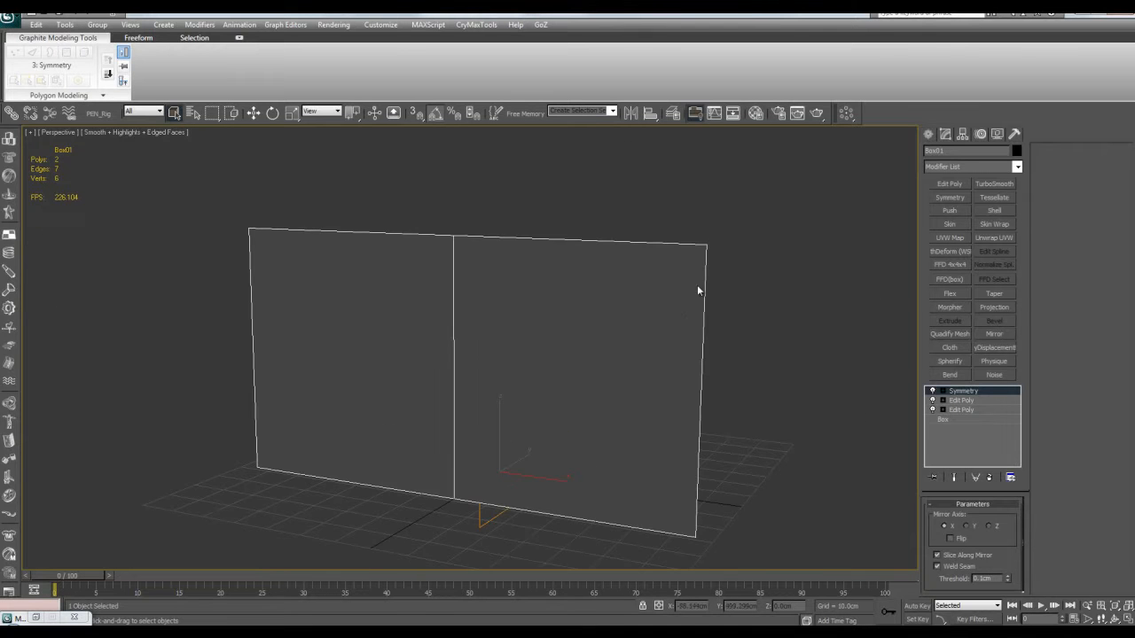
pyautogui.keyDown('alt'); pyautogui.moveTo(689, 349); pyautogui.dragTo(322, 340, button='middle'); pyautogui.keyUp('alt')
pyautogui.keyDown('alt'); pyautogui.moveTo(707, 314); pyautogui.dragTo(678, 321, button='middle'); pyautogui.keyUp('alt')
pyautogui.press('z')
pyautogui.scroll(-3, 678, 322)
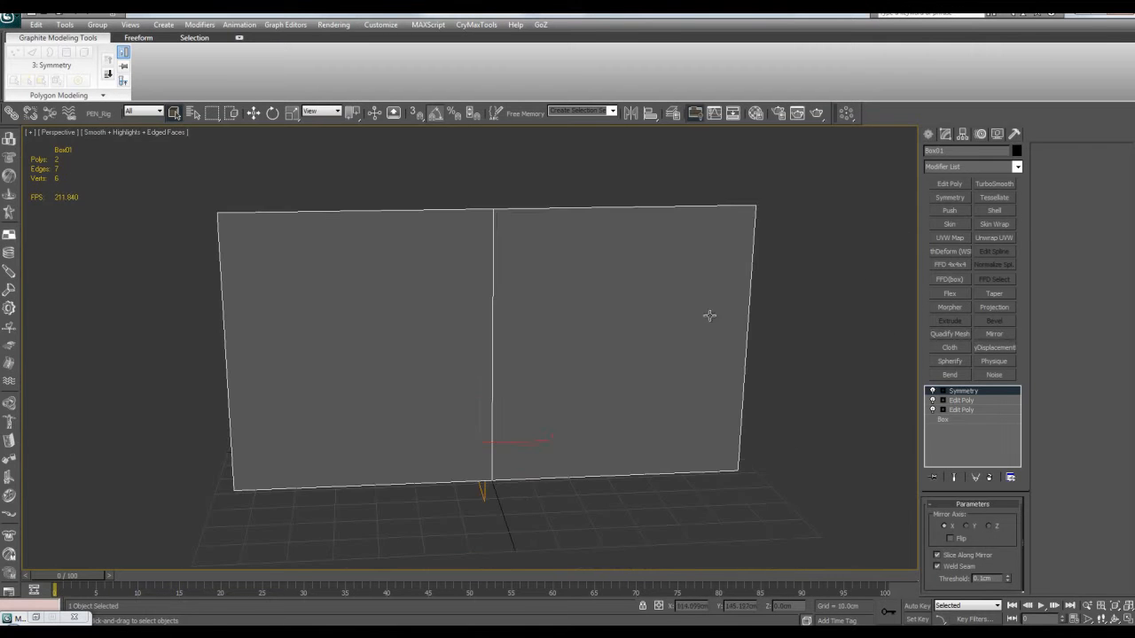
# Add an Edit Poly modifier above Symmetry and delete the polygon on the right half
pyautogui.click(949, 184)
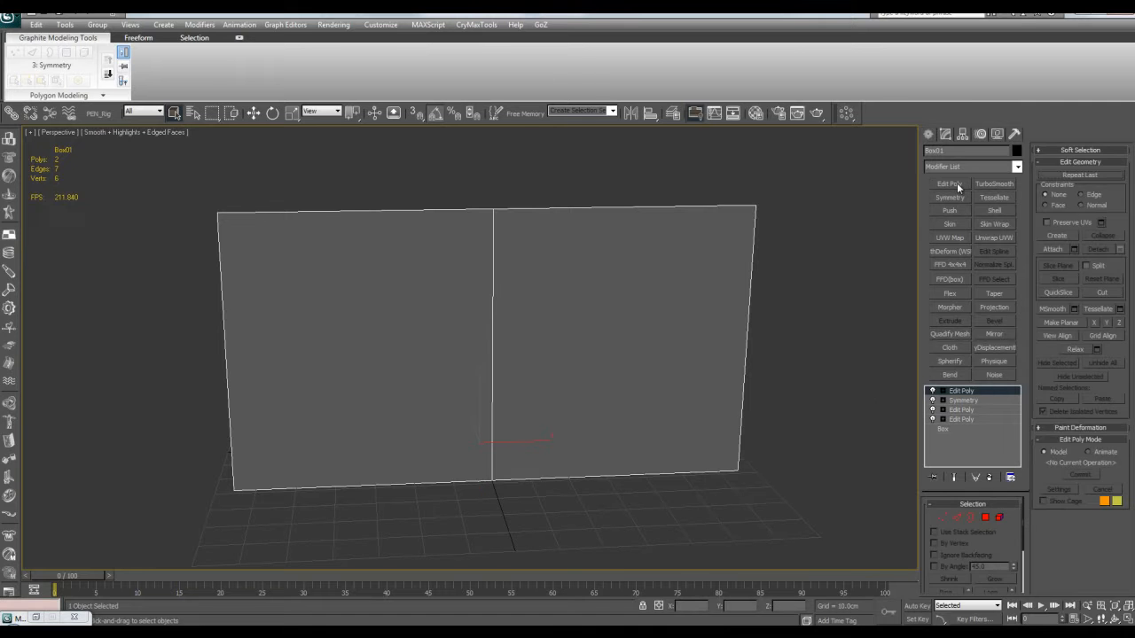
pyautogui.press('4')
pyautogui.moveTo(640, 182); pyautogui.dragTo(825, 362)
pyautogui.press('Delete')
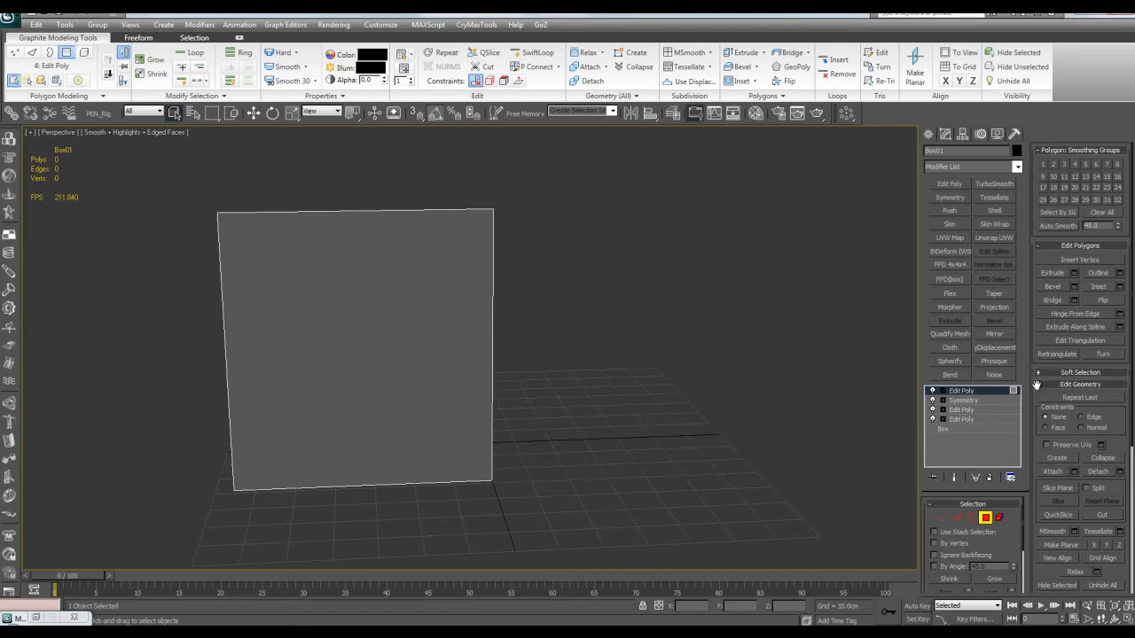
# Collapse the whole modifier stack into a single Editable Poly
pyautogui.click(970, 391)
pyautogui.rightClick(972, 395)
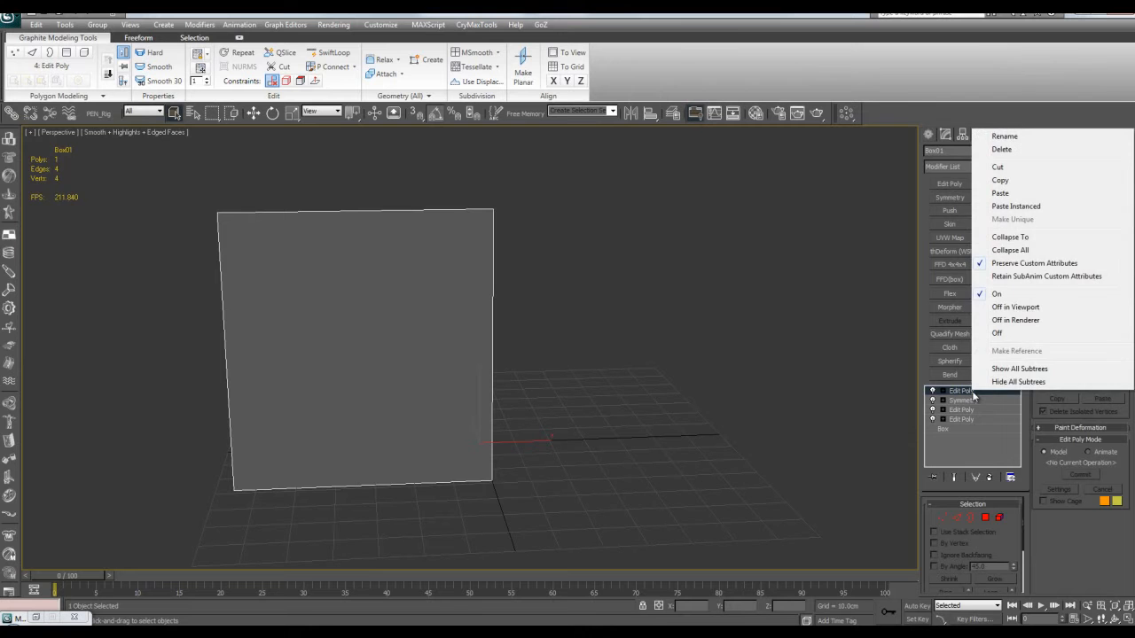
pyautogui.click(966, 451)
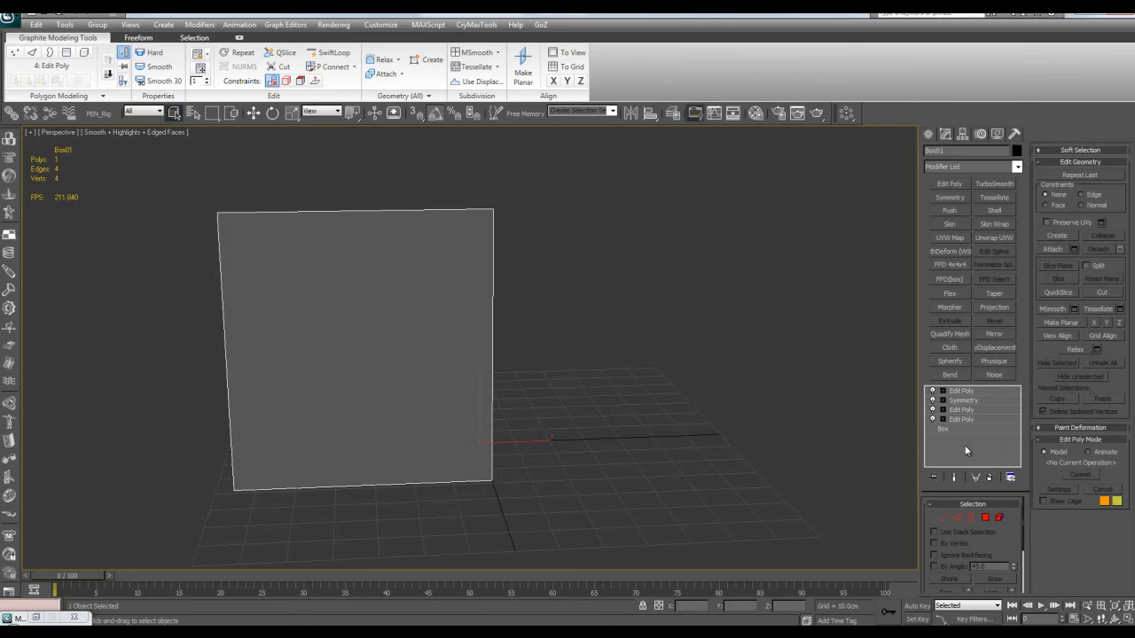
pyautogui.click(968, 391)
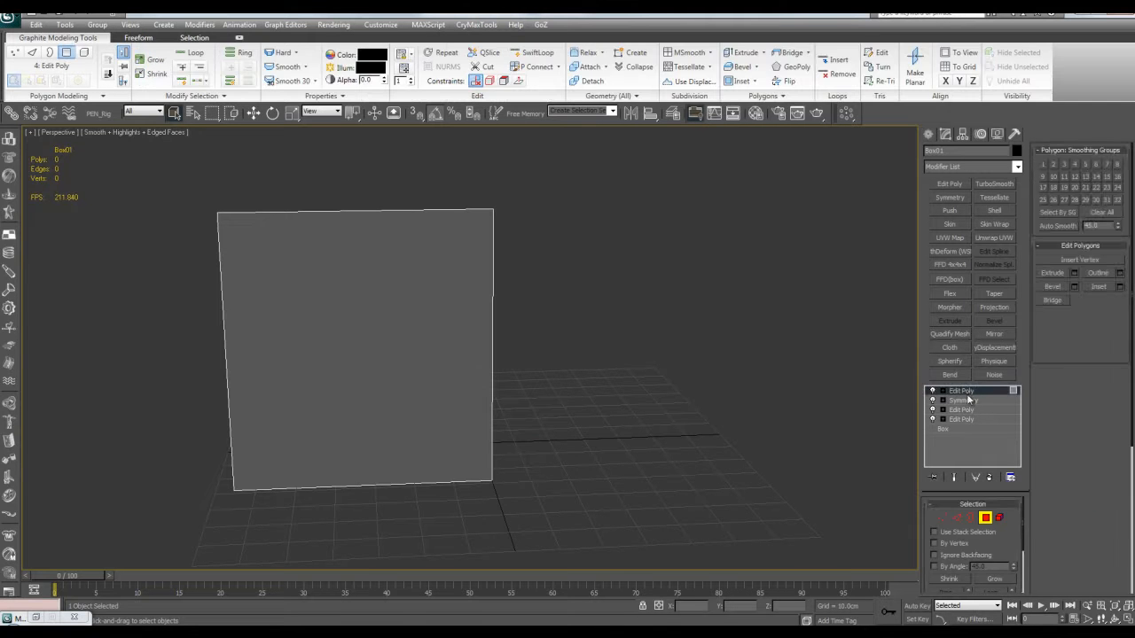
pyautogui.rightClick(968, 393)
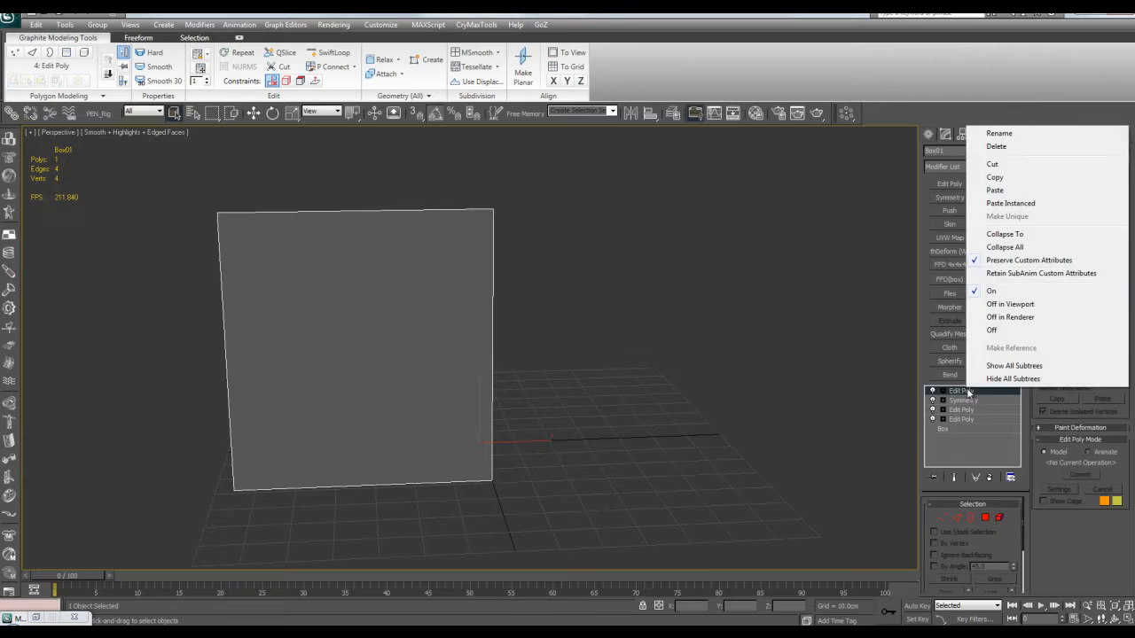
pyautogui.click(996, 247)
pyautogui.press('z')
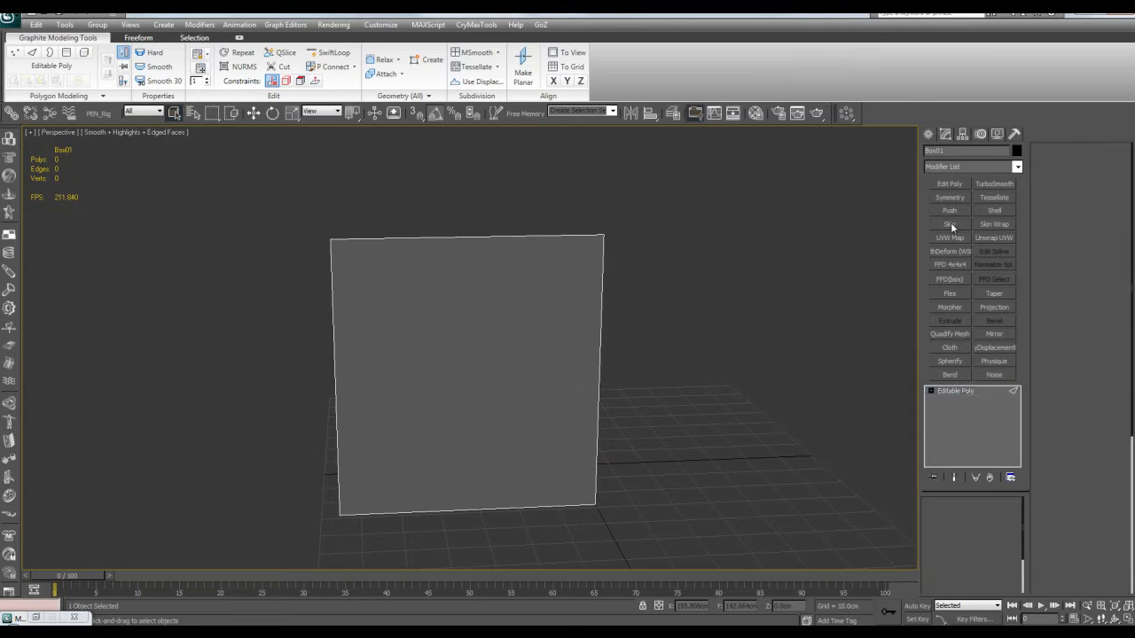
# Add a Symmetry modifier above the Editable Poly, mirroring on X with Flip enabled
pyautogui.click(954, 199)
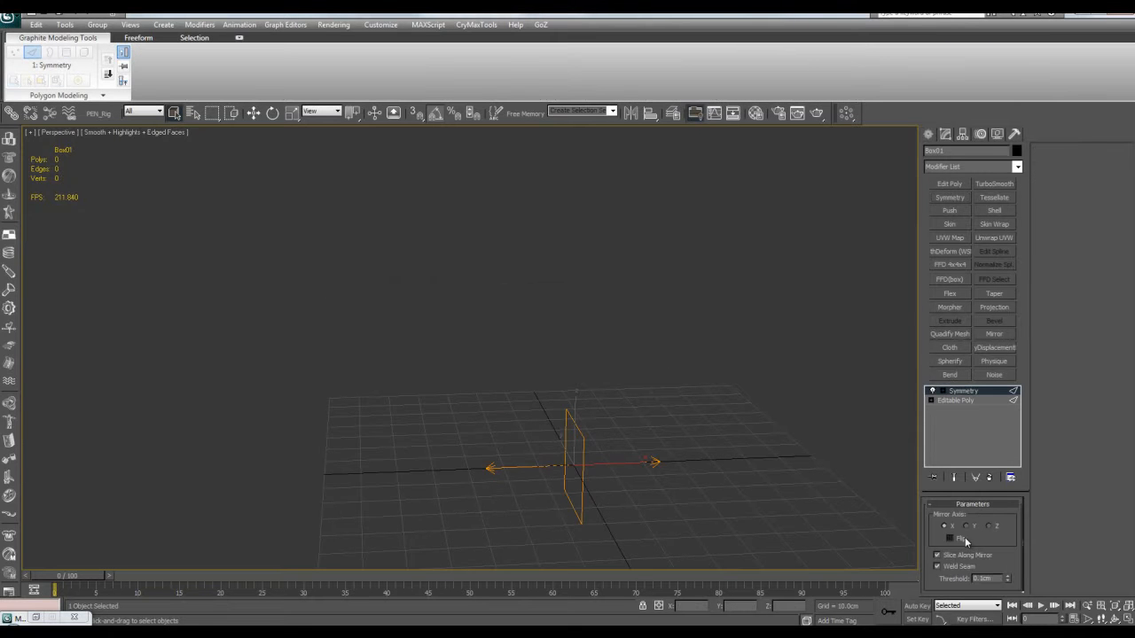
pyautogui.click(964, 539)
pyautogui.moveTo(662, 395); pyautogui.dragTo(578, 307, button='middle')
pyautogui.scroll(3, 577, 307)
# At the Editable Poly level, extend the half plane outward from its outer vertical edge and reposition the new edge
pyautogui.click(956, 404)
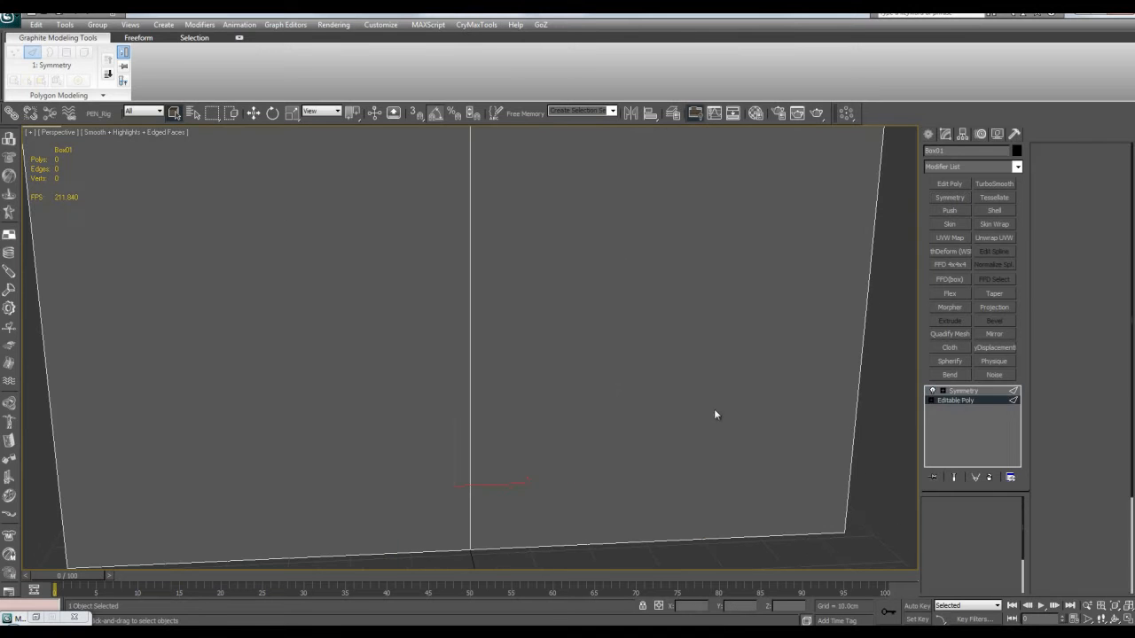
pyautogui.scroll(-5, 574, 406)
pyautogui.moveTo(592, 405); pyautogui.dragTo(602, 405, button='middle')
pyautogui.moveTo(414, 348); pyautogui.dragTo(492, 378)
pyautogui.press('w')
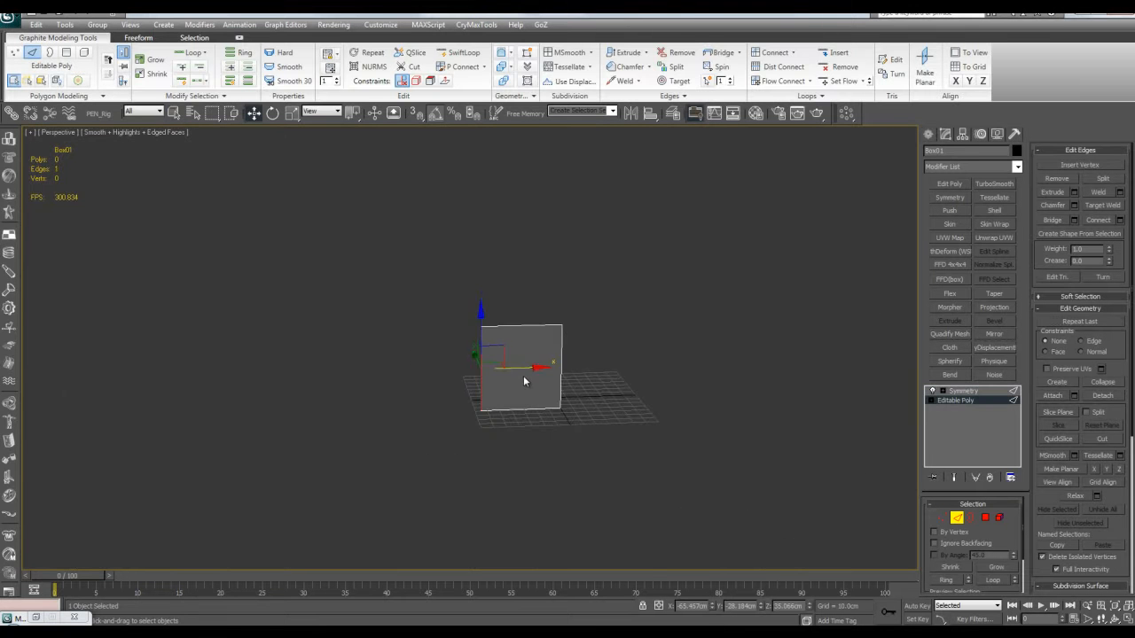
pyautogui.scroll(5, 536, 379)
pyautogui.scroll(-5, 597, 369)
pyautogui.keyDown('alt'); pyautogui.moveTo(597, 370); pyautogui.dragTo(555, 347, button='middle'); pyautogui.keyUp('alt')
pyautogui.keyDown('shift'); pyautogui.moveTo(548, 345); pyautogui.dragTo(346, 276); pyautogui.keyUp('shift')
pyautogui.keyDown('alt'); pyautogui.moveTo(367, 281); pyautogui.dragTo(370, 306, button='middle'); pyautogui.keyUp('alt')
pyautogui.moveTo(361, 316); pyautogui.dragTo(396, 335)
# Reposition a horizontal edge of the extended half panel
pyautogui.press('q')
pyautogui.click(512, 390)
pyautogui.press('w')
pyautogui.moveTo(510, 356); pyautogui.dragTo(511, 343)
pyautogui.click(587, 335)
pyautogui.press('q')
pyautogui.keyDown('alt'); pyautogui.moveTo(587, 337); pyautogui.dragTo(561, 341, button='middle'); pyautogui.keyUp('alt')
# Divide the half panel into three rows and move its horizontal edges to form a curved vertical profile
pyautogui.hotkey('ctrl', 'e')
pyautogui.doubleClick(514, 259)
pyautogui.press('w')
pyautogui.moveTo(499, 311); pyautogui.dragTo(508, 370, button='middle')
pyautogui.scroll(-5, 504, 368)
pyautogui.hotkey('ctrl', 'e')
pyautogui.moveTo(478, 324); pyautogui.dragTo(499, 273)
pyautogui.scroll(4, 479, 348)
pyautogui.hotkey('ctrl', 'e')
pyautogui.hotkey('ctrl', 'e')
pyautogui.keyDown('alt'); pyautogui.moveTo(499, 273); pyautogui.dragTo(568, 290, button='middle'); pyautogui.keyUp('alt')
pyautogui.keyDown('alt'); pyautogui.moveTo(471, 301); pyautogui.dragTo(406, 385, button='middle'); pyautogui.keyUp('alt')
pyautogui.hotkey('ctrl', 'e')
pyautogui.keyDown('alt'); pyautogui.moveTo(519, 324); pyautogui.dragTo(448, 346, button='middle'); pyautogui.keyUp('alt')
# Select the vertical edge loop between the half panel's two columns and rotate it
pyautogui.press('q')
pyautogui.moveTo(444, 344); pyautogui.dragTo(507, 362)
pyautogui.hotkey('alt', 'l')
pyautogui.keyDown('alt'); pyautogui.moveTo(507, 361); pyautogui.dragTo(543, 361, button='middle'); pyautogui.keyUp('alt')
pyautogui.press('z')
pyautogui.scroll(-3, 567, 373)
pyautogui.press('w')
pyautogui.press('e')
pyautogui.moveTo(542, 357); pyautogui.dragTo(548, 377)
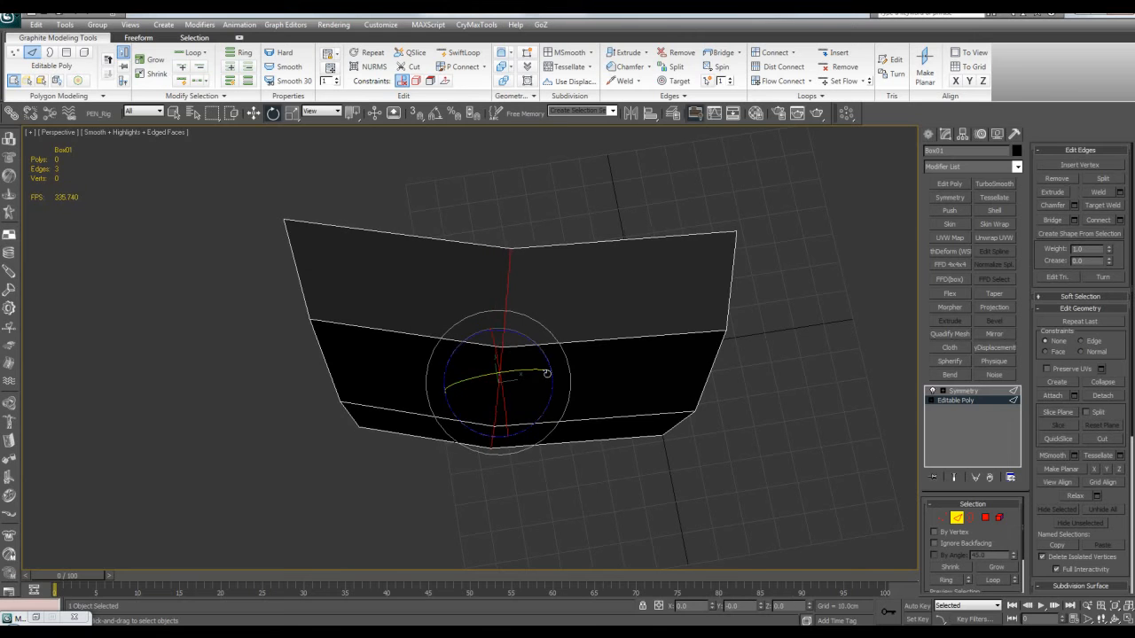
# Select the half panel's outer vertical edge loop, rotate it to refine the curvature, and leave edge editing
pyautogui.moveTo(257, 259); pyautogui.dragTo(309, 273)
pyautogui.moveTo(393, 292); pyautogui.dragTo(535, 327, button='middle')
pyautogui.press('e')
pyautogui.hotkey('alt', 'l')
pyautogui.moveTo(487, 353); pyautogui.dragTo(492, 374)
pyautogui.press('q')
pyautogui.click(712, 340)
pyautogui.press('2')
# Return to the Symmetry level and add a TurboSmooth modifier with 1 iteration above it
pyautogui.keyDown('alt'); pyautogui.moveTo(710, 338); pyautogui.dragTo(798, 326, button='middle'); pyautogui.keyUp('alt')
pyautogui.click(962, 391)
pyautogui.press('z')
pyautogui.click(994, 184)
pyautogui.scroll(-3, 765, 329)
pyautogui.press('z')
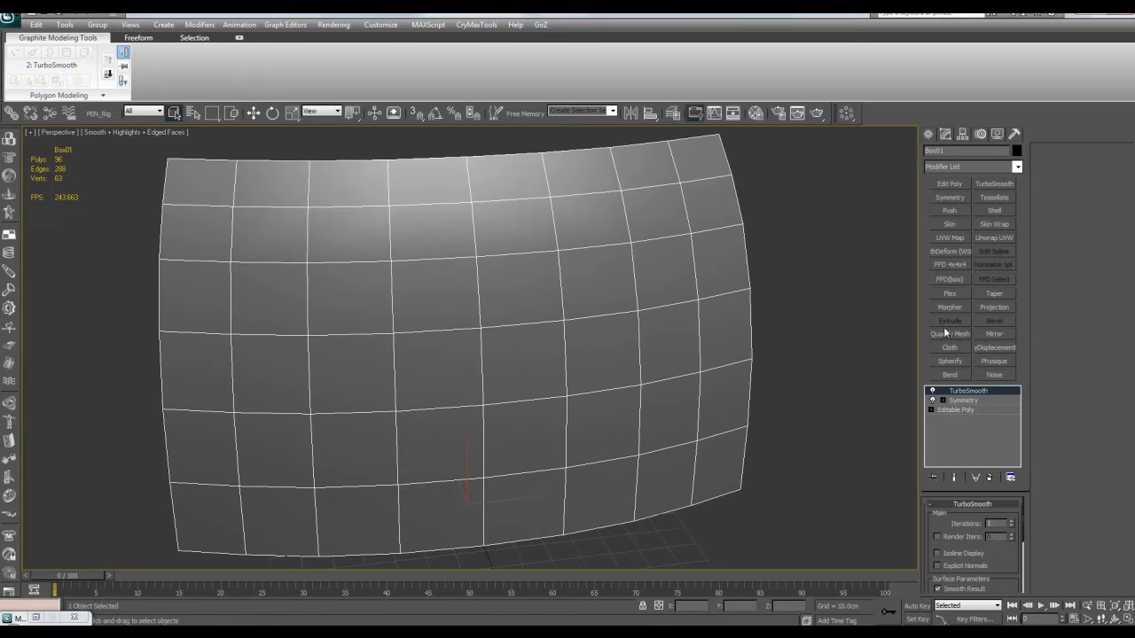
# Select the TurboSmooth and Symmetry modifiers together in the stack and copy them
pyautogui.click(966, 403)
pyautogui.rightClick(967, 404)
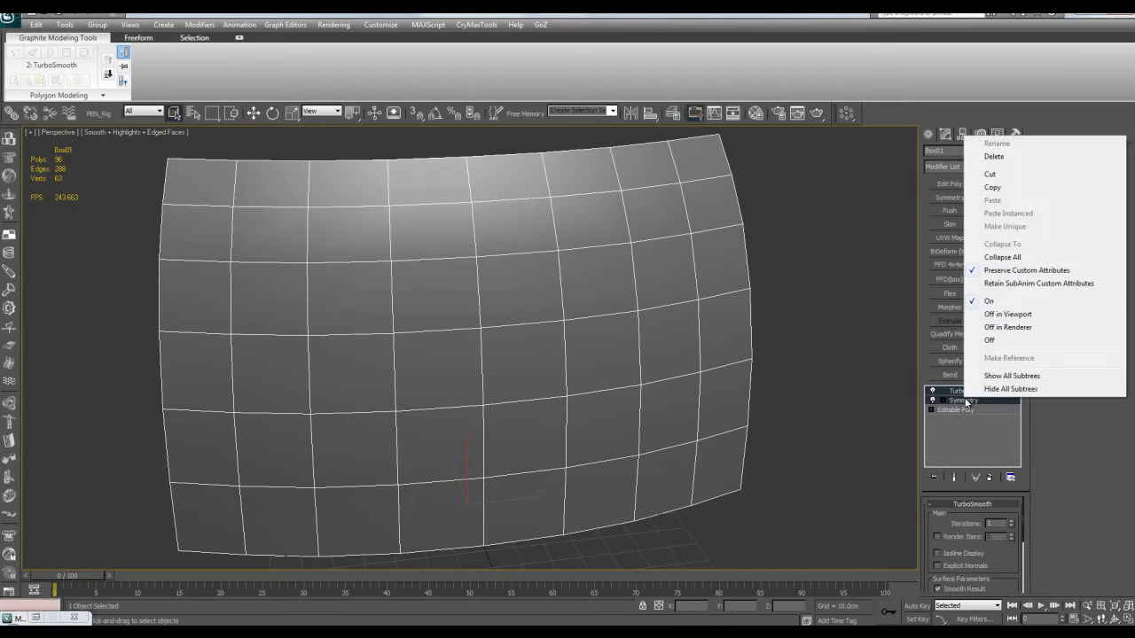
pyautogui.click(1001, 191)
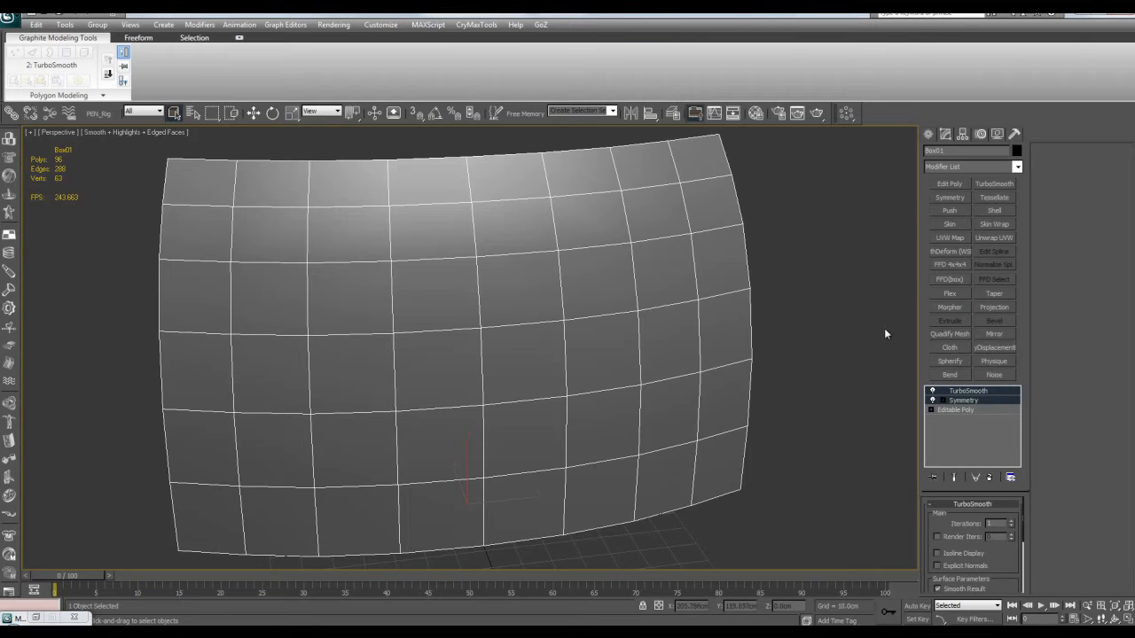
# Add an Edit Poly modifier on top of the stack and delete the polygons of the panel's right half
pyautogui.click(950, 184)
pyautogui.scroll(-3, 499, 261)
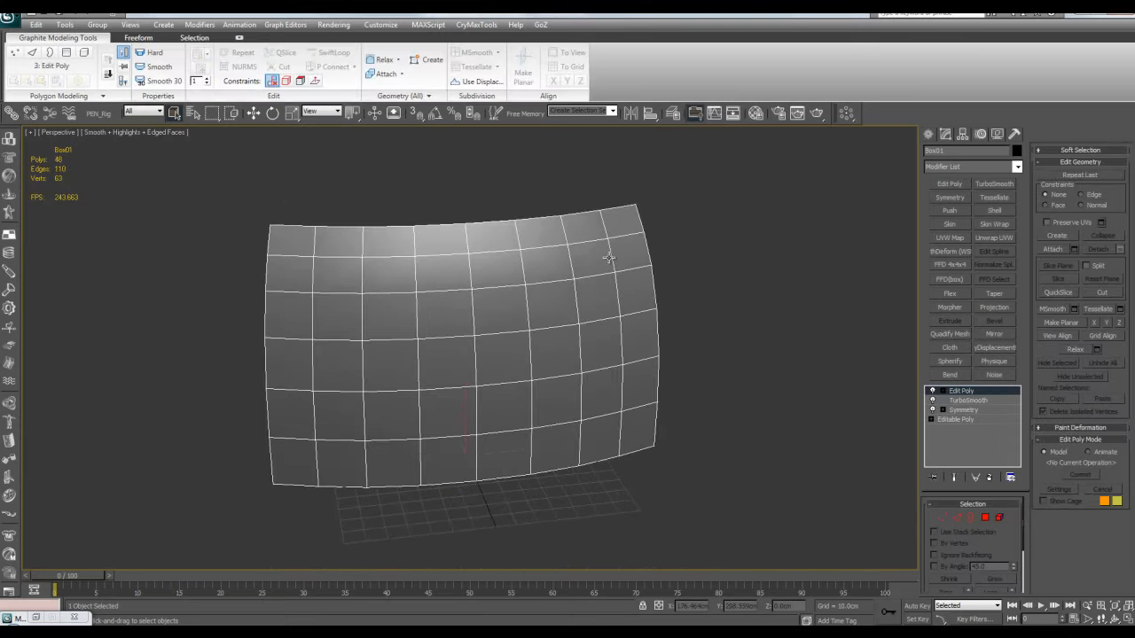
pyautogui.press('4')
pyautogui.moveTo(506, 196); pyautogui.dragTo(816, 536)
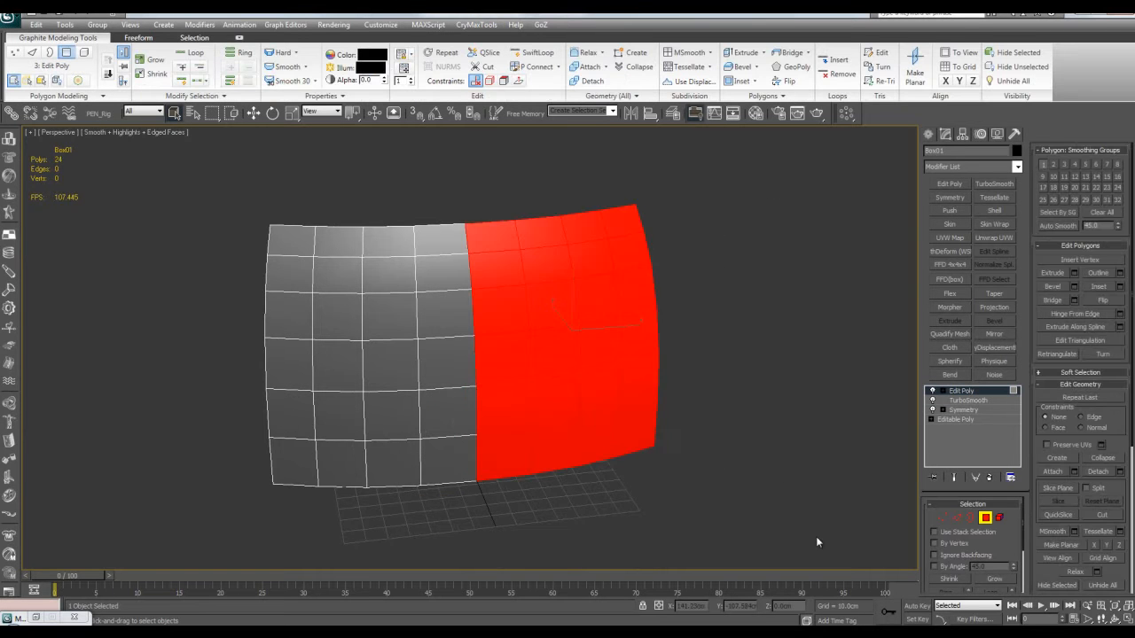
pyautogui.press('Delete')
pyautogui.press('4')
# Paste the copied Symmetry and TurboSmooth modifiers above Edit Poly and set the upper TurboSmooth's iterations to 2
pyautogui.rightClick(954, 401)
pyautogui.click(970, 187)
pyautogui.moveTo(501, 305); pyautogui.dragTo(732, 399, button='middle')
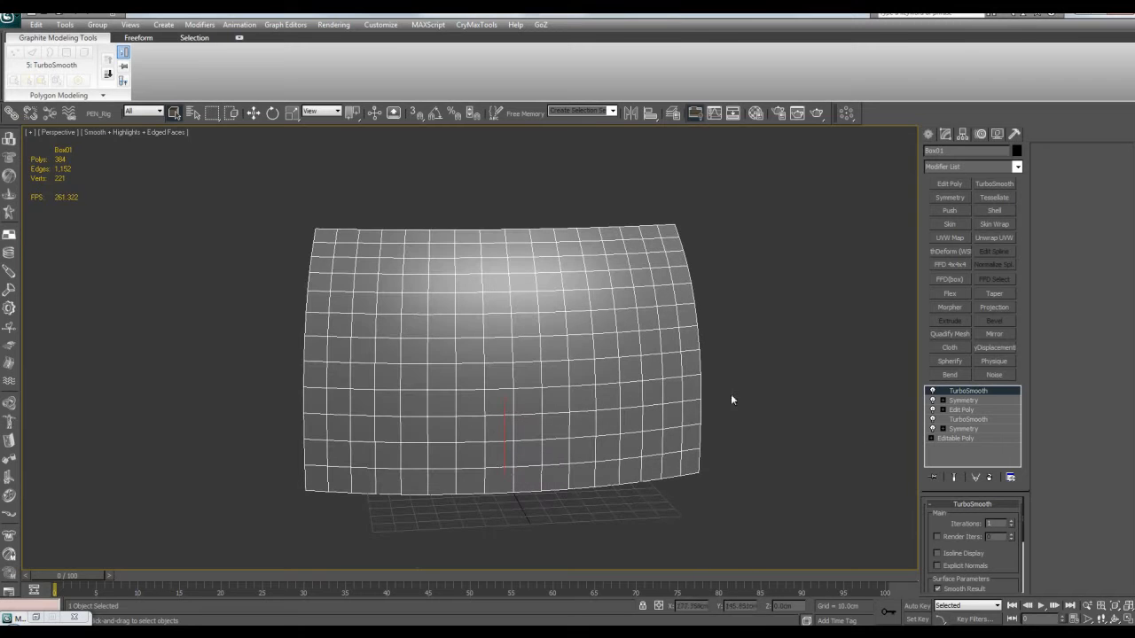
pyautogui.click(1012, 521)
# Collapse the modifier stack from the Edit Poly level down into the base Editable Poly
pyautogui.click(969, 401)
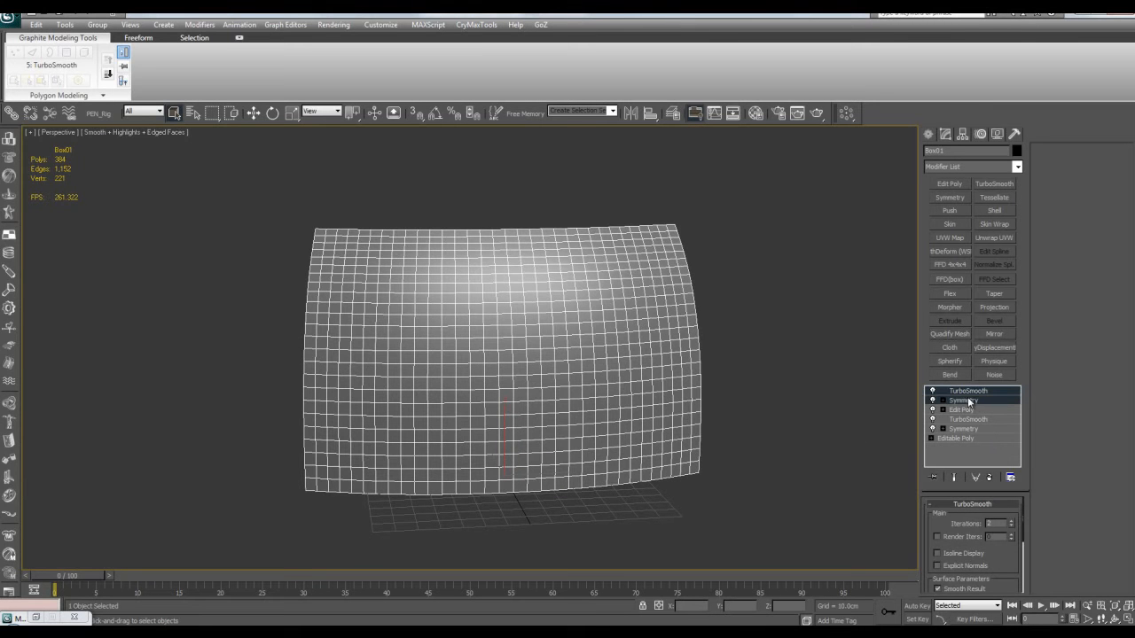
pyautogui.click(962, 410)
pyautogui.rightClick(966, 407)
pyautogui.click(1003, 255)
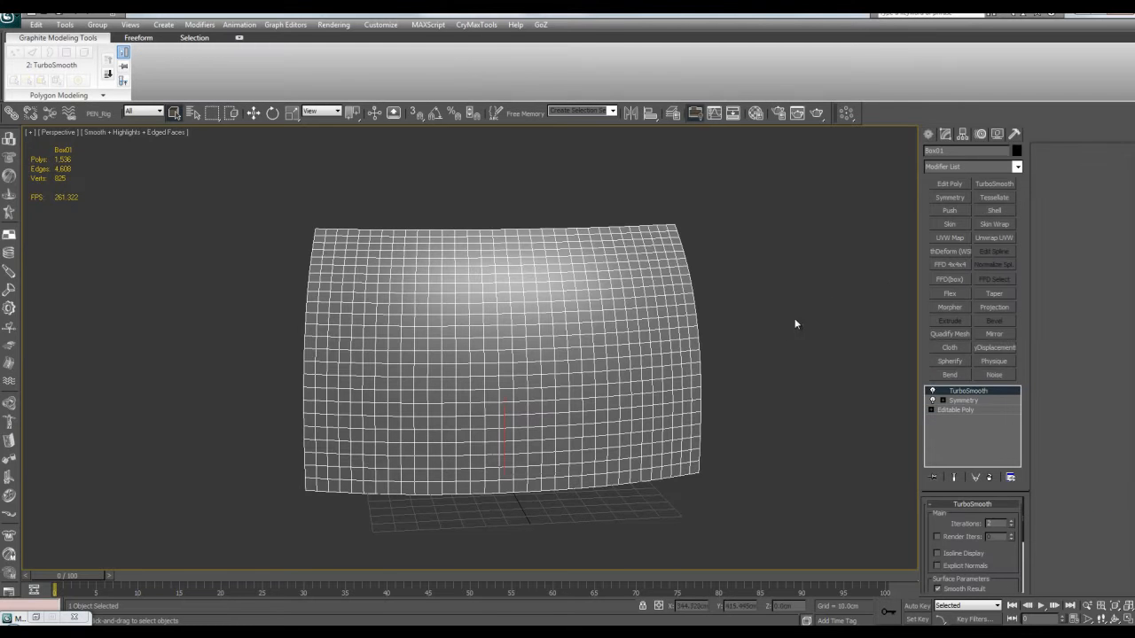
# Add an Edit Poly modifier directly above the base Editable Poly and enter vertex editing
pyautogui.click(957, 410)
pyautogui.click(948, 183)
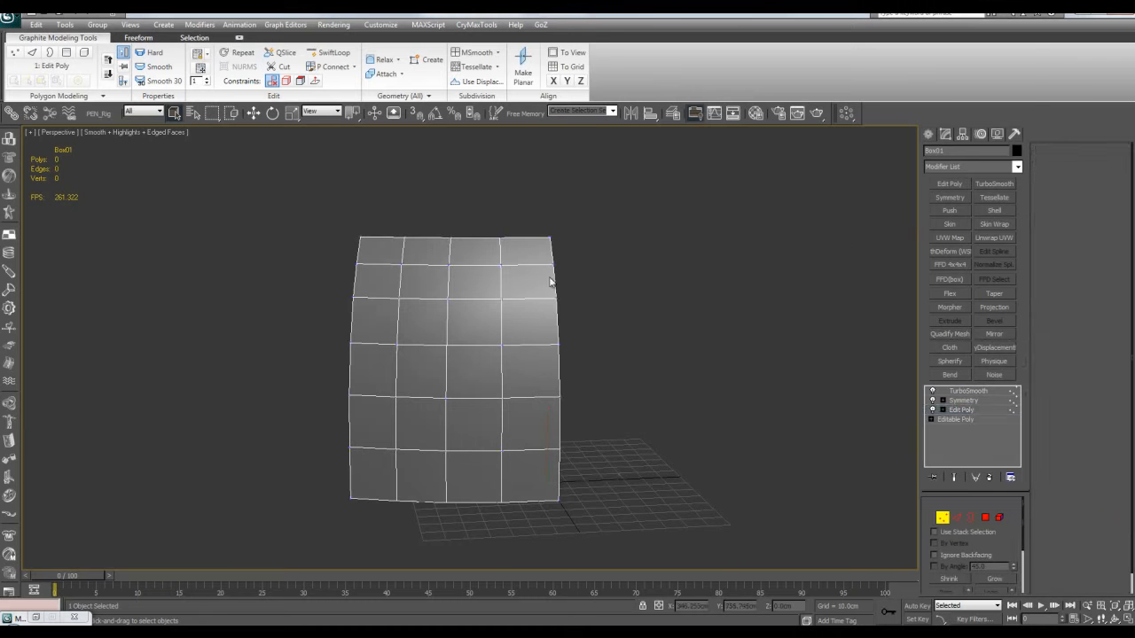
pyautogui.scroll(3, 561, 280)
pyautogui.keyDown('alt'); pyautogui.moveTo(561, 279); pyautogui.dragTo(594, 299, button='middle'); pyautogui.keyUp('alt')
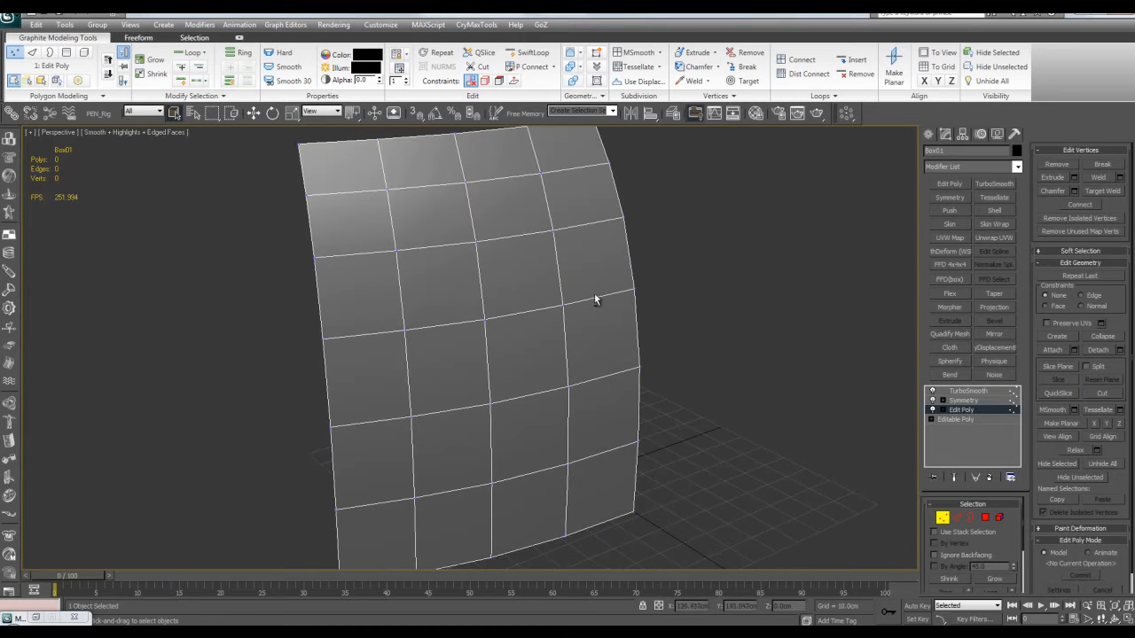
pyautogui.keyDown('alt'); pyautogui.moveTo(654, 398); pyautogui.dragTo(699, 440, button='middle'); pyautogui.keyUp('alt')
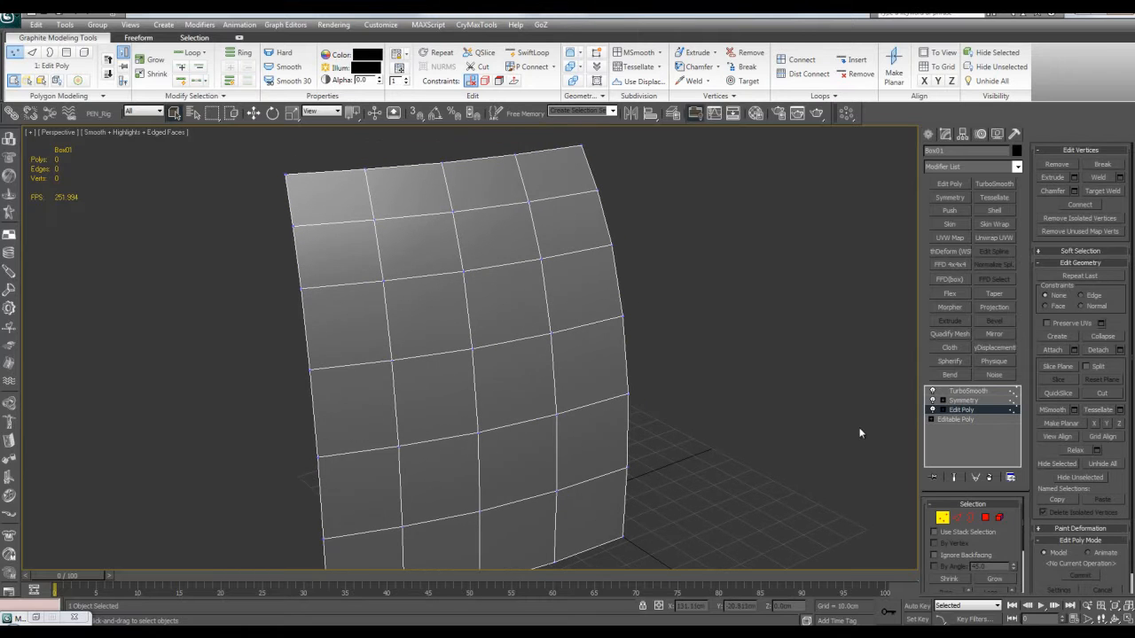
pyautogui.keyDown('alt'); pyautogui.moveTo(895, 414); pyautogui.dragTo(806, 396, button='middle'); pyautogui.keyUp('alt')
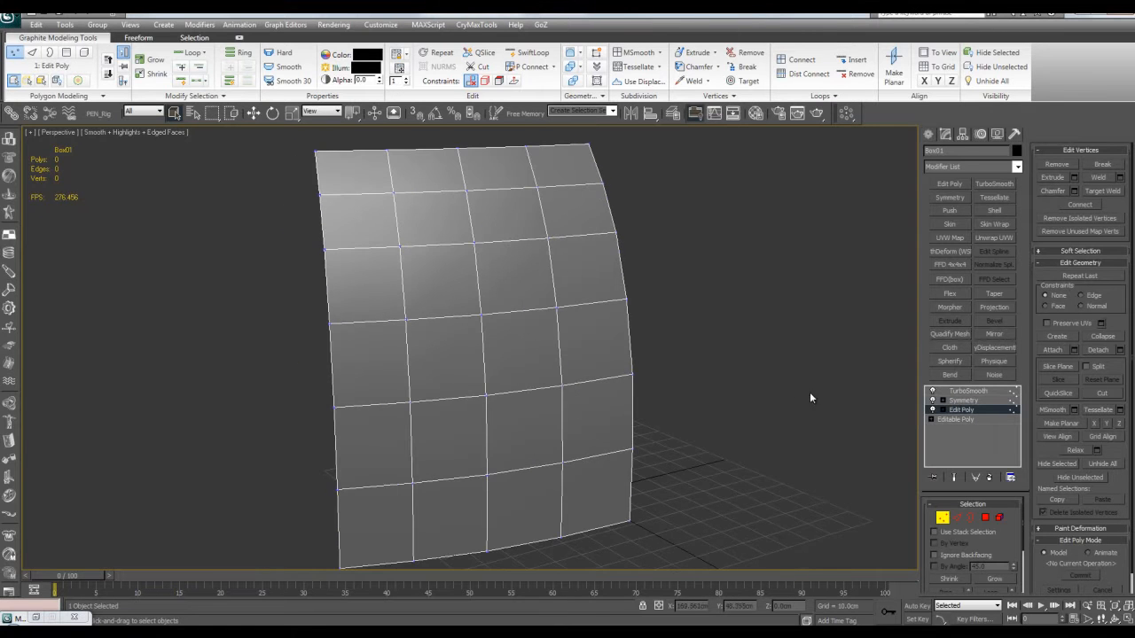
pyautogui.keyDown('alt'); pyautogui.moveTo(615, 304); pyautogui.dragTo(603, 280, button='middle'); pyautogui.keyUp('alt')
pyautogui.keyDown('alt'); pyautogui.moveTo(426, 289); pyautogui.dragTo(434, 301, button='middle'); pyautogui.keyUp('alt')
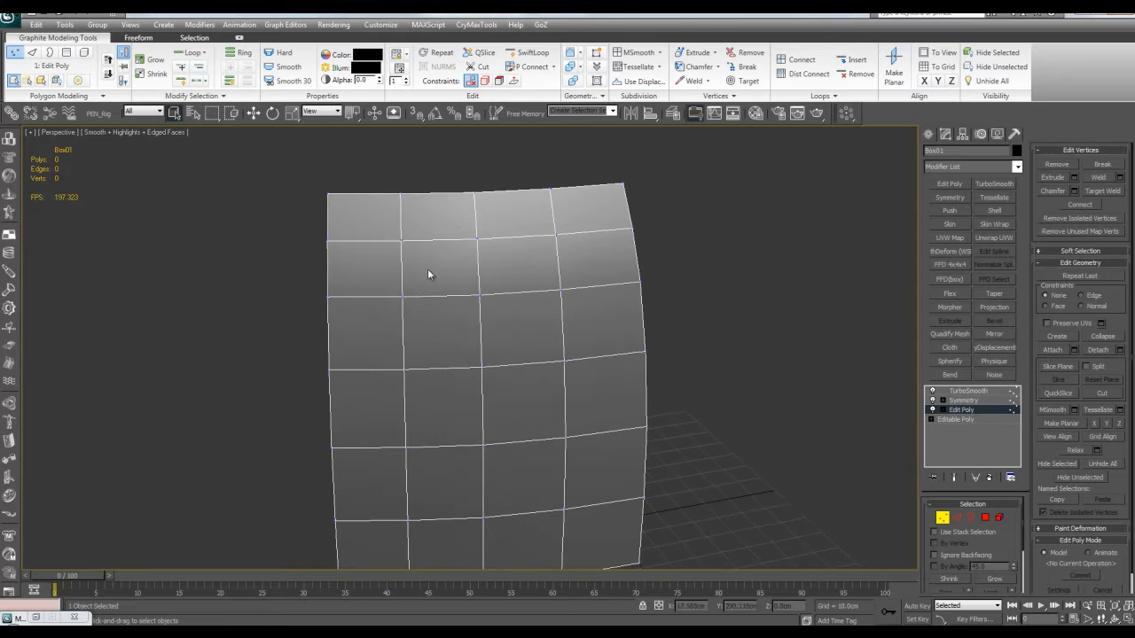
# Cut a curved line from the middle of the half panel's top edge to its outer side and delete the corner vertices outside it
pyautogui.keyDown('alt'); pyautogui.moveTo(317, 336); pyautogui.dragTo(421, 348, button='middle'); pyautogui.keyUp('alt')
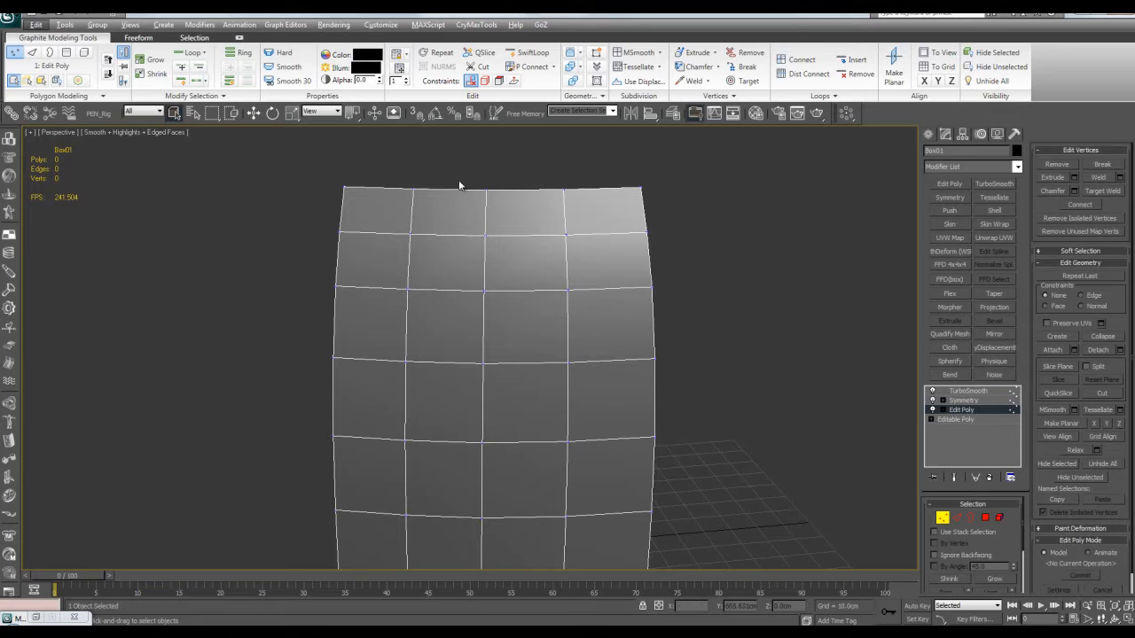
pyautogui.hotkey('alt', 'c')
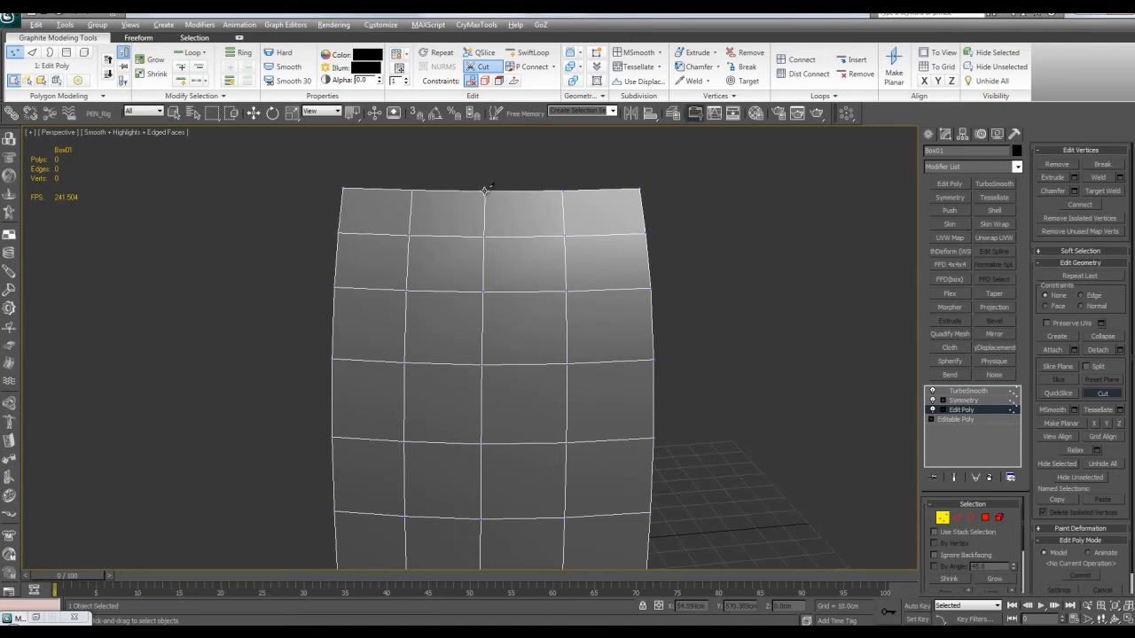
pyautogui.click(475, 237)
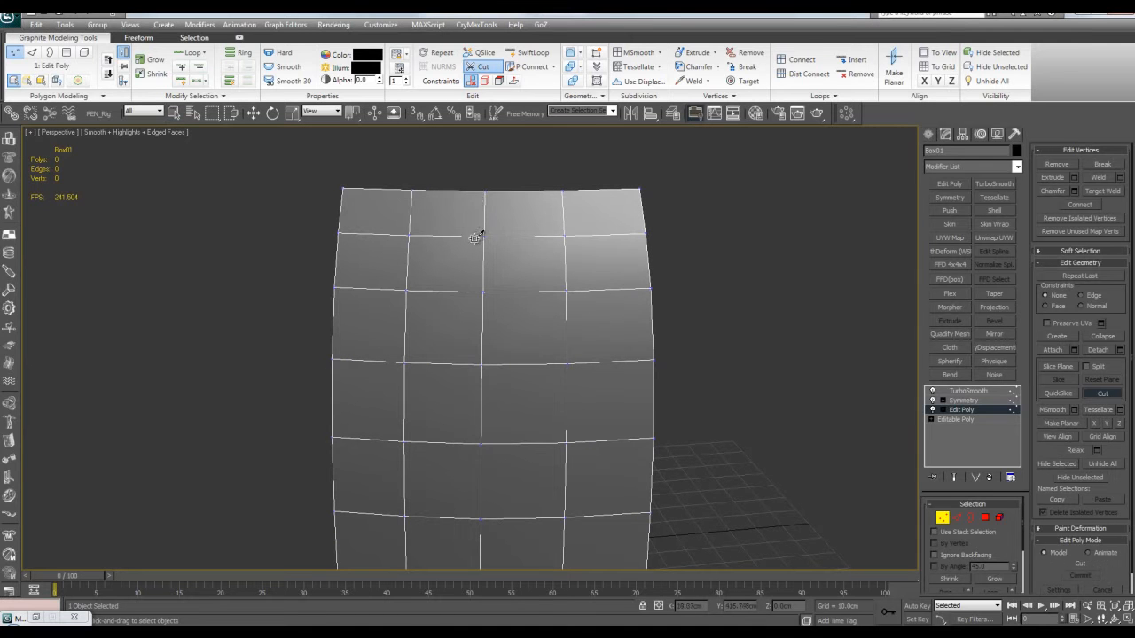
pyautogui.click(446, 292)
pyautogui.click(405, 334)
pyautogui.click(333, 346)
pyautogui.rightClick(337, 213)
pyautogui.moveTo(320, 171); pyautogui.dragTo(420, 301)
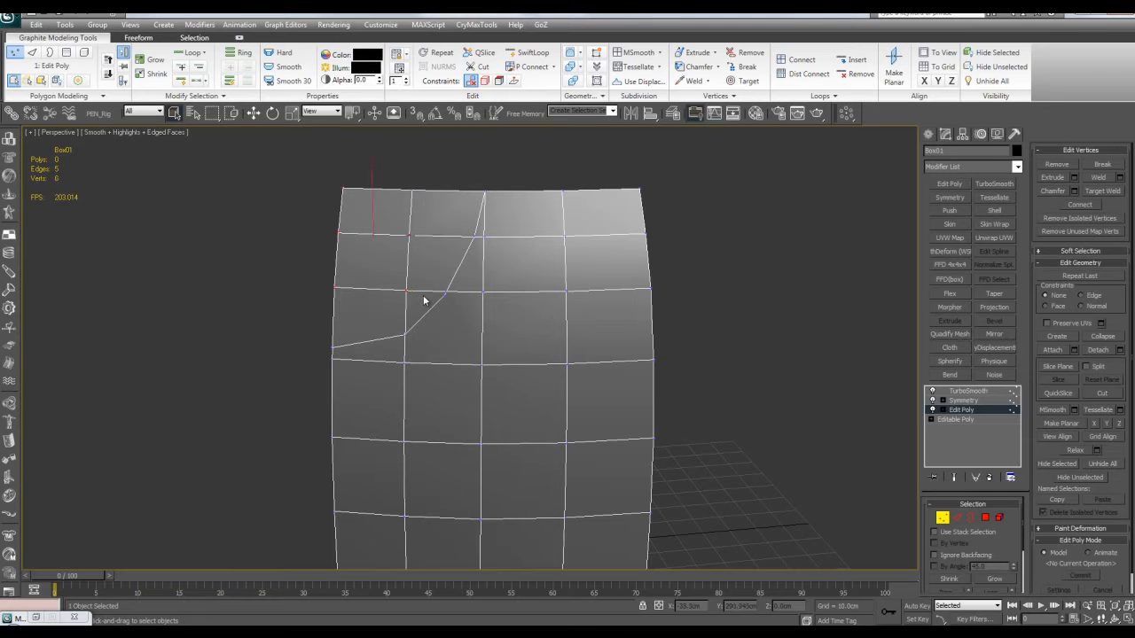
pyautogui.press('Delete')
# Target-weld the stray vertex on the cutout's curve to the adjacent vertex where the horizontal edge ends
pyautogui.scroll(3, 499, 293)
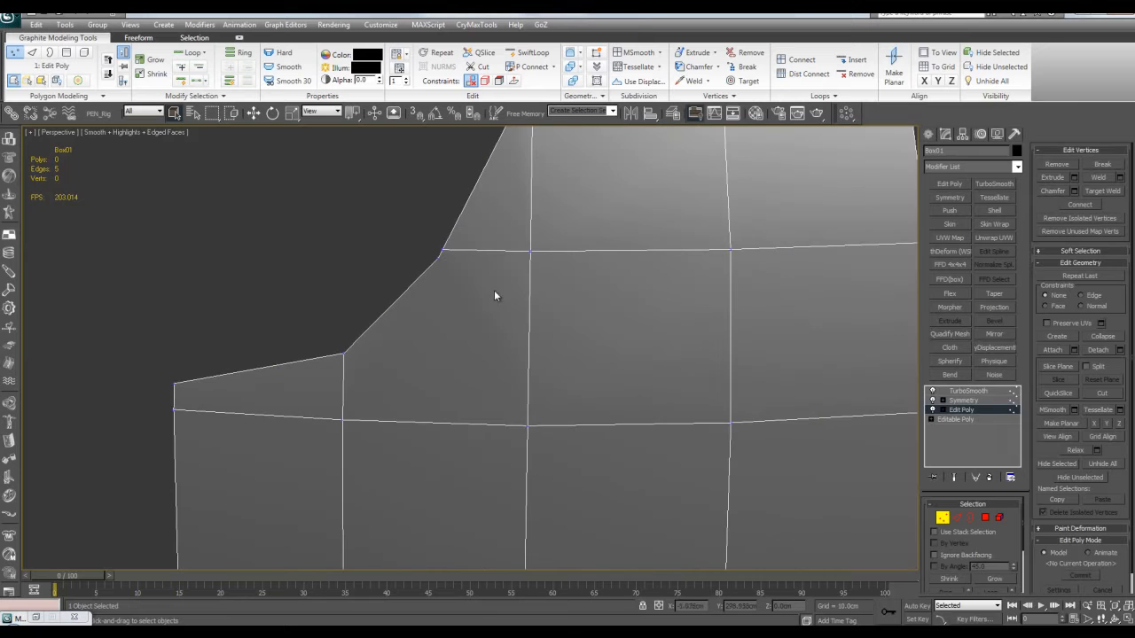
pyautogui.scroll(4, 497, 312)
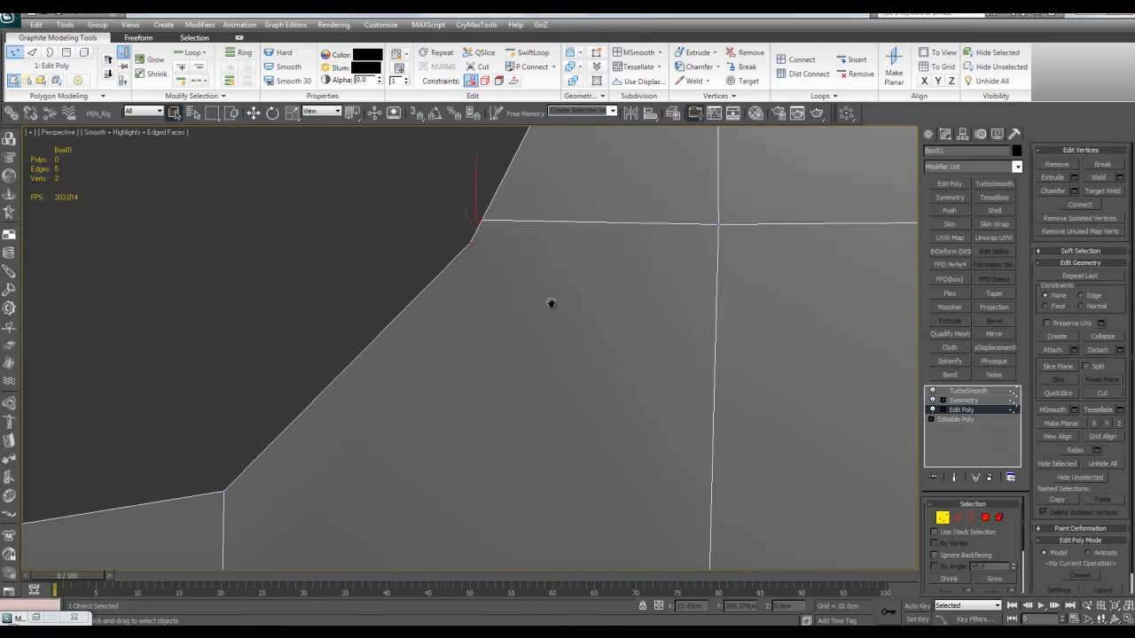
pyautogui.moveTo(553, 308); pyautogui.dragTo(550, 321, button='middle')
pyautogui.moveTo(508, 258); pyautogui.dragTo(524, 289, button='middle')
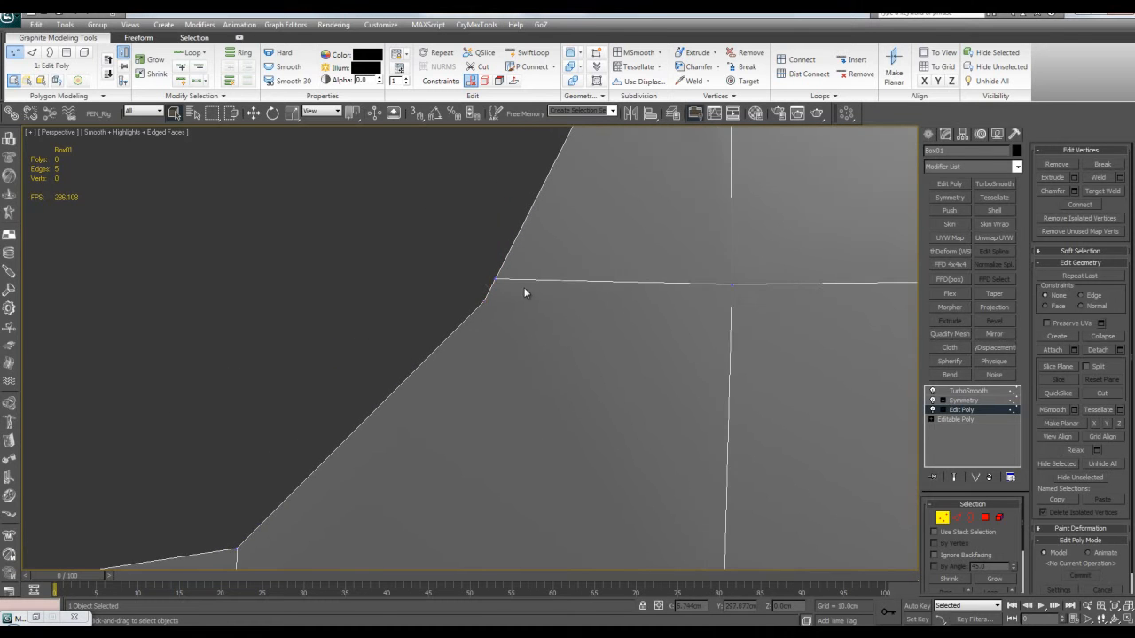
pyautogui.scroll(-3, 487, 303)
pyautogui.hotkey('ctrl', 'shift', 'w')
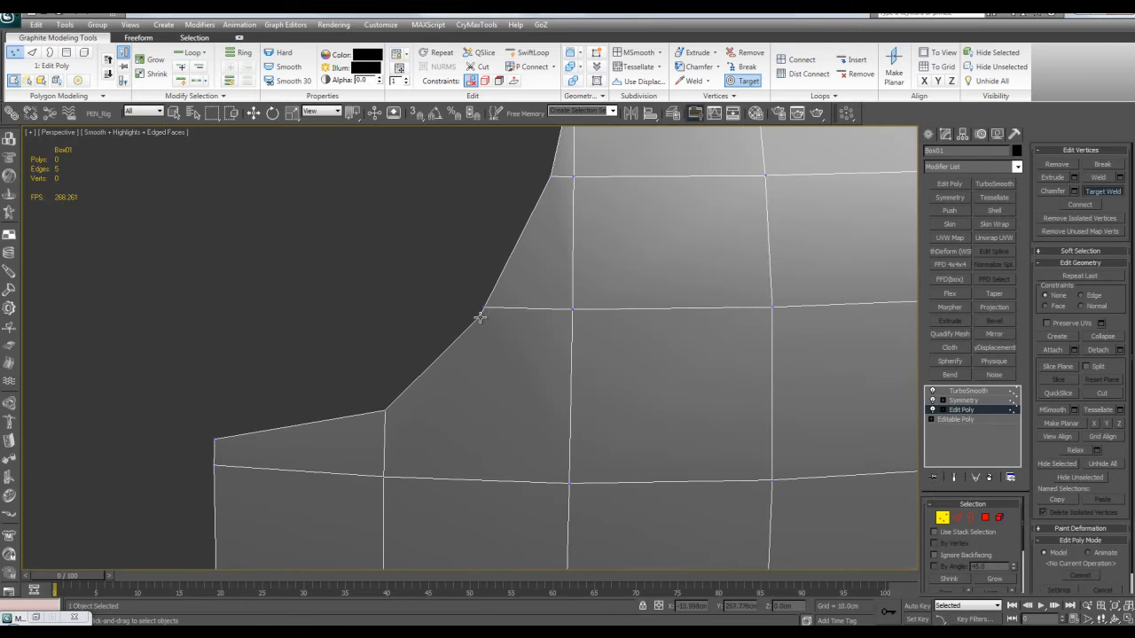
pyautogui.click(483, 309)
pyautogui.rightClick(485, 308)
# Replace the short horizontal edge at the middle of the cutout with an edge running down to the nearest grid vertex
pyautogui.scroll(-2, 548, 296)
pyautogui.moveTo(550, 297); pyautogui.dragTo(523, 347, button='middle')
pyautogui.scroll(2, 523, 347)
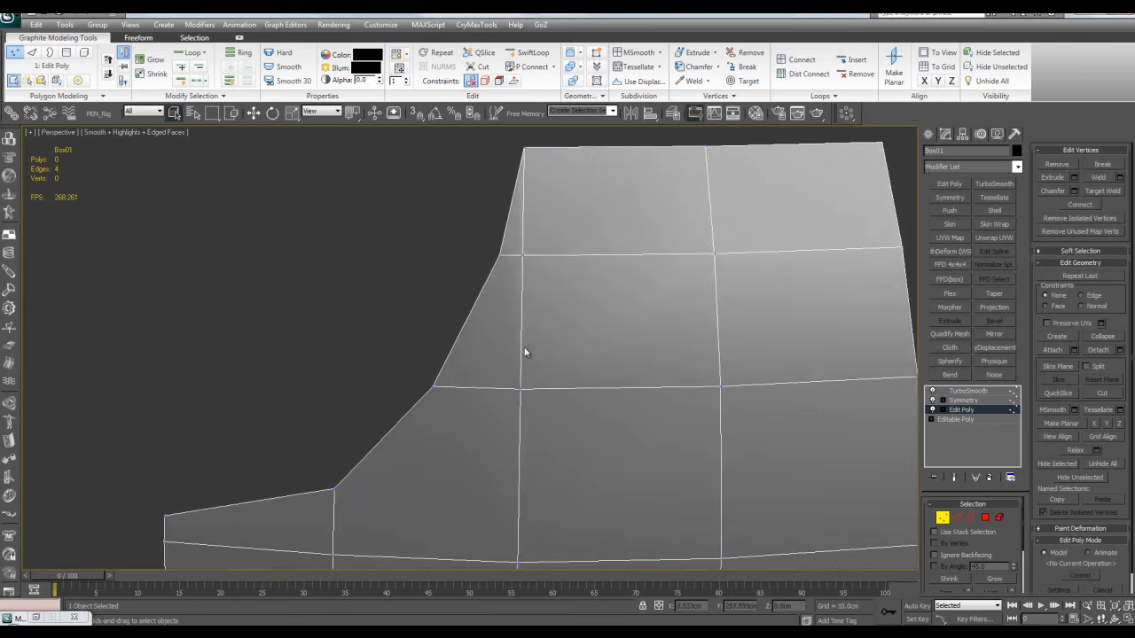
pyautogui.scroll(-2, 523, 348)
pyautogui.moveTo(508, 401); pyautogui.dragTo(479, 382, button='middle')
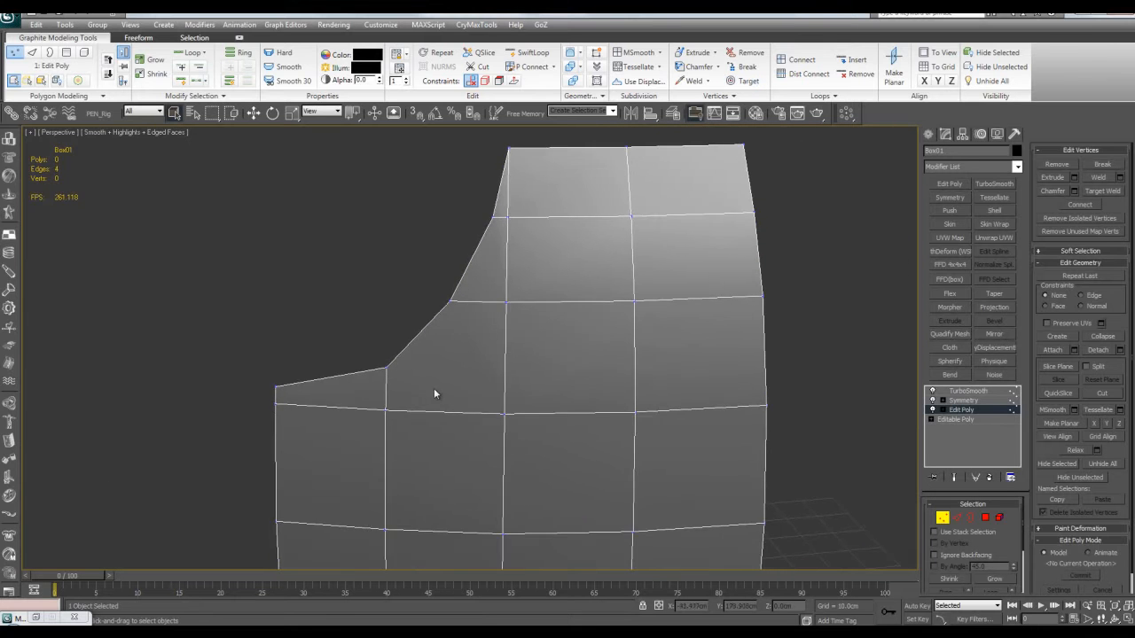
pyautogui.press('2')
pyautogui.click(485, 304)
pyautogui.press('BackSpace')
# Move the interior vertex beside the cutout inward, away from the curved boundary
pyautogui.press('1')
pyautogui.click(506, 302)
pyautogui.press('w')
pyautogui.moveTo(542, 303); pyautogui.dragTo(588, 307)
pyautogui.press('q')
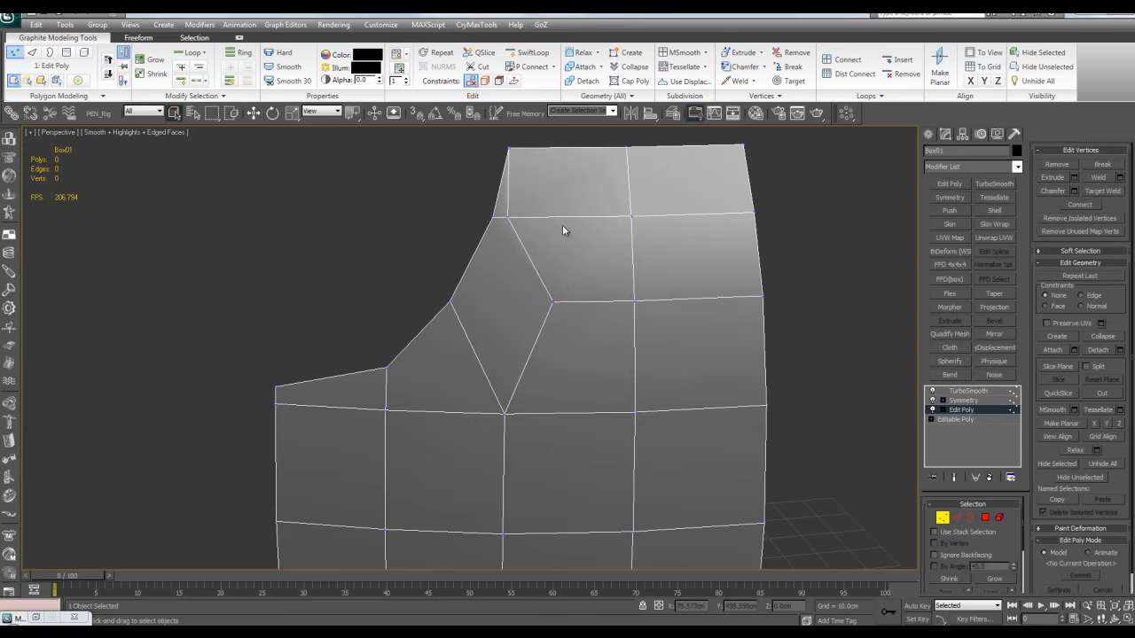
# Cut a new edge line from the moved vertex up through the row above to the panel's top edge
pyautogui.hotkey('alt', 'c')
pyautogui.click(565, 215)
pyautogui.click(567, 147)
pyautogui.rightClick(532, 209)
# Remove the old diagonal and vertical edges between the cutout and the newly cut line while keeping the faces
pyautogui.press('2')
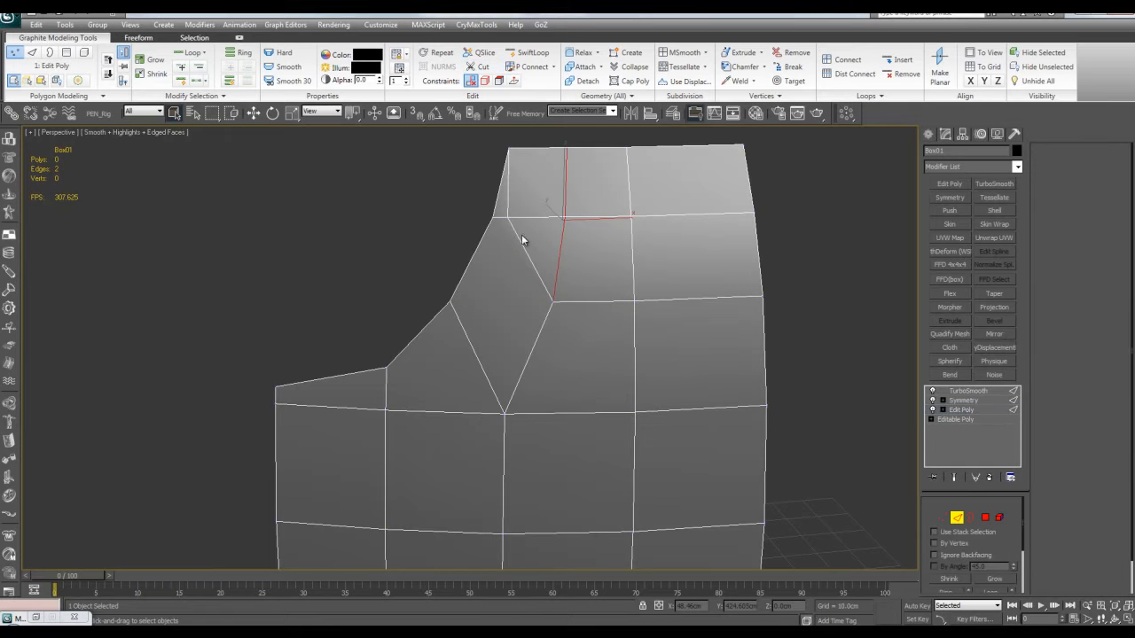
pyautogui.scroll(3, 499, 321)
pyautogui.moveTo(523, 237); pyautogui.dragTo(521, 316, button='middle')
pyautogui.click(484, 321)
pyautogui.press('Delete')
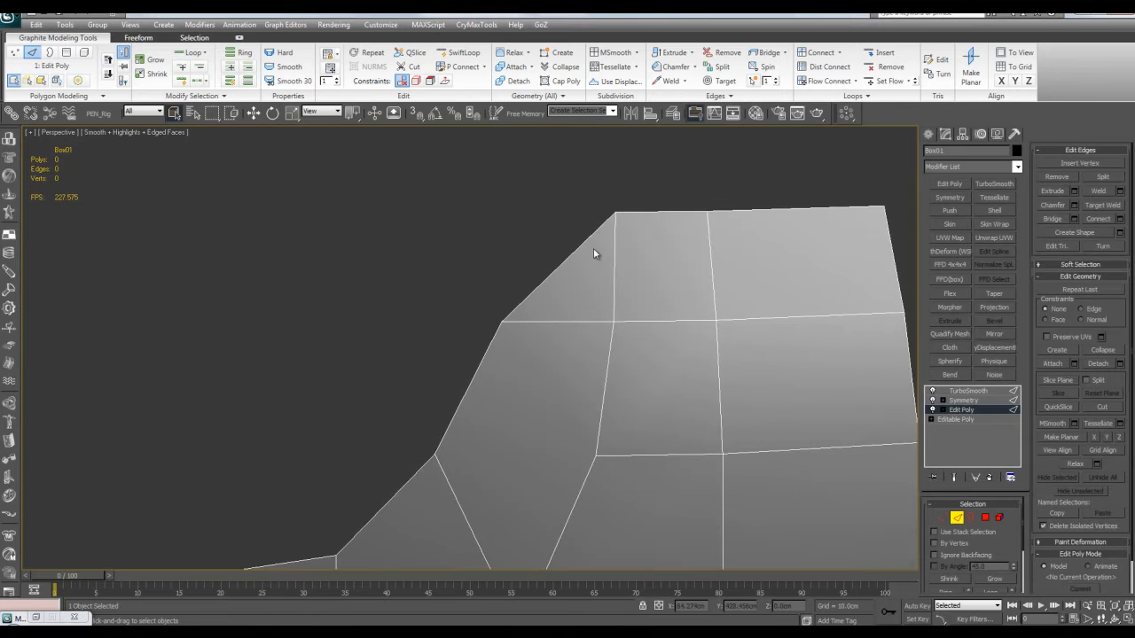
pyautogui.hotkey('ctrl', 'z')
pyautogui.moveTo(589, 286); pyautogui.dragTo(578, 277, button='middle')
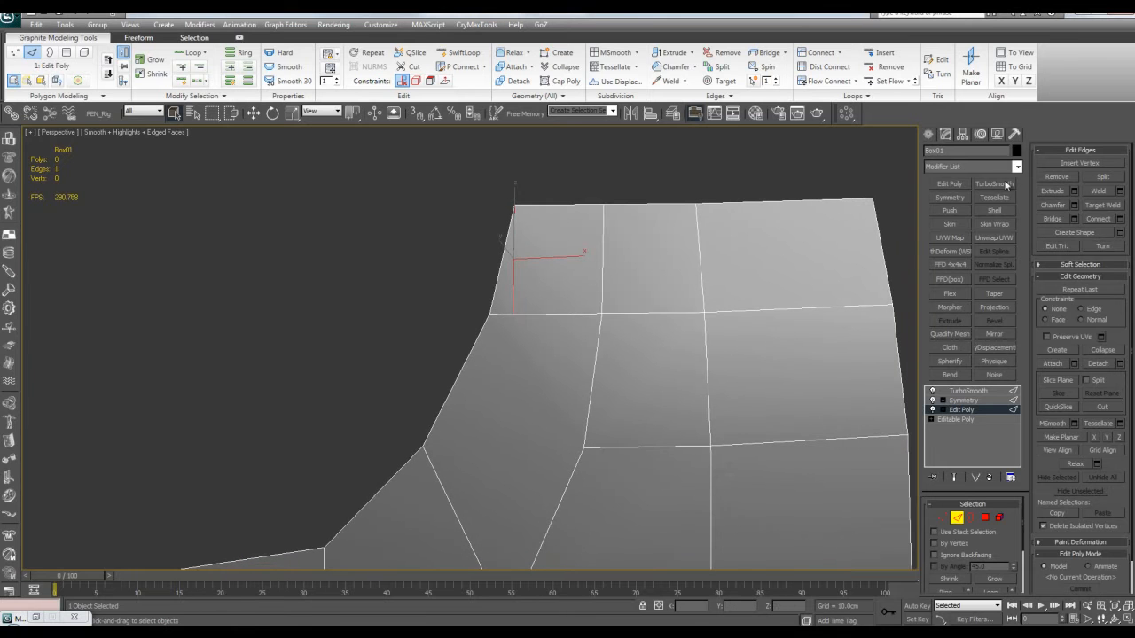
pyautogui.click(1055, 177)
# Remove the leftover vertex on the horizontal edge beside the cutout
pyautogui.press('1')
pyautogui.moveTo(605, 305); pyautogui.dragTo(849, 312, button='middle')
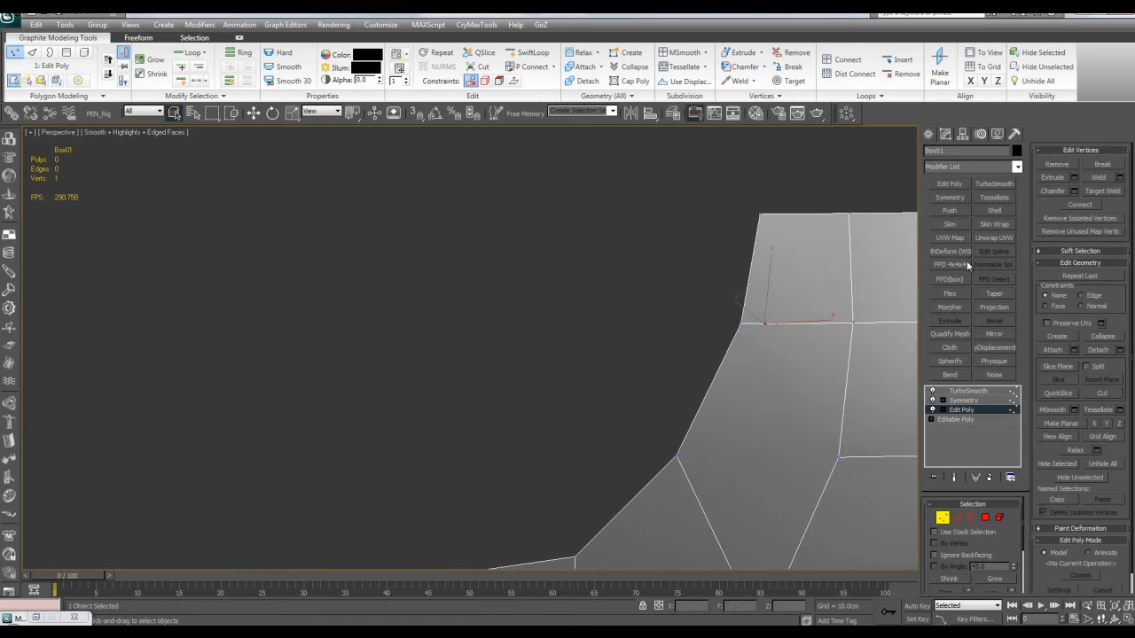
pyautogui.click(1046, 164)
# Connect two opposite vertices of the top corner face beside the cutout with a diagonal edge
pyautogui.scroll(-4, 654, 289)
pyautogui.moveTo(653, 290); pyautogui.dragTo(606, 276, button='middle')
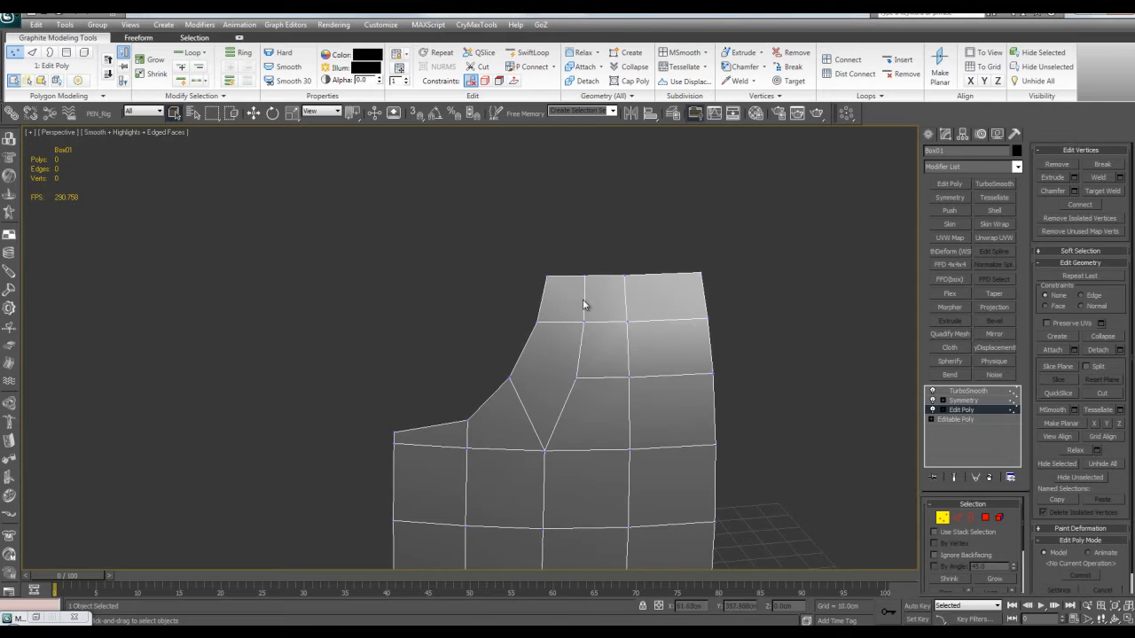
pyautogui.scroll(3, 541, 310)
pyautogui.moveTo(524, 172); pyautogui.dragTo(606, 262)
pyautogui.moveTo(703, 374); pyautogui.dragTo(681, 352, button='middle')
pyautogui.scroll(-2, 661, 344)
pyautogui.moveTo(577, 296); pyautogui.dragTo(552, 308, button='middle')
pyautogui.scroll(2, 553, 297)
pyautogui.press('2')
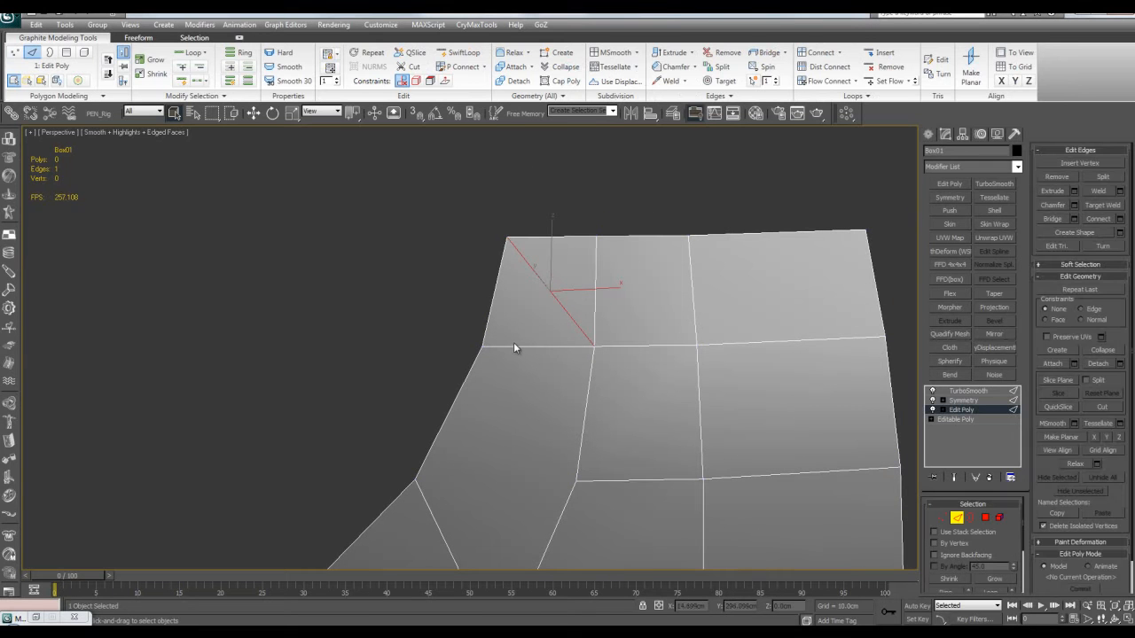
# Remove the diagonal edge from the top corner face
pyautogui.hotkey('ctrl', 'BackSpace')
pyautogui.keyDown('alt'); pyautogui.moveTo(572, 294); pyautogui.dragTo(621, 340, button='middle'); pyautogui.keyUp('alt')
pyautogui.hotkey('ctrl', 'z')
pyautogui.moveTo(643, 390); pyautogui.dragTo(616, 379, button='middle')
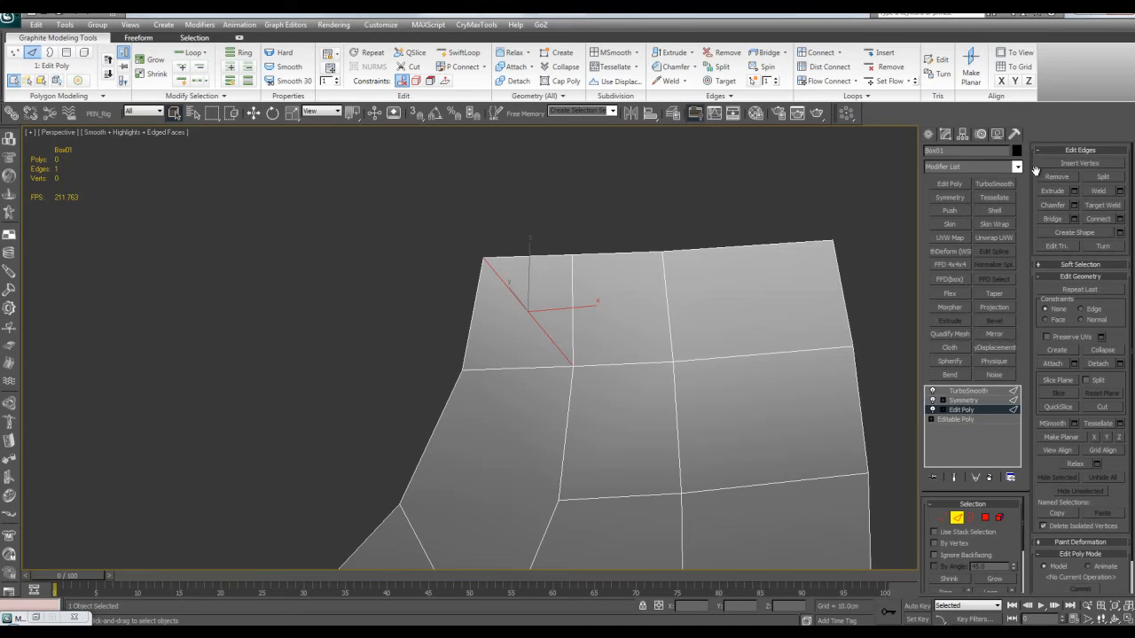
pyautogui.keyDown('alt'); pyautogui.moveTo(798, 261); pyautogui.dragTo(813, 262, button='middle'); pyautogui.keyUp('alt')
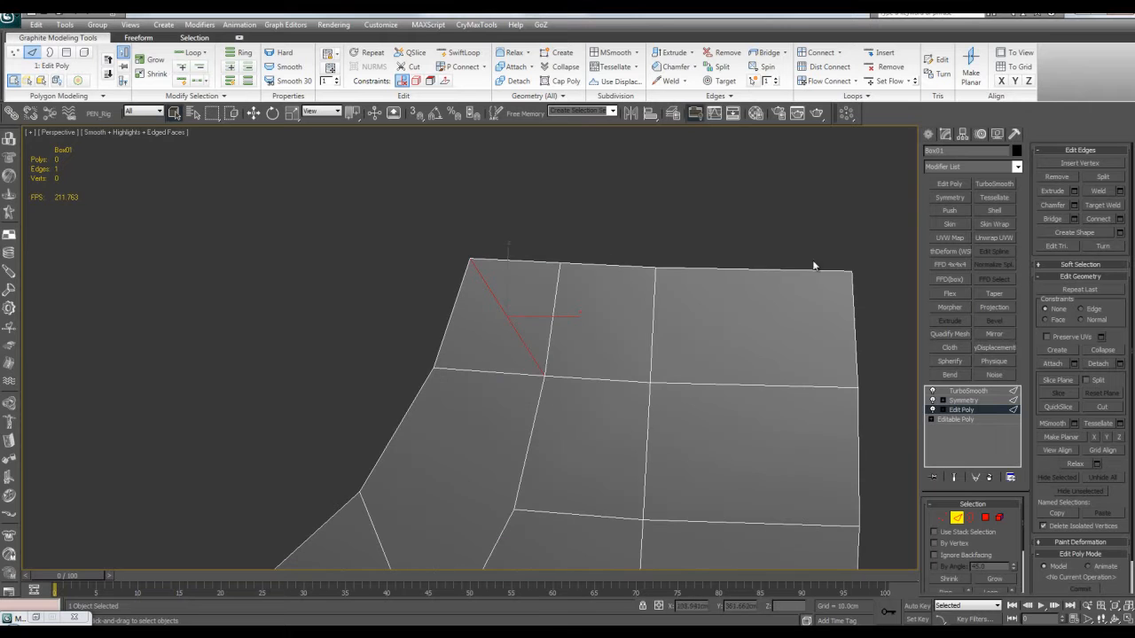
pyautogui.click(1066, 178)
# Select the large face beside the curved cutout to examine its shape
pyautogui.scroll(-5, 607, 264)
pyautogui.scroll(3, 642, 302)
pyautogui.keyDown('alt'); pyautogui.moveTo(608, 264); pyautogui.dragTo(558, 324, button='middle'); pyautogui.keyUp('alt')
pyautogui.press('1')
pyautogui.press('4')
pyautogui.click(512, 322)
# Cut an edge from the inner vertex of the large face to the midpoint of its cutout boundary edge
pyautogui.press('1')
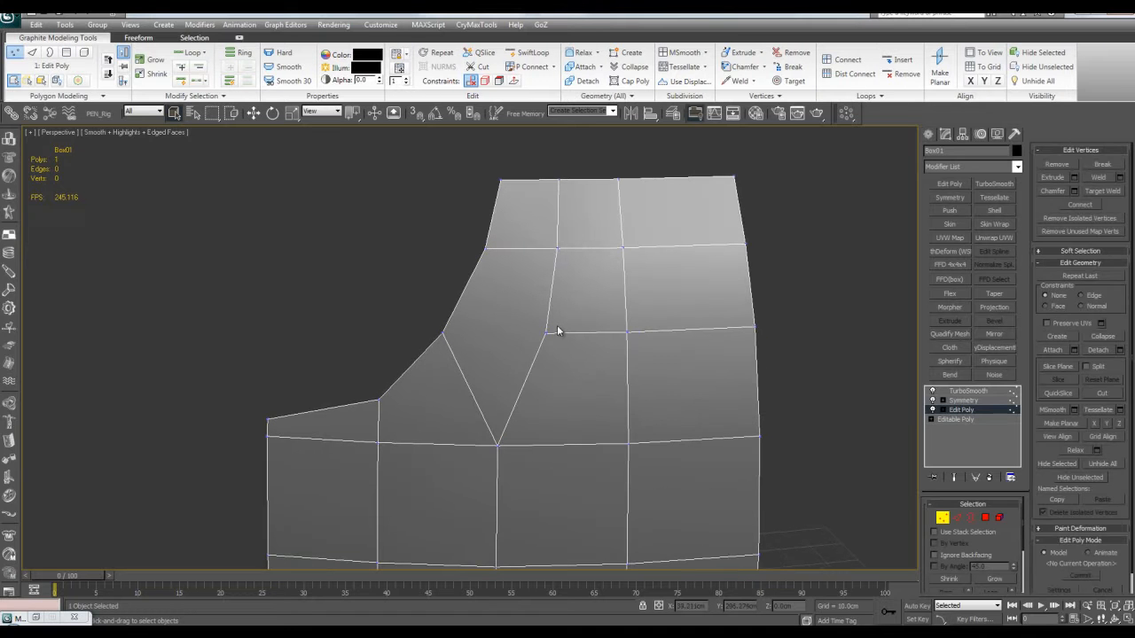
pyautogui.hotkey('alt', 'c')
pyautogui.click(547, 331)
pyautogui.click(464, 288)
pyautogui.rightClick(448, 281)
# Try repositioning the cutout boundary vertices around the new cut and undo the moves
pyautogui.click(465, 287)
pyautogui.press('w')
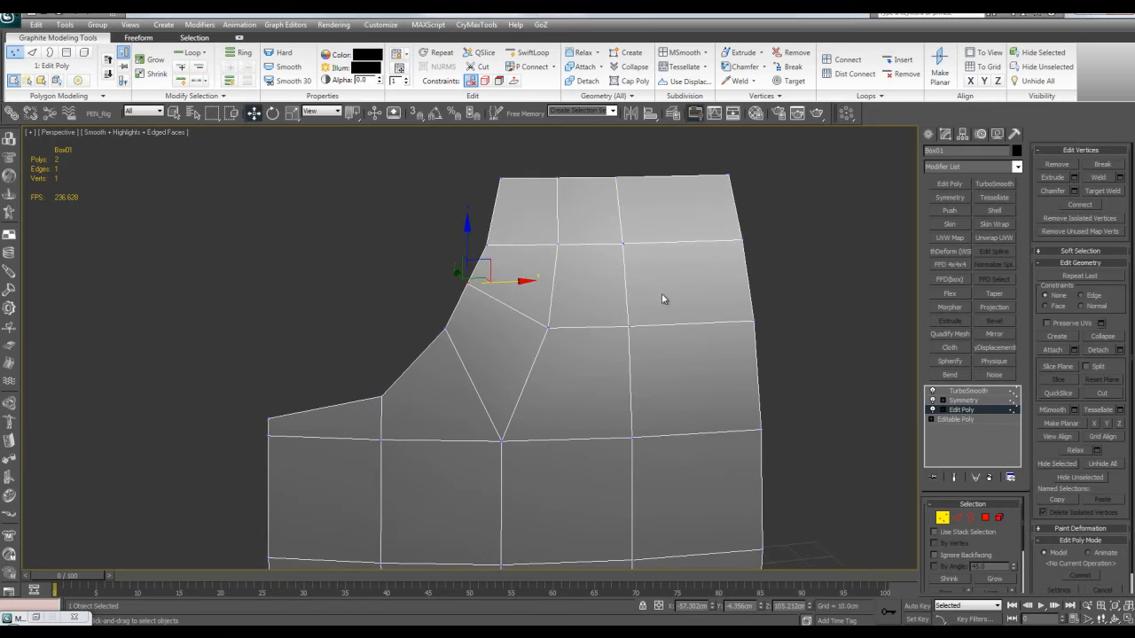
pyautogui.moveTo(487, 266); pyautogui.dragTo(497, 272)
pyautogui.moveTo(429, 310); pyautogui.dragTo(461, 348)
pyautogui.hotkey('ctrl', 'z')
pyautogui.hotkey('ctrl', 'z')
pyautogui.hotkey('ctrl', 'z')
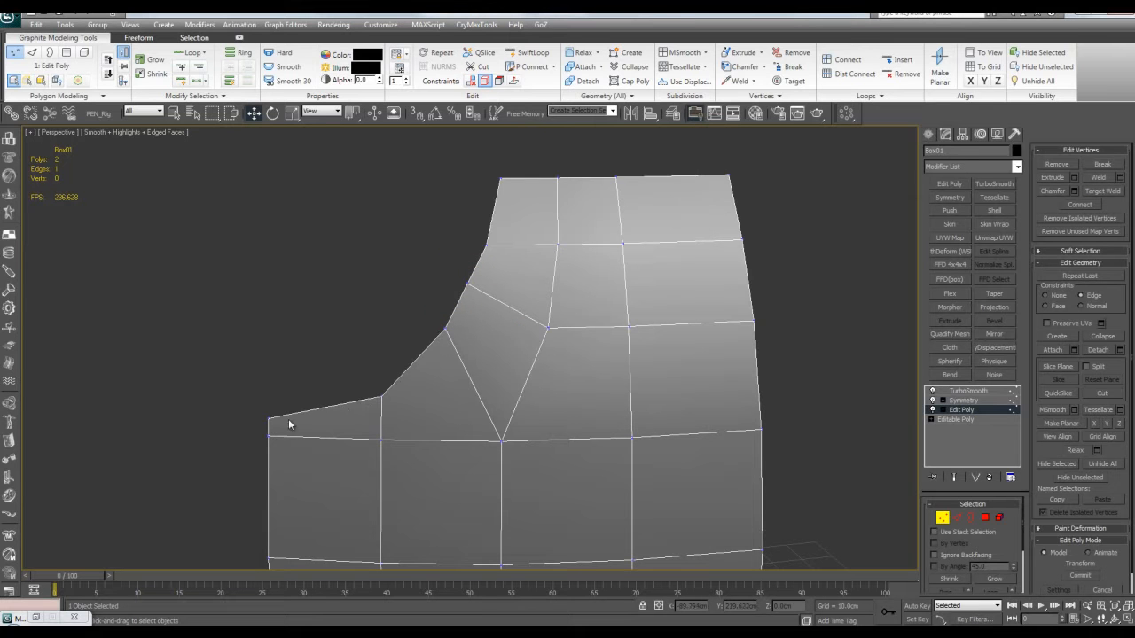
# Inspect the smoothed cutout at the TurboSmooth level and return to the Edit Poly modifier
pyautogui.click(966, 391)
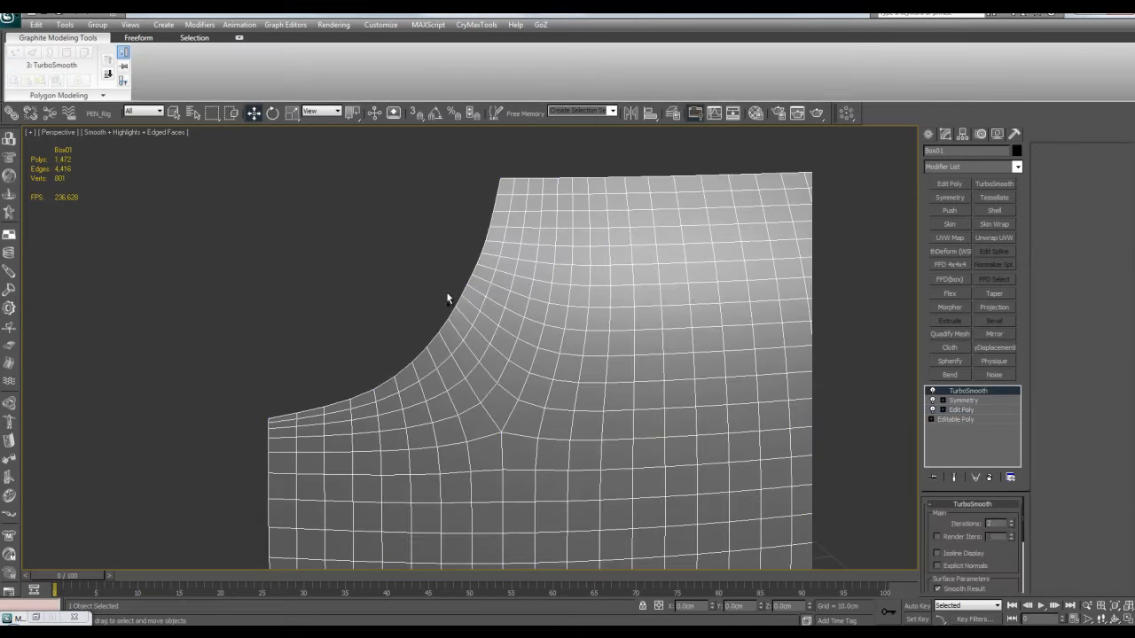
pyautogui.click(972, 409)
# Slide the two cutout boundary vertices beside the new cut along their edges to space them more evenly around the curve
pyautogui.press('2')
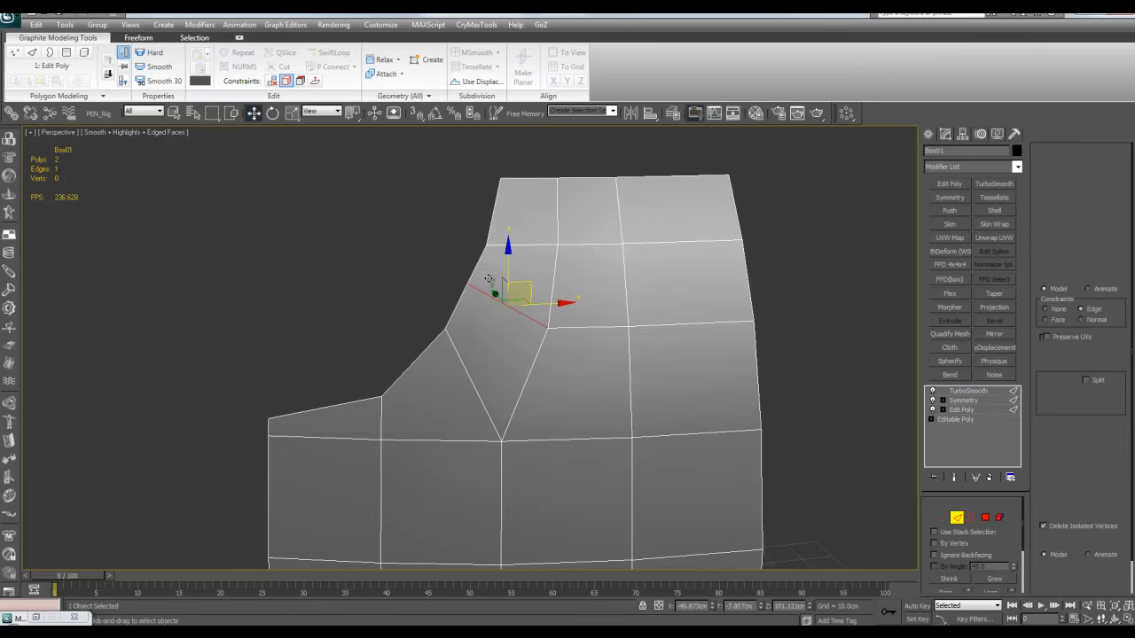
pyautogui.keyDown('ctrl'); pyautogui.click(458, 306); pyautogui.keyUp('ctrl')
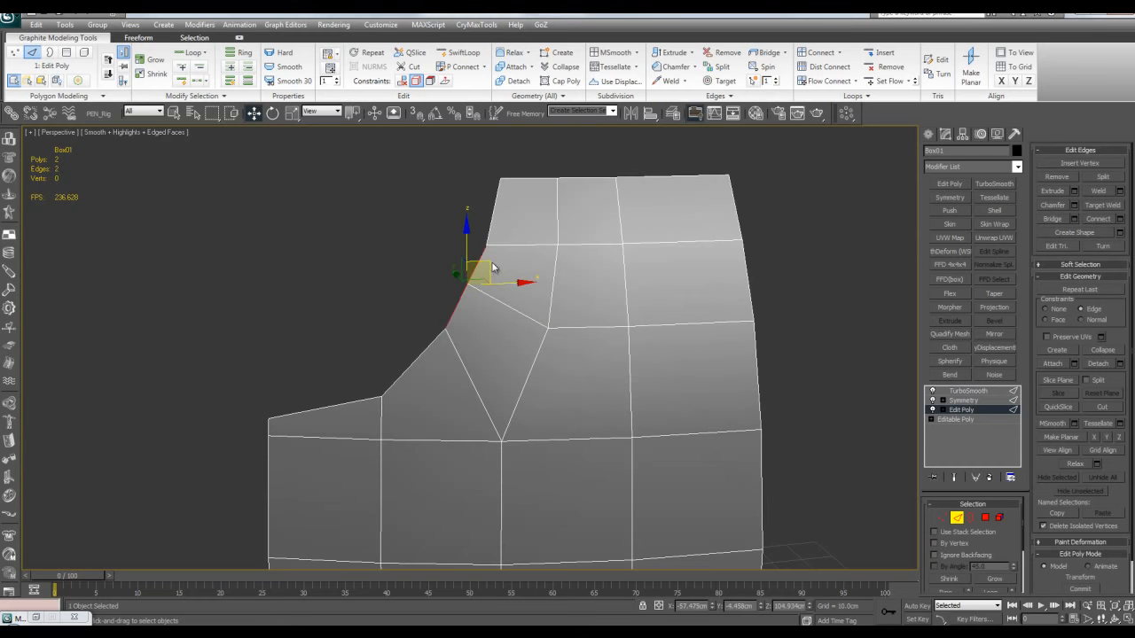
pyautogui.press('1')
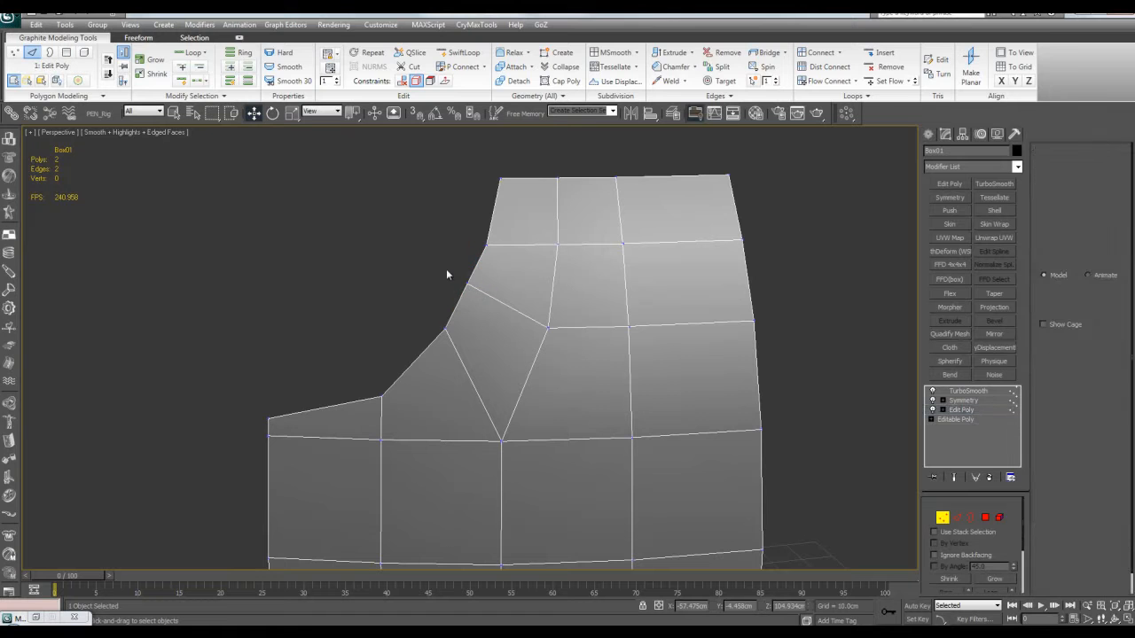
pyautogui.moveTo(476, 261); pyautogui.dragTo(483, 270)
pyautogui.moveTo(414, 316); pyautogui.dragTo(459, 346)
pyautogui.moveTo(464, 304); pyautogui.dragTo(453, 319)
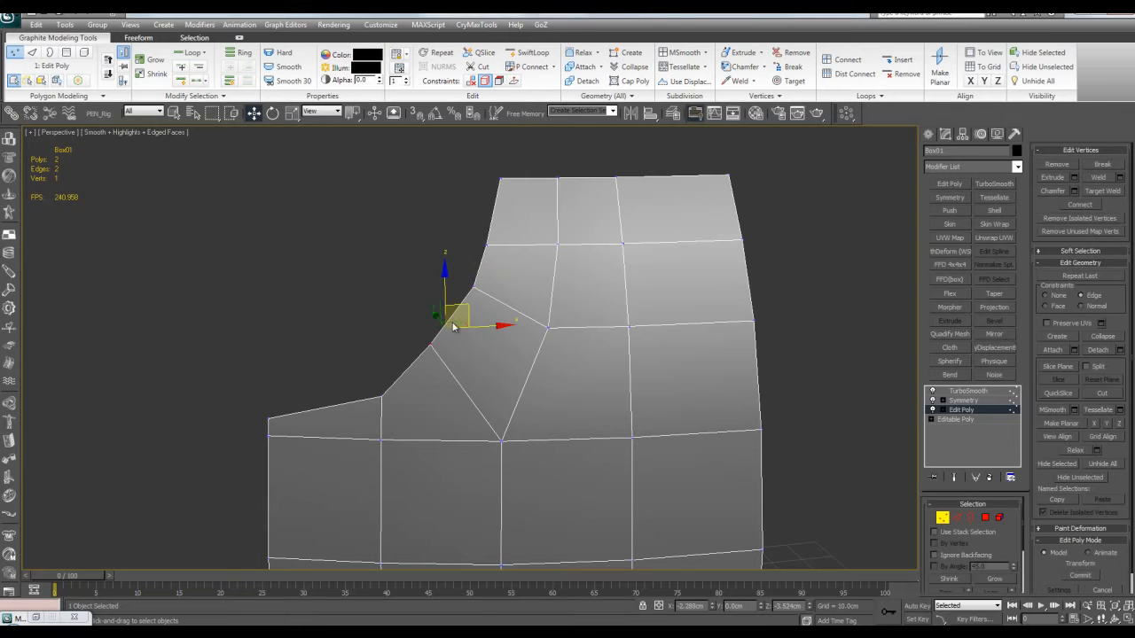
pyautogui.moveTo(452, 320); pyautogui.dragTo(503, 246, button='middle')
# Select the polygons along and below the lower end of the cutout to examine their proportions
pyautogui.moveTo(309, 351); pyautogui.dragTo(461, 405)
pyautogui.press('q')
pyautogui.moveTo(495, 388); pyautogui.dragTo(570, 342, button='middle')
pyautogui.click(570, 341)
pyautogui.hotkey('shift', 'x')
pyautogui.press('4')
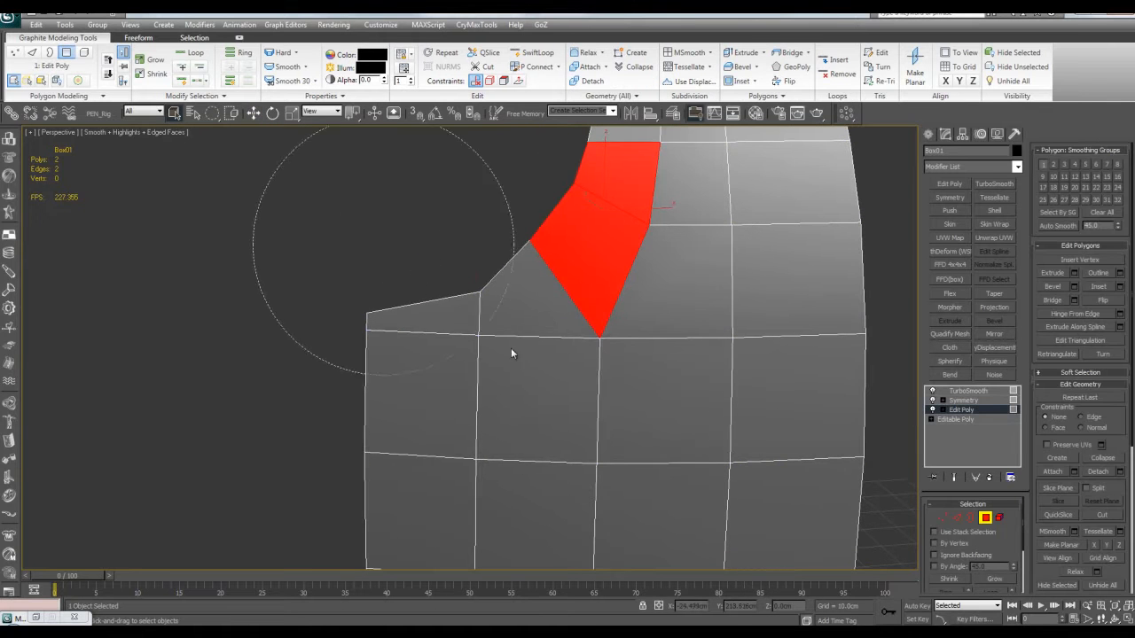
pyautogui.moveTo(417, 291); pyautogui.dragTo(518, 354)
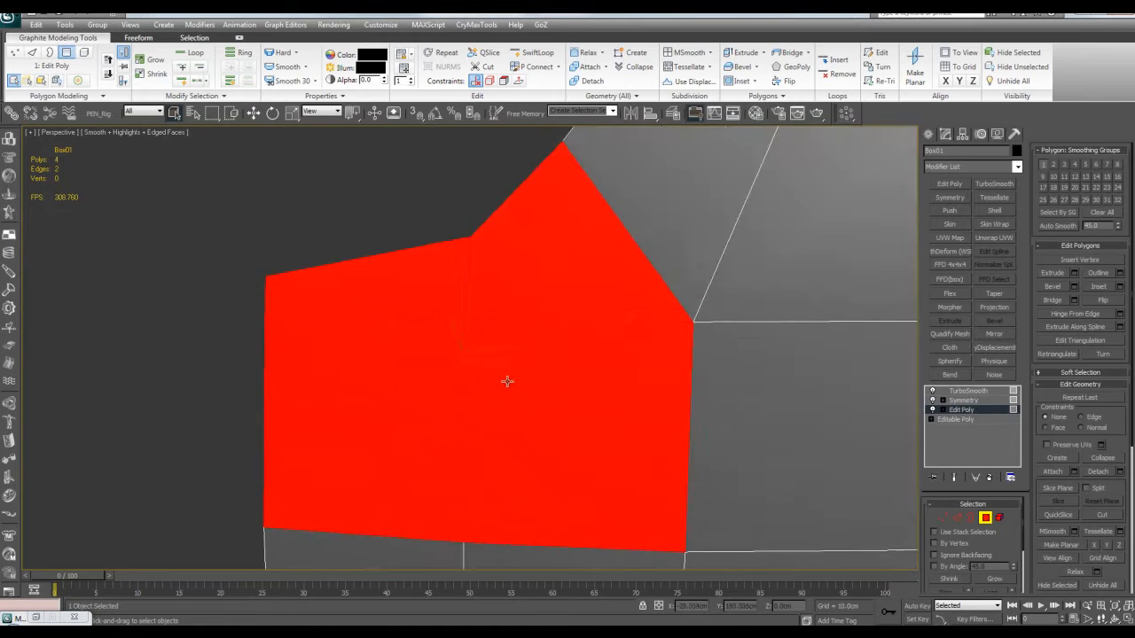
pyautogui.scroll(1, 517, 375)
pyautogui.scroll(-2, 512, 380)
pyautogui.click(425, 237)
pyautogui.scroll(2, 553, 305)
pyautogui.moveTo(530, 334); pyautogui.dragTo(555, 307, button='middle')
pyautogui.click(465, 295)
pyautogui.click(523, 263)
pyautogui.click(461, 362)
pyautogui.click(464, 293)
pyautogui.click(537, 283)
pyautogui.keyDown('ctrl'); pyautogui.click(466, 289); pyautogui.keyUp('ctrl')
pyautogui.click(438, 257)
# Slide the two vertices under the lower end of the cutout downward with the Edge constraint to deepen the thin faces
pyautogui.press('1')
pyautogui.moveTo(316, 312); pyautogui.dragTo(550, 358)
pyautogui.press('w')
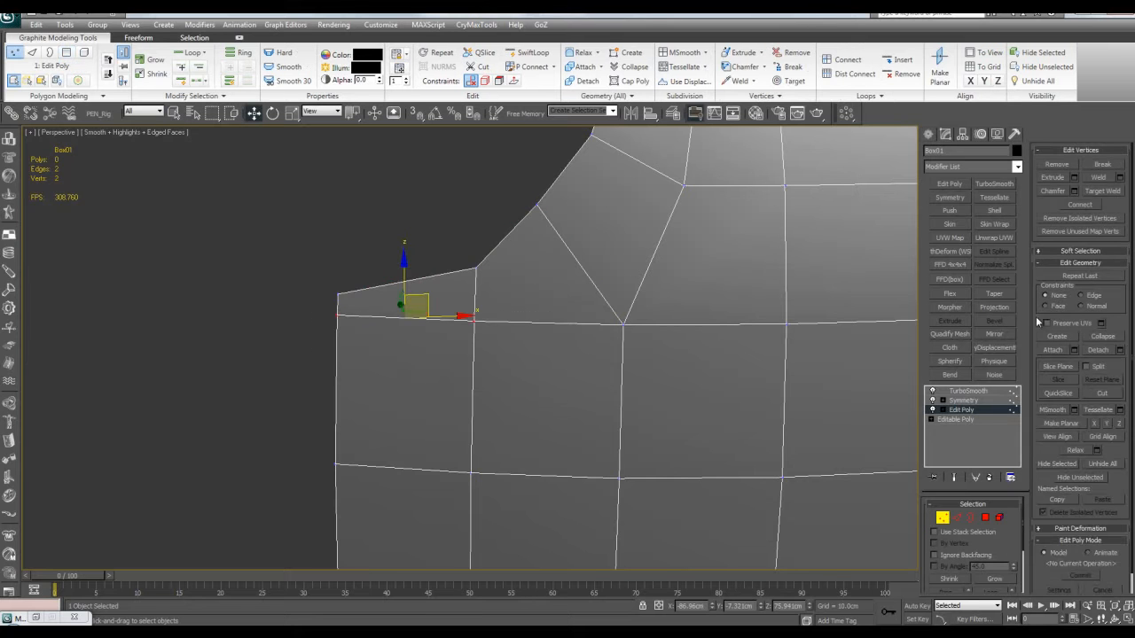
pyautogui.click(1081, 295)
pyautogui.moveTo(551, 291); pyautogui.dragTo(562, 284, button='middle')
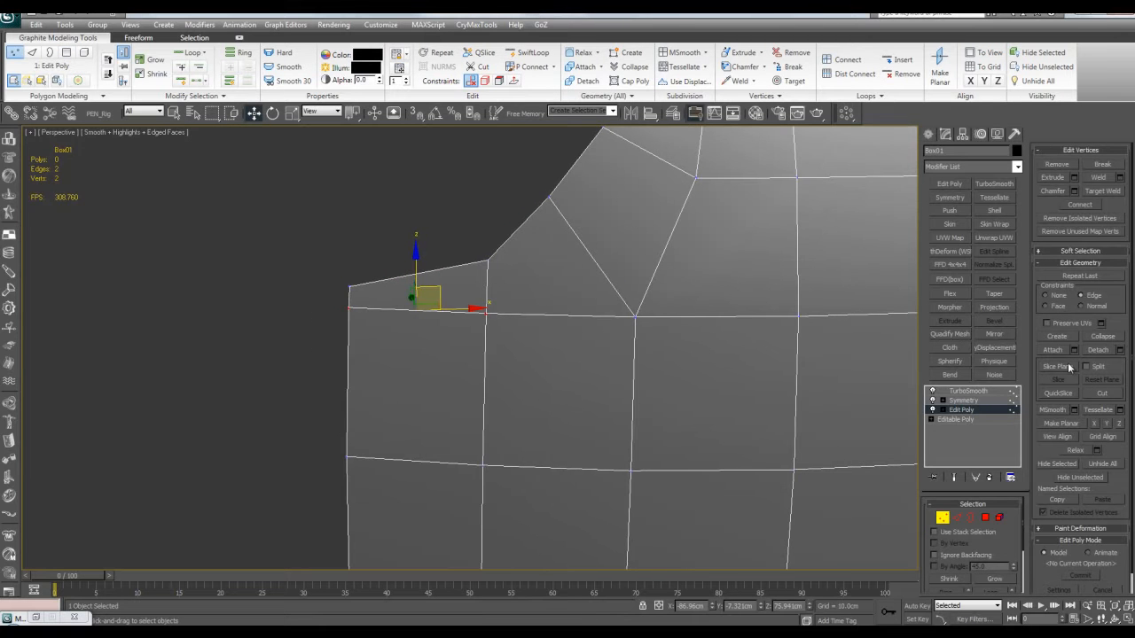
pyautogui.moveTo(414, 255); pyautogui.dragTo(414, 298)
pyautogui.keyDown('alt'); pyautogui.moveTo(530, 387); pyautogui.dragTo(459, 342); pyautogui.keyUp('alt')
pyautogui.moveTo(345, 308); pyautogui.dragTo(345, 323)
pyautogui.hotkey('shift', 'x')
pyautogui.scroll(-3, 431, 345)
pyautogui.click(474, 339)
pyautogui.press('q')
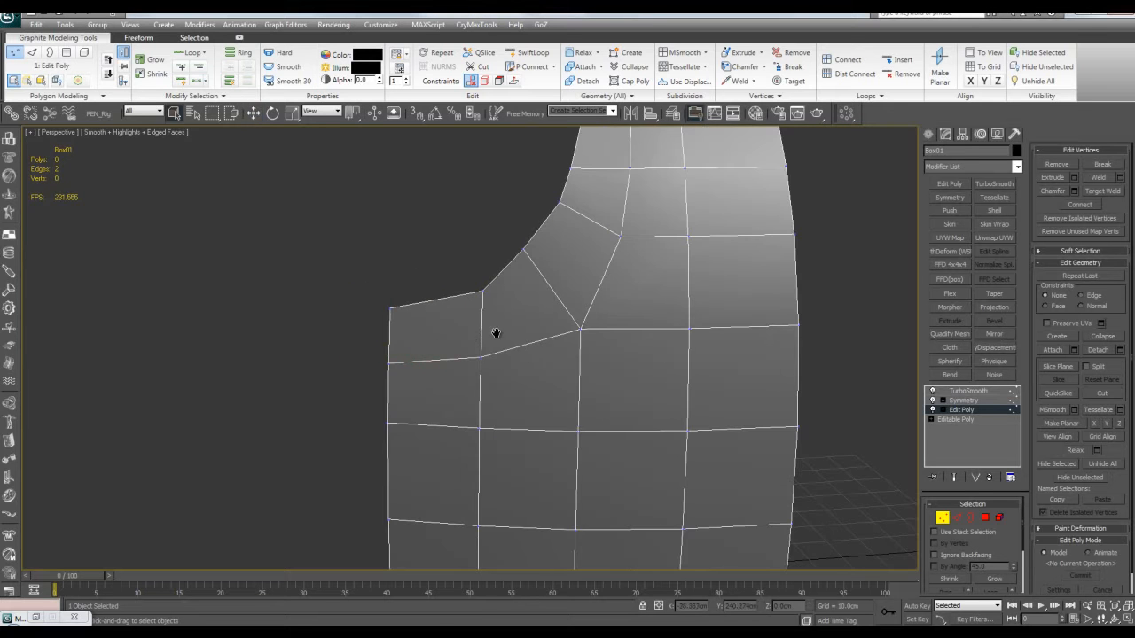
# Compare the mesh with and without the Edit Poly changes by switching that modifier off and on
pyautogui.scroll(-4, 463, 349)
pyautogui.keyDown('alt'); pyautogui.moveTo(464, 349); pyautogui.dragTo(453, 345, button='middle'); pyautogui.keyUp('alt')
pyautogui.scroll(2, 468, 348)
pyautogui.moveTo(496, 390)
pyautogui.keyDown('alt'); pyautogui.mouseDown(button='middle')
pyautogui.moveTo(532, 399)
pyautogui.moveTo(487, 390)
pyautogui.mouseUp(button='middle'); pyautogui.keyUp('alt')
pyautogui.press('1')
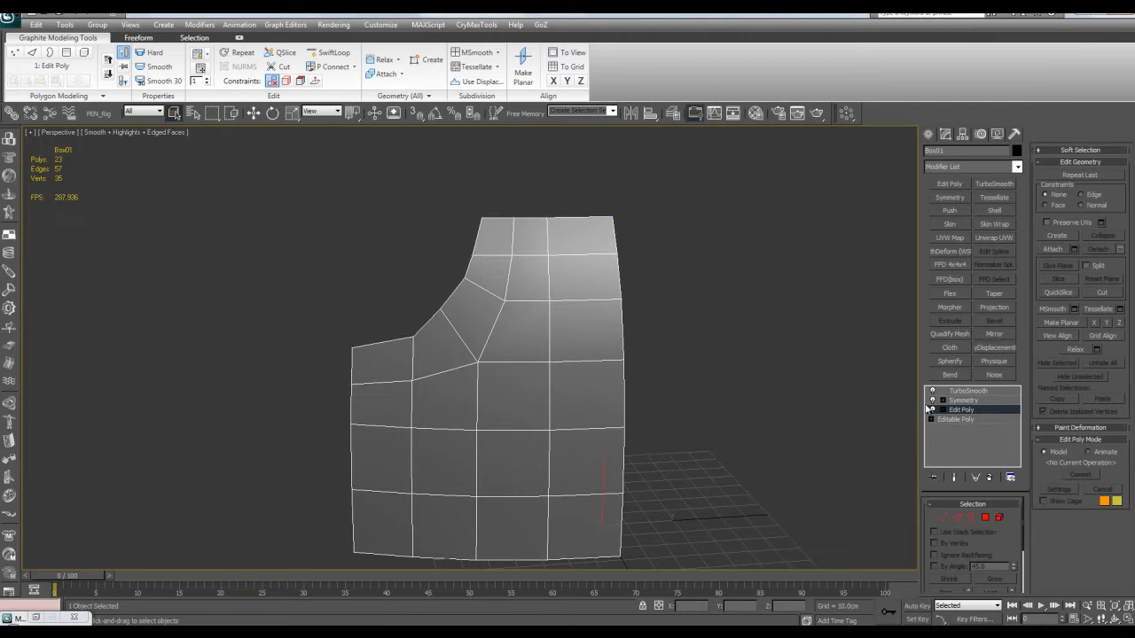
pyautogui.click(931, 411)
pyautogui.click(932, 410)
pyautogui.click(931, 410)
pyautogui.click(932, 411)
pyautogui.click(932, 410)
pyautogui.click(932, 411)
# Add a second Edit Poly modifier and slide the boundary vertex near the upper end of the cutout slightly upward along its edge
pyautogui.click(950, 183)
pyautogui.press('1')
pyautogui.scroll(2, 742, 200)
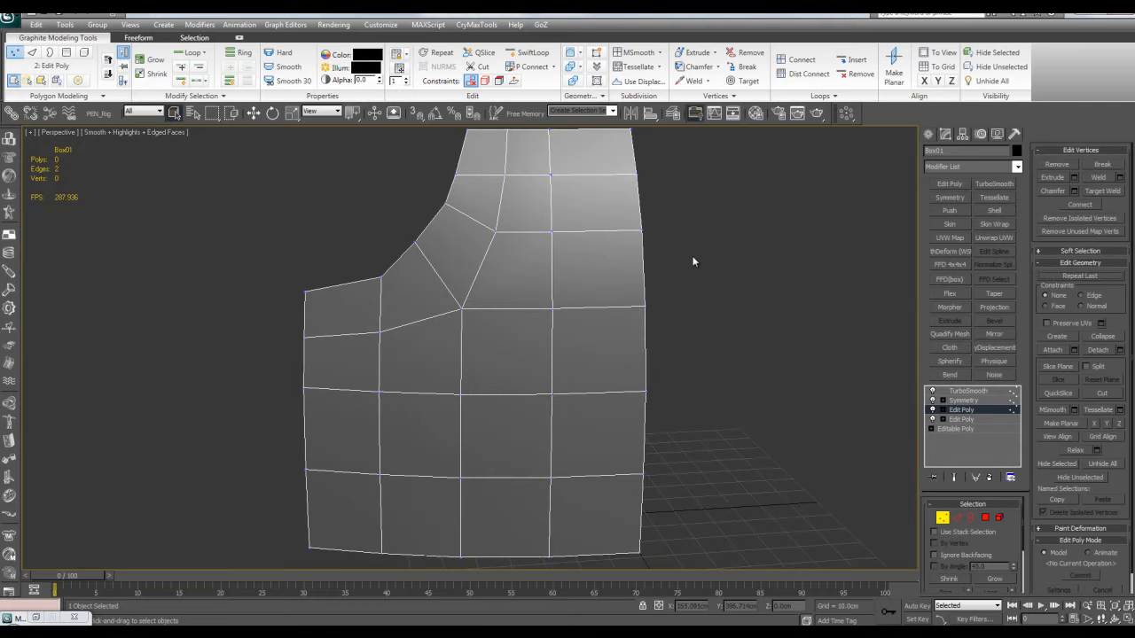
pyautogui.moveTo(595, 193); pyautogui.dragTo(520, 340, button='middle')
pyautogui.keyDown('alt'); pyautogui.moveTo(519, 340); pyautogui.dragTo(548, 346, button='middle'); pyautogui.keyUp('alt')
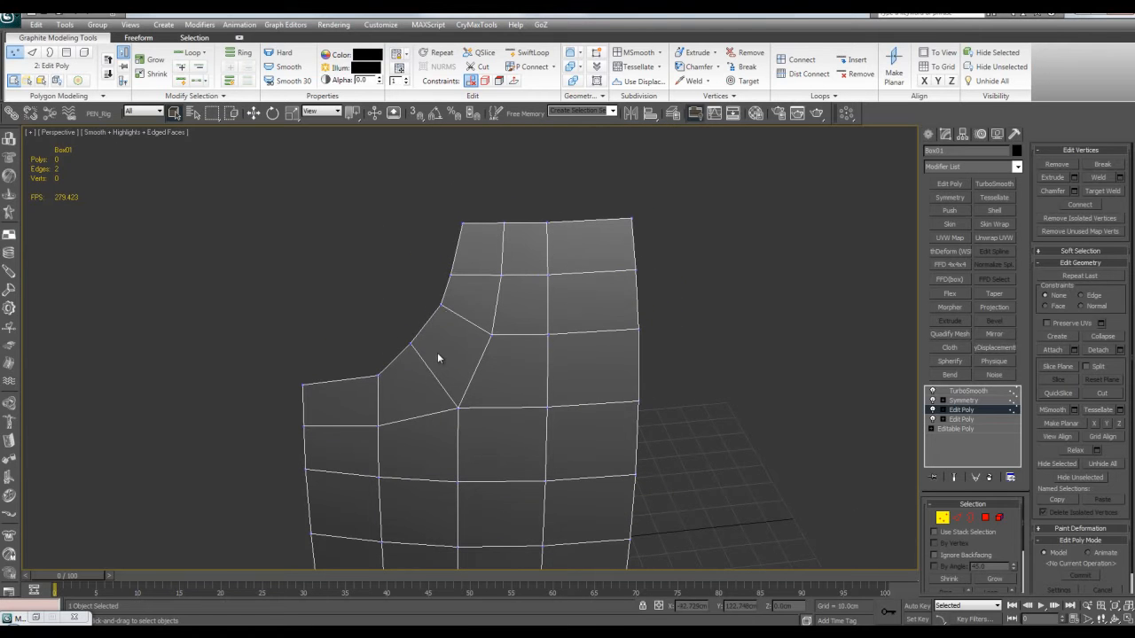
pyautogui.click(452, 275)
pyautogui.press('w')
pyautogui.hotkey('shift', 'x')
pyautogui.moveTo(476, 243); pyautogui.dragTo(477, 239)
pyautogui.hotkey('shift', 'x')
pyautogui.press('q')
pyautogui.click(562, 318)
pyautogui.moveTo(562, 318)
pyautogui.keyDown('alt'); pyautogui.mouseDown(button='middle')
pyautogui.moveTo(565, 341)
pyautogui.moveTo(544, 329)
pyautogui.moveTo(617, 326)
pyautogui.moveTo(563, 330)
pyautogui.mouseUp(button='middle'); pyautogui.keyUp('alt')
pyautogui.press('1')
pyautogui.keyDown('alt'); pyautogui.moveTo(696, 283); pyautogui.dragTo(710, 302, button='middle'); pyautogui.keyUp('alt')
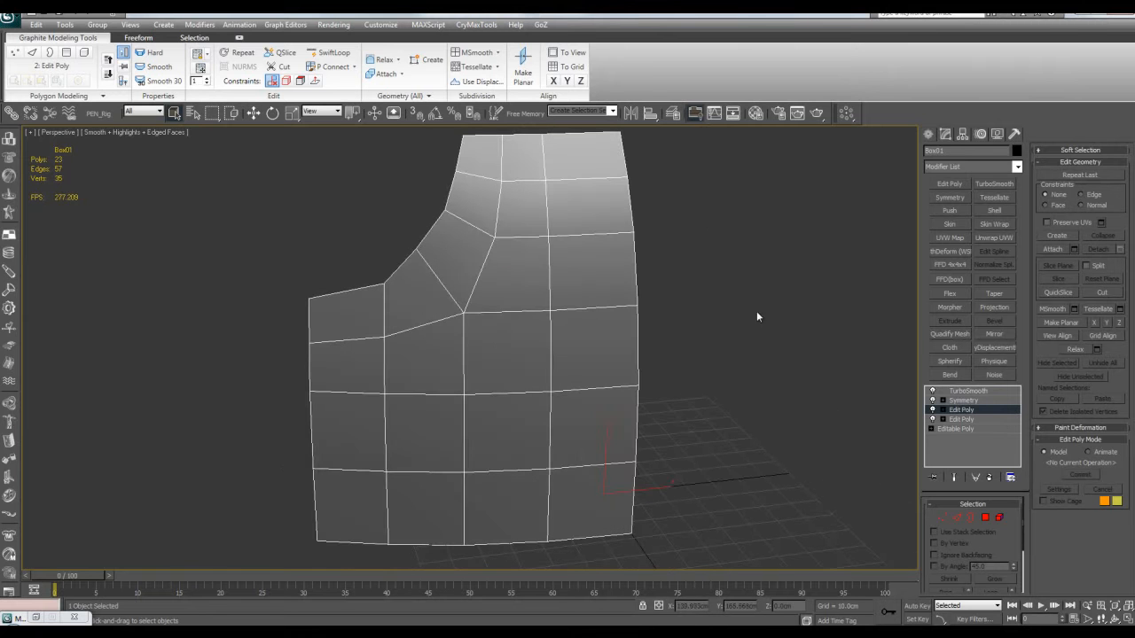
# Disable Symmetry and reorder the stack so that the active TurboSmooth modifier sits below it
pyautogui.click(968, 391)
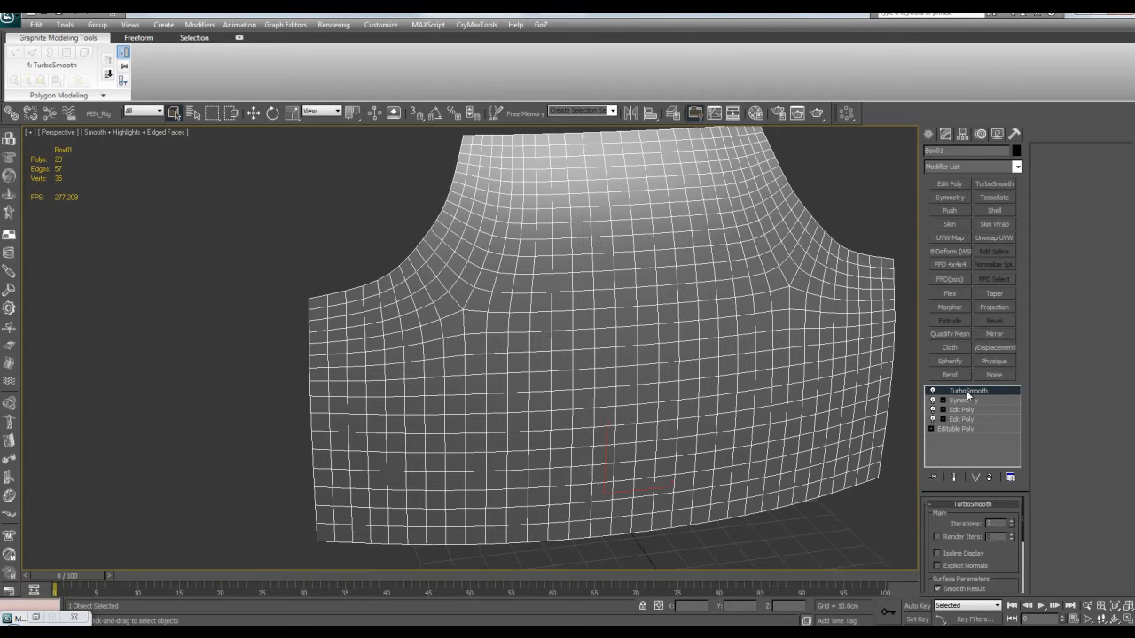
pyautogui.click(931, 391)
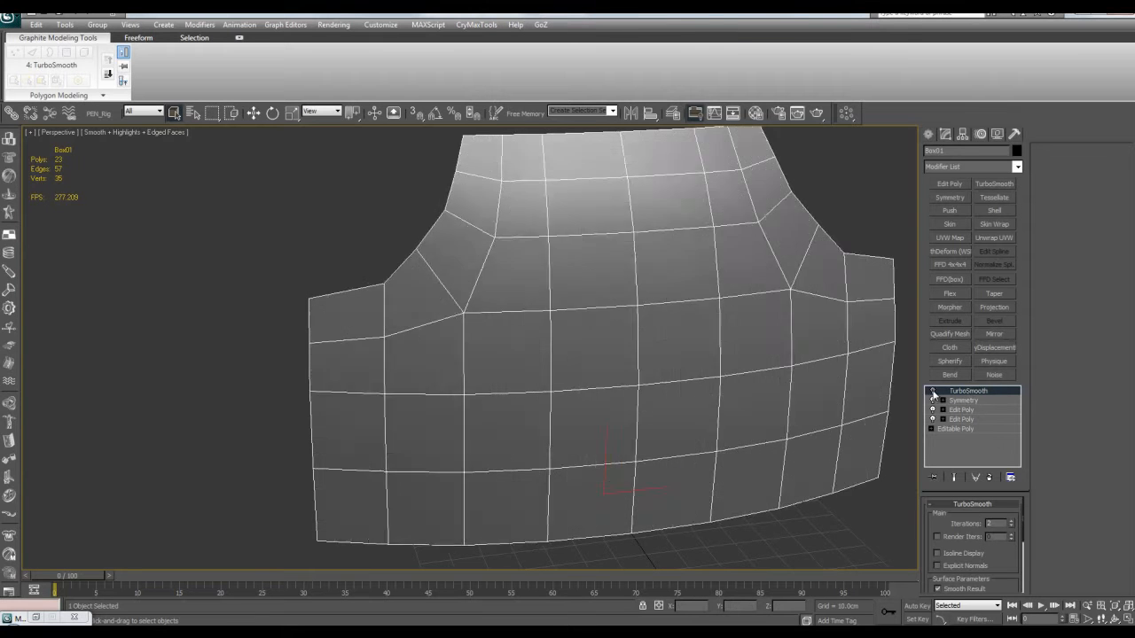
pyautogui.click(932, 400)
pyautogui.moveTo(965, 391); pyautogui.dragTo(942, 408)
pyautogui.click(932, 401)
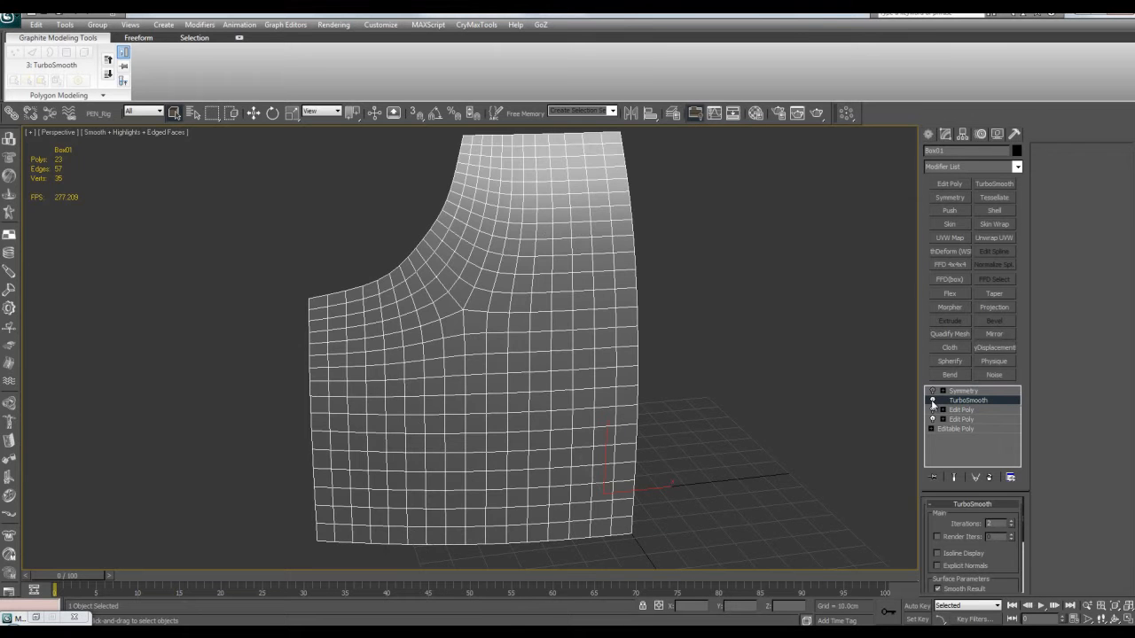
# Add an Edit Poly modifier between TurboSmooth and Symmetry and inspect the dense half mesh
pyautogui.click(949, 183)
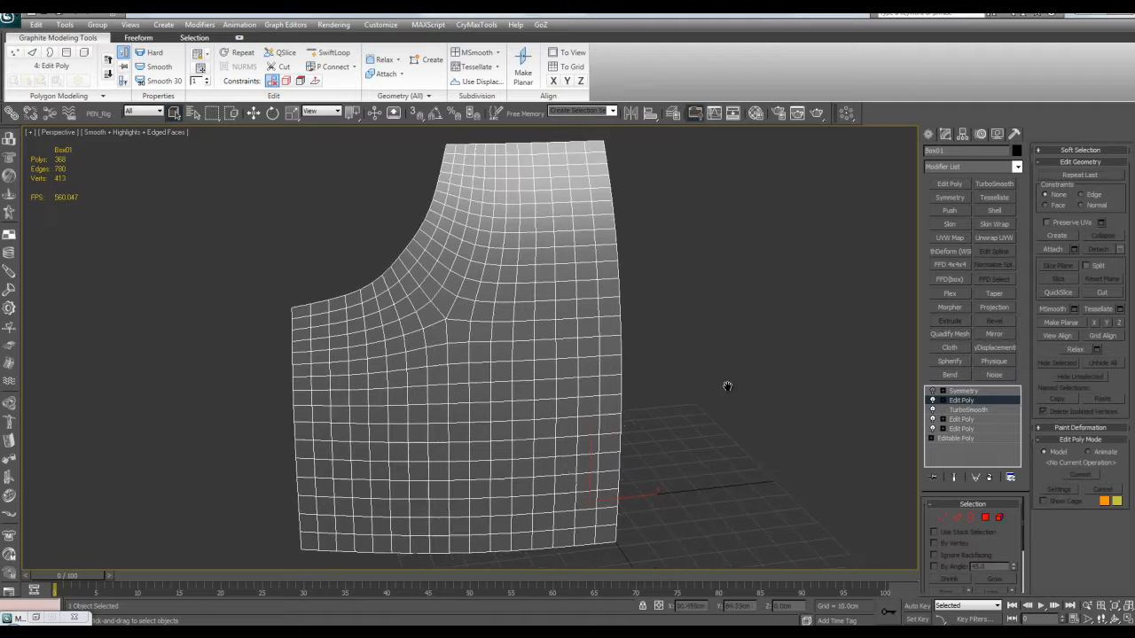
pyautogui.keyDown('alt'); pyautogui.moveTo(702, 434); pyautogui.dragTo(651, 378, button='middle'); pyautogui.keyUp('alt')
pyautogui.scroll(3, 568, 245)
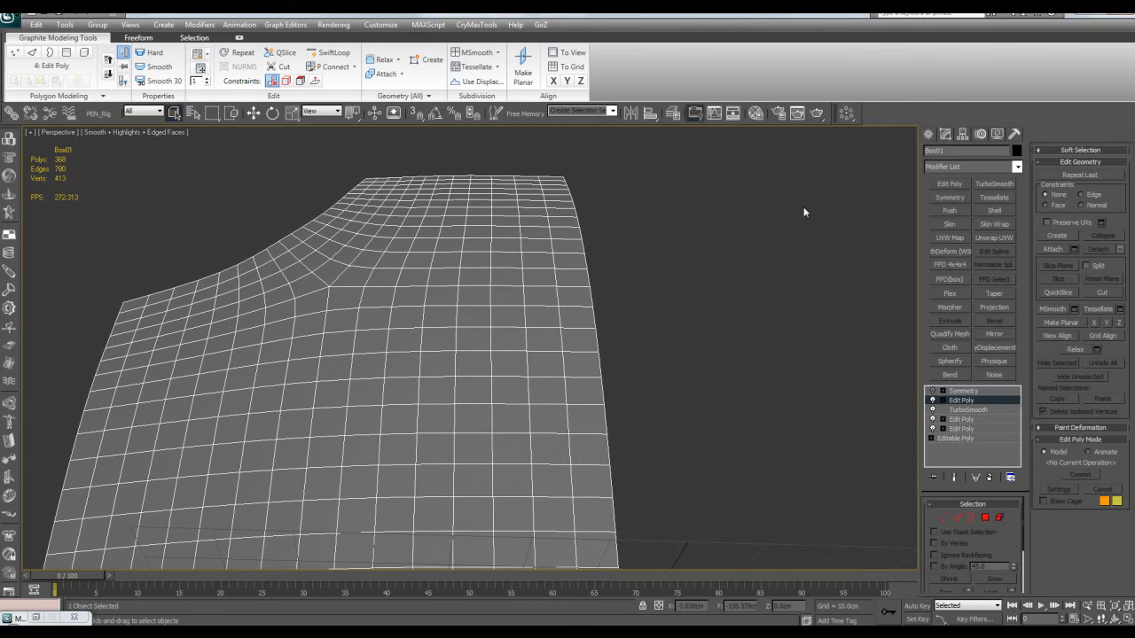
pyautogui.keyDown('alt'); pyautogui.moveTo(769, 246); pyautogui.dragTo(573, 281, button='middle'); pyautogui.keyUp('alt')
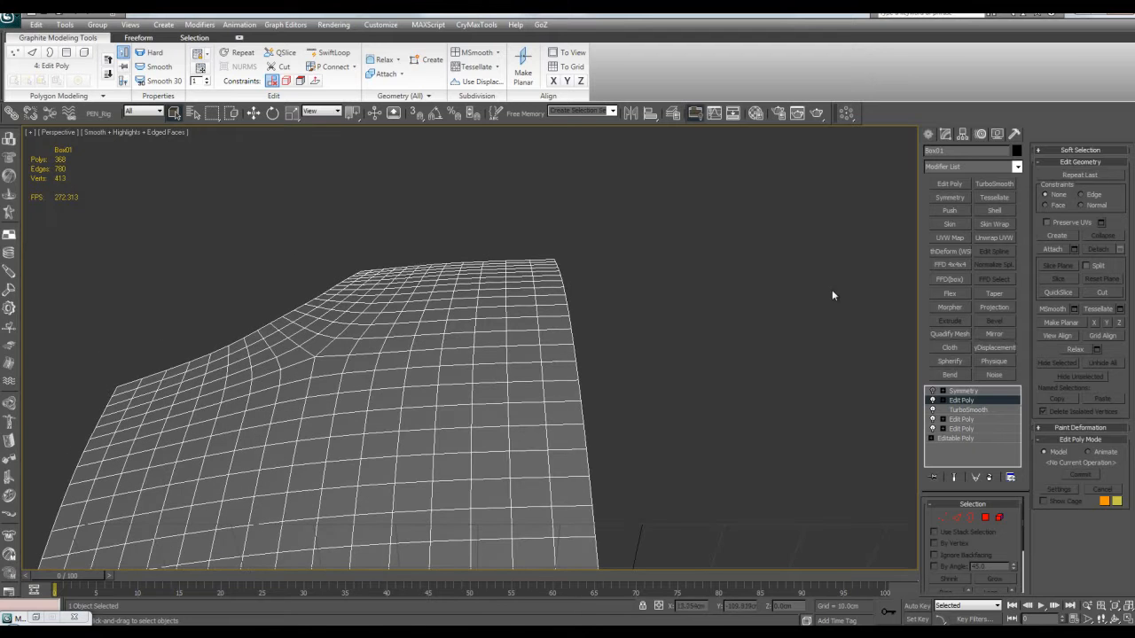
pyautogui.keyDown('alt'); pyautogui.moveTo(485, 265); pyautogui.dragTo(490, 288, button='middle'); pyautogui.keyUp('alt')
pyautogui.keyDown('alt'); pyautogui.moveTo(729, 321); pyautogui.dragTo(593, 350, button='middle'); pyautogui.keyUp('alt')
# Show the mirrored mesh at the Symmetry level, inspect it as a whole and deselect it
pyautogui.click(962, 391)
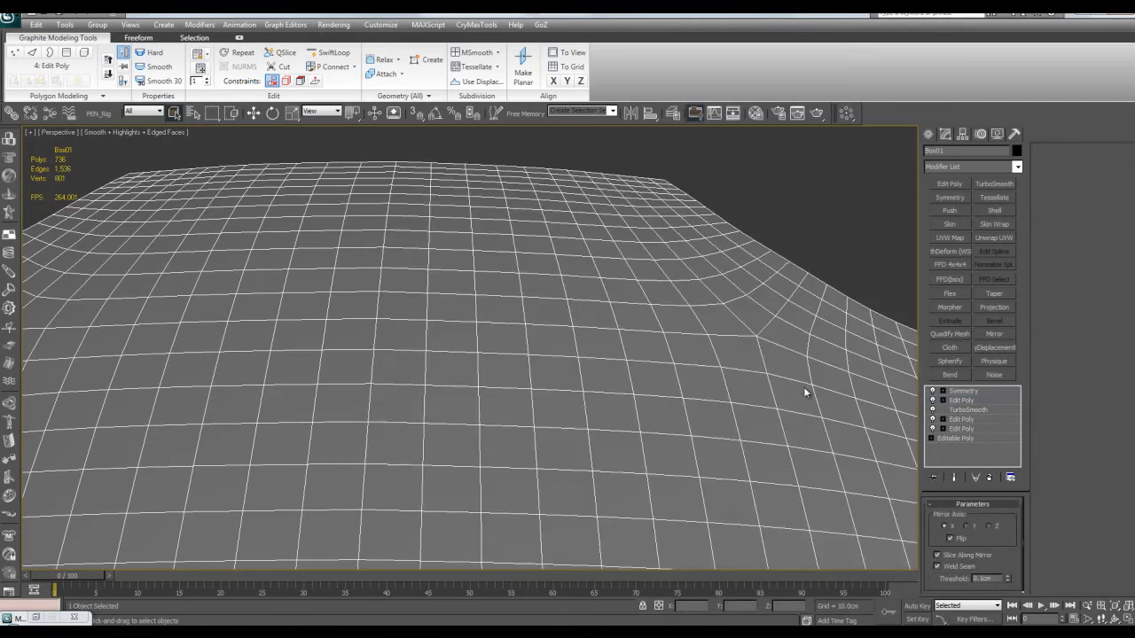
pyautogui.keyDown('alt'); pyautogui.moveTo(648, 266); pyautogui.dragTo(721, 410, button='middle'); pyautogui.keyUp('alt')
pyautogui.scroll(-5, 722, 410)
pyautogui.scroll(-4, 717, 416)
pyautogui.click(722, 343)
# Create a box about 65 cm long and 66 cm high in front of the mesh and reset its X and Y position to 0
pyautogui.click(928, 134)
pyautogui.scroll(5, 783, 243)
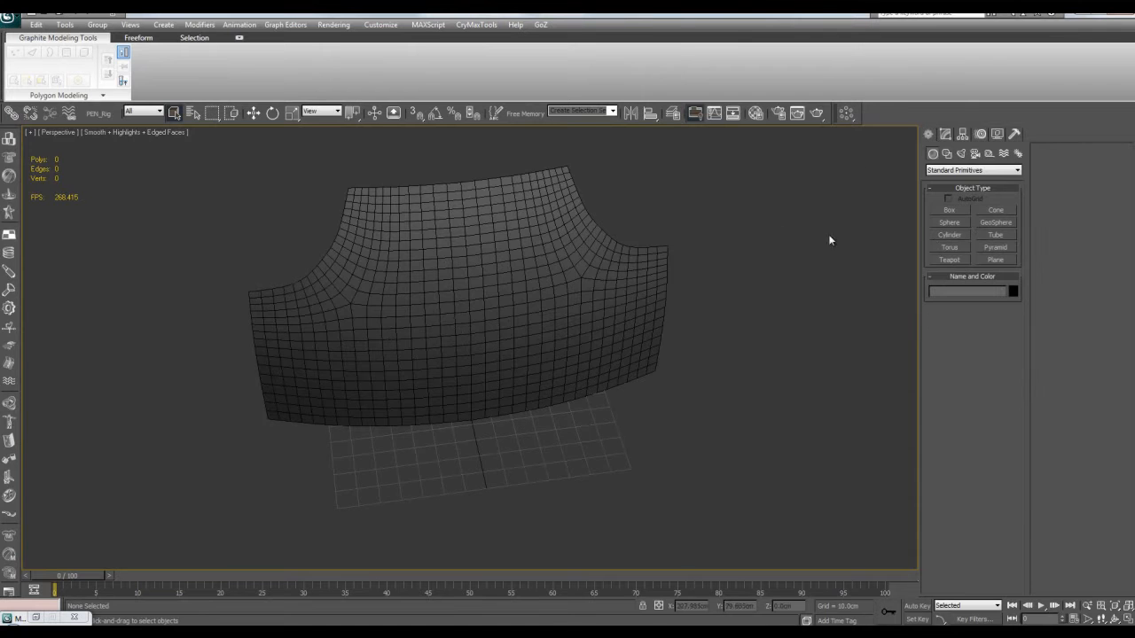
pyautogui.click(958, 208)
pyautogui.scroll(-3, 471, 449)
pyautogui.moveTo(437, 434); pyautogui.dragTo(587, 491)
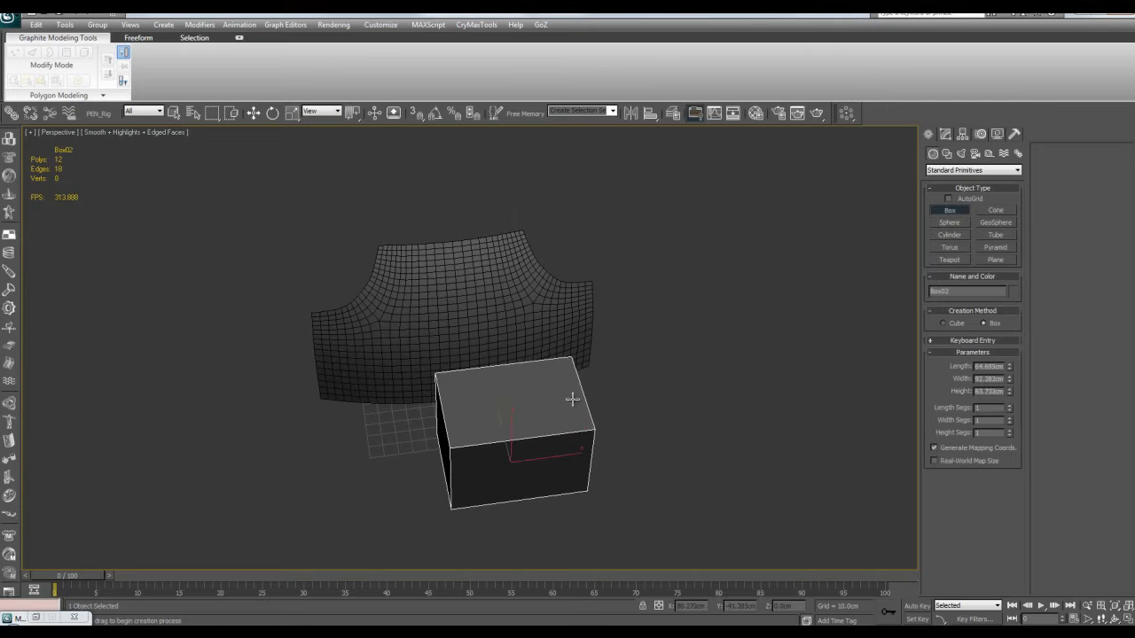
pyautogui.click(572, 396)
pyautogui.press('w')
pyautogui.rightClick(715, 607)
pyautogui.rightClick(760, 608)
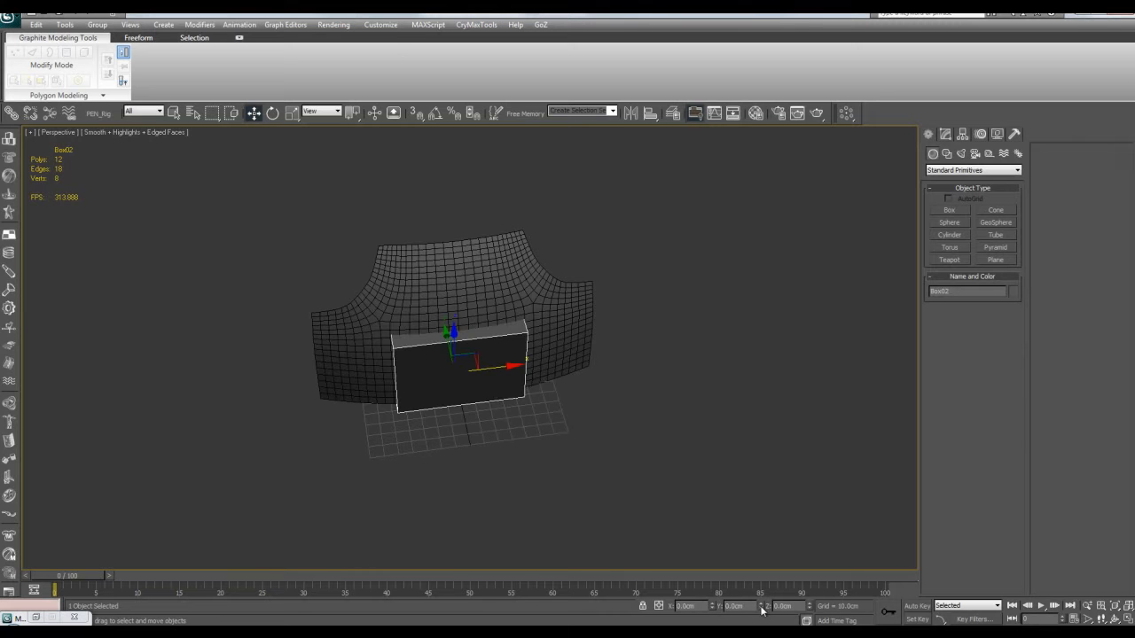
# Move the box forward so it stands clear in front of the curved mesh, and frame it
pyautogui.keyDown('alt'); pyautogui.moveTo(437, 342); pyautogui.dragTo(473, 329, button='middle'); pyautogui.keyUp('alt')
pyautogui.moveTo(414, 353); pyautogui.dragTo(665, 425)
pyautogui.press('q')
pyautogui.press('z')
# Add an Edit Poly modifier to the box and delete its front, back and bottom polygons
pyautogui.click(946, 135)
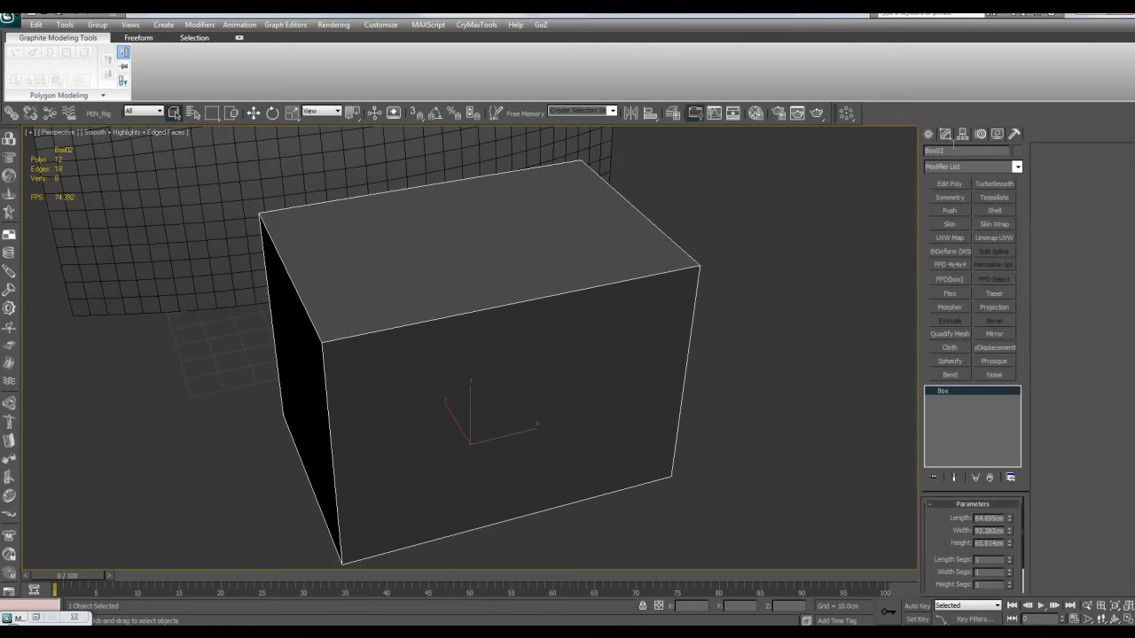
pyautogui.click(953, 188)
pyautogui.scroll(-4, 620, 293)
pyautogui.press('4')
pyautogui.hotkey('alt', 'x')
pyautogui.keyDown('alt'); pyautogui.moveTo(542, 337); pyautogui.dragTo(475, 306, button='middle'); pyautogui.keyUp('alt')
pyautogui.moveTo(472, 339); pyautogui.dragTo(476, 362)
pyautogui.press('Delete')
pyautogui.scroll(4, 656, 402)
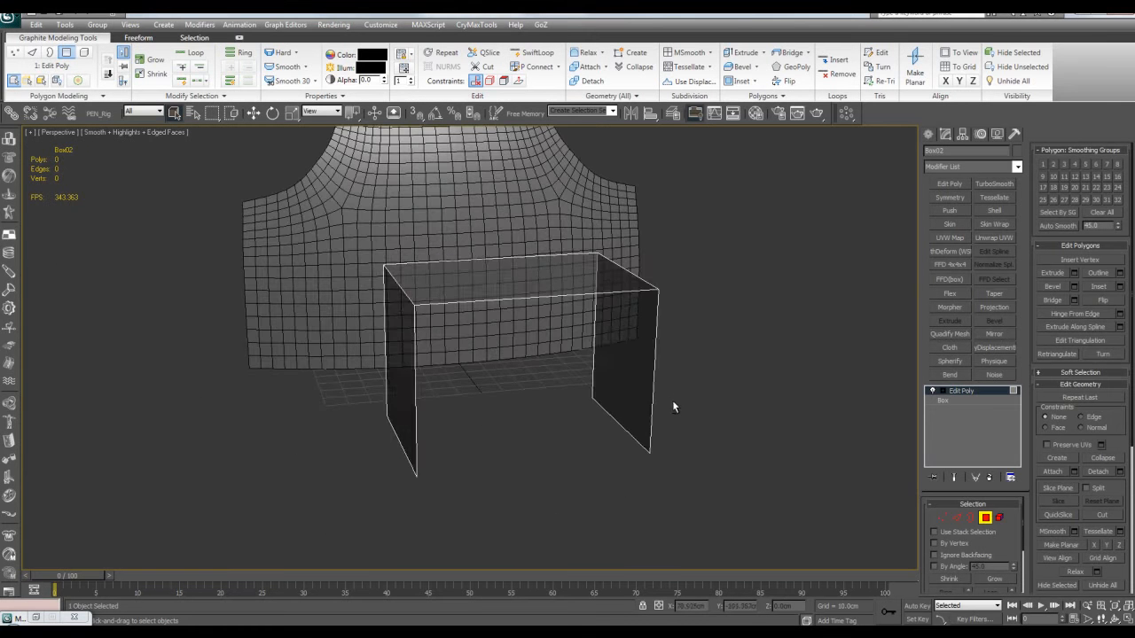
# Check the three remaining faces, apply TurboSmooth with 2 iterations to them and inspect the arch
pyautogui.click(404, 360)
pyautogui.click(511, 274)
pyautogui.click(639, 367)
pyautogui.click(753, 346)
pyautogui.press('4')
pyautogui.click(994, 184)
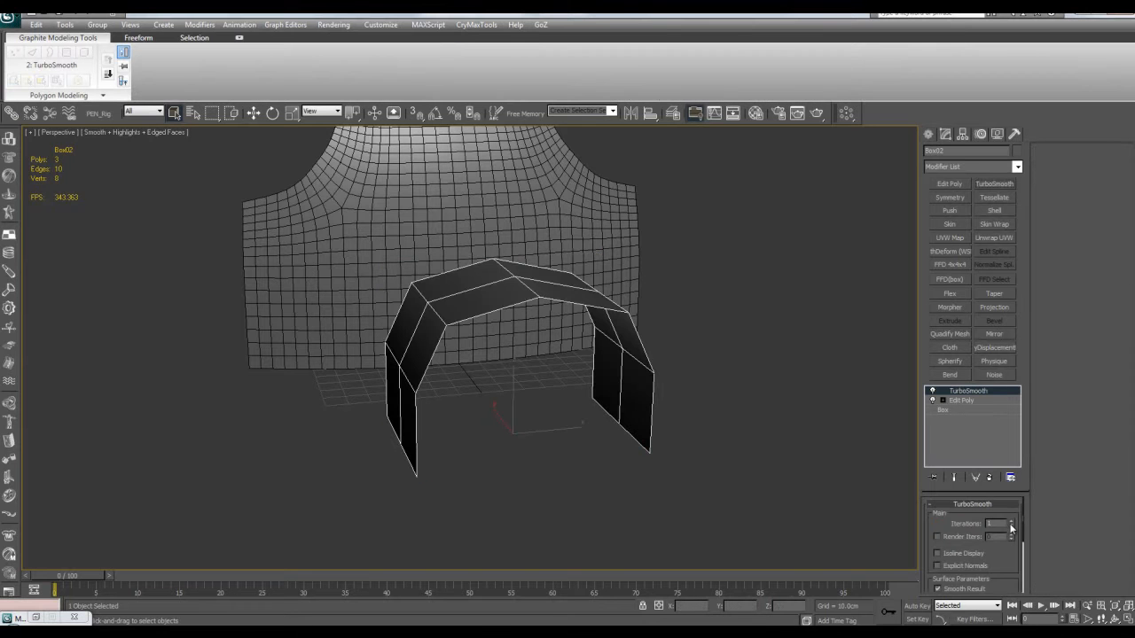
pyautogui.click(1011, 523)
pyautogui.scroll(3, 702, 448)
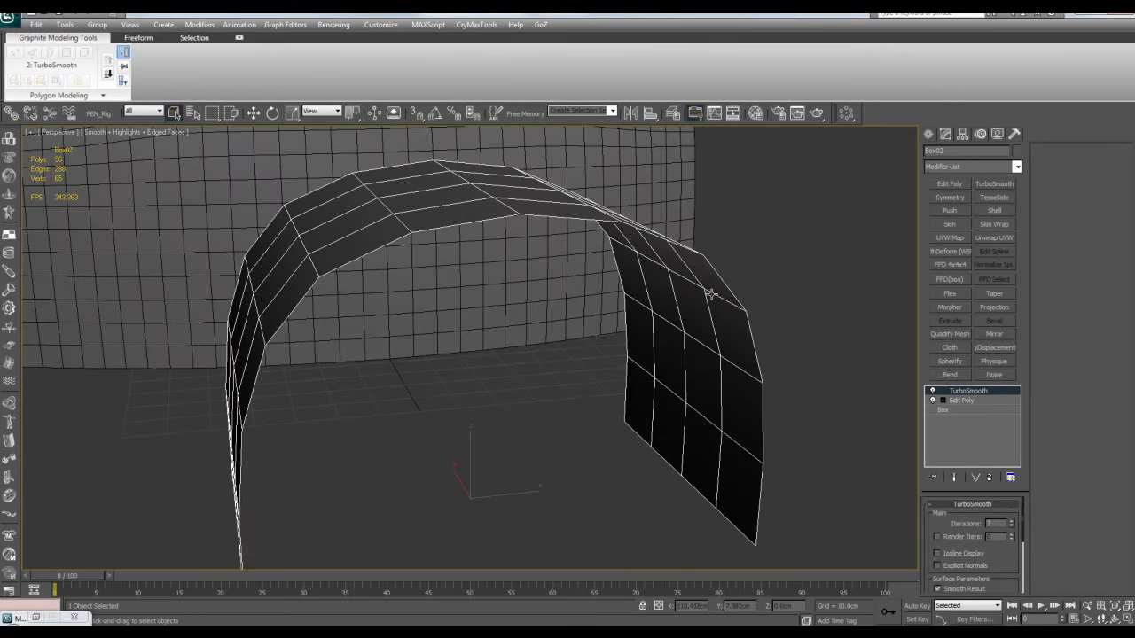
pyautogui.scroll(-5, 731, 363)
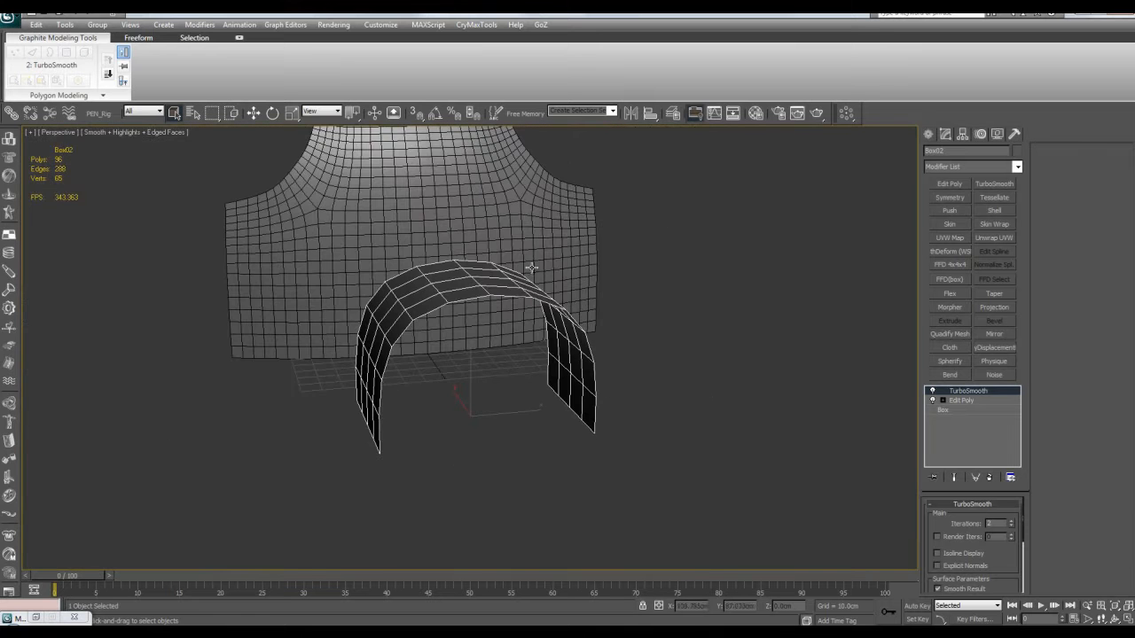
pyautogui.keyDown('alt'); pyautogui.moveTo(573, 365); pyautogui.dragTo(656, 377, button='middle'); pyautogui.keyUp('alt')
# Connect the long edges of the box's top face with 1 segment at the Edit Poly level
pyautogui.click(975, 400)
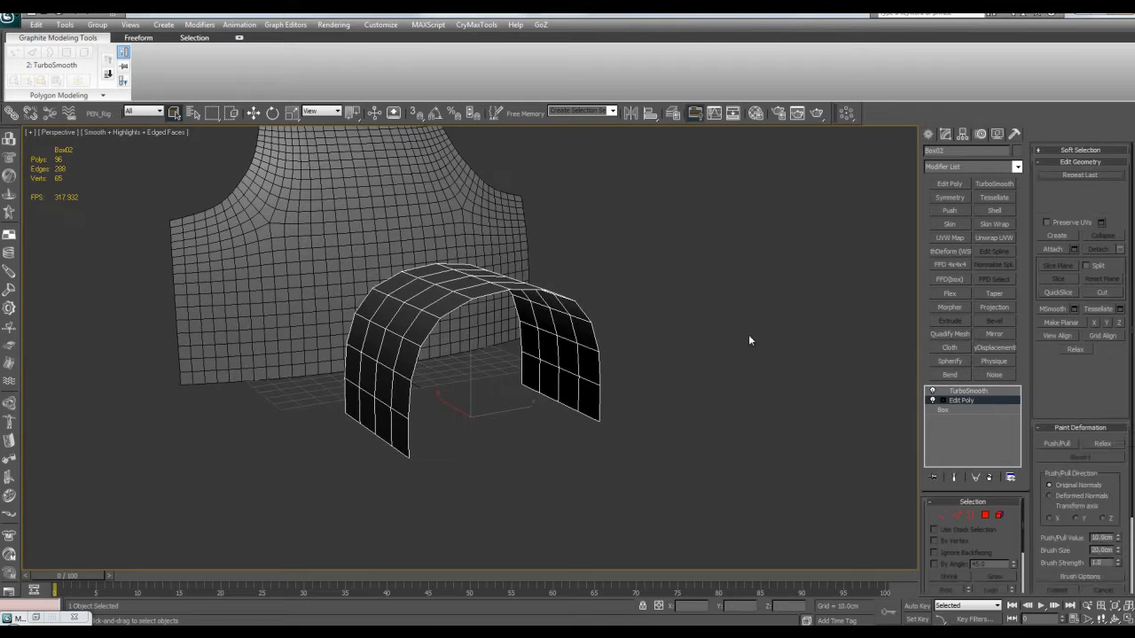
pyautogui.press('2')
pyautogui.hotkey('ctrl', 'shift', 'e')
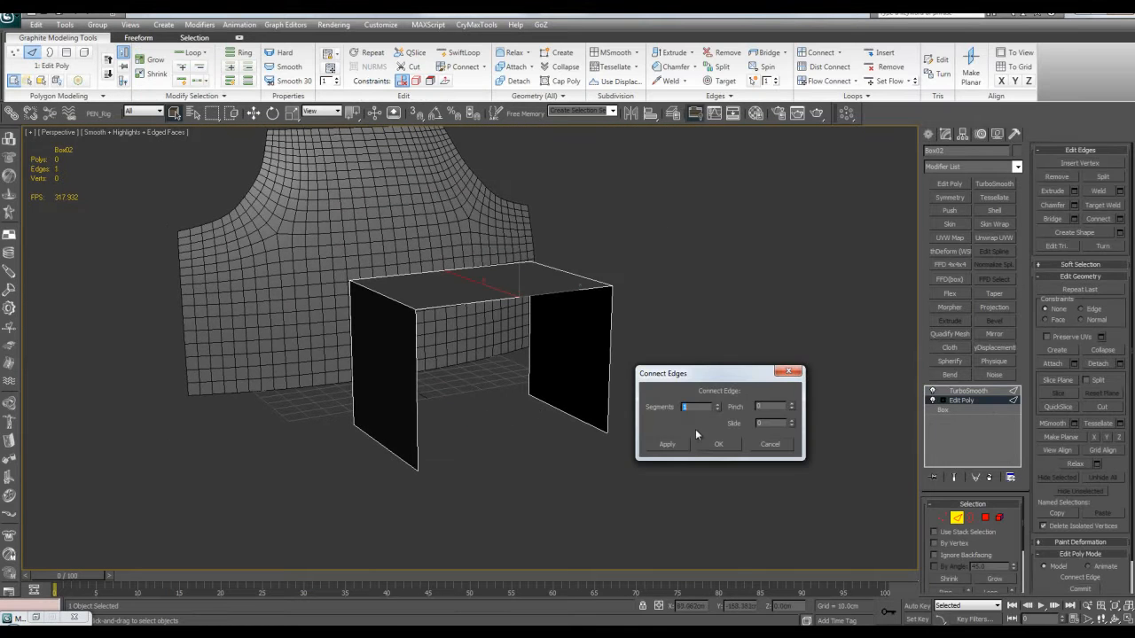
pyautogui.click(708, 441)
pyautogui.press('w')
pyautogui.keyDown('alt'); pyautogui.moveTo(707, 441); pyautogui.dragTo(667, 354, button='middle'); pyautogui.keyUp('alt')
pyautogui.click(707, 377)
pyautogui.press('`')
pyautogui.press('F4')
pyautogui.scroll(3, 656, 354)
pyautogui.press('`')
pyautogui.press('F4')
# Lower the two outer edges of the top face to round the arch and inspect the smoothed shape
pyautogui.click(362, 285)
pyautogui.press('F4')
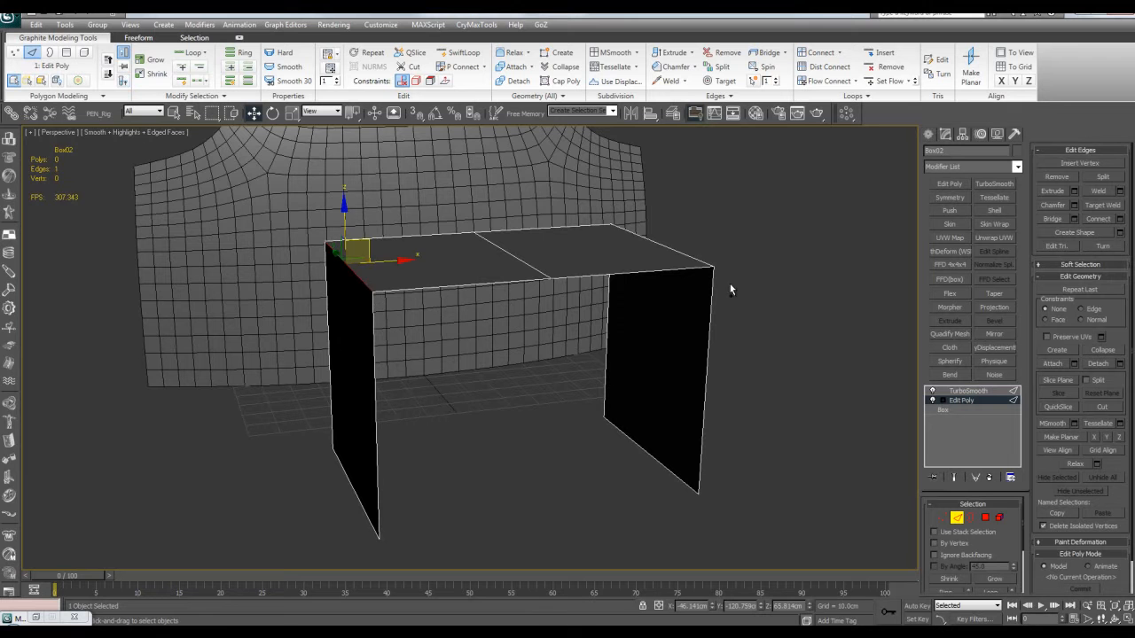
pyautogui.keyDown('ctrl'); pyautogui.click(683, 252); pyautogui.keyUp('ctrl')
pyautogui.moveTo(657, 197); pyautogui.dragTo(696, 259)
pyautogui.press('q')
pyautogui.click(722, 263)
pyautogui.press('`')
pyautogui.press('F4')
pyautogui.moveTo(771, 381); pyautogui.dragTo(743, 373, button='middle')
pyautogui.scroll(-4, 771, 376)
pyautogui.click(997, 398)
pyautogui.press('F4')
pyautogui.scroll(2, 744, 373)
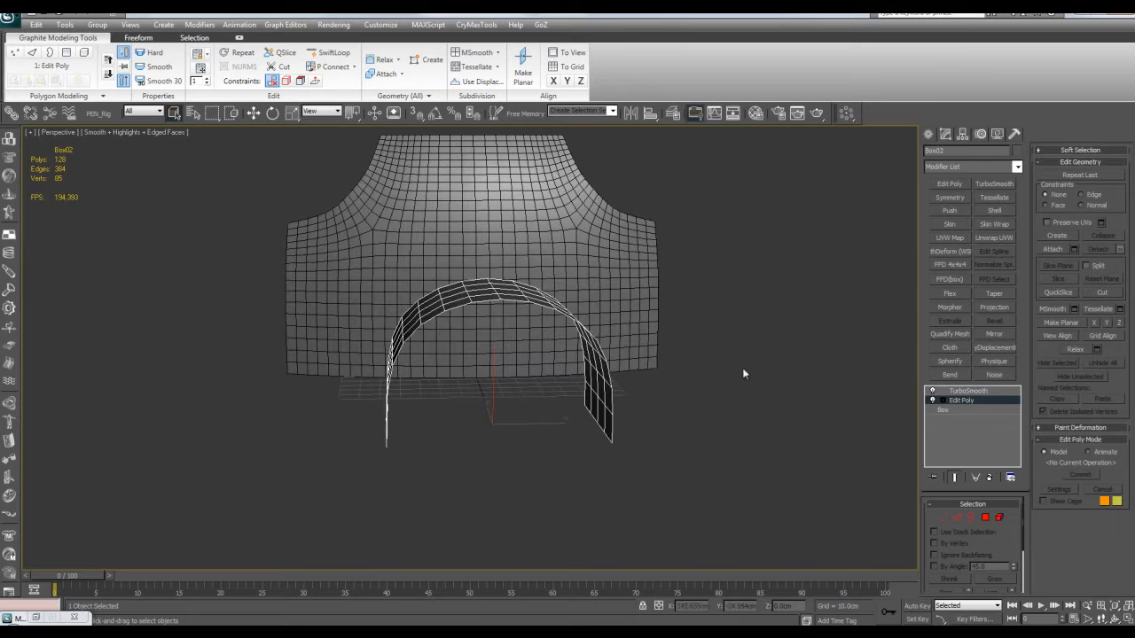
# Add another Edit Poly modifier to the arch and delete the polygons on one side of its centre edge
pyautogui.click(958, 187)
pyautogui.moveTo(712, 257); pyautogui.dragTo(712, 262, button='middle')
pyautogui.press('`')
pyautogui.press('4')
pyautogui.moveTo(557, 264); pyautogui.dragTo(755, 412)
pyautogui.press('Delete')
pyautogui.moveTo(762, 411); pyautogui.dragTo(778, 410, button='middle')
pyautogui.press('`')
pyautogui.press('F4')
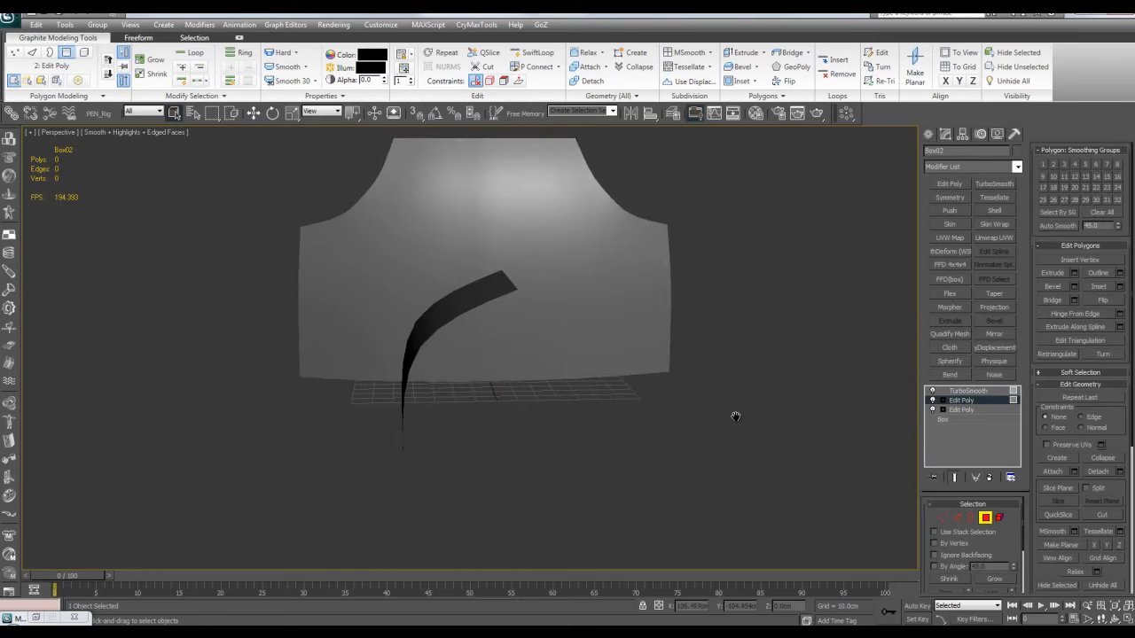
# Apply a flipped Symmetry modifier on the X axis to mirror the remaining half of the arch
pyautogui.scroll(2, 735, 414)
pyautogui.click(949, 197)
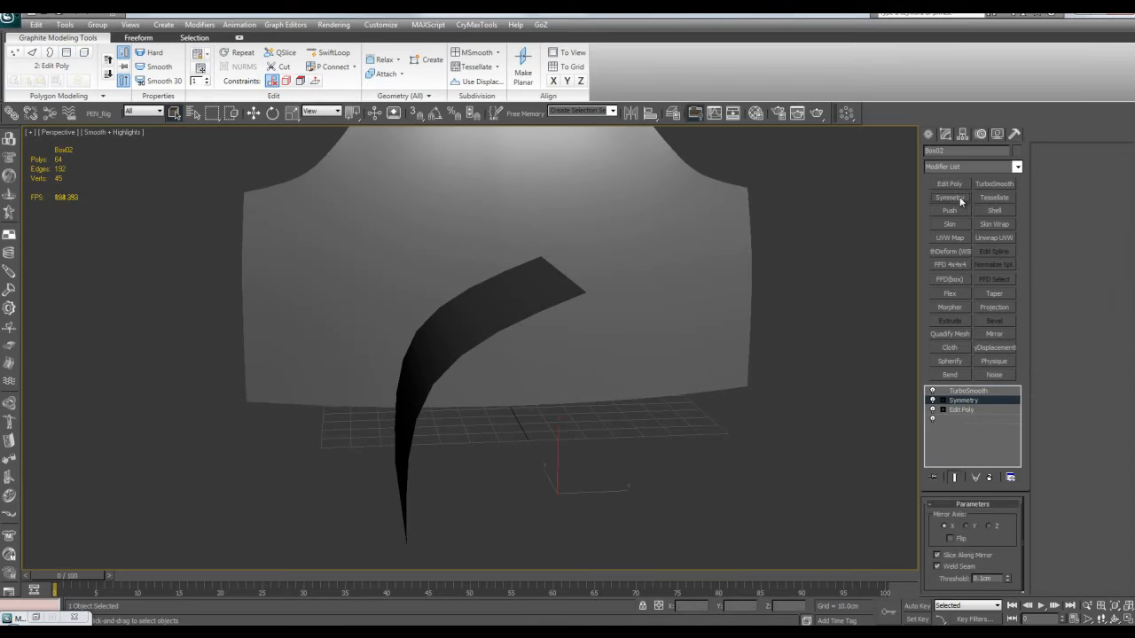
pyautogui.click(960, 539)
pyautogui.press('F4')
pyautogui.scroll(-2, 797, 419)
# Set the arch's TurboSmooth iterations to 1
pyautogui.keyDown('alt'); pyautogui.moveTo(797, 419); pyautogui.dragTo(763, 402, button='middle'); pyautogui.keyUp('alt')
pyautogui.scroll(2, 755, 395)
pyautogui.click(968, 390)
pyautogui.click(1012, 527)
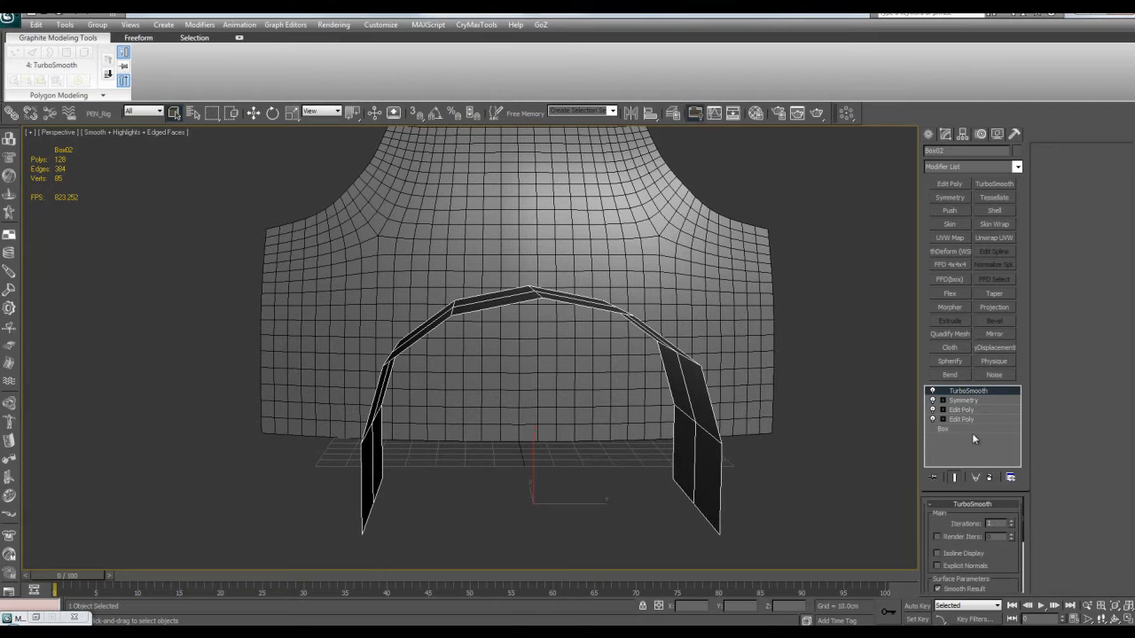
# Set the arch's TurboSmooth iterations to 3 and toggle its Symmetry modifier off and on to compare the half and mirrored shapes
pyautogui.click(1013, 525)
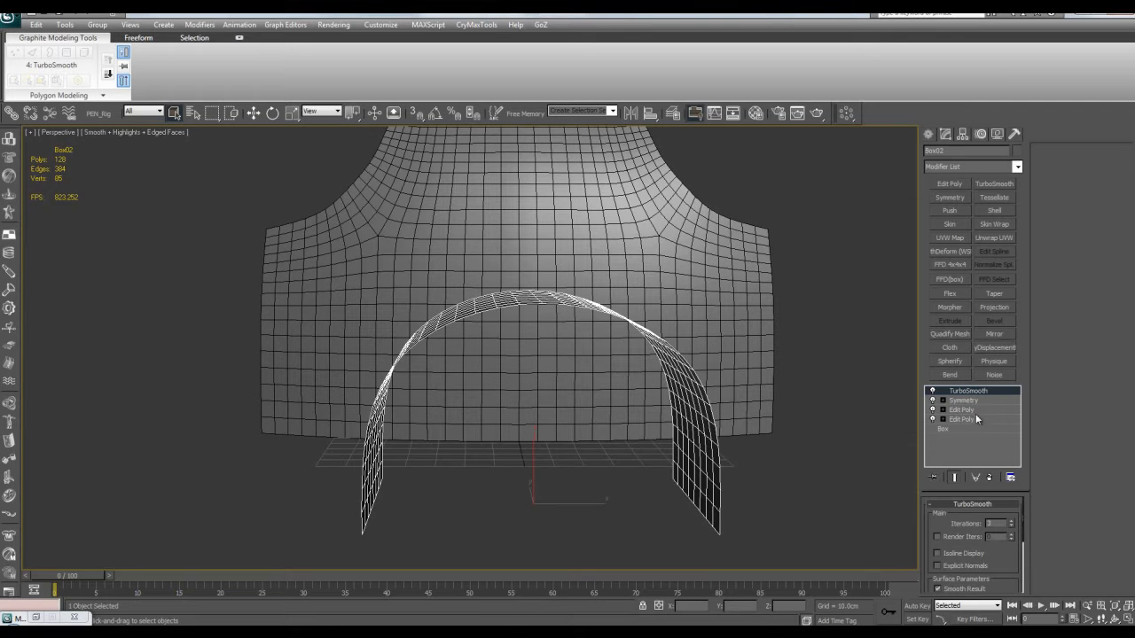
pyautogui.click(964, 410)
pyautogui.click(933, 400)
pyautogui.click(933, 401)
pyautogui.click(933, 401)
pyautogui.click(932, 402)
pyautogui.moveTo(464, 307); pyautogui.dragTo(507, 333, button='middle')
pyautogui.click(933, 401)
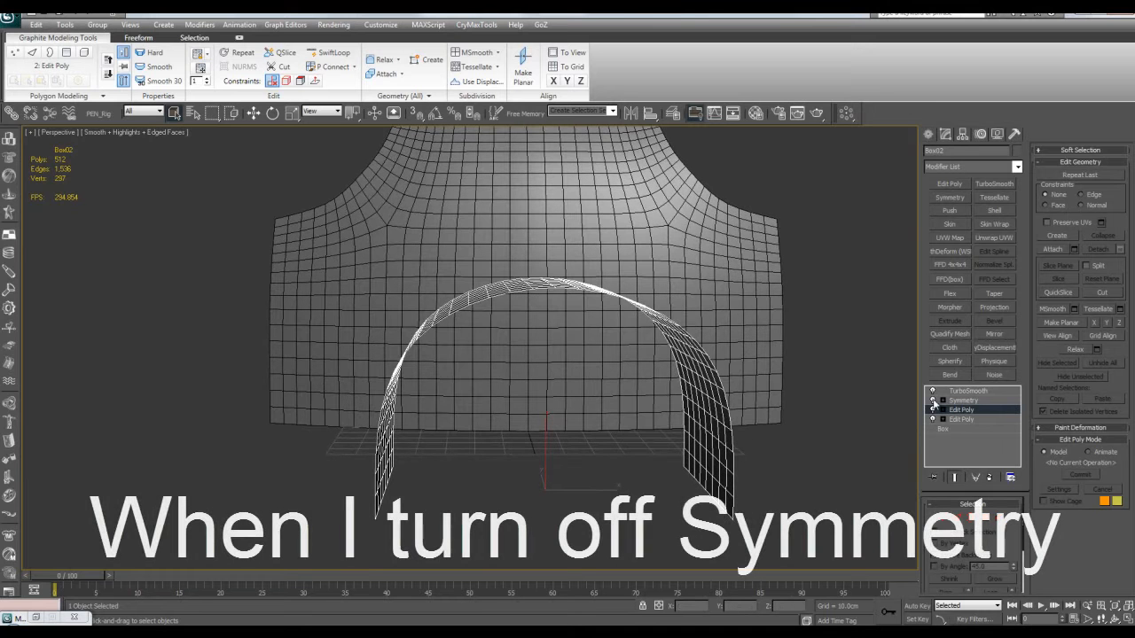
pyautogui.click(933, 402)
pyautogui.click(932, 401)
pyautogui.click(932, 402)
pyautogui.keyDown('alt'); pyautogui.moveTo(649, 360); pyautogui.dragTo(681, 396, button='middle'); pyautogui.keyUp('alt')
# Copy the arch's Symmetry modifier and add an Edit Poly modifier above TurboSmooth
pyautogui.click(965, 401)
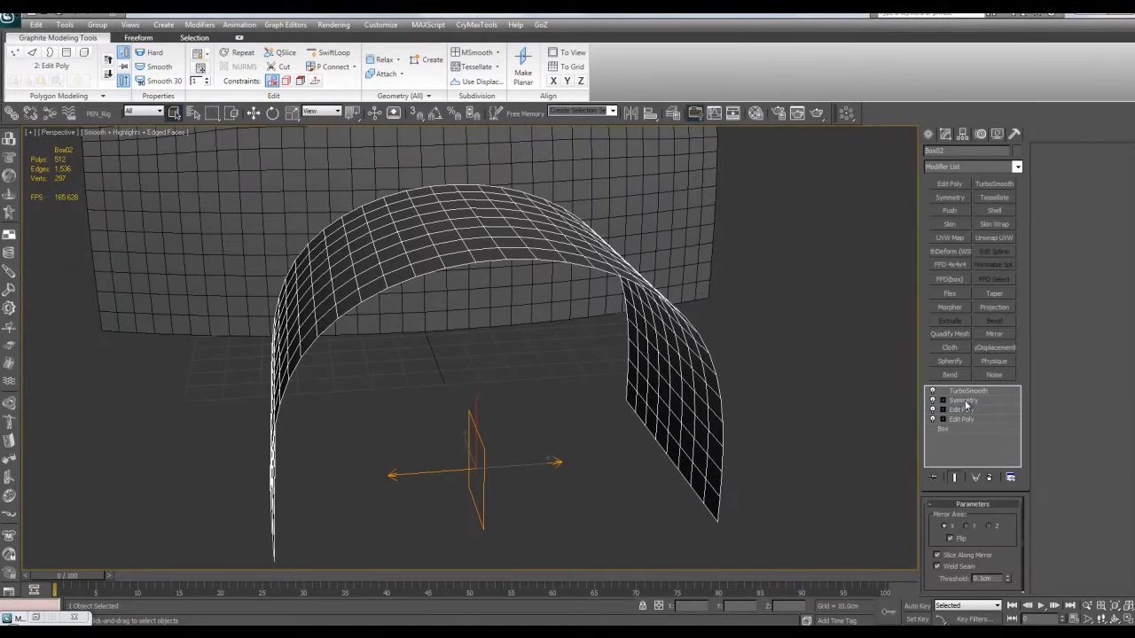
pyautogui.rightClick(970, 396)
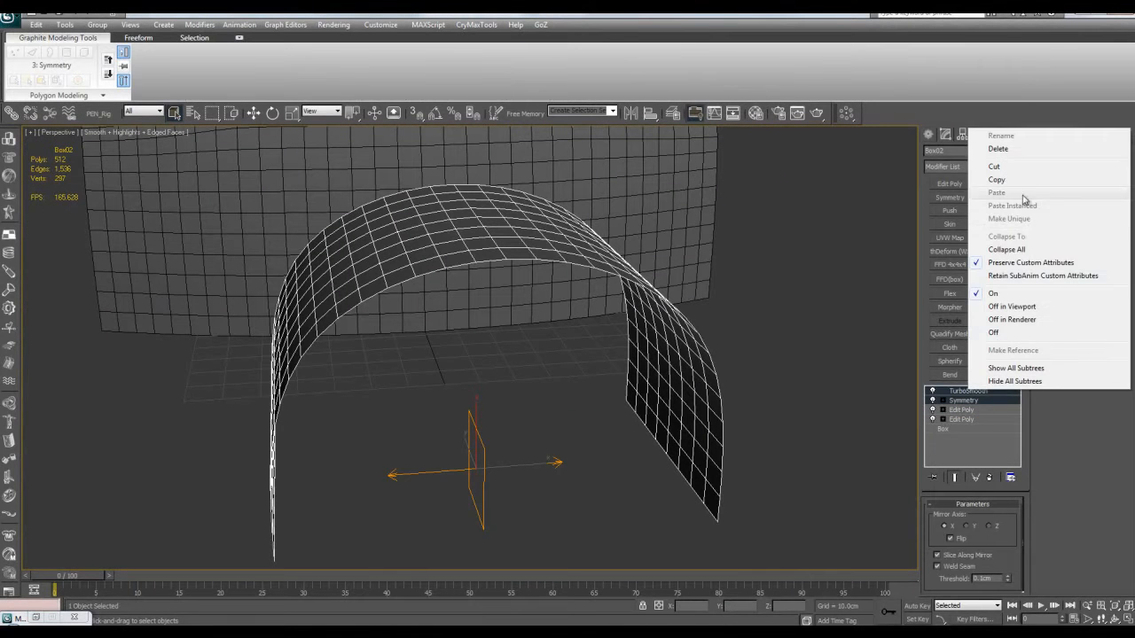
pyautogui.click(997, 180)
pyautogui.click(980, 391)
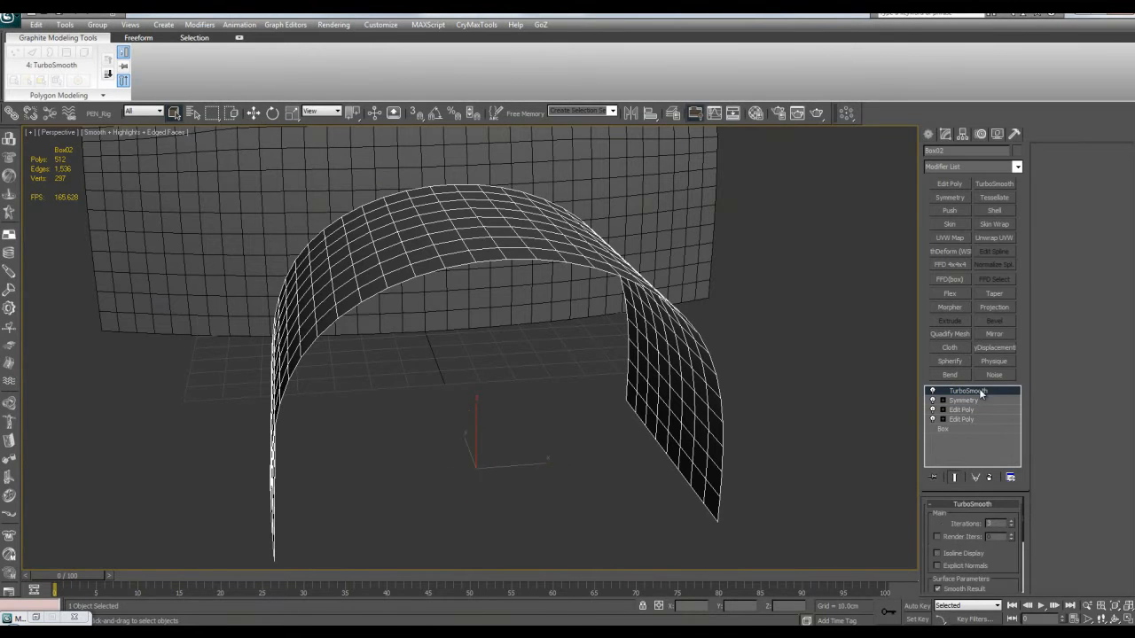
pyautogui.click(958, 184)
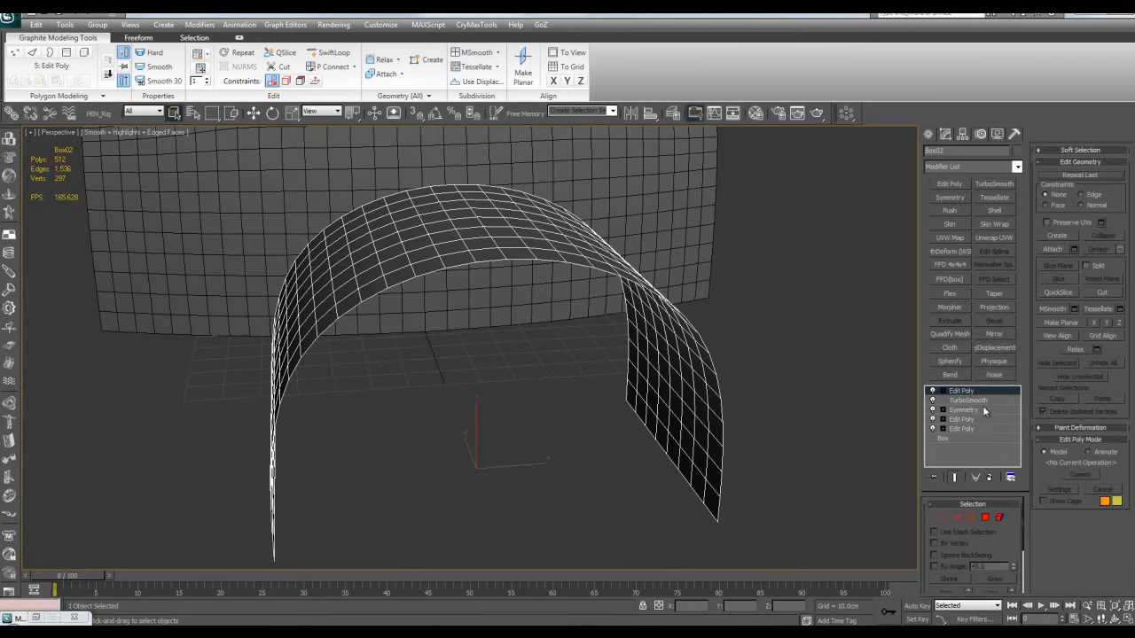
# Clone the smoothed arch and place the copy in front of the original along the Y axis
pyautogui.press('w')
pyautogui.keyDown('alt'); pyautogui.moveTo(801, 399); pyautogui.dragTo(422, 355, button='middle'); pyautogui.keyUp('alt')
pyautogui.keyDown('shift'); pyautogui.moveTo(430, 364); pyautogui.dragTo(625, 406); pyautogui.keyUp('shift')
pyautogui.click(576, 371)
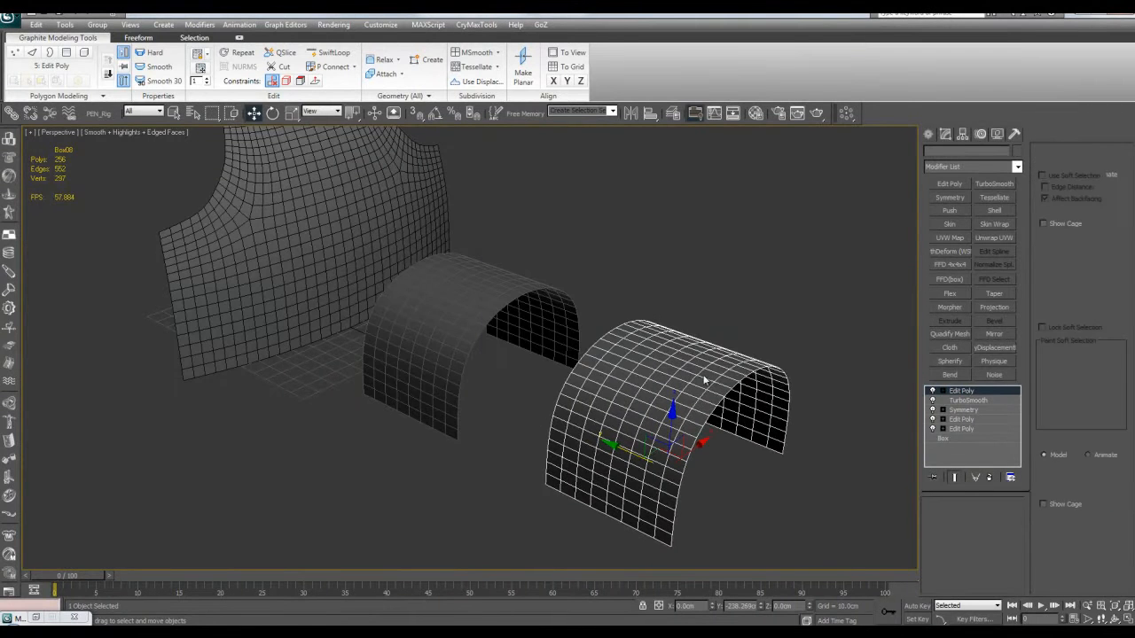
pyautogui.press('q')
pyautogui.press('z')
pyautogui.keyDown('alt'); pyautogui.moveTo(709, 380); pyautogui.dragTo(683, 390, button='middle'); pyautogui.keyUp('alt')
# Delete the cloned arch's uppermost Edit Poly modifier and reorder the stack so Symmetry sits above TurboSmooth
pyautogui.rightClick(968, 389)
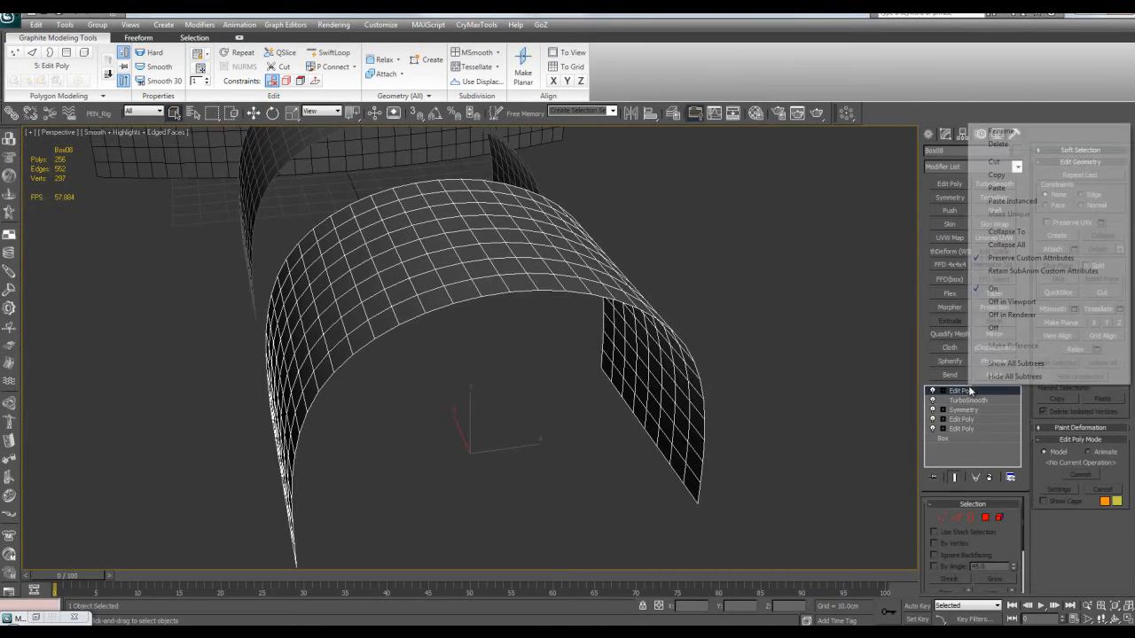
pyautogui.click(998, 145)
pyautogui.moveTo(955, 396); pyautogui.dragTo(955, 406)
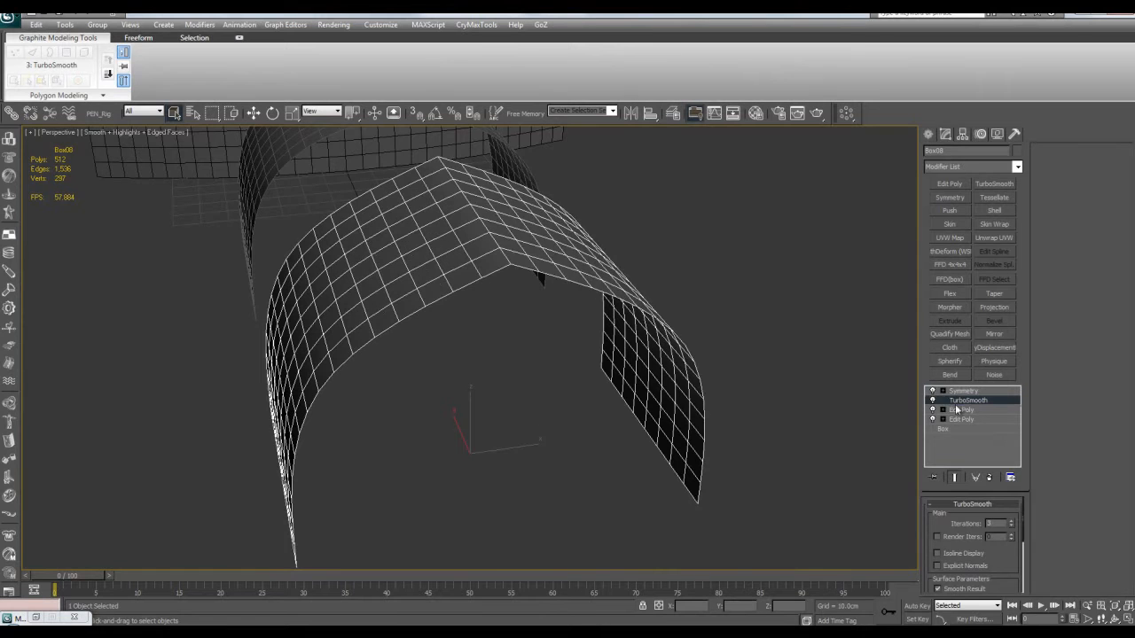
# Add an Edit Poly modifier between TurboSmooth and Symmetry and remove four edge loops running along the arch's curve
pyautogui.click(955, 187)
pyautogui.keyDown('alt'); pyautogui.moveTo(593, 264); pyautogui.dragTo(575, 281, button='middle'); pyautogui.keyUp('alt')
pyautogui.press('2')
pyautogui.click(570, 268)
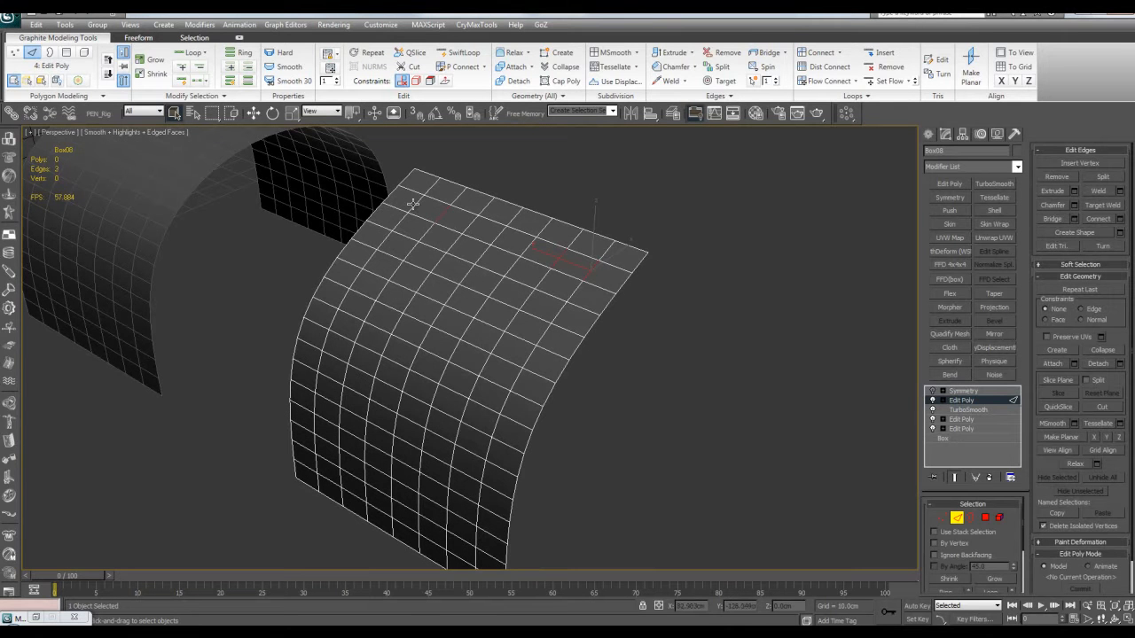
pyautogui.hotkey('alt', 'l')
pyautogui.hotkey('ctrl', 'BackSpace')
# Return to the cloned arch's Symmetry modifier and examine the mirrored edge loops and the centre seam
pyautogui.click(965, 399)
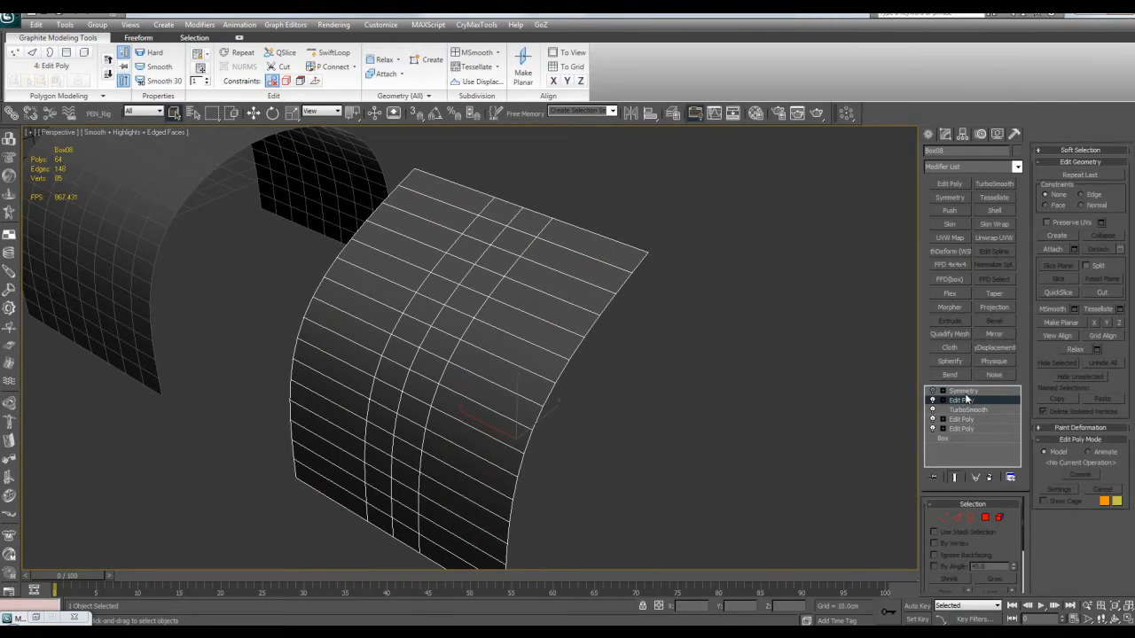
pyautogui.keyDown('alt'); pyautogui.moveTo(914, 390); pyautogui.dragTo(674, 352, button='middle'); pyautogui.keyUp('alt')
pyautogui.keyDown('alt'); pyautogui.moveTo(601, 228); pyautogui.dragTo(609, 333, button='middle'); pyautogui.keyUp('alt')
pyautogui.scroll(-4, 625, 339)
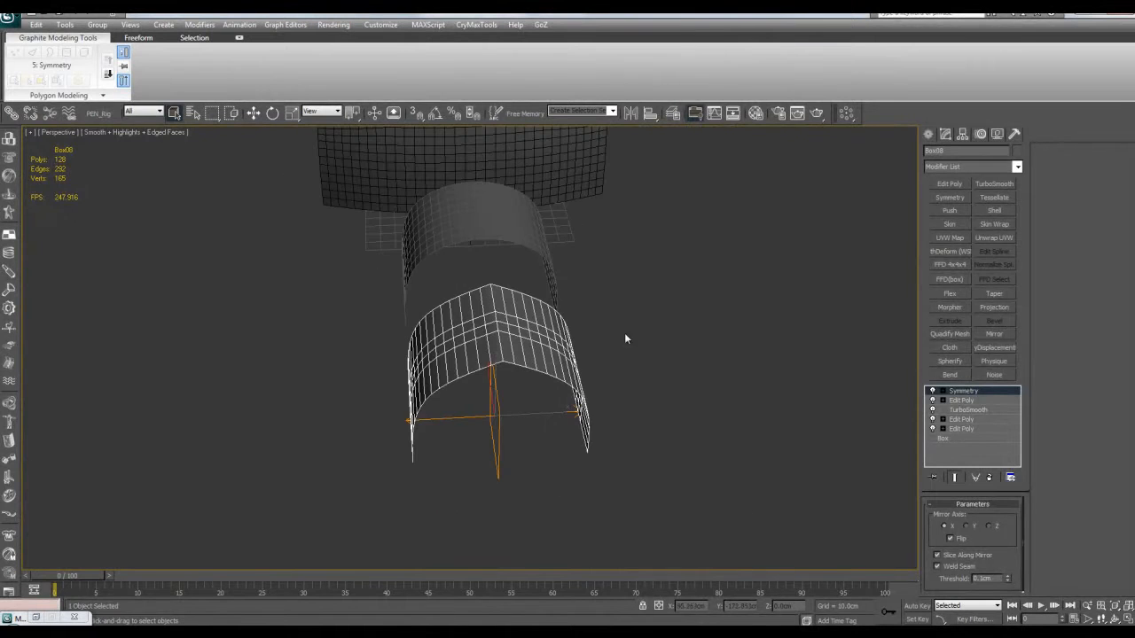
pyautogui.scroll(6, 545, 341)
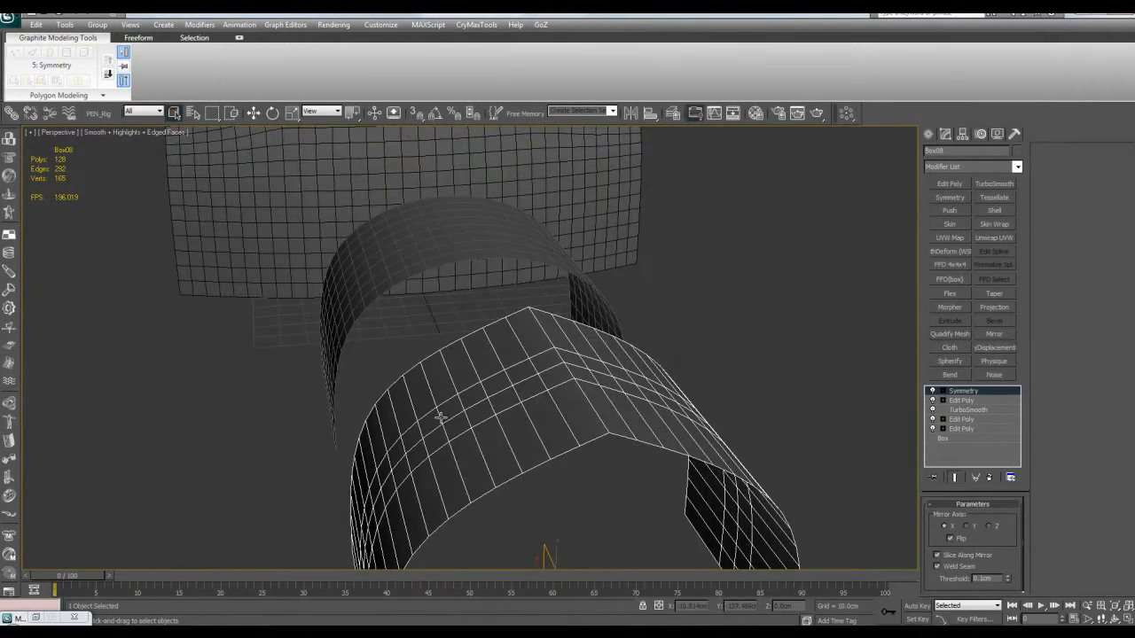
pyautogui.scroll(-3, 570, 392)
pyautogui.keyDown('alt'); pyautogui.moveTo(562, 410); pyautogui.dragTo(592, 365, button='middle'); pyautogui.keyUp('alt')
pyautogui.scroll(2, 593, 368)
# Select the original arch beside the cutout mesh and delete it
pyautogui.click(373, 176)
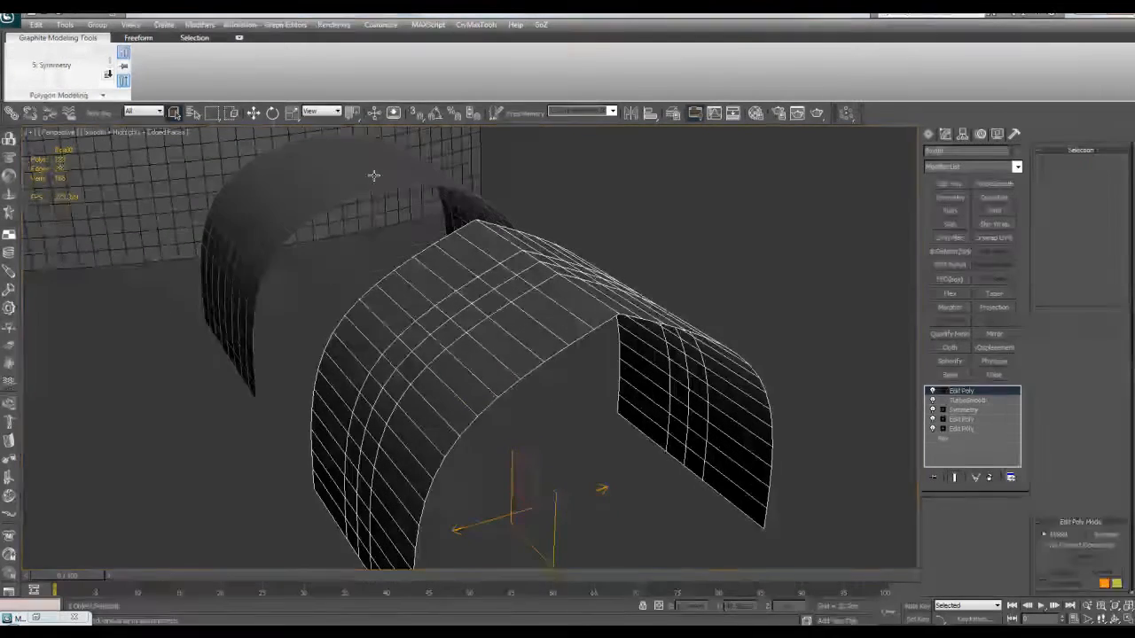
pyautogui.moveTo(375, 177); pyautogui.dragTo(472, 268, button='middle')
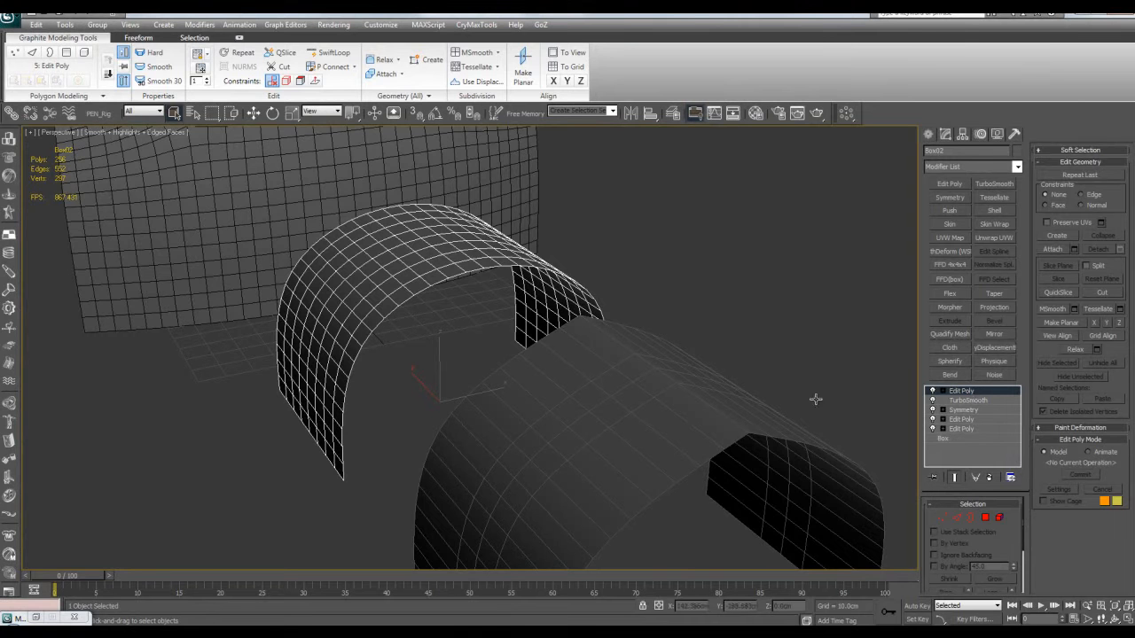
pyautogui.scroll(-4, 654, 398)
pyautogui.keyDown('alt'); pyautogui.moveTo(653, 398); pyautogui.dragTo(681, 408, button='middle'); pyautogui.keyUp('alt')
pyautogui.press('Delete')
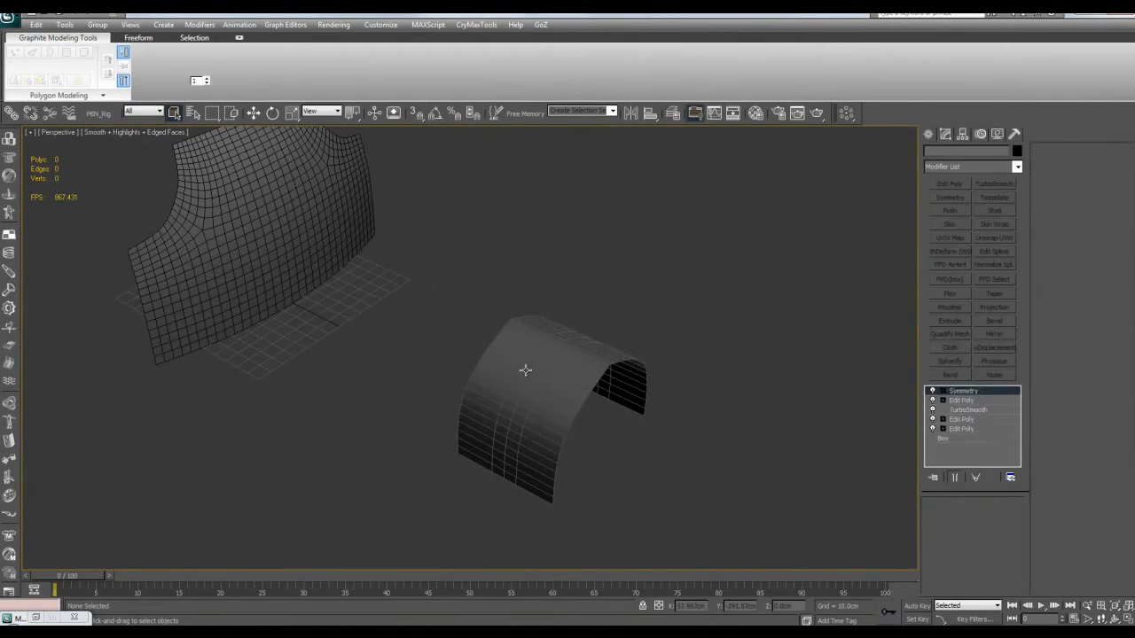
# Select the cutout mesh and delete the Edit Poly modifier between its Symmetry and TurboSmooth modifiers
pyautogui.click(349, 218)
pyautogui.press('z')
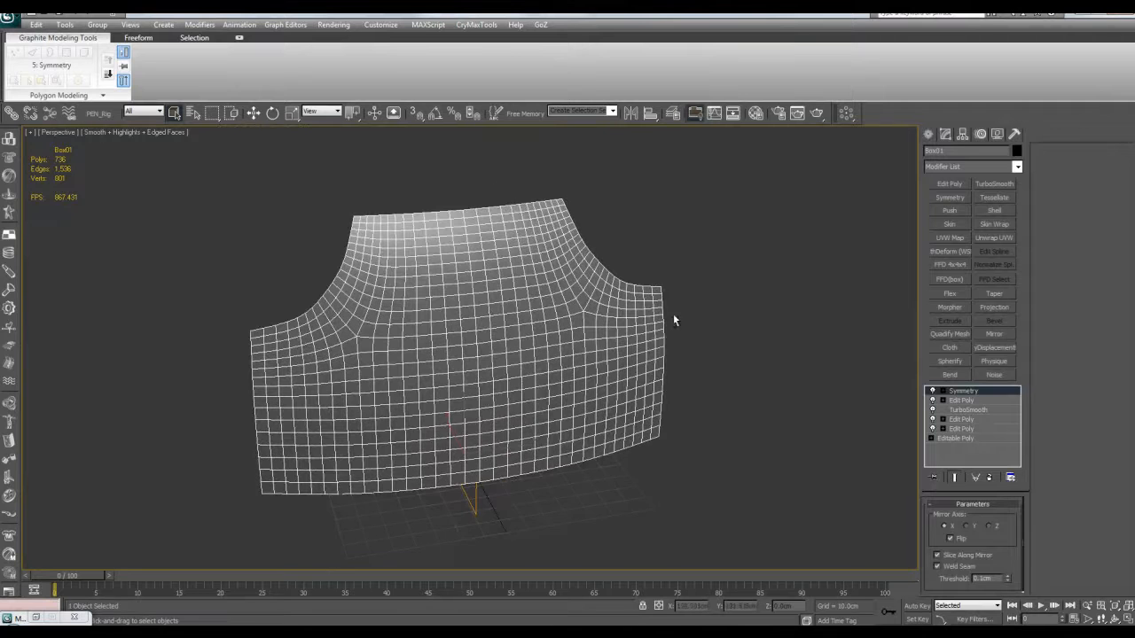
pyautogui.click(973, 400)
pyautogui.rightClick(973, 400)
pyautogui.click(1019, 160)
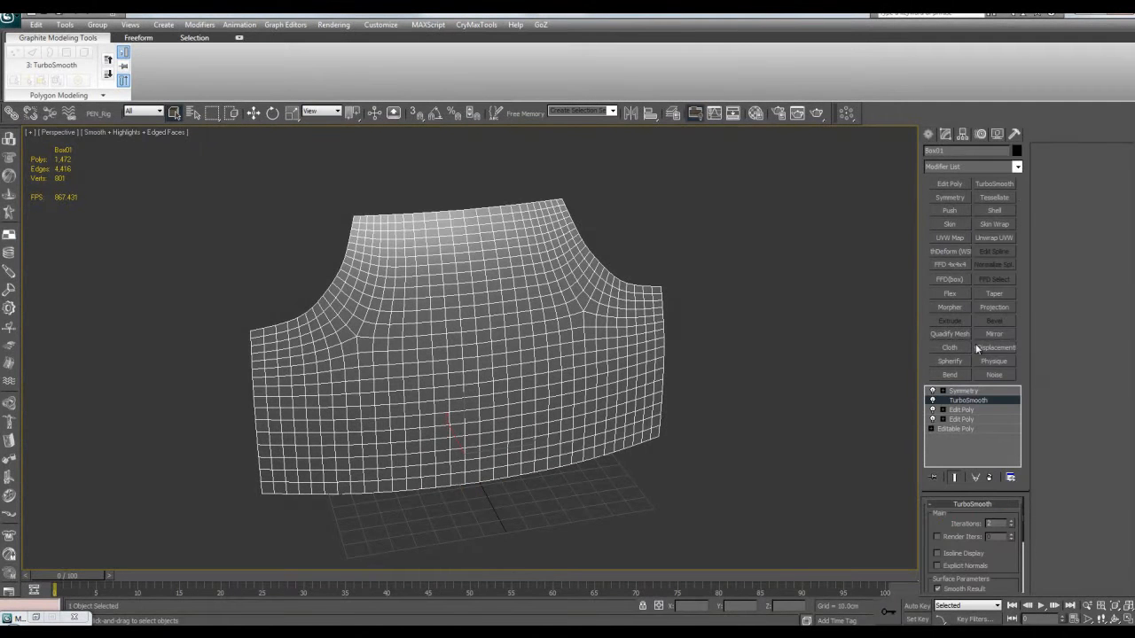
# Reorder the cutout mesh's stack so TurboSmooth sits above Symmetry, and set its iterations to 1
pyautogui.rightClick(969, 398)
pyautogui.click(754, 288)
pyautogui.click(659, 309)
pyautogui.keyDown('alt'); pyautogui.moveTo(659, 309); pyautogui.dragTo(736, 329, button='middle'); pyautogui.keyUp('alt')
pyautogui.scroll(3, 631, 287)
pyautogui.moveTo(970, 410); pyautogui.dragTo(970, 408)
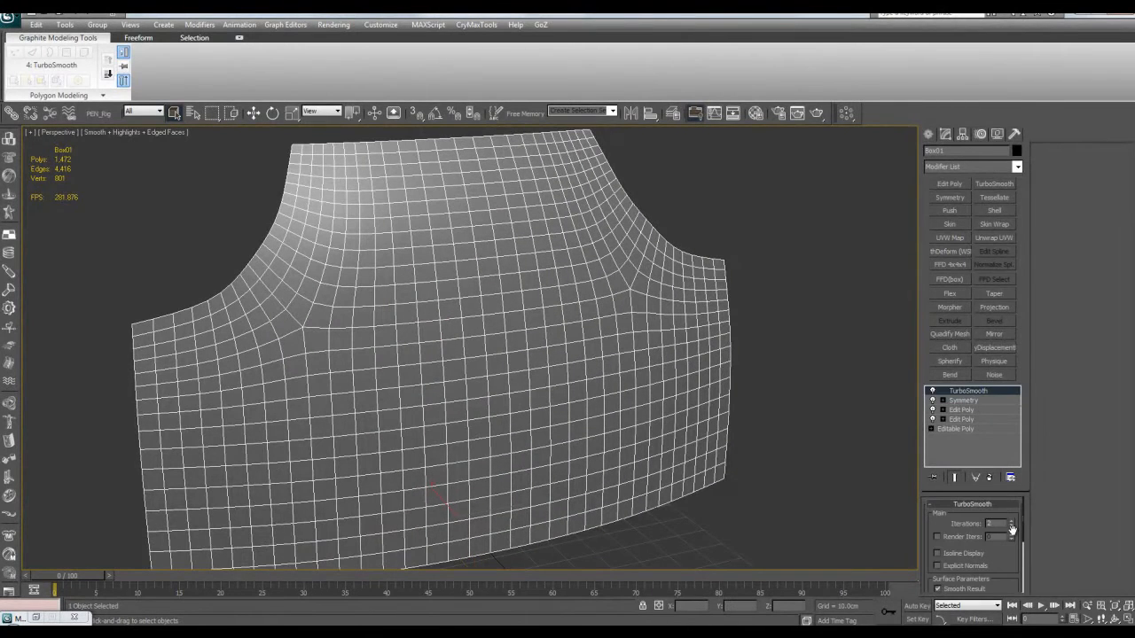
pyautogui.click(1011, 528)
pyautogui.keyDown('alt'); pyautogui.moveTo(772, 301); pyautogui.dragTo(772, 274, button='middle'); pyautogui.keyUp('alt')
# Add a Shell modifier to the cutout mesh with an outer amount of 5 cm
pyautogui.click(993, 211)
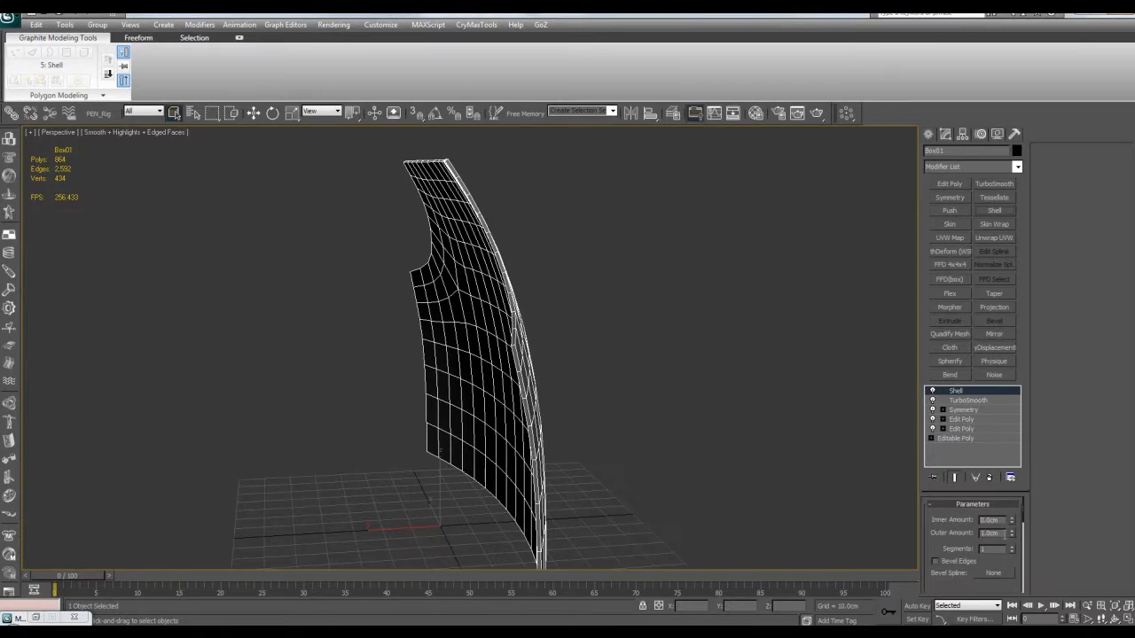
pyautogui.write('5')
pyautogui.press('Return')
pyautogui.keyDown('alt'); pyautogui.moveTo(691, 390); pyautogui.dragTo(801, 452, button='middle'); pyautogui.keyUp('alt')
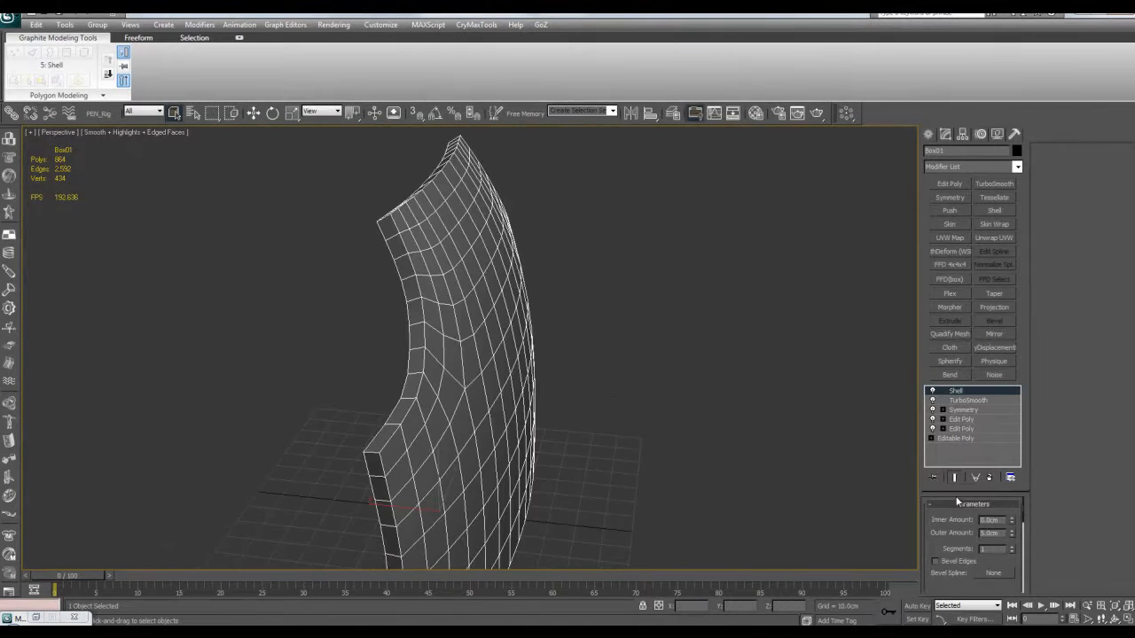
pyautogui.moveTo(1014, 531); pyautogui.dragTo(1020, 312)
# Add an Edit Poly modifier above Shell and delete all polygons on one side of the cutout mesh's centre line
pyautogui.click(949, 184)
pyautogui.keyDown('alt'); pyautogui.moveTo(819, 304); pyautogui.dragTo(701, 314, button='middle'); pyautogui.keyUp('alt')
pyautogui.press('4')
pyautogui.keyDown('alt'); pyautogui.moveTo(658, 272); pyautogui.dragTo(603, 267, button='middle'); pyautogui.keyUp('alt')
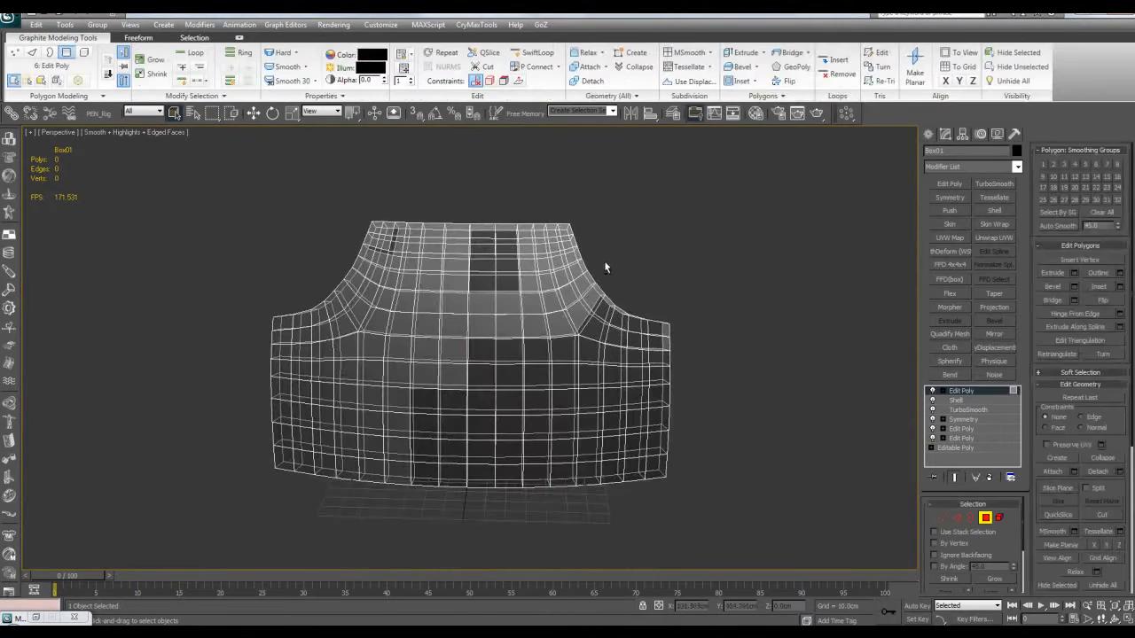
pyautogui.moveTo(478, 196); pyautogui.dragTo(822, 518)
pyautogui.press('Delete')
# Examine the remaining shelled half of the cutout mesh and its individual polygons near the neck
pyautogui.scroll(3, 691, 366)
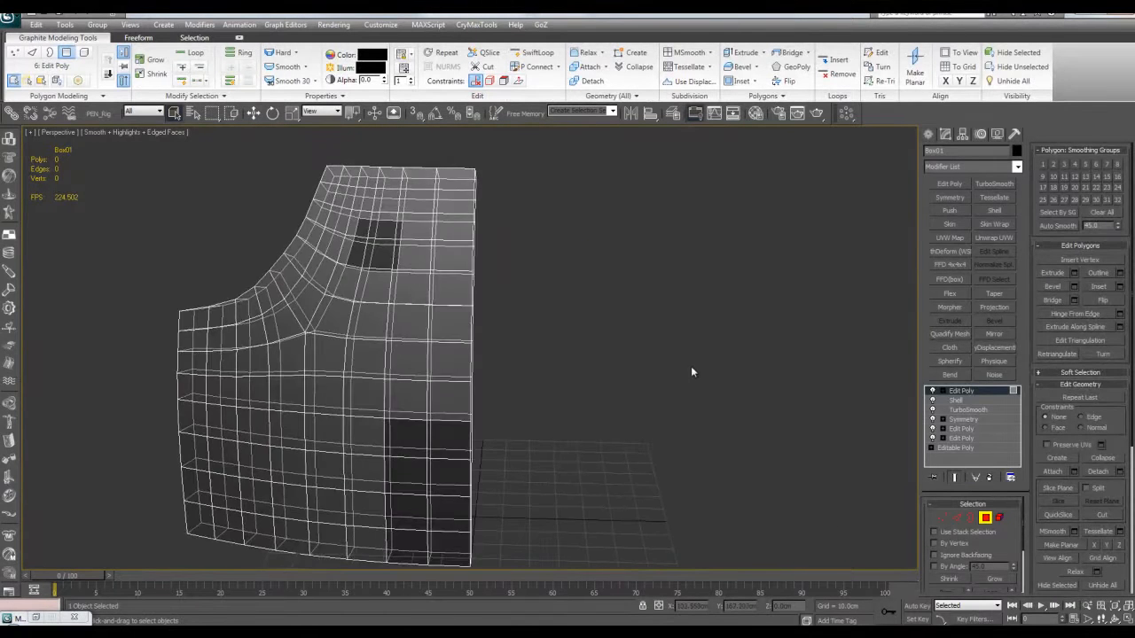
pyautogui.keyDown('alt'); pyautogui.moveTo(651, 371); pyautogui.dragTo(654, 364, button='middle'); pyautogui.keyUp('alt')
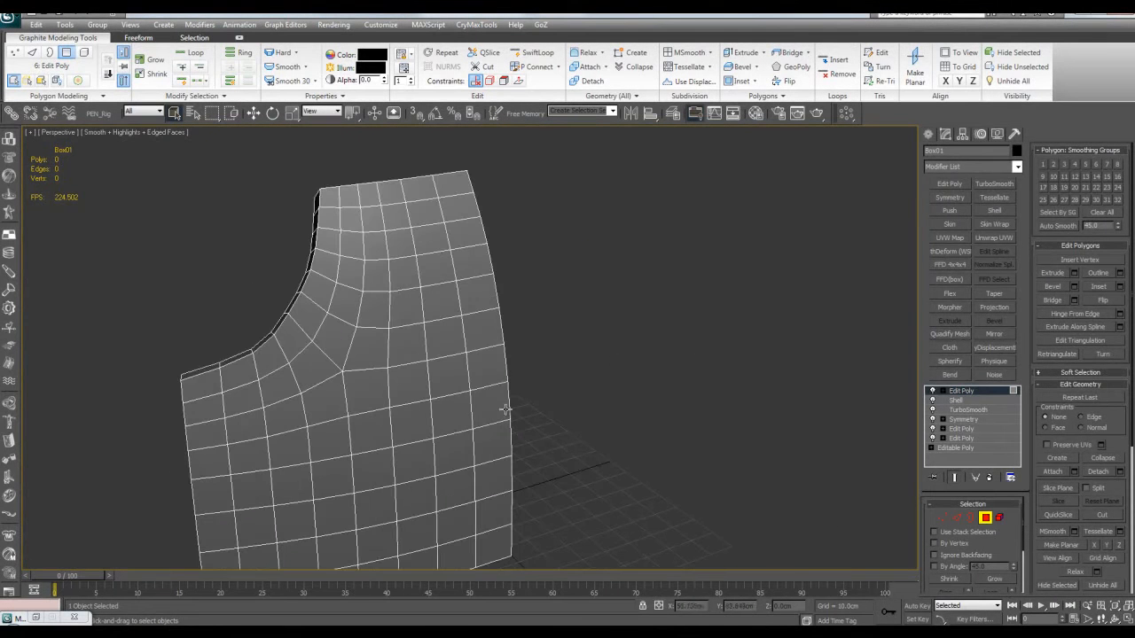
pyautogui.scroll(3, 497, 390)
pyautogui.click(492, 277)
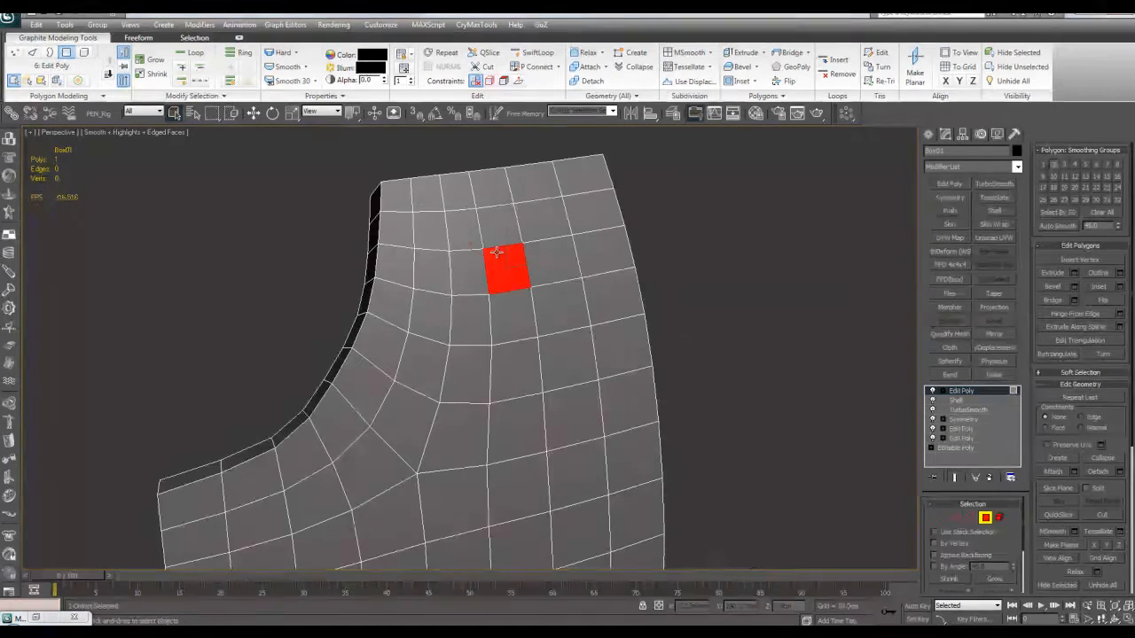
pyautogui.keyDown('alt'); pyautogui.moveTo(492, 277); pyautogui.dragTo(497, 263, button='middle'); pyautogui.keyUp('alt')
pyautogui.click(506, 260)
pyautogui.click(554, 273)
pyautogui.click(765, 267)
pyautogui.keyDown('alt'); pyautogui.moveTo(765, 267); pyautogui.dragTo(731, 278, button='middle'); pyautogui.keyUp('alt')
# Collapse the cutout mesh's modifier stack to Editable Poly and paste the copied Symmetry modifier onto it
pyautogui.click(961, 392)
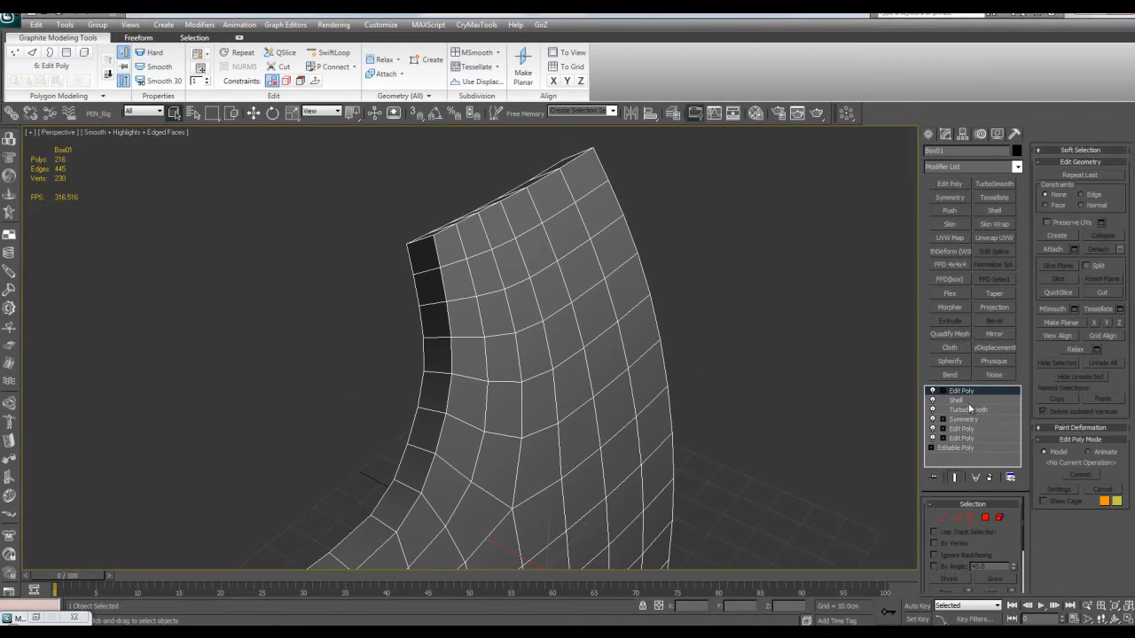
pyautogui.rightClick(967, 396)
pyautogui.click(1005, 237)
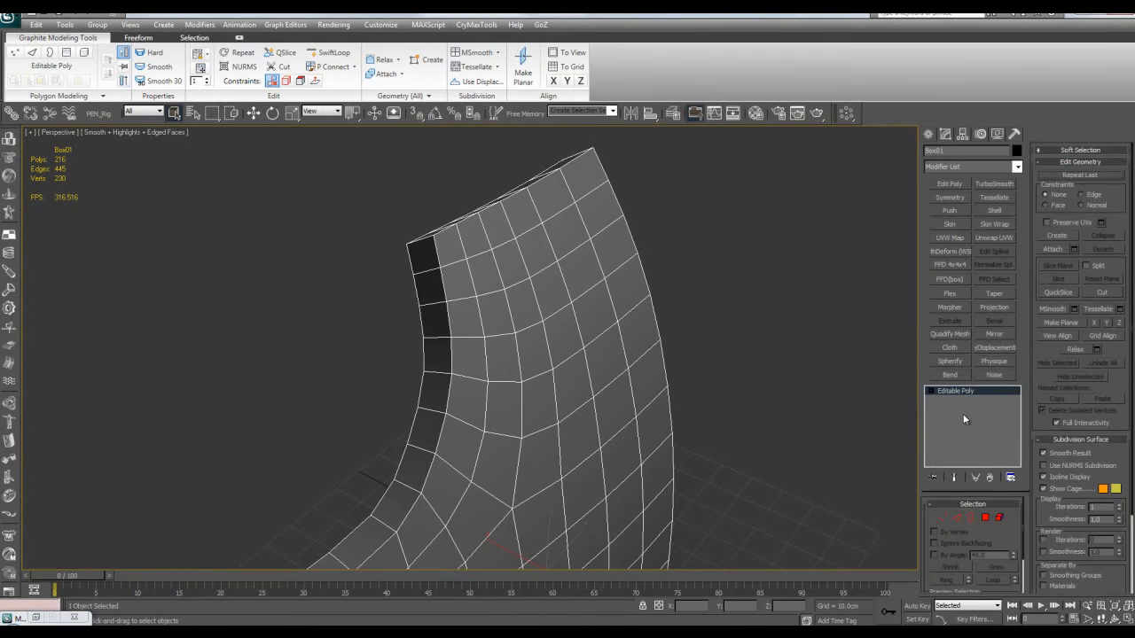
pyautogui.rightClick(955, 390)
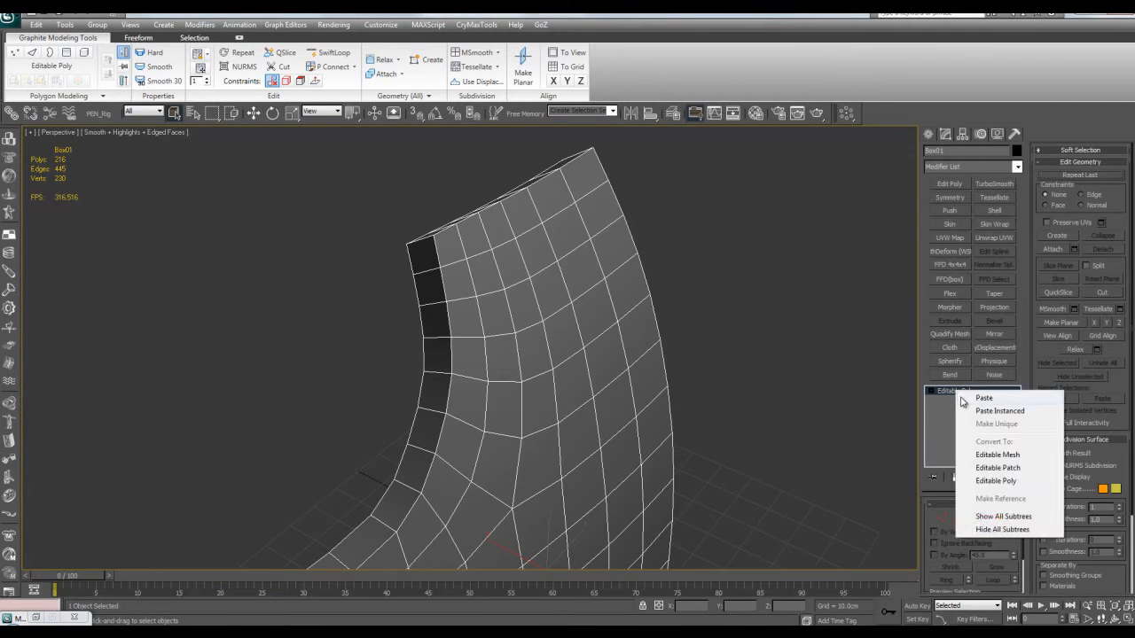
pyautogui.click(959, 401)
pyautogui.keyDown('alt'); pyautogui.moveTo(890, 372); pyautogui.dragTo(810, 341, button='middle'); pyautogui.keyUp('alt')
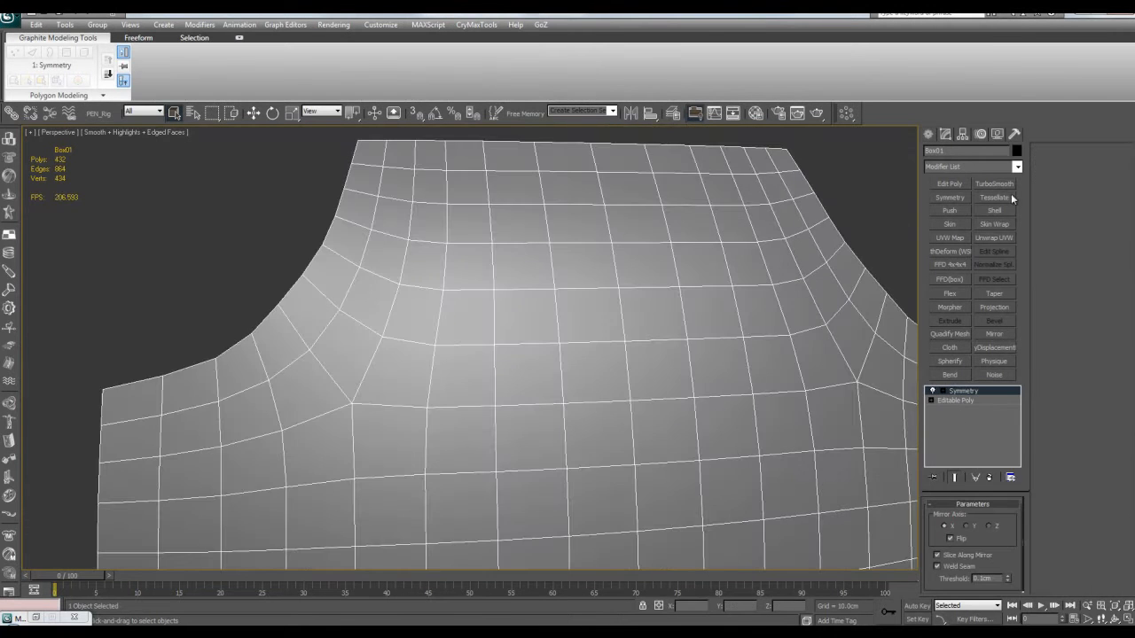
# Add a TurboSmooth modifier above Symmetry, copy both modifiers, and inspect the smoothed mesh with and without edged faces
pyautogui.click(994, 183)
pyautogui.press('z')
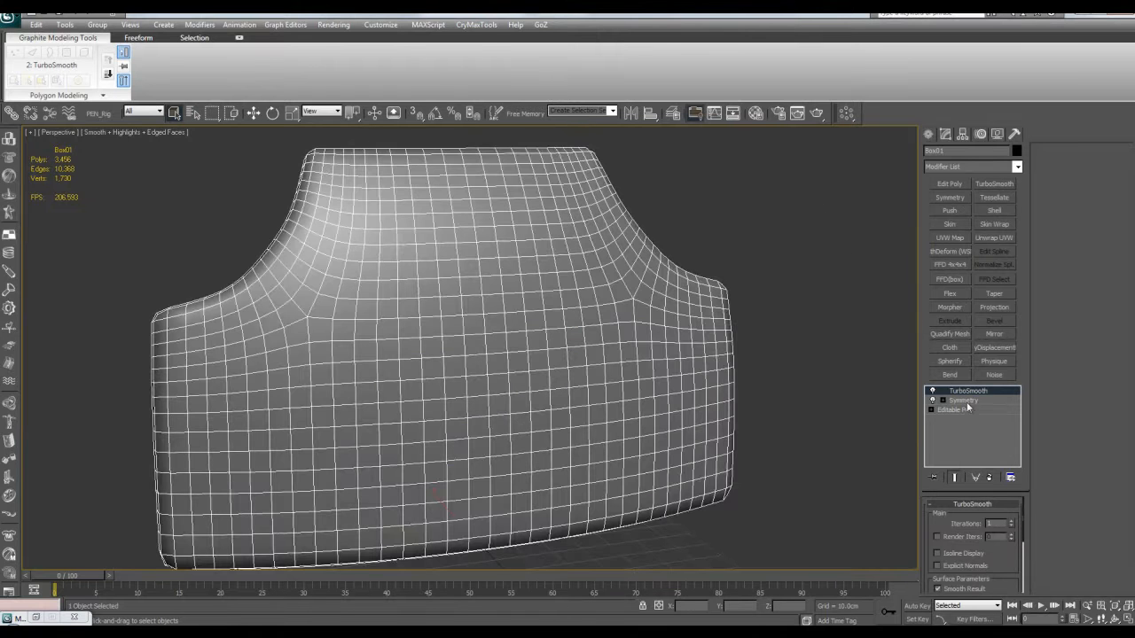
pyautogui.rightClick(965, 401)
pyautogui.click(994, 188)
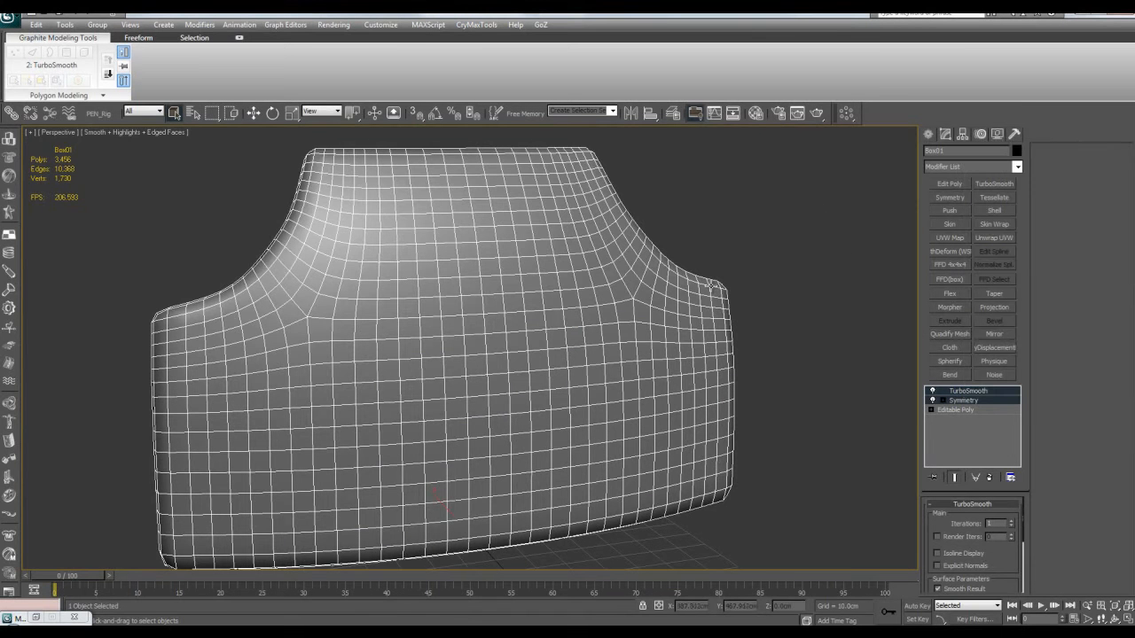
pyautogui.moveTo(711, 284); pyautogui.dragTo(752, 279, button='middle')
pyautogui.press('F4')
pyautogui.press('F4')
pyautogui.moveTo(783, 216); pyautogui.dragTo(886, 385, button='middle')
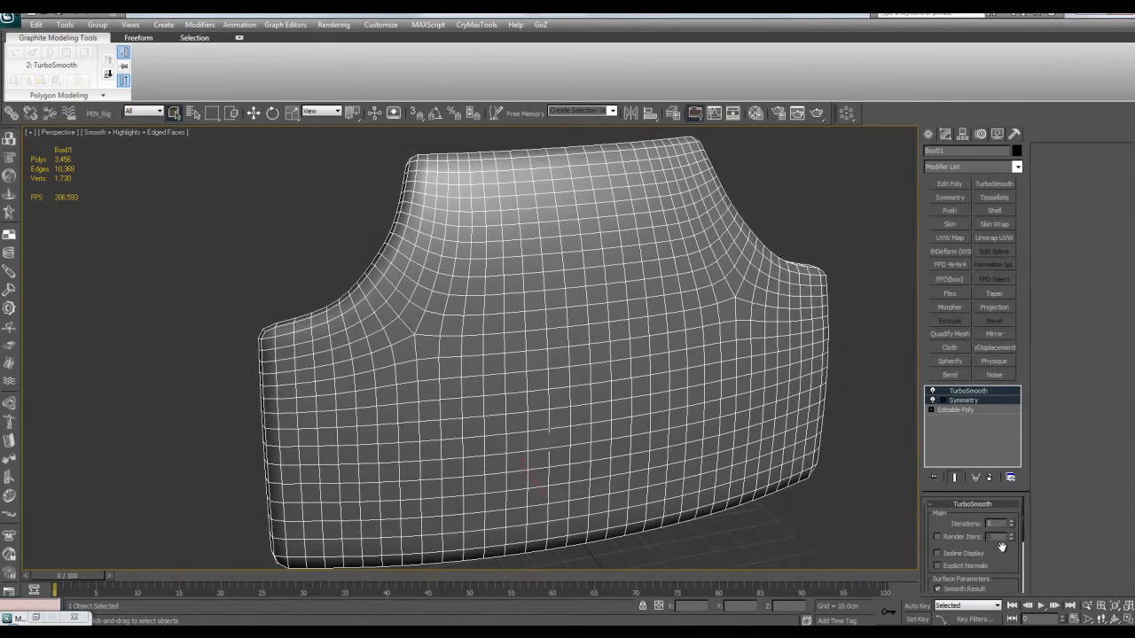
# Enable TurboSmooth's separation by smoothing groups and toggle it to compare the mesh's hard and rounded borders, leaving it on
pyautogui.moveTo(1000, 560); pyautogui.dragTo(1002, 487)
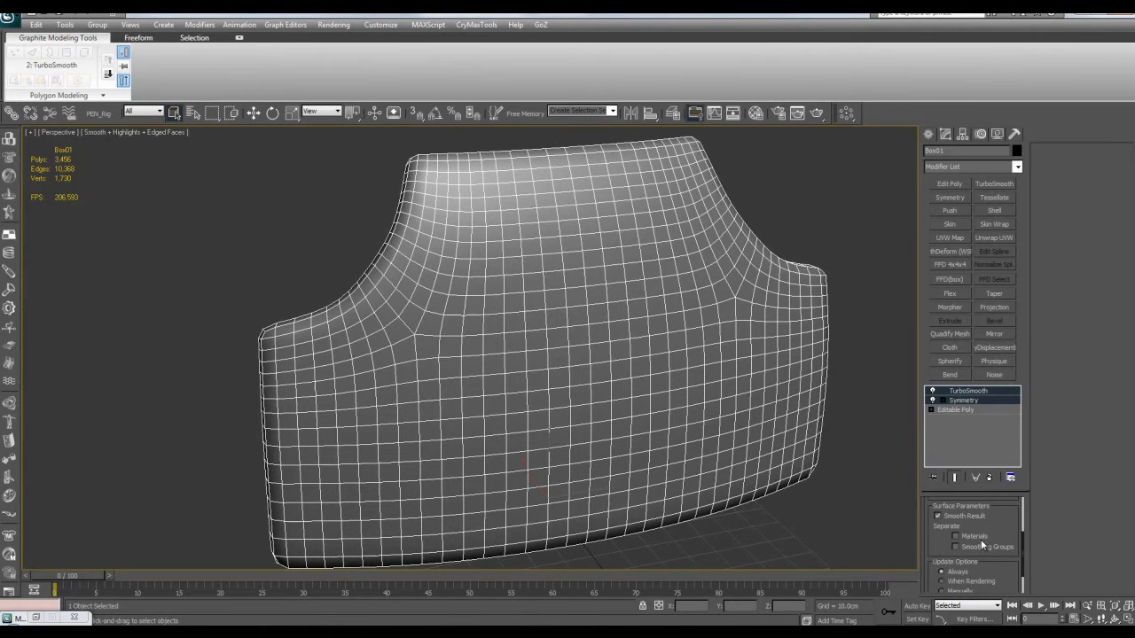
pyautogui.click(979, 546)
pyautogui.moveTo(607, 338); pyautogui.dragTo(726, 395, button='middle')
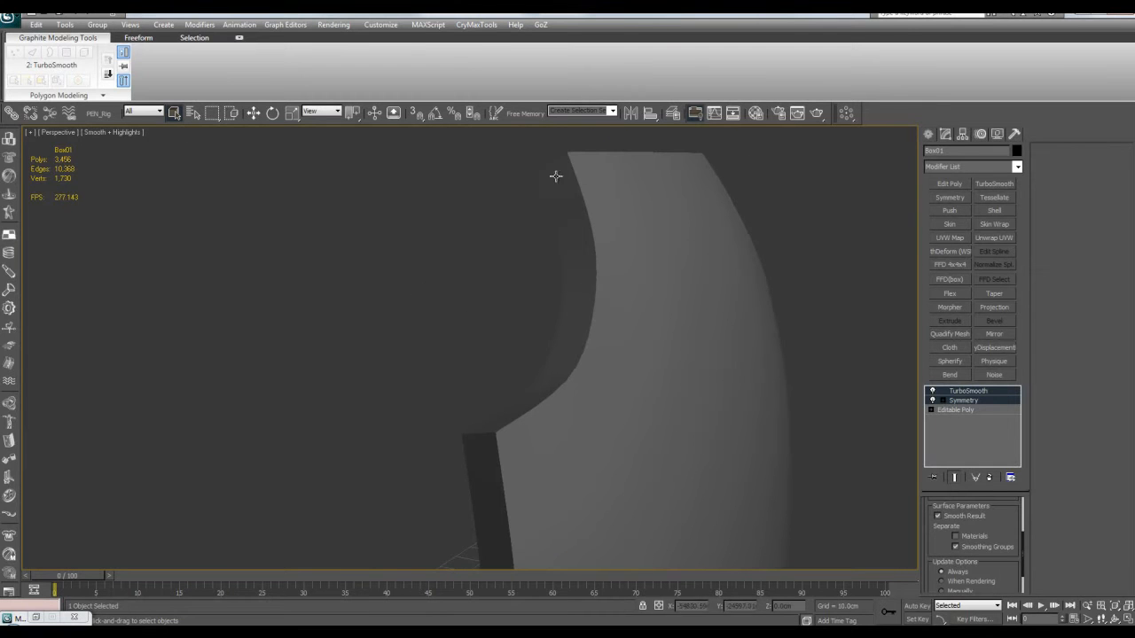
pyautogui.click(982, 550)
pyautogui.click(982, 549)
pyautogui.click(981, 550)
pyautogui.click(981, 550)
pyautogui.press('F4')
pyautogui.keyDown('alt'); pyautogui.moveTo(785, 412); pyautogui.dragTo(767, 373, button='middle'); pyautogui.keyUp('alt')
pyautogui.press('z')
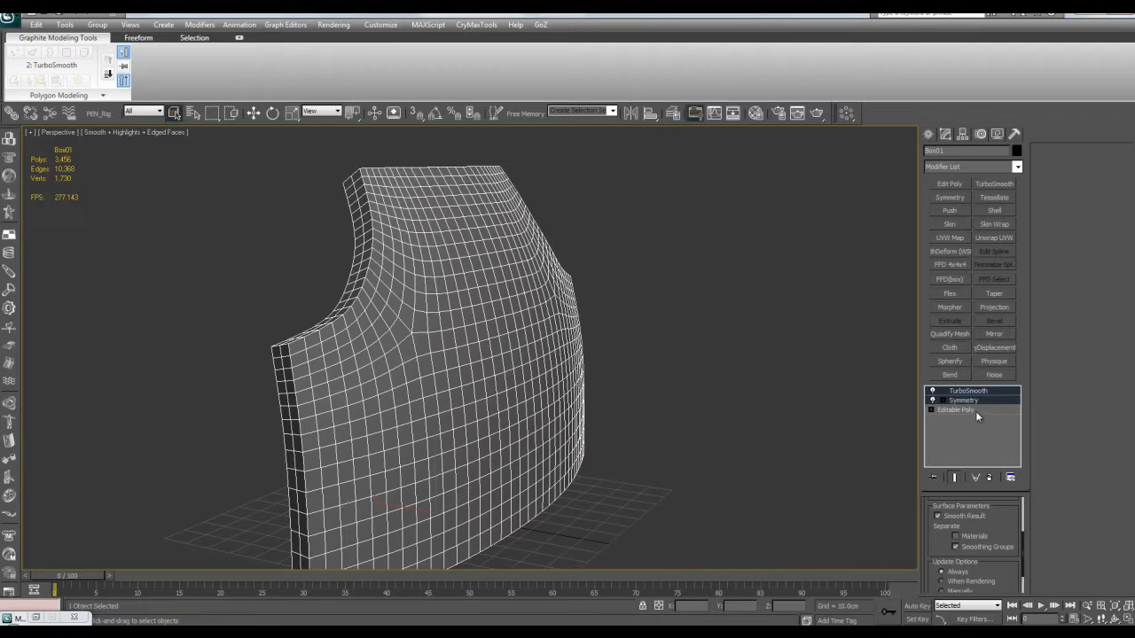
# Add an Edit Poly modifier below Symmetry and move the centre border edges slightly away from the symmetry plane to open a narrow gap
pyautogui.click(975, 411)
pyautogui.click(948, 184)
pyautogui.keyDown('alt'); pyautogui.moveTo(742, 363); pyautogui.dragTo(531, 316, button='middle'); pyautogui.keyUp('alt')
pyautogui.press('2')
pyautogui.doubleClick(466, 284)
pyautogui.press('w')
pyautogui.press('space')
pyautogui.press('F4')
pyautogui.moveTo(525, 314); pyautogui.dragTo(519, 313)
pyautogui.scroll(4, 520, 312)
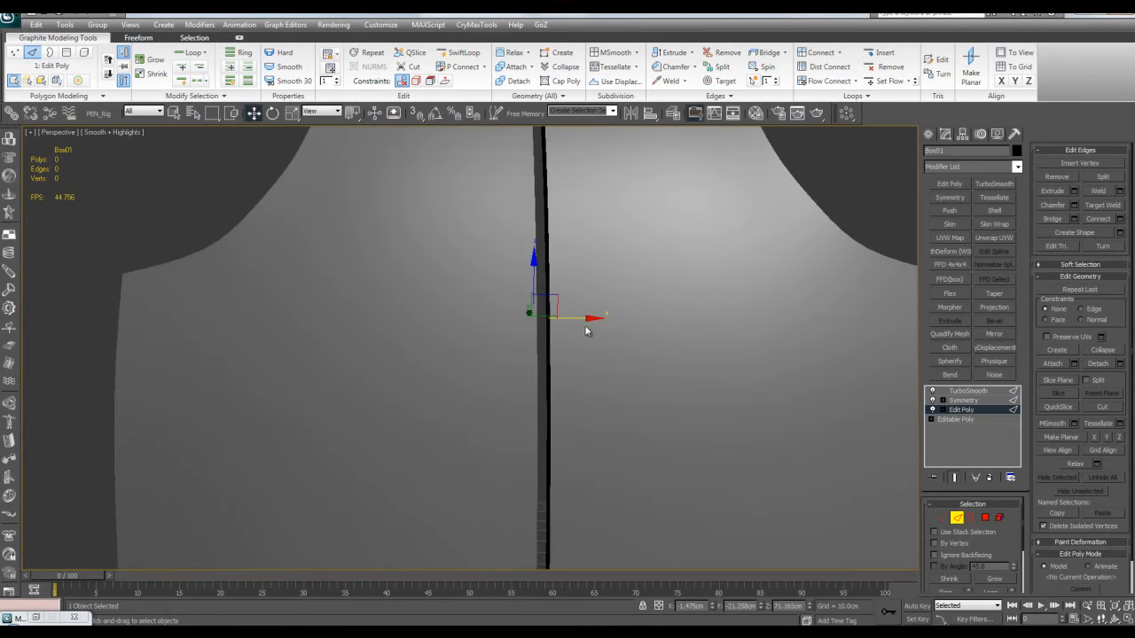
pyautogui.keyDown('alt'); pyautogui.moveTo(573, 320); pyautogui.dragTo(564, 321, button='middle'); pyautogui.keyUp('alt')
pyautogui.press('q')
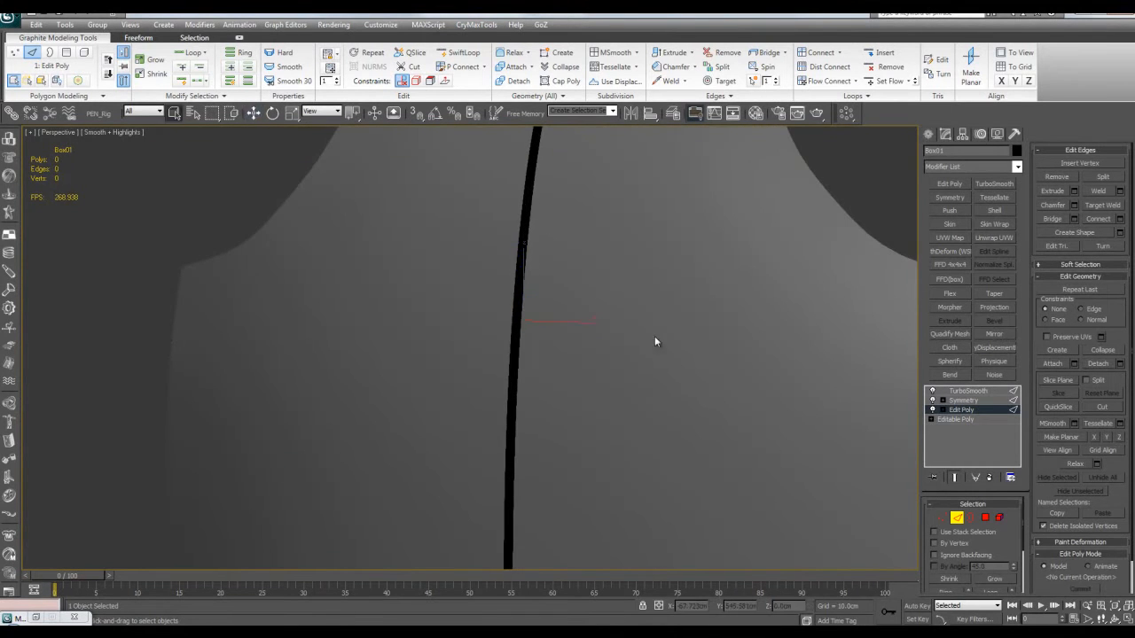
# Bridge the front and back edge rows along the centre gap to close the open side wall of the mesh half
pyautogui.press('F4')
pyautogui.scroll(-5, 618, 310)
pyautogui.scroll(6, 618, 310)
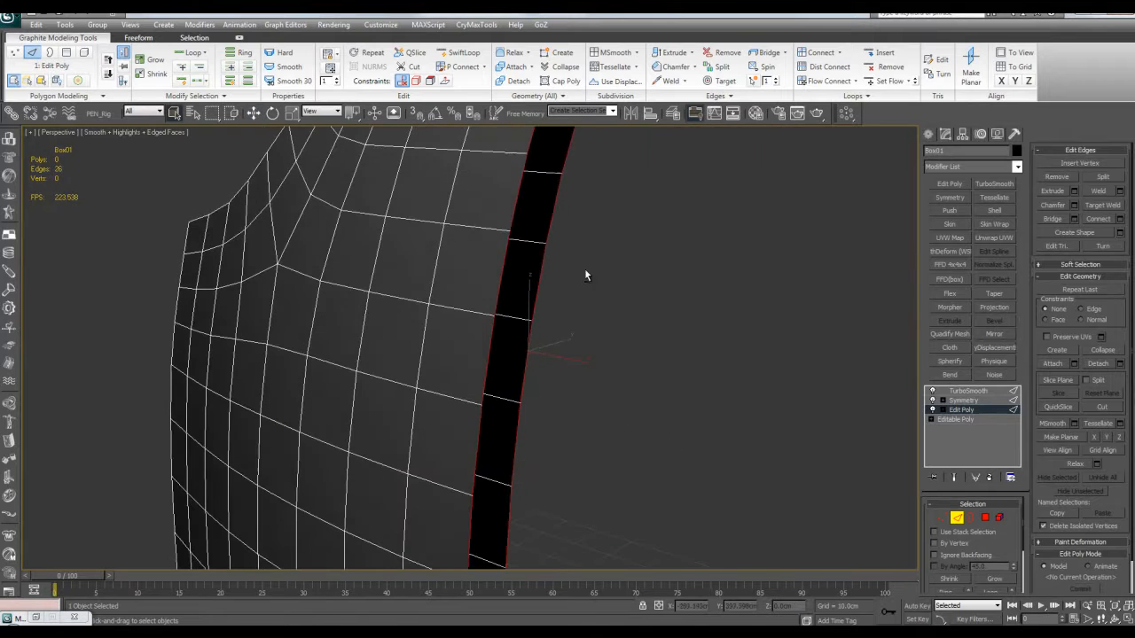
pyautogui.scroll(-5, 615, 310)
pyautogui.keyDown('alt'); pyautogui.moveTo(615, 251); pyautogui.dragTo(576, 310, button='middle'); pyautogui.keyUp('alt')
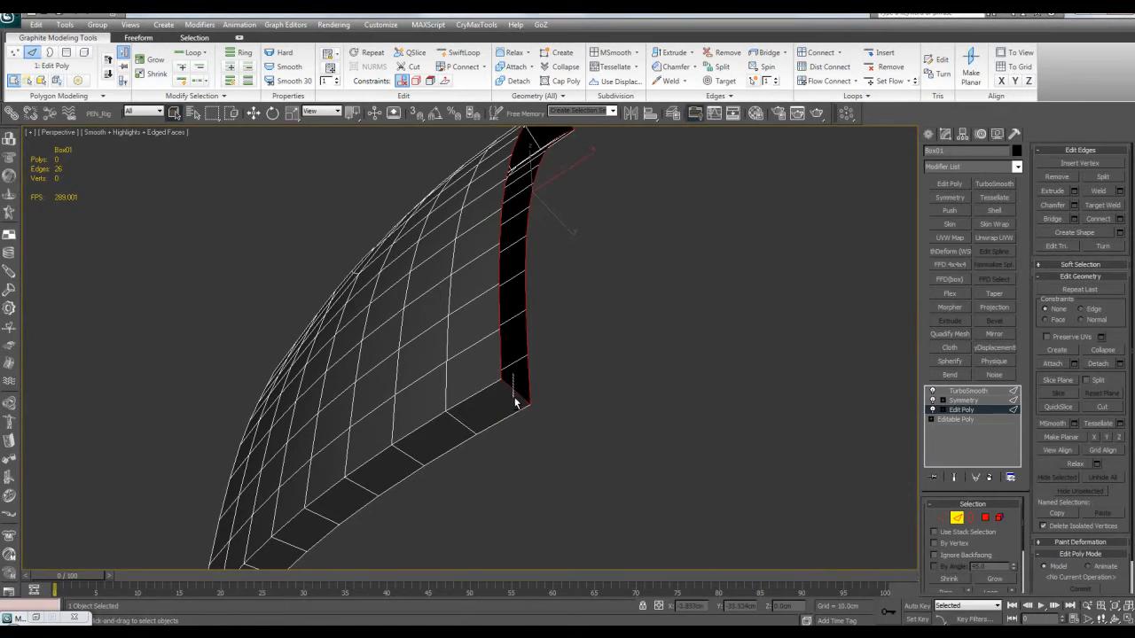
pyautogui.keyDown('alt'); pyautogui.moveTo(682, 255); pyautogui.dragTo(601, 268, button='middle'); pyautogui.keyUp('alt')
pyautogui.hotkey('ctrl', 'b')
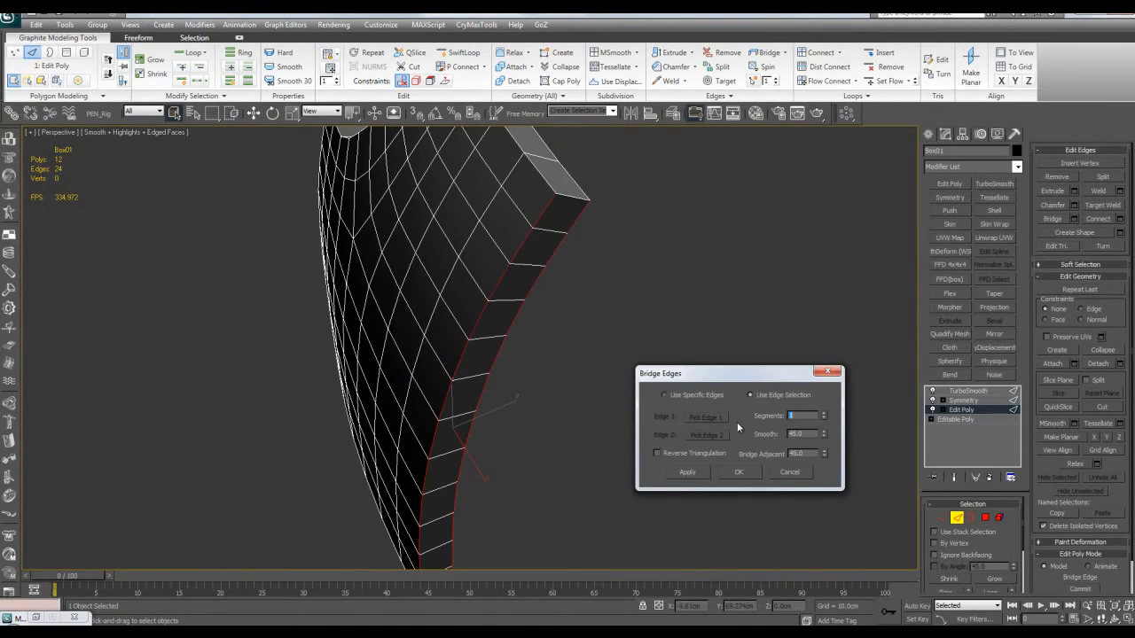
pyautogui.click(736, 471)
pyautogui.click(670, 388)
pyautogui.keyDown('alt'); pyautogui.moveTo(670, 388); pyautogui.dragTo(705, 279, button='middle'); pyautogui.keyUp('alt')
pyautogui.press('F4')
pyautogui.scroll(-4, 661, 326)
pyautogui.scroll(3, 705, 279)
pyautogui.press('F4')
pyautogui.scroll(3, 667, 264)
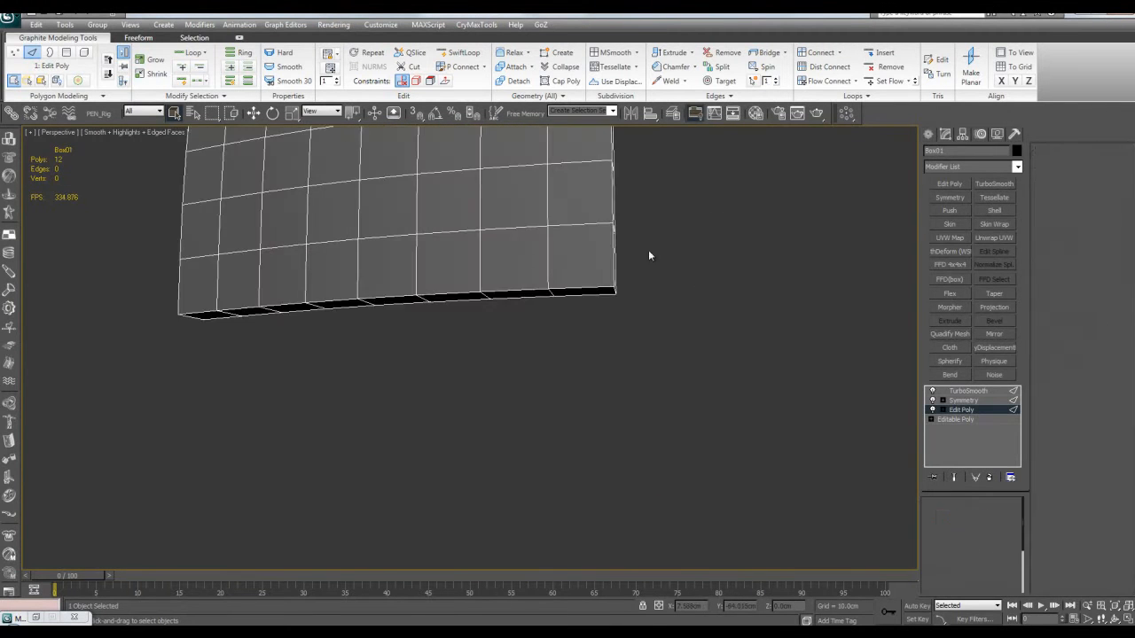
# Delete the vertices at the lower inner corner of the mesh half
pyautogui.press('1')
pyautogui.press('z')
pyautogui.scroll(-4, 661, 351)
pyautogui.keyDown('alt'); pyautogui.moveTo(664, 351); pyautogui.dragTo(581, 390, button='middle'); pyautogui.keyUp('alt')
pyautogui.hotkey('alt', 'x')
pyautogui.moveTo(513, 381); pyautogui.dragTo(594, 456)
pyautogui.press('Delete')
pyautogui.keyDown('alt'); pyautogui.moveTo(674, 392); pyautogui.dragTo(579, 340, button='middle'); pyautogui.keyUp('alt')
pyautogui.hotkey('alt', 'x')
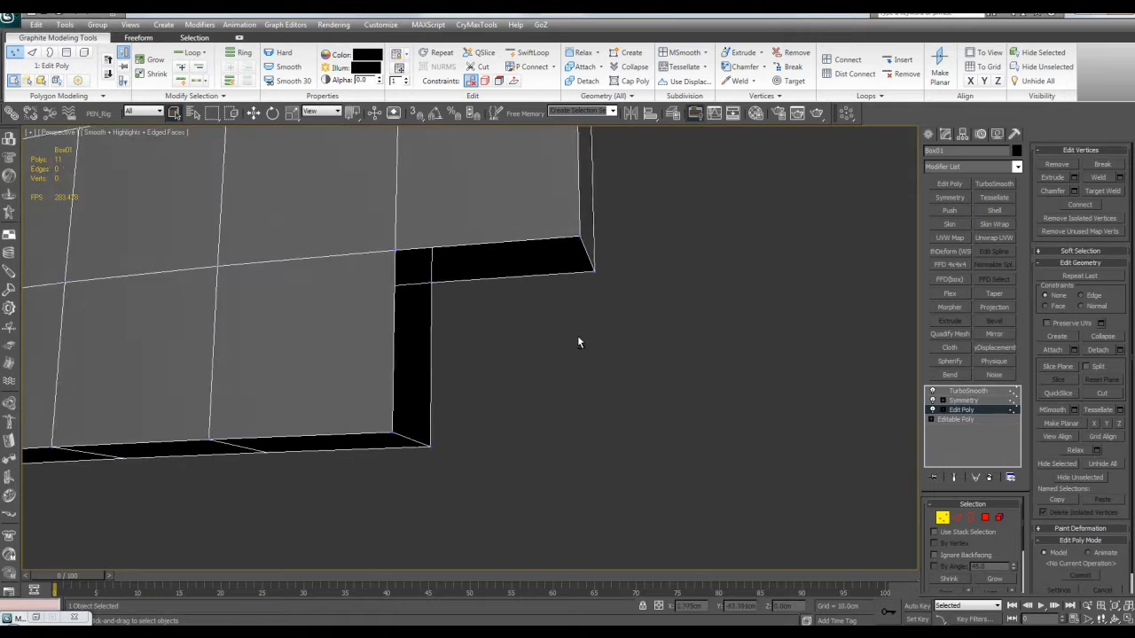
# Bridge the two thickness edges across the removed corner with a diagonal polygon
pyautogui.press('2')
pyautogui.click(419, 443)
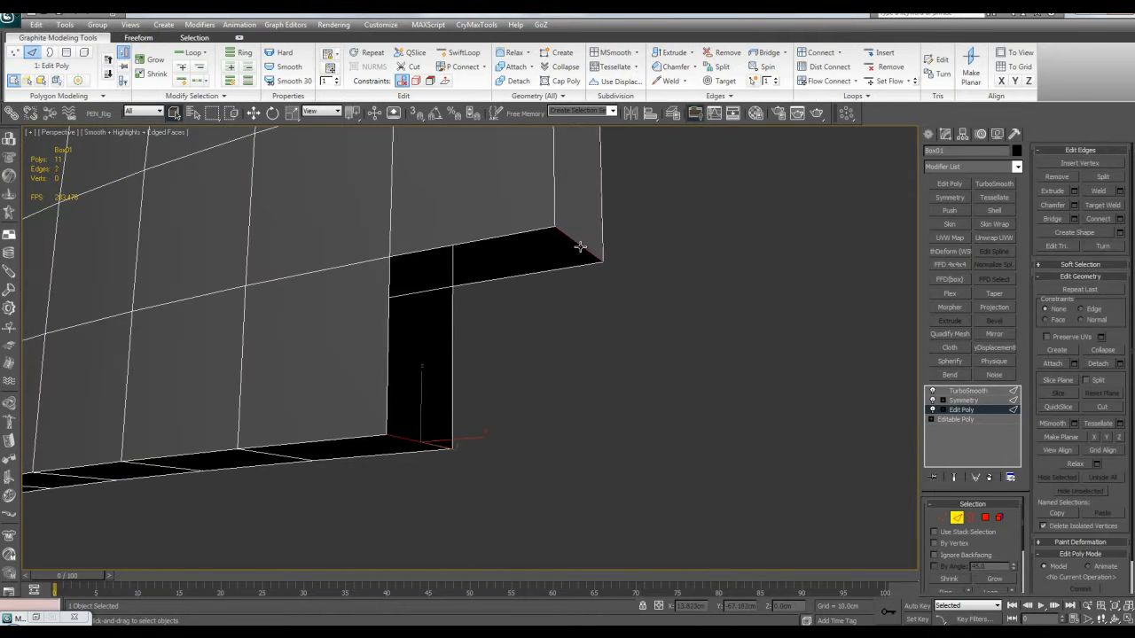
pyautogui.keyDown('ctrl'); pyautogui.click(580, 247); pyautogui.keyUp('ctrl')
pyautogui.hotkey('ctrl', 'b')
pyautogui.click(742, 471)
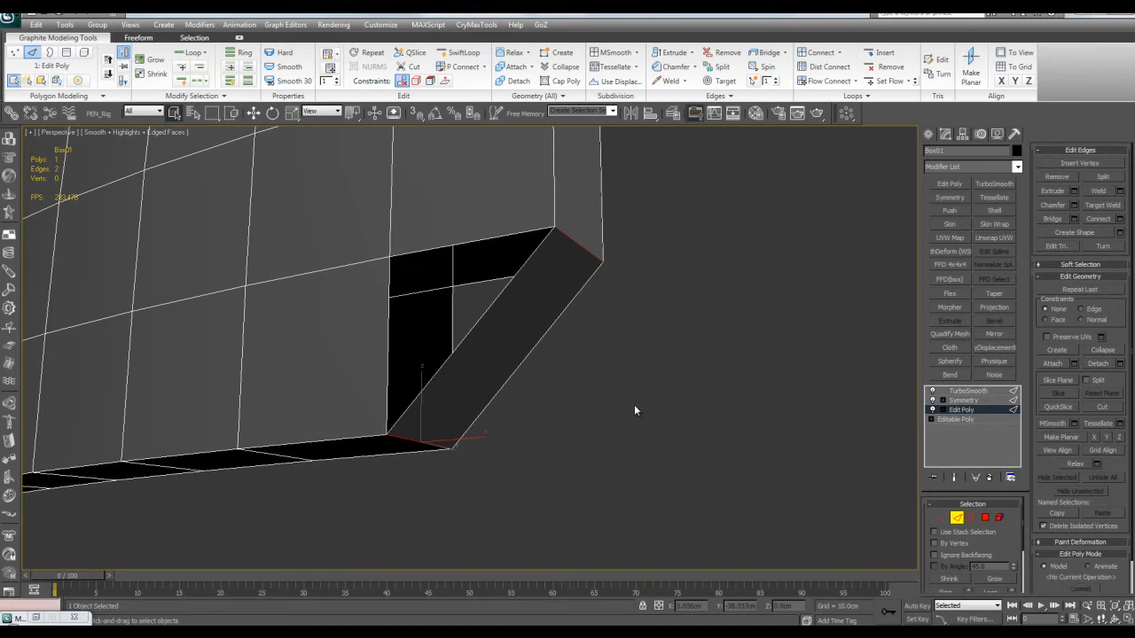
# Cap the triangular border holes on the front and back of the diagonal corner
pyautogui.press('3')
pyautogui.click(494, 299)
pyautogui.click(943, 409)
pyautogui.keyDown('alt'); pyautogui.moveTo(711, 390); pyautogui.dragTo(666, 391, button='middle'); pyautogui.keyUp('alt')
pyautogui.hotkey('alt', 'p')
pyautogui.keyDown('alt'); pyautogui.moveTo(531, 330); pyautogui.dragTo(499, 334, button='middle'); pyautogui.keyUp('alt')
pyautogui.click(522, 305)
pyautogui.hotkey('alt', 'x')
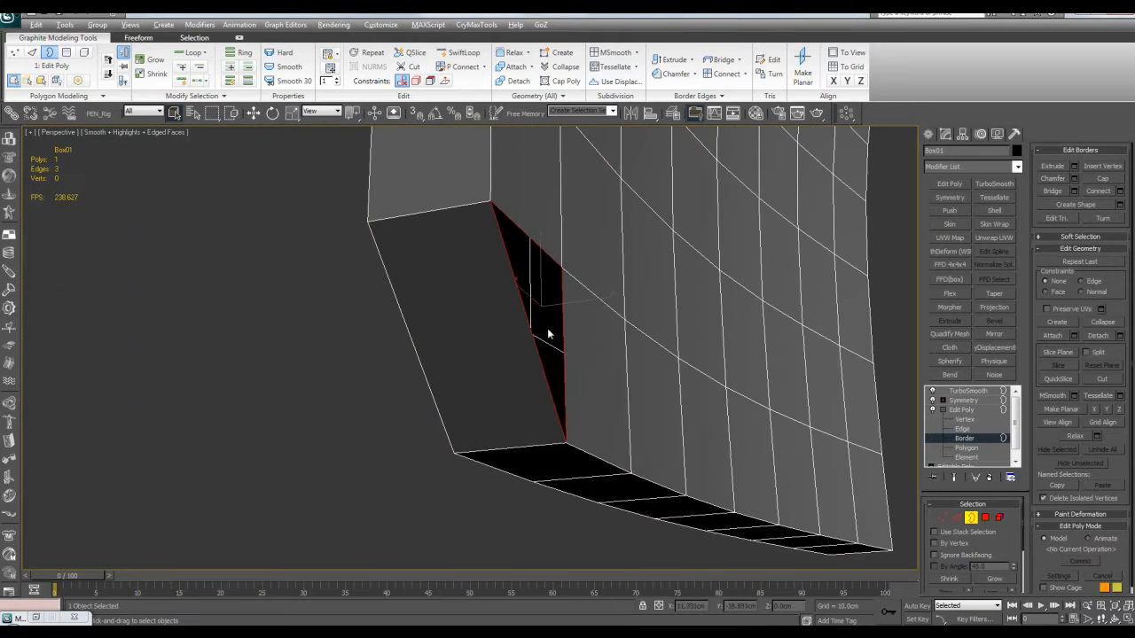
pyautogui.hotkey('alt', 'p')
pyautogui.click(293, 357)
# Examine the diagonal corner and its triangular polygons on the single half and in the mirrored, smoothed result
pyautogui.keyDown('alt'); pyautogui.moveTo(293, 357); pyautogui.dragTo(678, 357, button='middle'); pyautogui.keyUp('alt')
pyautogui.hotkey('shift', 'e')
pyautogui.press('F4')
pyautogui.press('F4')
pyautogui.hotkey('shift', 'e')
pyautogui.click(522, 304)
pyautogui.press('4')
pyautogui.click(462, 336)
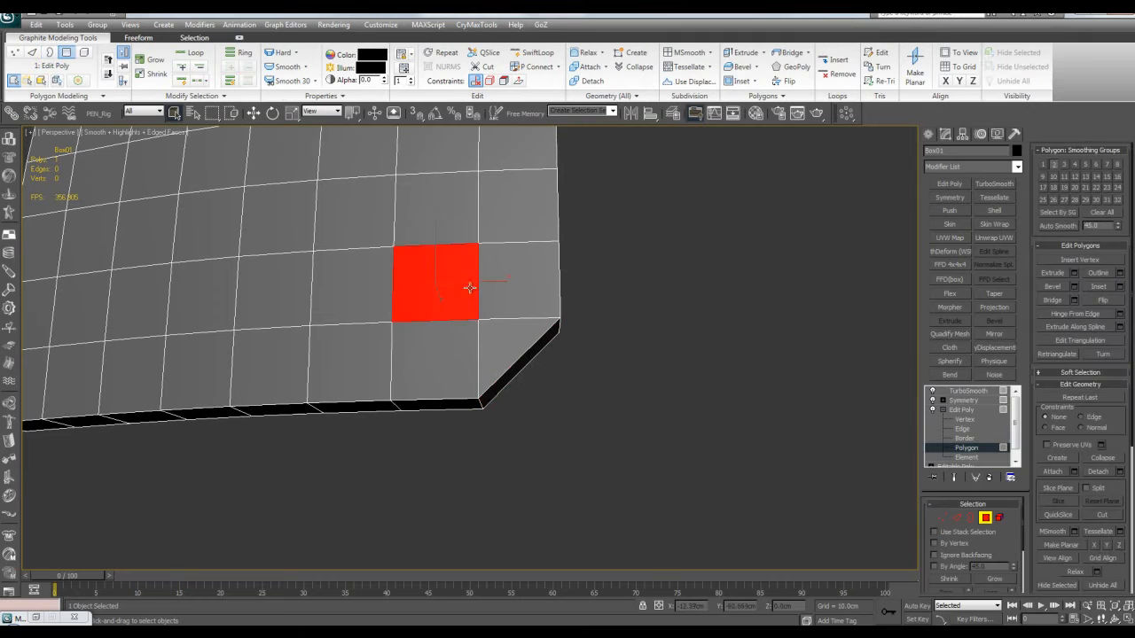
pyautogui.click(499, 333)
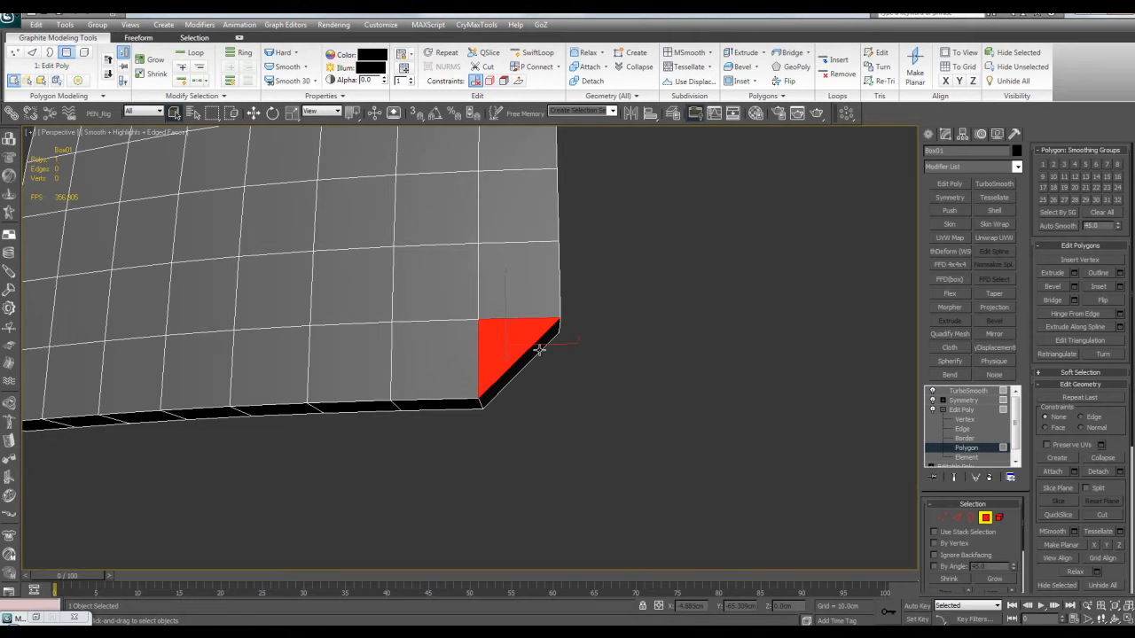
pyautogui.scroll(5, 523, 346)
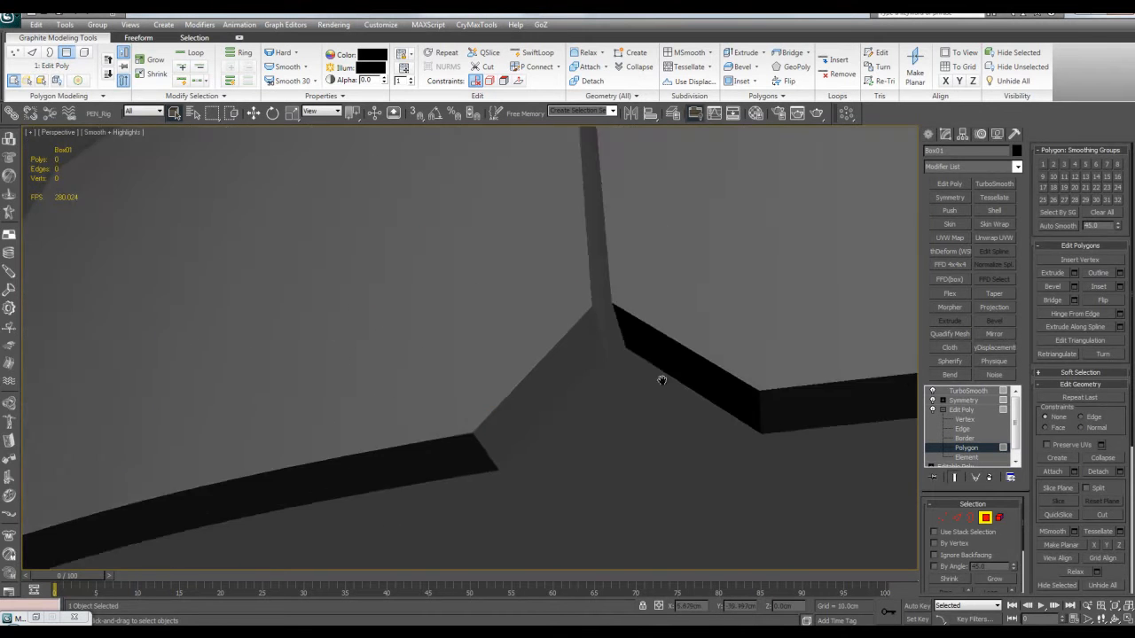
pyautogui.moveTo(658, 381)
pyautogui.keyDown('alt'); pyautogui.mouseDown(button='middle')
pyautogui.moveTo(719, 387)
pyautogui.moveTo(502, 374)
pyautogui.moveTo(492, 331)
pyautogui.mouseUp(button='middle'); pyautogui.keyUp('alt')
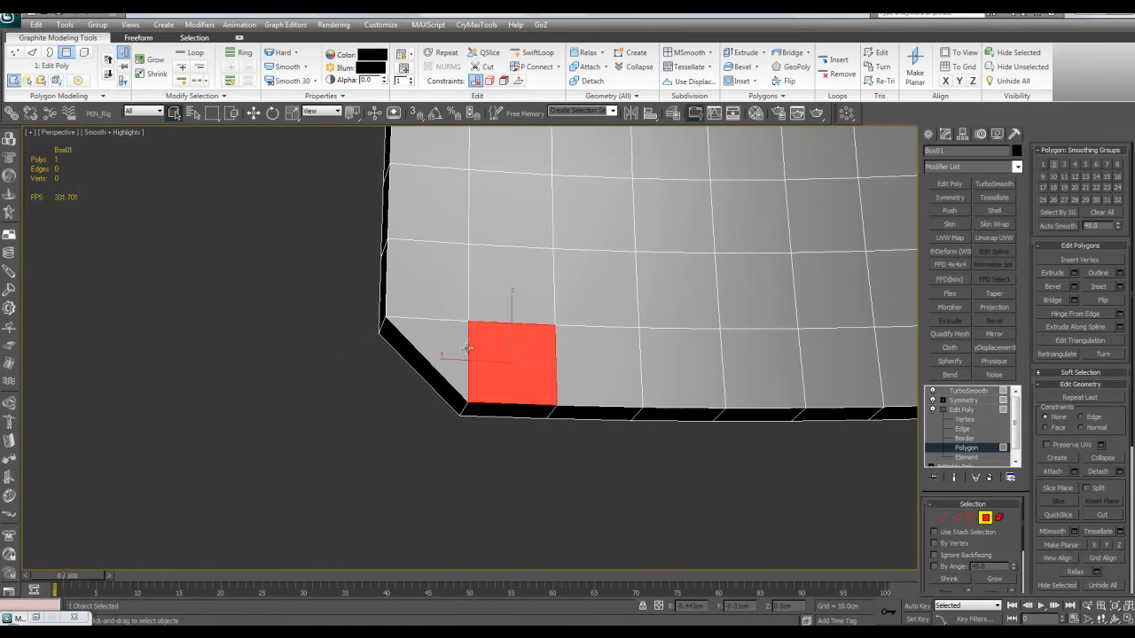
pyautogui.click(450, 348)
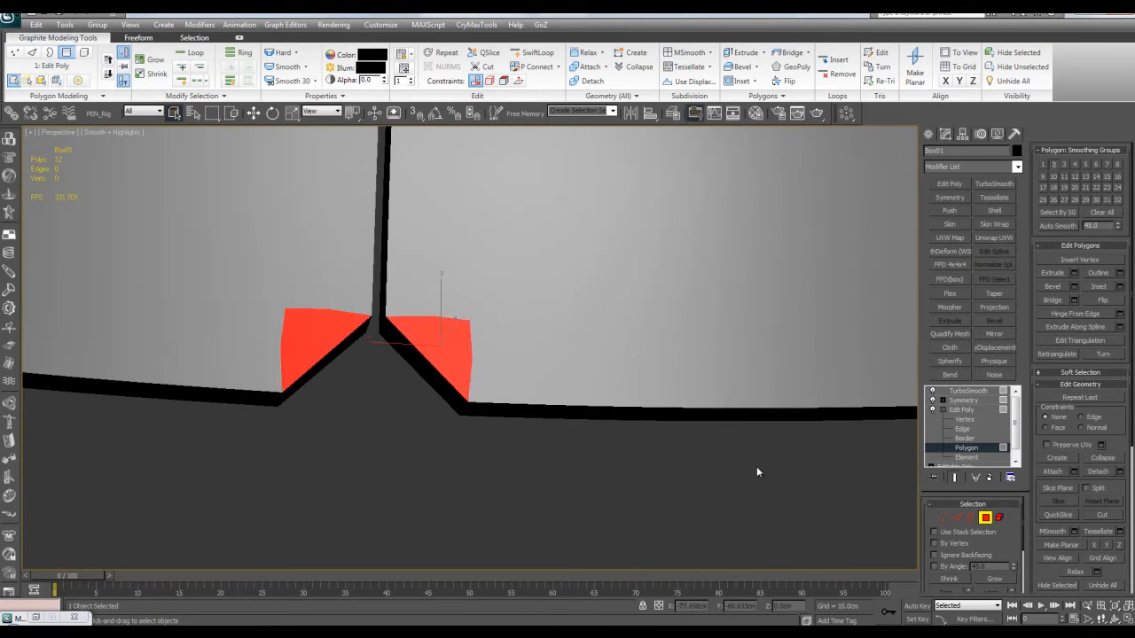
pyautogui.keyDown('alt'); pyautogui.moveTo(757, 466); pyautogui.dragTo(763, 329, button='middle'); pyautogui.keyUp('alt')
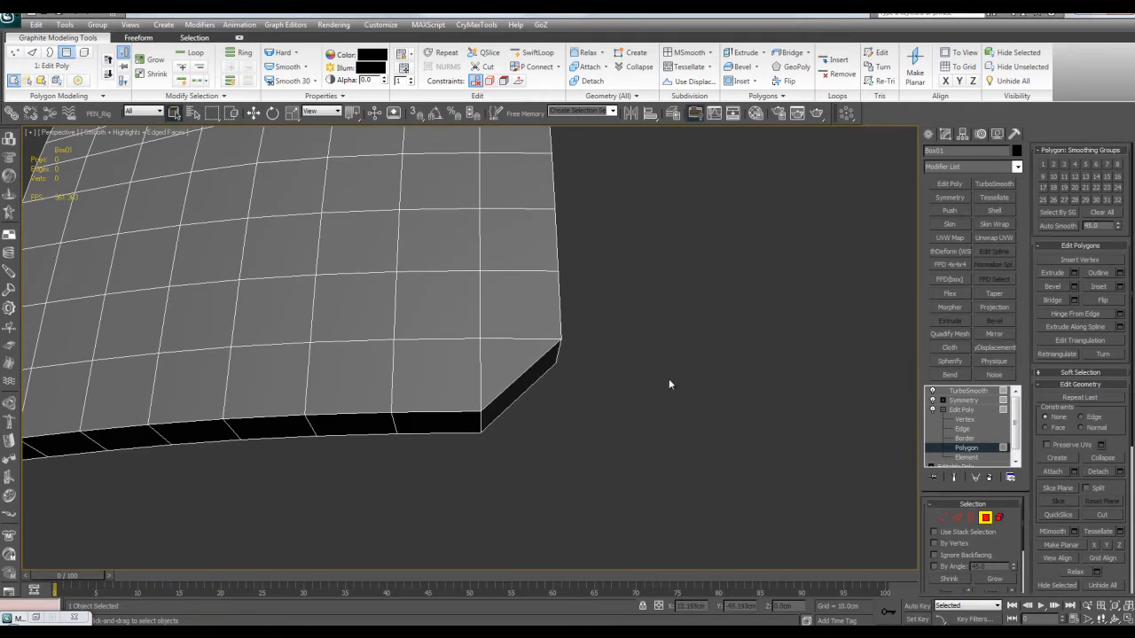
pyautogui.keyDown('alt'); pyautogui.moveTo(526, 346); pyautogui.dragTo(571, 289, button='middle'); pyautogui.keyUp('alt')
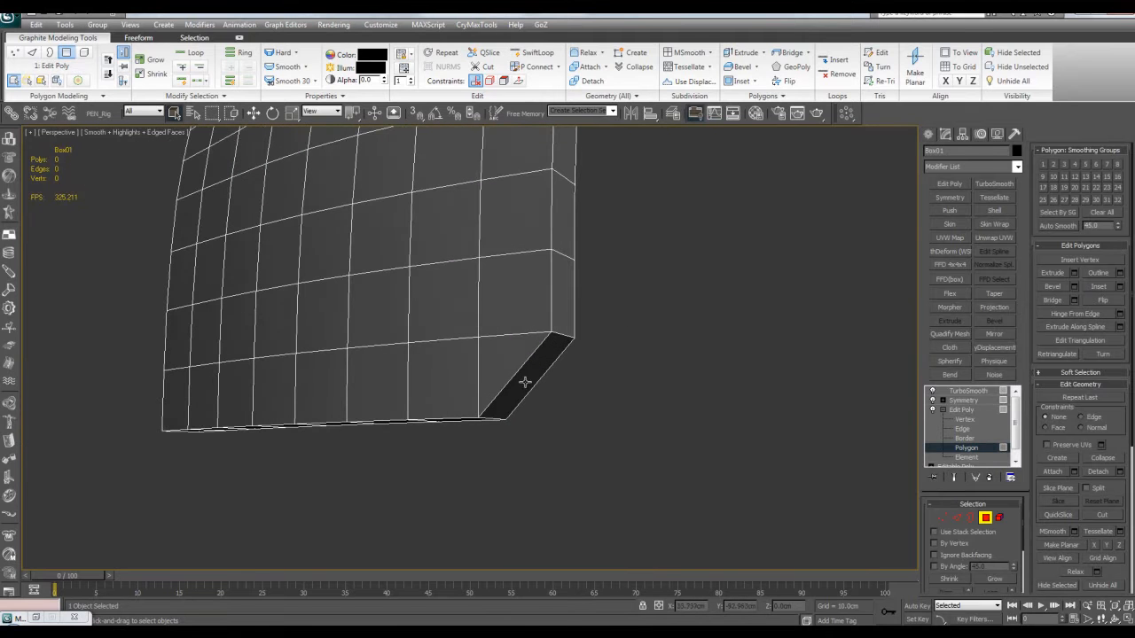
pyautogui.press('F4')
pyautogui.scroll(8, 591, 341)
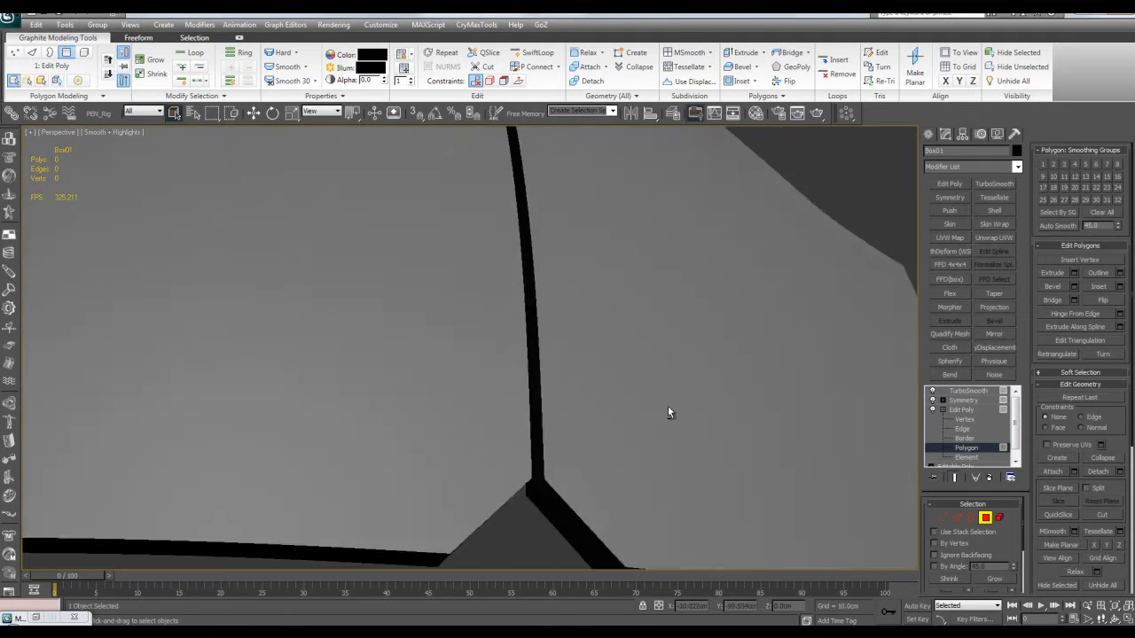
pyautogui.scroll(-6, 635, 438)
pyautogui.keyDown('alt'); pyautogui.moveTo(632, 415); pyautogui.dragTo(628, 348, button='middle'); pyautogui.keyUp('alt')
pyautogui.scroll(-2, 628, 341)
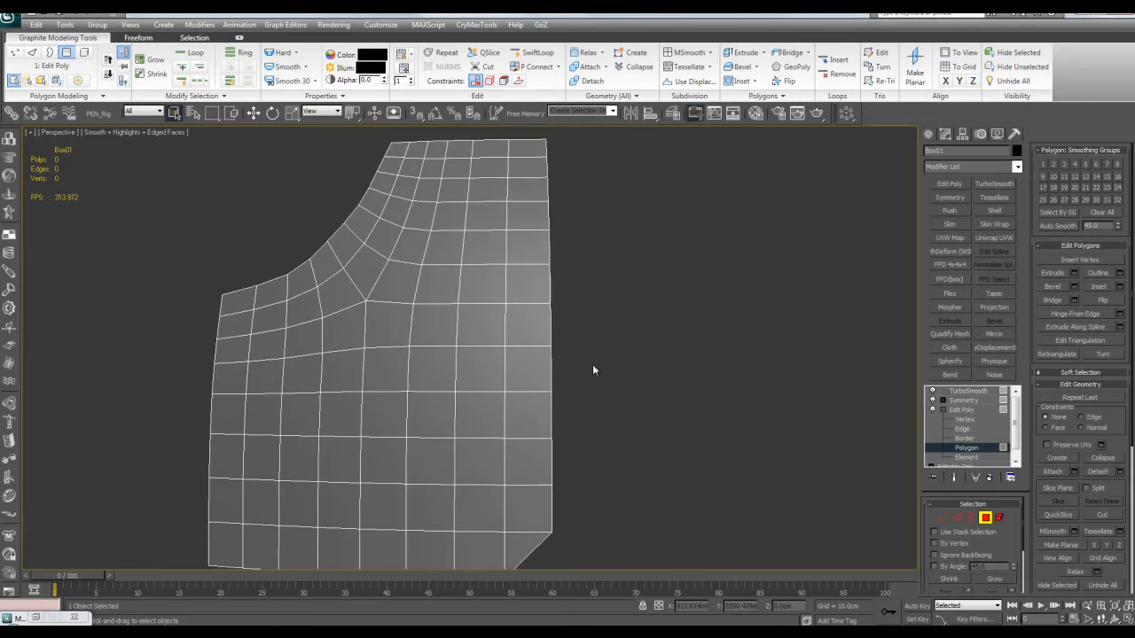
# Delete the polygons along the middle of the centre side, through the full thickness, to cut a rectangular notch
pyautogui.hotkey('alt', 'x')
pyautogui.keyDown('alt'); pyautogui.moveTo(539, 222); pyautogui.dragTo(522, 205, button='middle'); pyautogui.keyUp('alt')
pyautogui.moveTo(521, 206); pyautogui.dragTo(615, 404)
pyautogui.press('Delete')
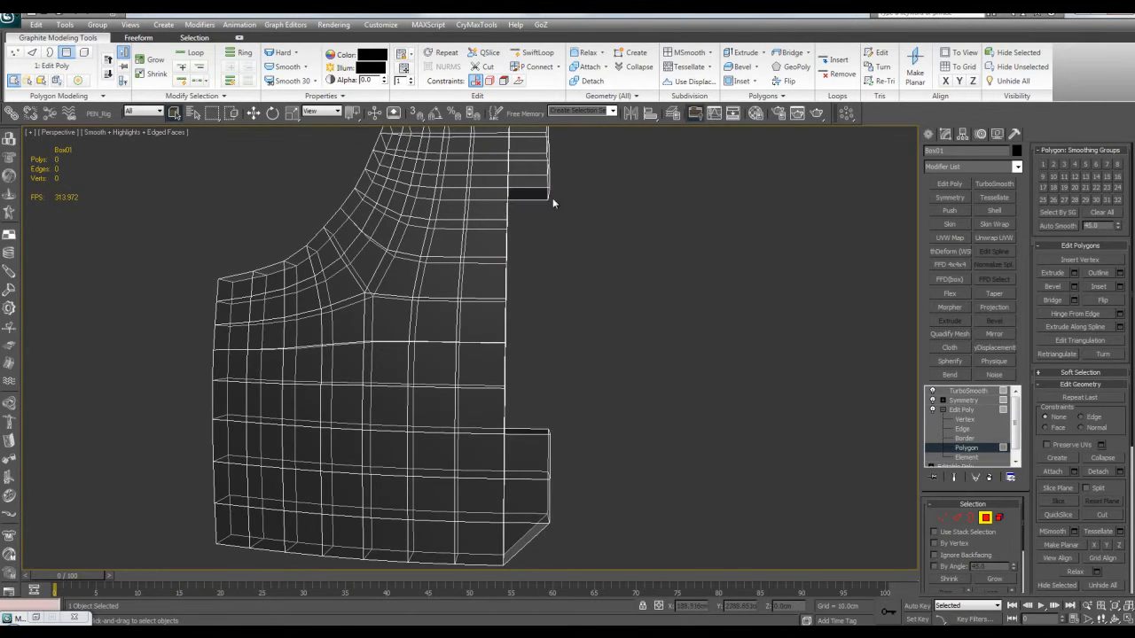
# Select only the open edges around the notch, bridge front to back, and check the mirrored opening
pyautogui.press('2')
pyautogui.moveTo(481, 208); pyautogui.dragTo(526, 442)
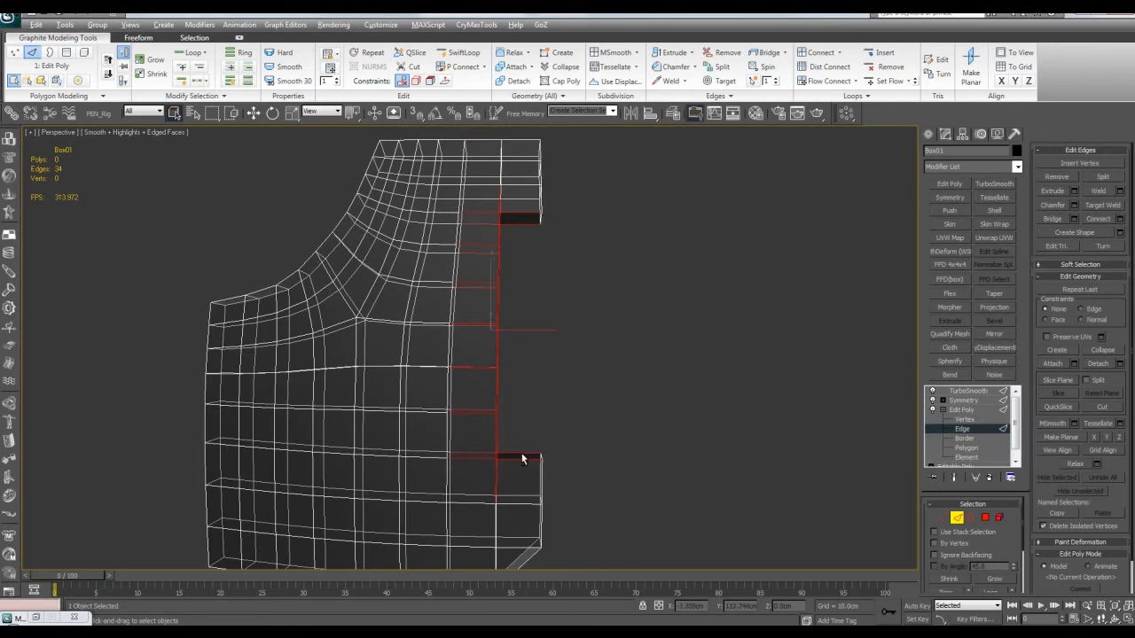
pyautogui.keyDown('alt'); pyautogui.moveTo(463, 369); pyautogui.dragTo(476, 491); pyautogui.keyUp('alt')
pyautogui.keyDown('alt'); pyautogui.moveTo(519, 200); pyautogui.dragTo(519, 200); pyautogui.keyUp('alt')
pyautogui.keyDown('alt'); pyautogui.moveTo(520, 201); pyautogui.dragTo(557, 186, button='middle'); pyautogui.keyUp('alt')
pyautogui.keyDown('alt'); pyautogui.moveTo(516, 182); pyautogui.dragTo(535, 225); pyautogui.keyUp('alt')
pyautogui.hotkey('alt', 'x')
pyautogui.keyDown('alt'); pyautogui.moveTo(625, 282); pyautogui.dragTo(648, 279, button='middle'); pyautogui.keyUp('alt')
pyautogui.hotkey('ctrl', 'shift', 'b')
pyautogui.click(727, 468)
pyautogui.hotkey('ctrl', 'e')
pyautogui.keyDown('alt'); pyautogui.moveTo(727, 471); pyautogui.dragTo(569, 380, button='middle'); pyautogui.keyUp('alt')
pyautogui.press('F4')
pyautogui.scroll(-4, 657, 407)
pyautogui.scroll(3, 656, 407)
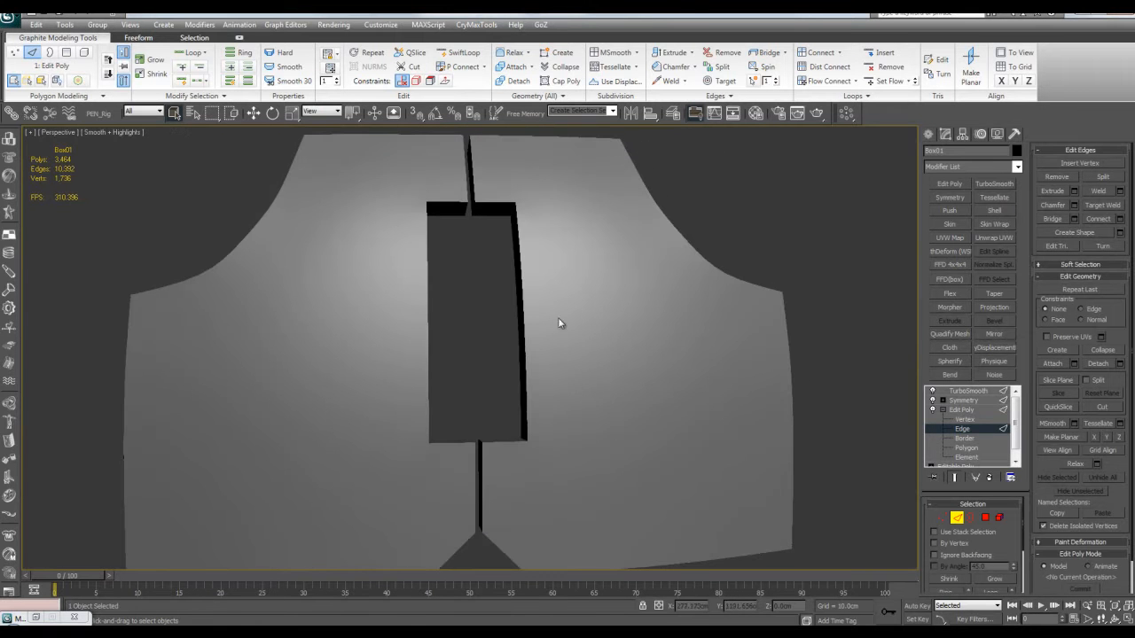
pyautogui.keyDown('alt'); pyautogui.moveTo(476, 206); pyautogui.dragTo(446, 207, button='middle'); pyautogui.keyUp('alt')
# Add a second Edit Poly modifier above the first one, below Symmetry
pyautogui.hotkey('ctrl', 'e')
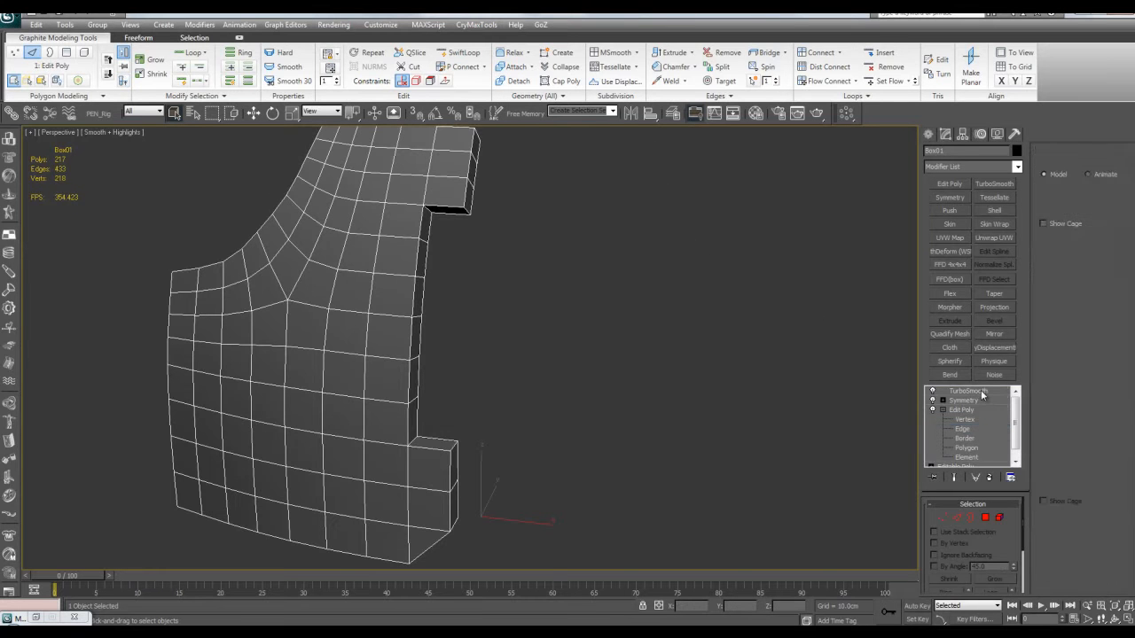
pyautogui.click(944, 409)
pyautogui.click(948, 183)
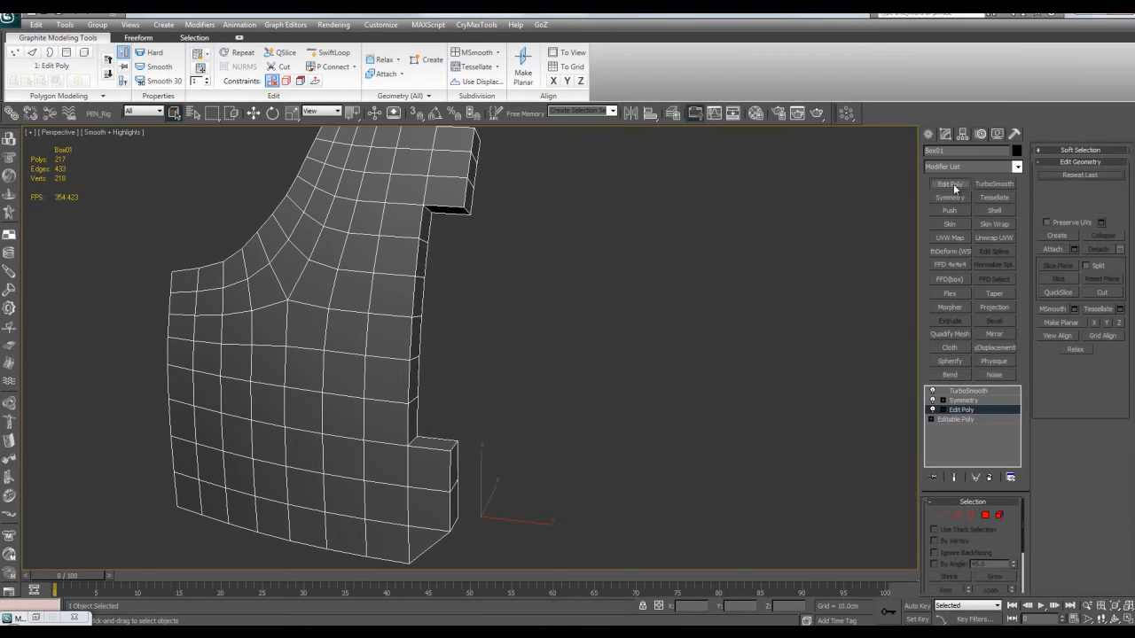
# Assign smoothing group 4 to the inner wall polygons of the notch
pyautogui.press('4')
pyautogui.moveTo(495, 254)
pyautogui.keyDown('alt'); pyautogui.mouseDown(button='middle')
pyautogui.moveTo(563, 291)
pyautogui.moveTo(525, 286)
pyautogui.mouseUp(button='middle'); pyautogui.keyUp('alt')
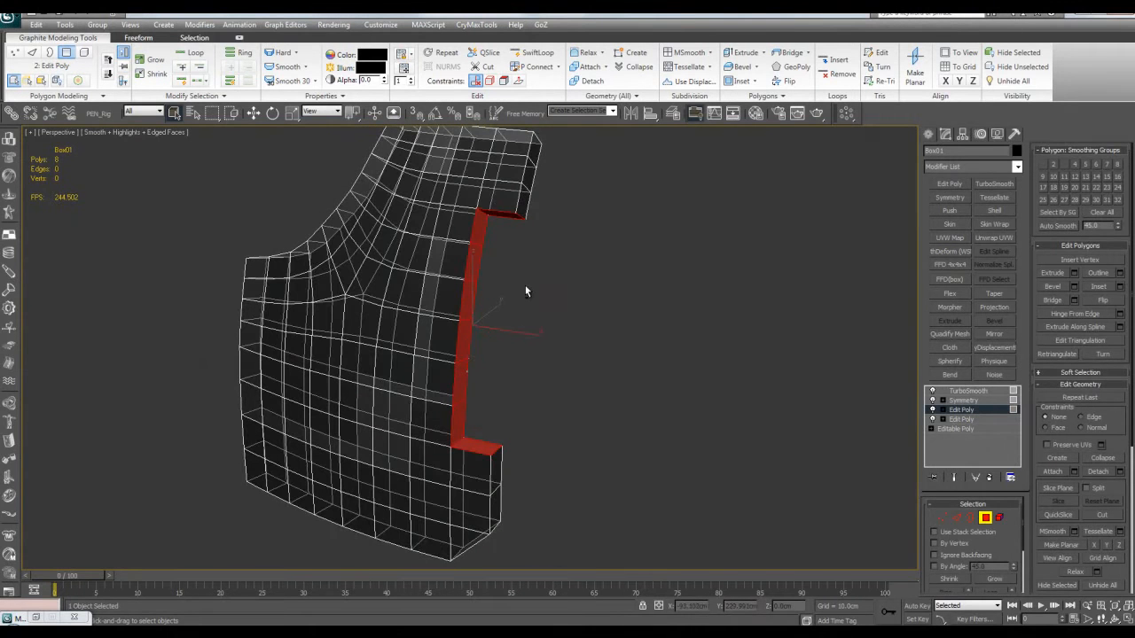
pyautogui.hotkey('alt', 'x')
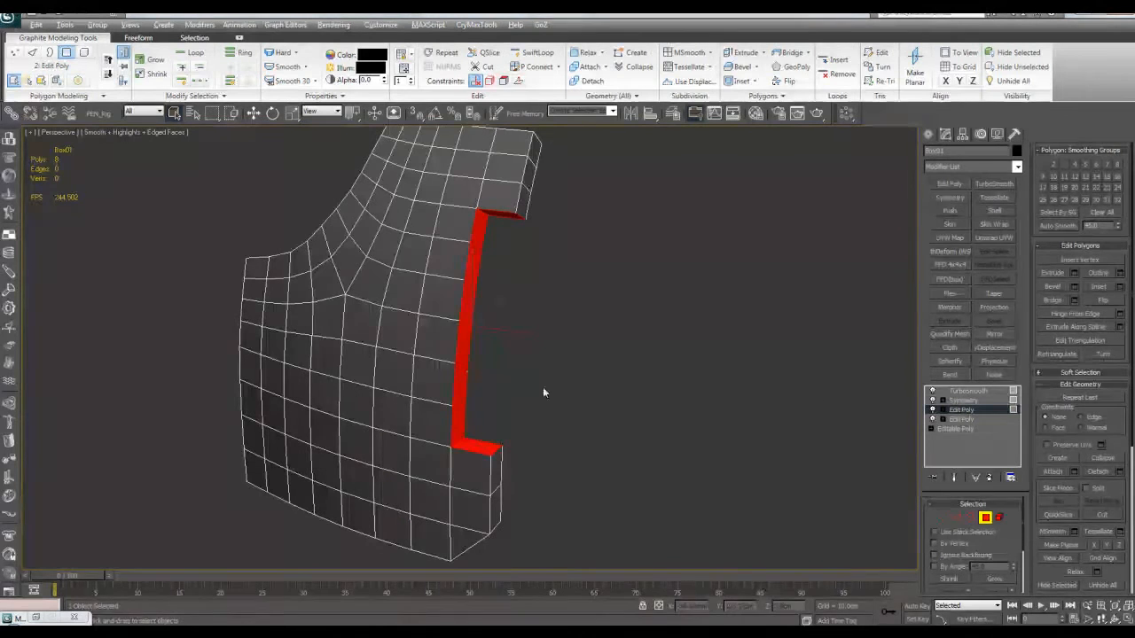
pyautogui.click(1075, 165)
pyautogui.click(732, 274)
pyautogui.hotkey('ctrl', 'q')
# Examine the opening's corners in the smoothed result, with and without edged faces
pyautogui.press('F4')
pyautogui.moveTo(623, 305)
pyautogui.keyDown('alt'); pyautogui.mouseDown(button='middle')
pyautogui.moveTo(672, 296)
pyautogui.moveTo(656, 317)
pyautogui.mouseUp(button='middle'); pyautogui.keyUp('alt')
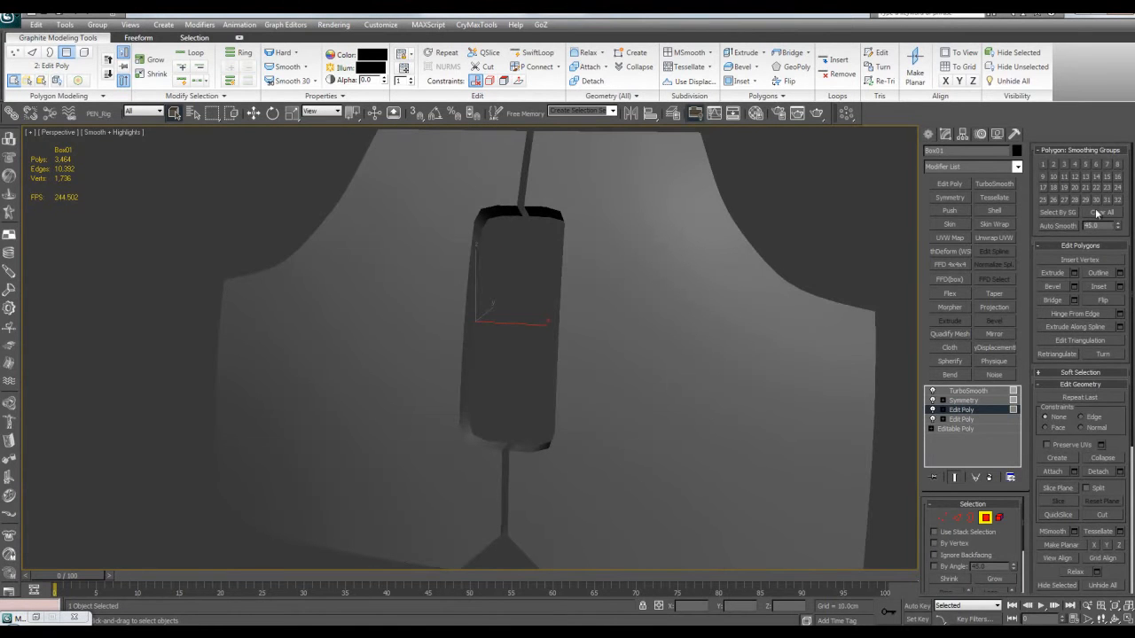
pyautogui.keyDown('alt'); pyautogui.moveTo(624, 232); pyautogui.dragTo(701, 221, button='middle'); pyautogui.keyUp('alt')
pyautogui.press('F4')
pyautogui.press('F4')
pyautogui.press('F4')
pyautogui.scroll(8, 517, 206)
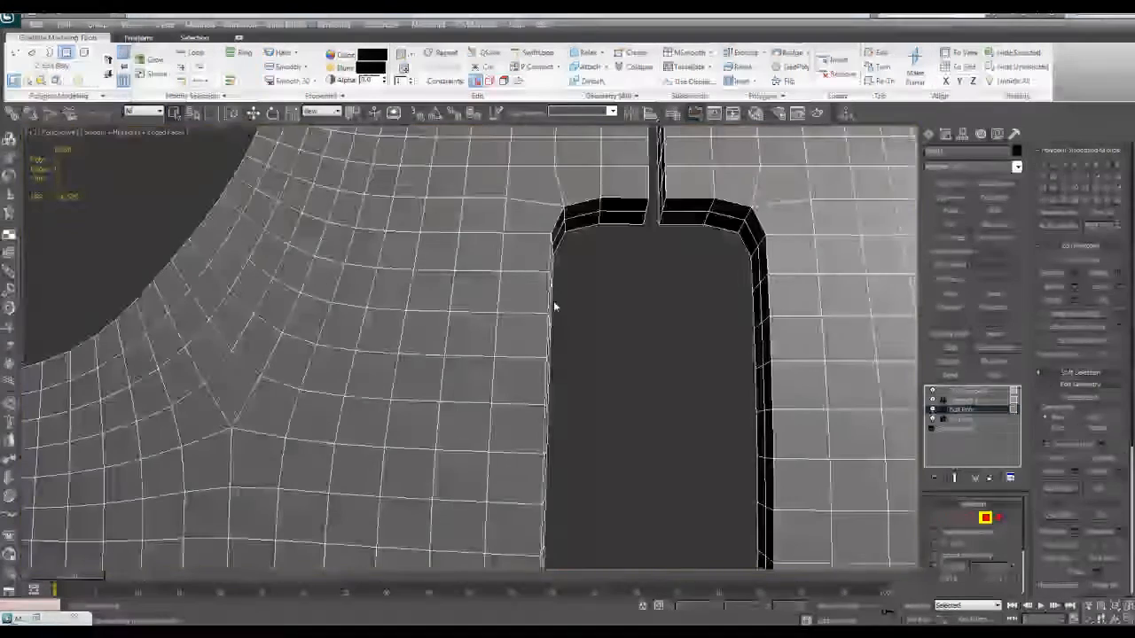
pyautogui.scroll(-2, 572, 328)
pyautogui.keyDown('alt'); pyautogui.moveTo(573, 324); pyautogui.dragTo(570, 307, button='middle'); pyautogui.keyUp('alt')
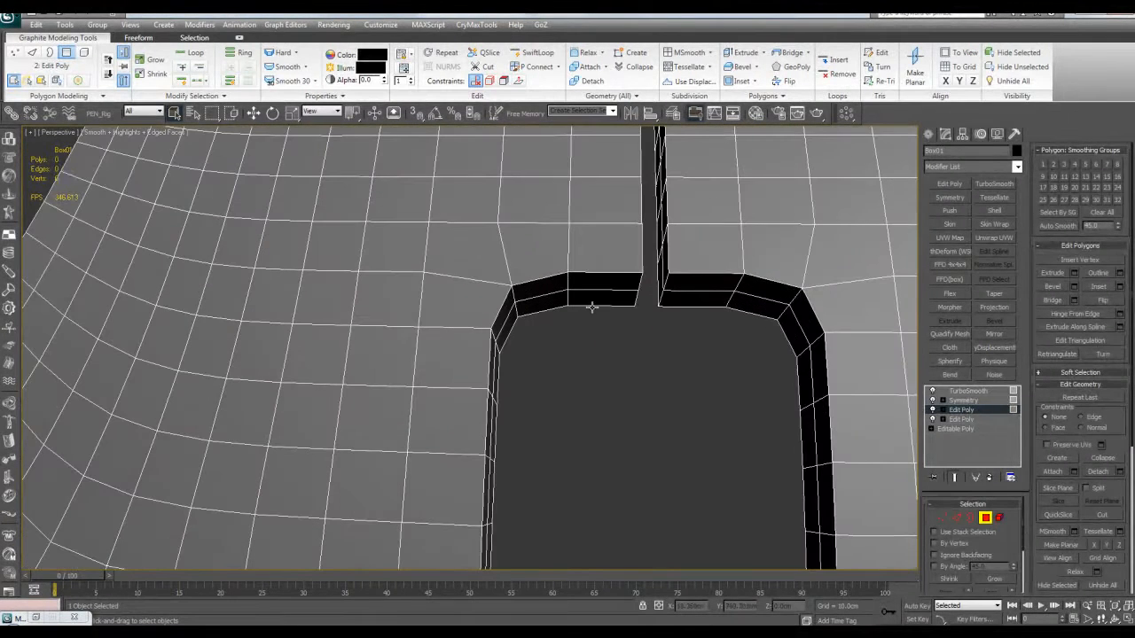
# Set TurboSmooth's iterations to 2 and inspect the opening and centre gap without edged faces
pyautogui.click(962, 391)
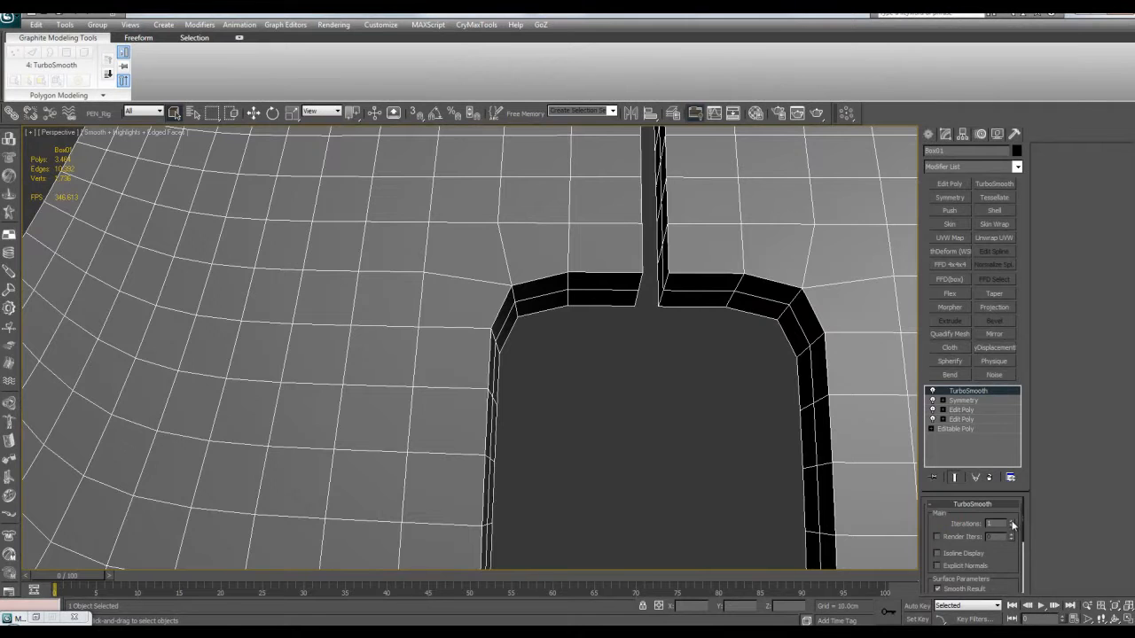
pyautogui.click(1013, 524)
pyautogui.press('F4')
pyautogui.scroll(-3, 535, 312)
pyautogui.keyDown('alt'); pyautogui.moveTo(474, 322); pyautogui.dragTo(504, 392, button='middle'); pyautogui.keyUp('alt')
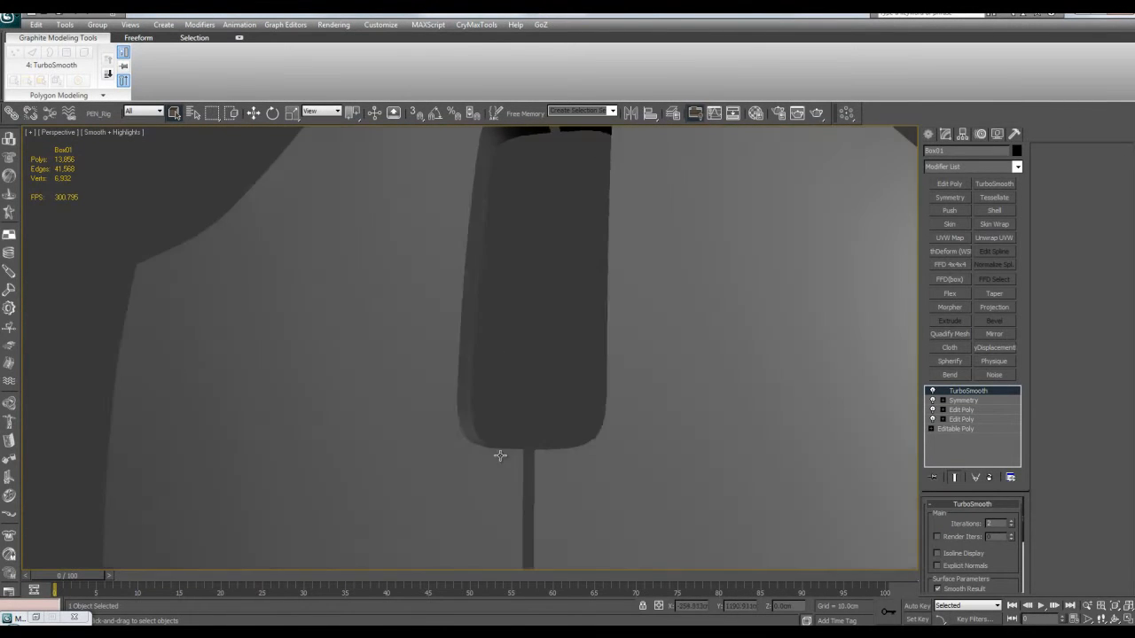
pyautogui.scroll(-4, 500, 456)
pyautogui.keyDown('alt'); pyautogui.moveTo(500, 456); pyautogui.dragTo(552, 451, button='middle'); pyautogui.keyUp('alt')
pyautogui.scroll(2, 575, 452)
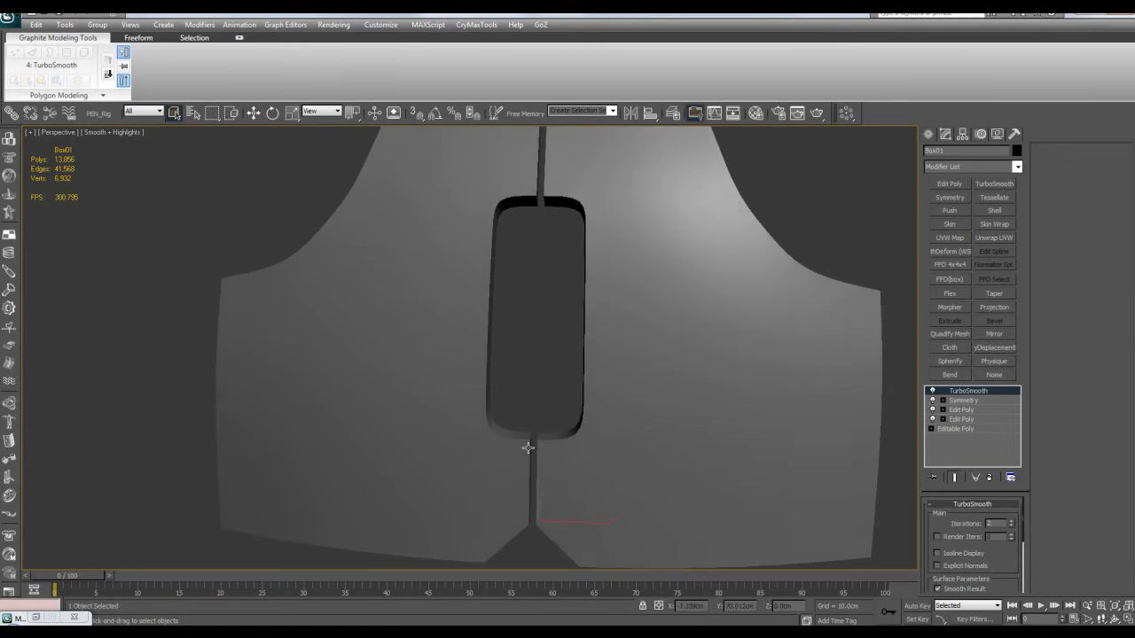
pyautogui.keyDown('alt'); pyautogui.moveTo(524, 453); pyautogui.dragTo(527, 428, button='middle'); pyautogui.keyUp('alt')
pyautogui.keyDown('alt'); pyautogui.moveTo(517, 381); pyautogui.dragTo(560, 230, button='middle'); pyautogui.keyUp('alt')
pyautogui.scroll(-3, 534, 393)
pyautogui.scroll(2, 545, 272)
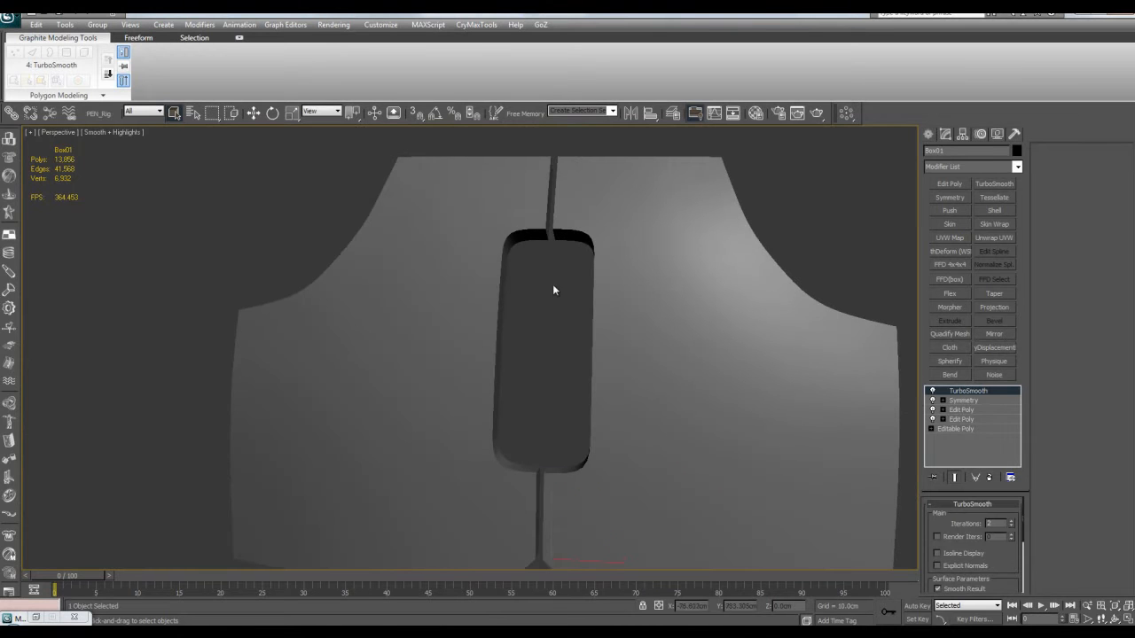
# Add a third Edit Poly modifier above the existing two, below Symmetry, with polygon editing active and edged faces displayed
pyautogui.click(961, 412)
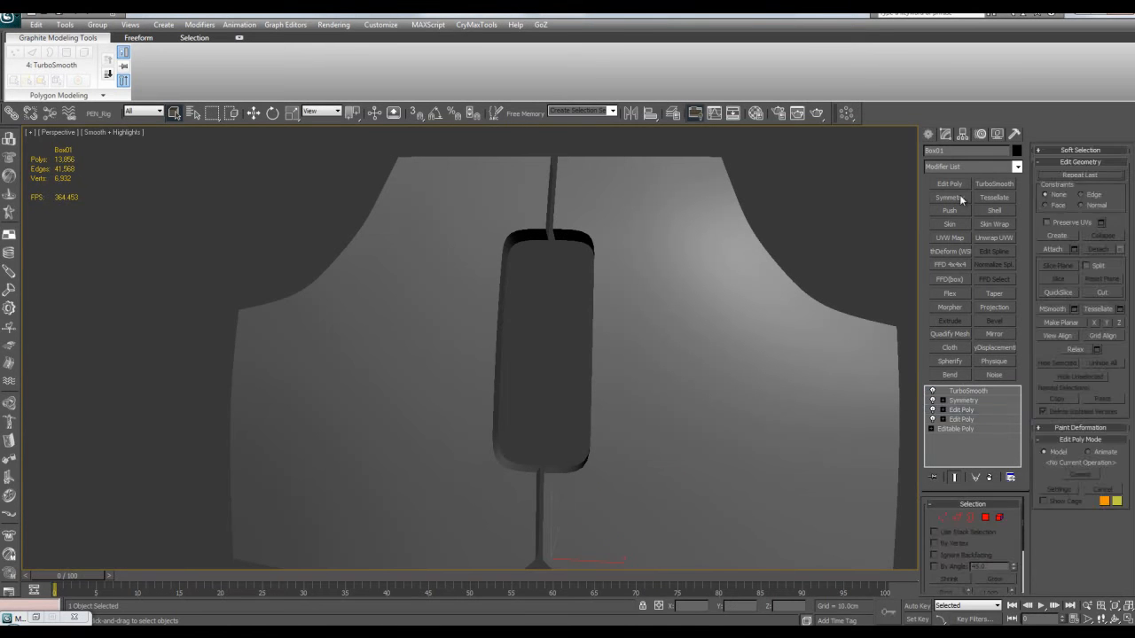
pyautogui.click(958, 185)
pyautogui.press('F4')
pyautogui.moveTo(721, 343); pyautogui.dragTo(728, 344, button='middle')
pyautogui.scroll(3, 728, 344)
pyautogui.hotkey('shift', 'e')
pyautogui.press('4')
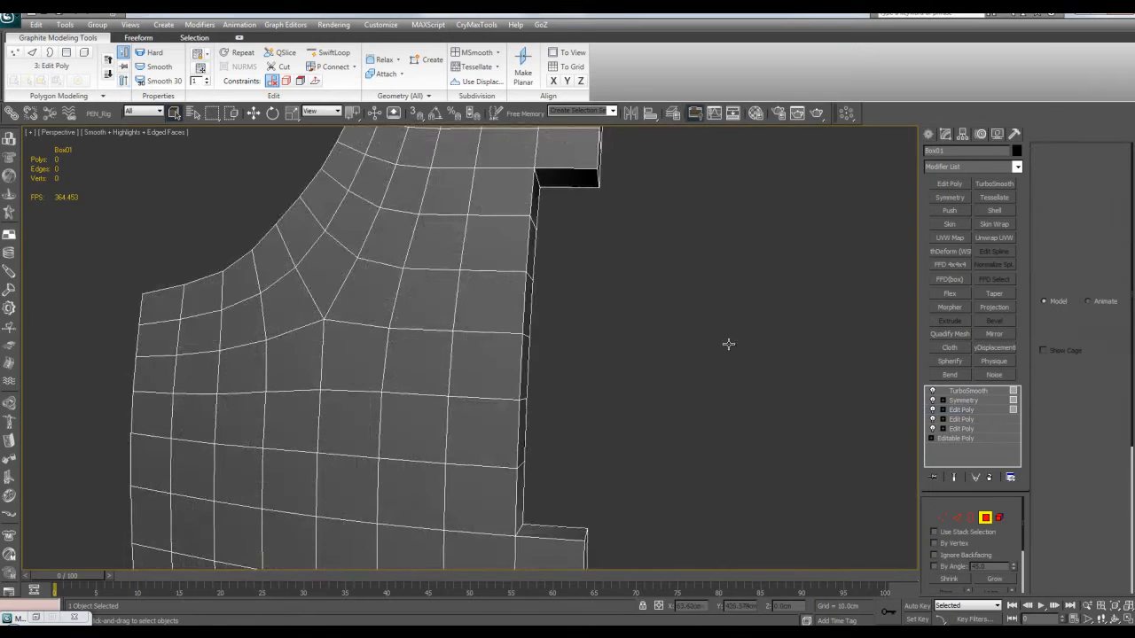
# Delete two separate patches of front, back and inner wall polygons along the central notch, selecting through the mesh
pyautogui.press('z')
pyautogui.keyDown('alt'); pyautogui.moveTo(676, 317); pyautogui.dragTo(697, 328, button='middle'); pyautogui.keyUp('alt')
pyautogui.hotkey('shift', 'e')
pyautogui.press('F4')
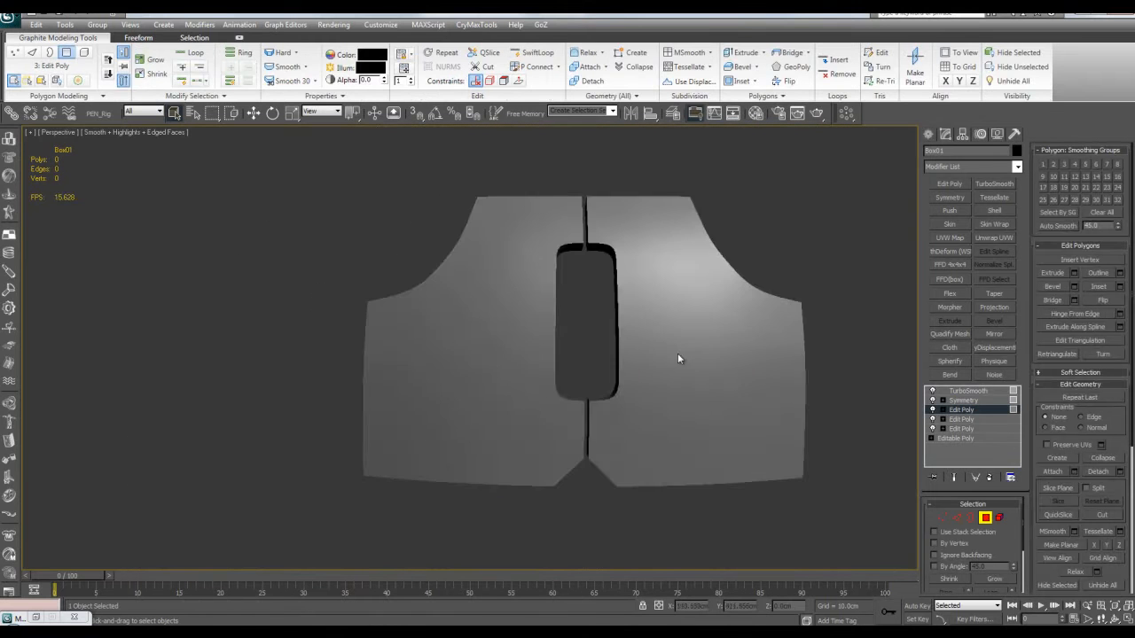
pyautogui.scroll(5, 676, 358)
pyautogui.keyDown('alt'); pyautogui.moveTo(632, 370); pyautogui.dragTo(679, 362, button='middle'); pyautogui.keyUp('alt')
pyautogui.scroll(-3, 677, 373)
pyautogui.hotkey('shift', 'e')
pyautogui.scroll(5, 611, 371)
pyautogui.press('F4')
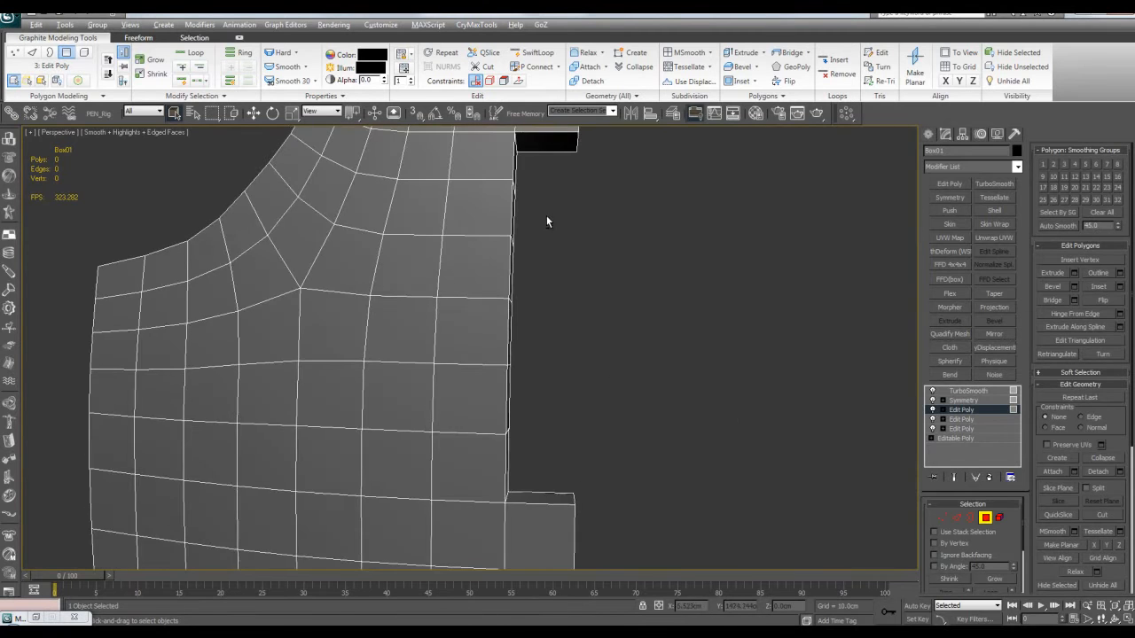
pyautogui.hotkey('alt', 'x')
pyautogui.moveTo(543, 214); pyautogui.dragTo(488, 205)
pyautogui.keyDown('ctrl'); pyautogui.moveTo(537, 415); pyautogui.dragTo(471, 397); pyautogui.keyUp('ctrl')
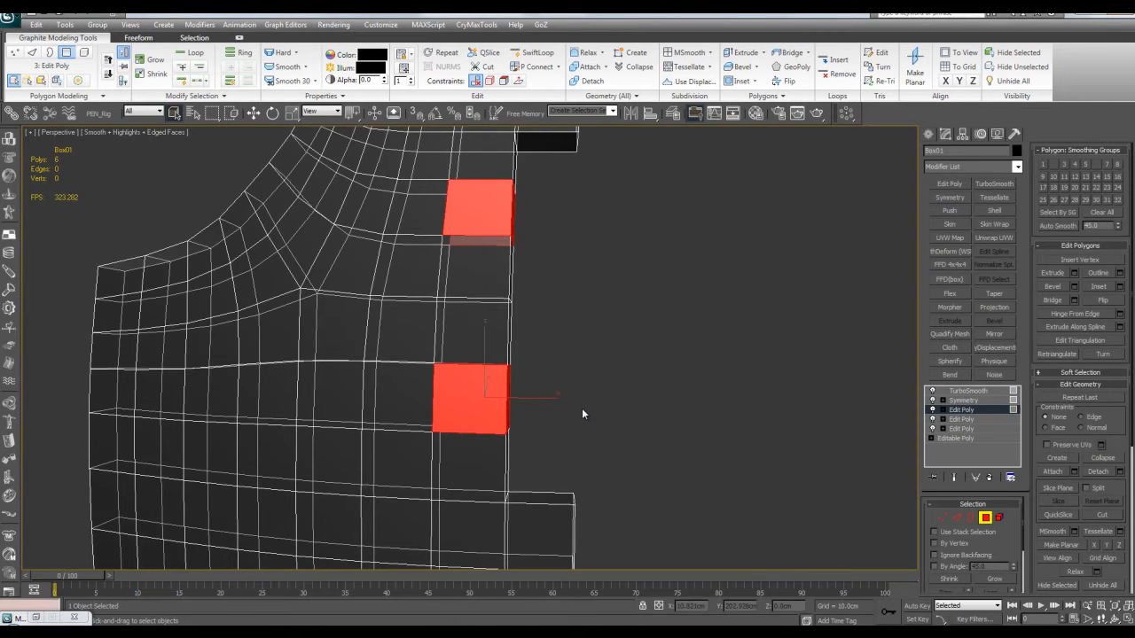
pyautogui.press('Delete')
# Bridge the open front and back edges around the lower gap beside the notch with 1 segment
pyautogui.press('2')
pyautogui.keyDown('ctrl'); pyautogui.moveTo(458, 329); pyautogui.dragTo(471, 440); pyautogui.keyUp('ctrl')
pyautogui.press('z')
pyautogui.keyDown('alt'); pyautogui.moveTo(593, 428); pyautogui.dragTo(604, 353, button='middle'); pyautogui.keyUp('alt')
pyautogui.scroll(-2, 589, 348)
pyautogui.hotkey('shift', 'b')
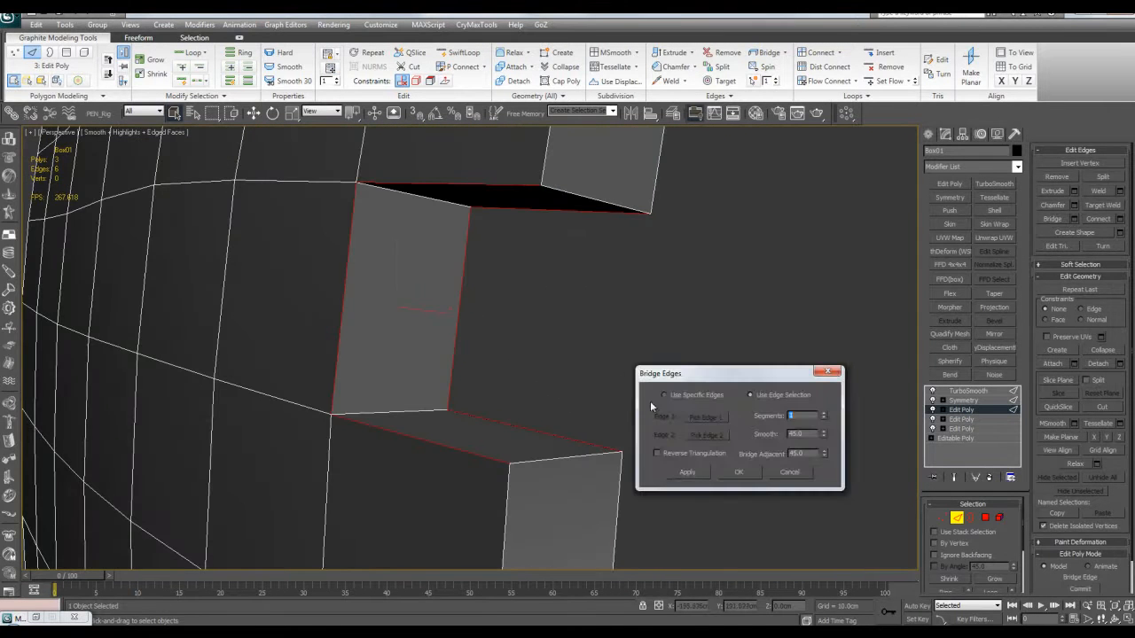
pyautogui.click(734, 470)
# Bridge the open front and back edges around the upper gap beside the notch with 1 segment
pyautogui.scroll(-3, 572, 238)
pyautogui.keyDown('alt'); pyautogui.moveTo(572, 238); pyautogui.dragTo(603, 266, button='middle'); pyautogui.keyUp('alt')
pyautogui.moveTo(602, 265); pyautogui.dragTo(613, 475, button='middle')
pyautogui.keyDown('alt'); pyautogui.moveTo(537, 348); pyautogui.dragTo(516, 270, button='middle'); pyautogui.keyUp('alt')
pyautogui.hotkey('alt', 'x')
pyautogui.moveTo(470, 251); pyautogui.dragTo(555, 280)
pyautogui.hotkey('alt', 'x')
pyautogui.hotkey('shift', 'b')
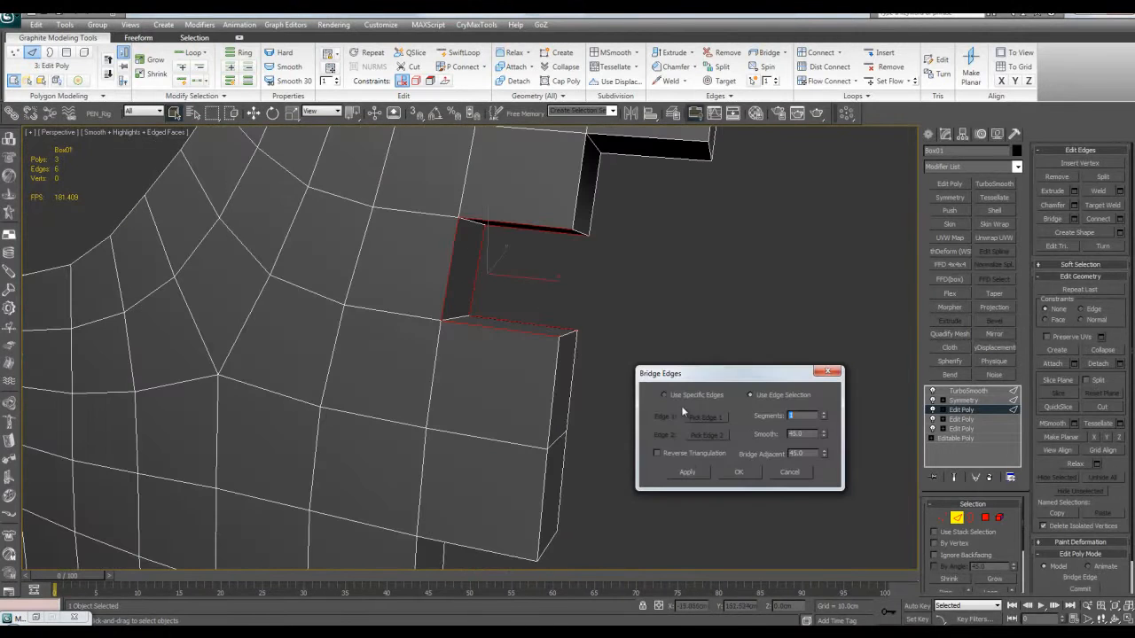
pyautogui.click(732, 472)
# Insert a SwiftLoop edge loop on the front face close to the shell's outer side border
pyautogui.press('F4')
pyautogui.scroll(-4, 715, 441)
pyautogui.keyDown('alt'); pyautogui.moveTo(715, 441); pyautogui.dragTo(647, 373, button='middle'); pyautogui.keyUp('alt')
pyautogui.press('F4')
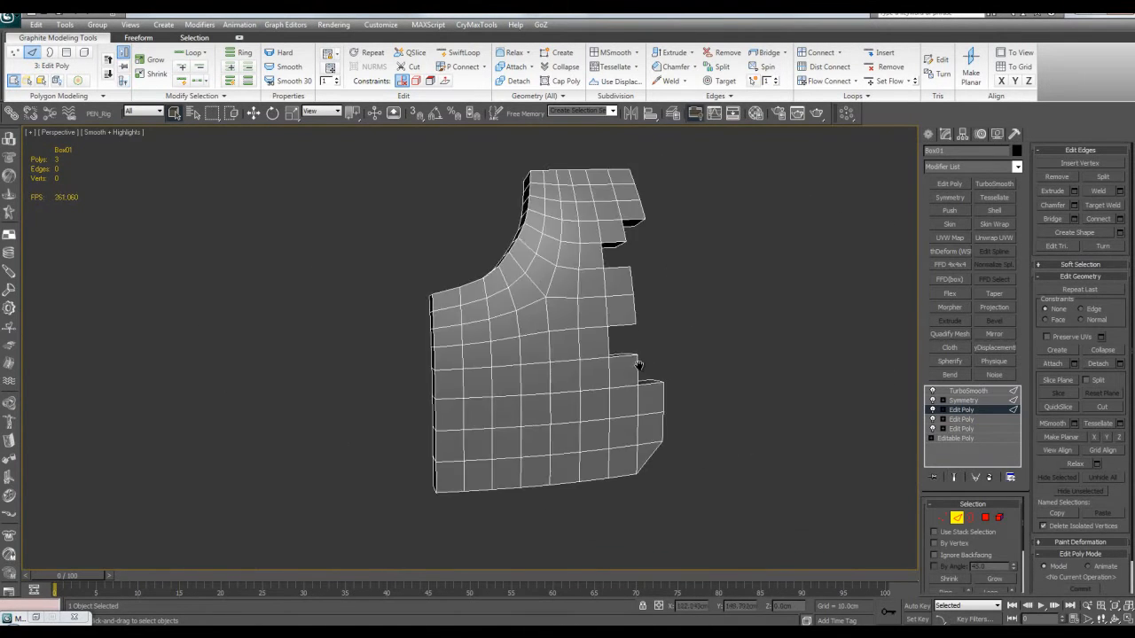
pyautogui.scroll(5, 602, 314)
pyautogui.keyDown('alt'); pyautogui.moveTo(602, 315); pyautogui.dragTo(601, 318, button='middle'); pyautogui.keyUp('alt')
pyautogui.hotkey('alt', '1')
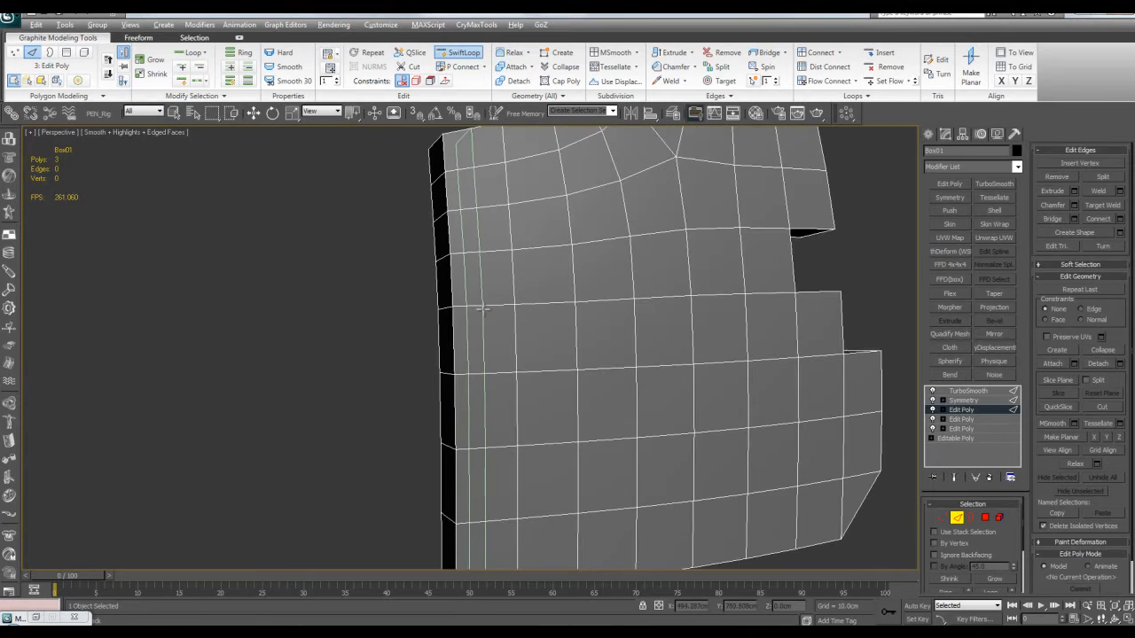
pyautogui.click(483, 307)
# Connect the ring of edges across the outer side wall with 1 segment
pyautogui.press('w')
pyautogui.keyDown('alt'); pyautogui.moveTo(502, 303); pyautogui.dragTo(496, 299, button='middle'); pyautogui.keyUp('alt')
pyautogui.press('q')
pyautogui.click(474, 294)
pyautogui.hotkey('alt', 'r')
pyautogui.hotkey('ctrl', 'shift', 'e')
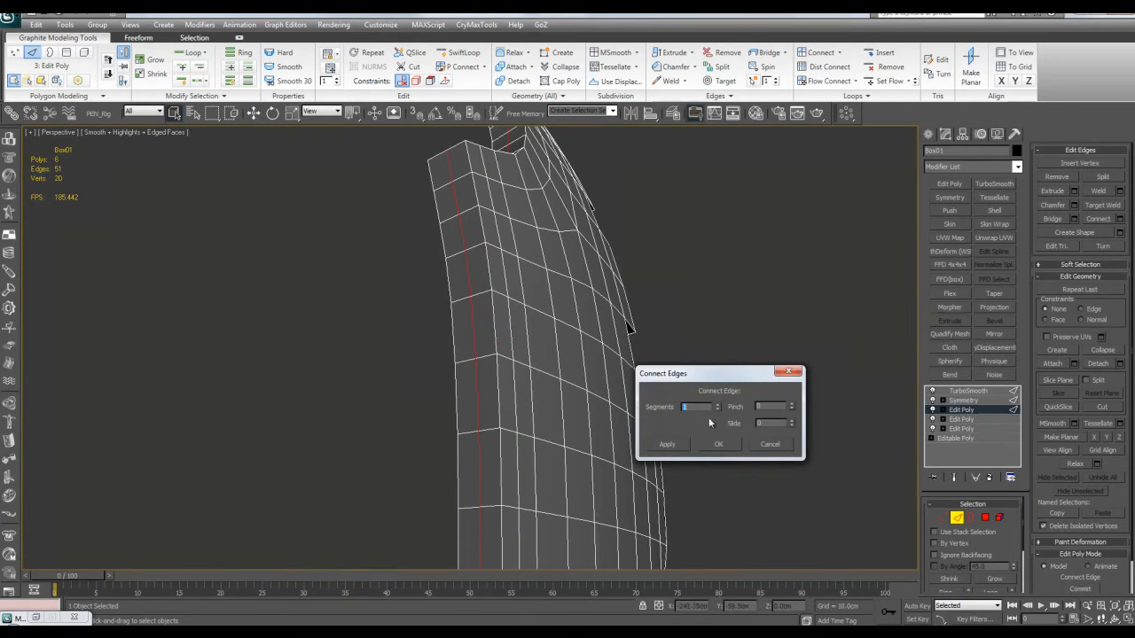
pyautogui.click(714, 444)
# Delete four polygons wrapping around the outer side corner, near the shell's lower end
pyautogui.press('4')
pyautogui.press('2')
pyautogui.click(499, 452)
pyautogui.moveTo(496, 386); pyautogui.dragTo(508, 329, button='middle')
pyautogui.press('4')
pyautogui.click(520, 400)
pyautogui.keyDown('ctrl'); pyautogui.click(505, 394); pyautogui.keyUp('ctrl')
pyautogui.keyDown('ctrl'); pyautogui.click(502, 362); pyautogui.keyUp('ctrl')
pyautogui.keyDown('ctrl'); pyautogui.click(513, 361); pyautogui.keyUp('ctrl')
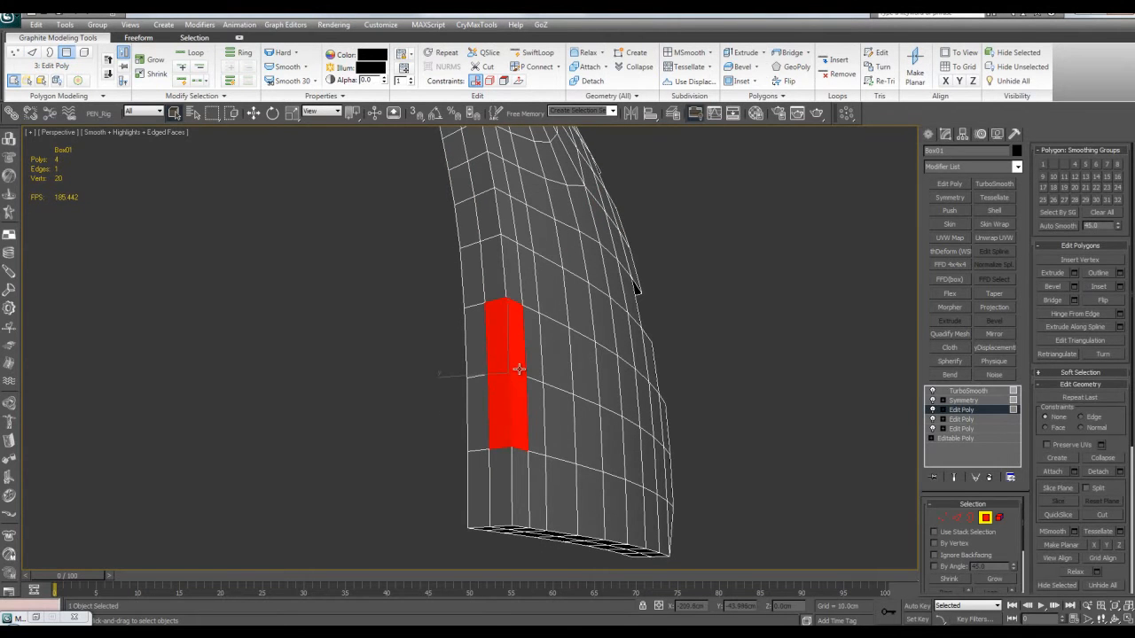
pyautogui.press('Delete')
# Extend the side corner cutout upward by removing the corner edges directly above the opening
pyautogui.moveTo(517, 372); pyautogui.dragTo(519, 385, button='middle')
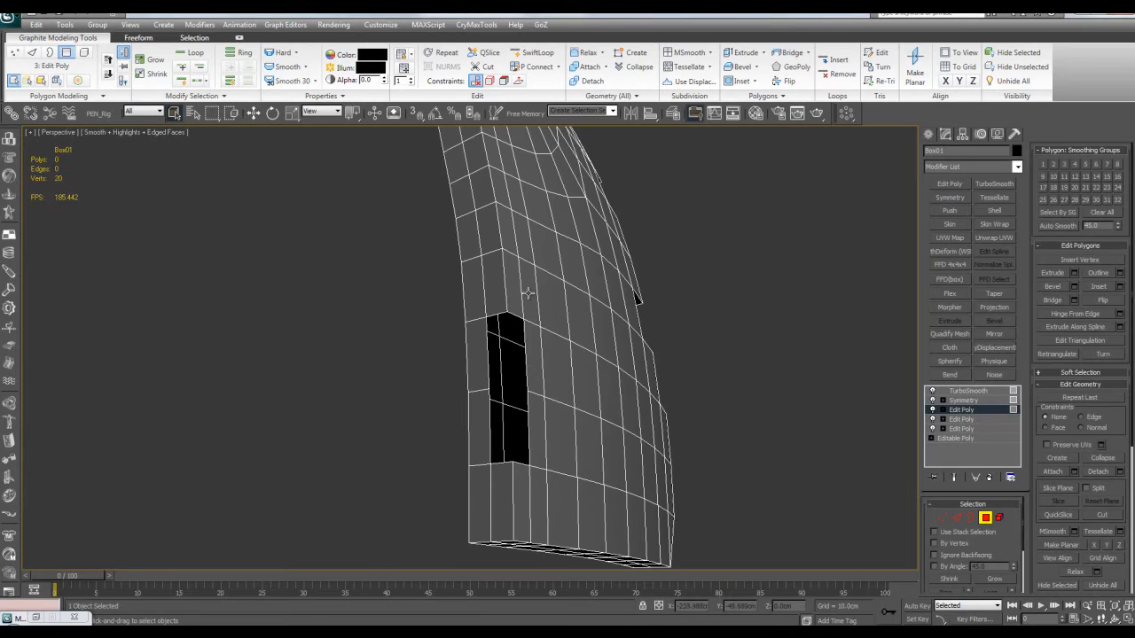
pyautogui.press('2')
pyautogui.click(502, 278)
pyautogui.keyDown('ctrl'); pyautogui.click(499, 228); pyautogui.keyUp('ctrl')
pyautogui.keyDown('alt'); pyautogui.moveTo(499, 229); pyautogui.dragTo(407, 300, button='middle'); pyautogui.keyUp('alt')
pyautogui.click(536, 301)
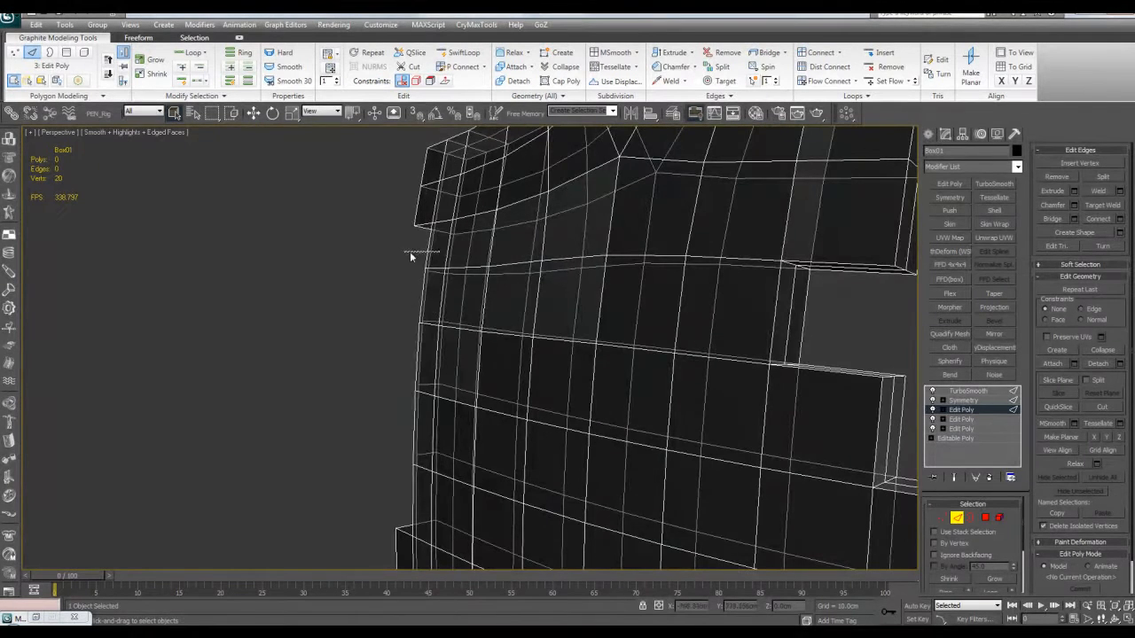
# Bridge the open vertical edges on both sides of the side corner cutout, using edge selection
pyautogui.moveTo(416, 238); pyautogui.dragTo(440, 254)
pyautogui.keyDown('ctrl'); pyautogui.moveTo(415, 280); pyautogui.dragTo(439, 298); pyautogui.keyUp('ctrl')
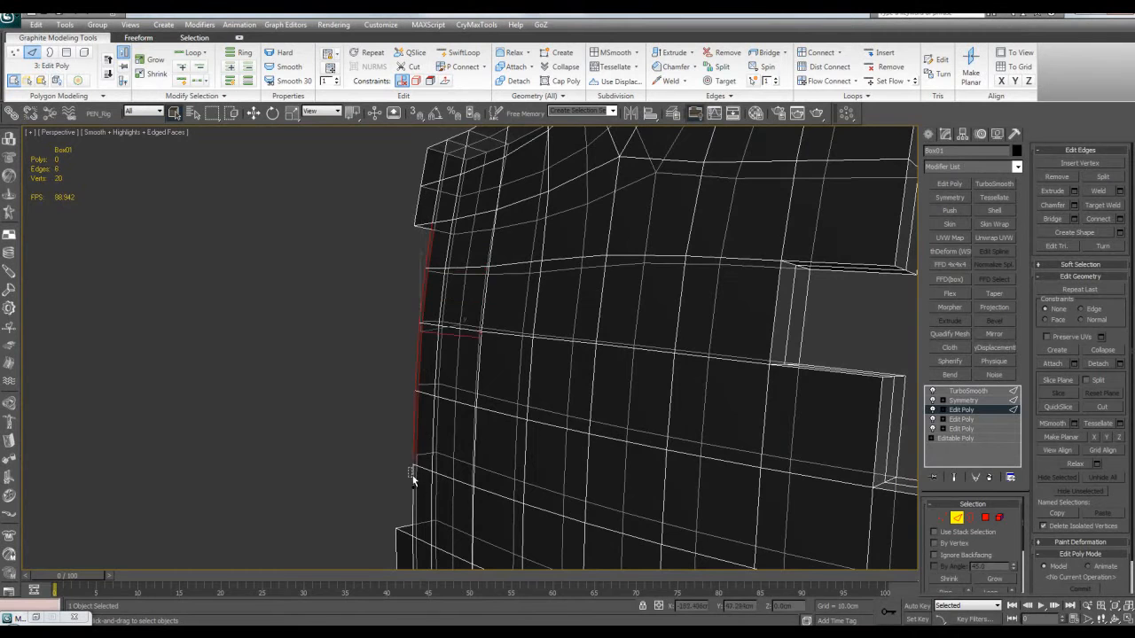
pyautogui.moveTo(440, 511)
pyautogui.keyDown('alt'); pyautogui.mouseDown(button='middle')
pyautogui.moveTo(541, 474)
pyautogui.moveTo(600, 499)
pyautogui.moveTo(597, 490)
pyautogui.mouseUp(button='middle'); pyautogui.keyUp('alt')
pyautogui.click(535, 461)
pyautogui.hotkey('ctrl', 'z')
pyautogui.keyDown('alt'); pyautogui.click(532, 450); pyautogui.keyUp('alt')
pyautogui.keyDown('alt'); pyautogui.moveTo(532, 450); pyautogui.dragTo(600, 451, button='middle'); pyautogui.keyUp('alt')
pyautogui.hotkey('ctrl', 'shift', 'b')
pyautogui.click(739, 473)
# Cap the small triangular openings at the lower and upper ends of the side cutout
pyautogui.keyDown('alt'); pyautogui.moveTo(590, 493); pyautogui.dragTo(593, 375, button='middle'); pyautogui.keyUp('alt')
pyautogui.press('3')
pyautogui.click(473, 425)
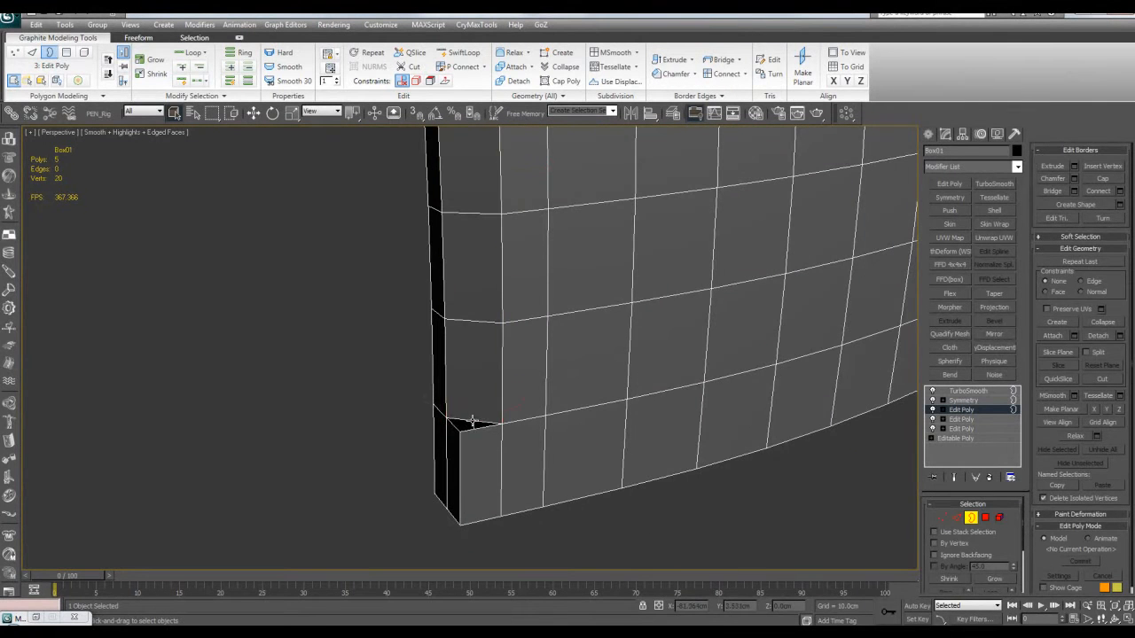
pyautogui.keyDown('alt'); pyautogui.moveTo(561, 427); pyautogui.dragTo(511, 290, button='middle'); pyautogui.keyUp('alt')
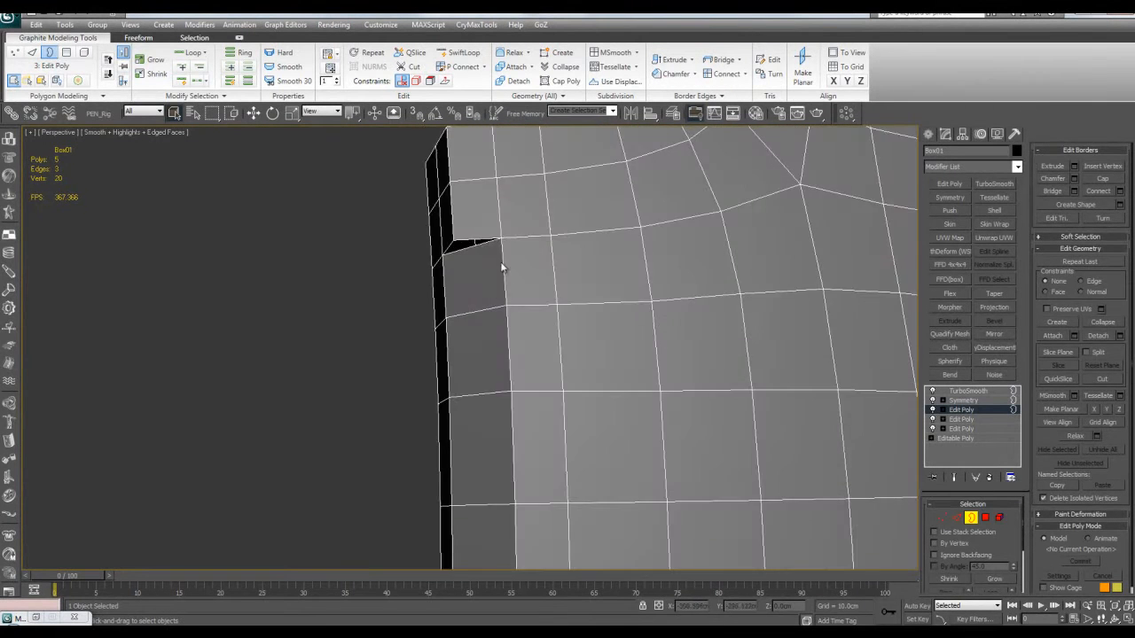
pyautogui.click(369, 319)
# Slide the corner vertex at the cutout's lower end downward with the Edge constraint on
pyautogui.press('F4')
pyautogui.scroll(-4, 572, 302)
pyautogui.keyDown('alt'); pyautogui.moveTo(574, 301); pyautogui.dragTo(640, 285, button='middle'); pyautogui.keyUp('alt')
pyautogui.press('F4')
pyautogui.scroll(2, 640, 284)
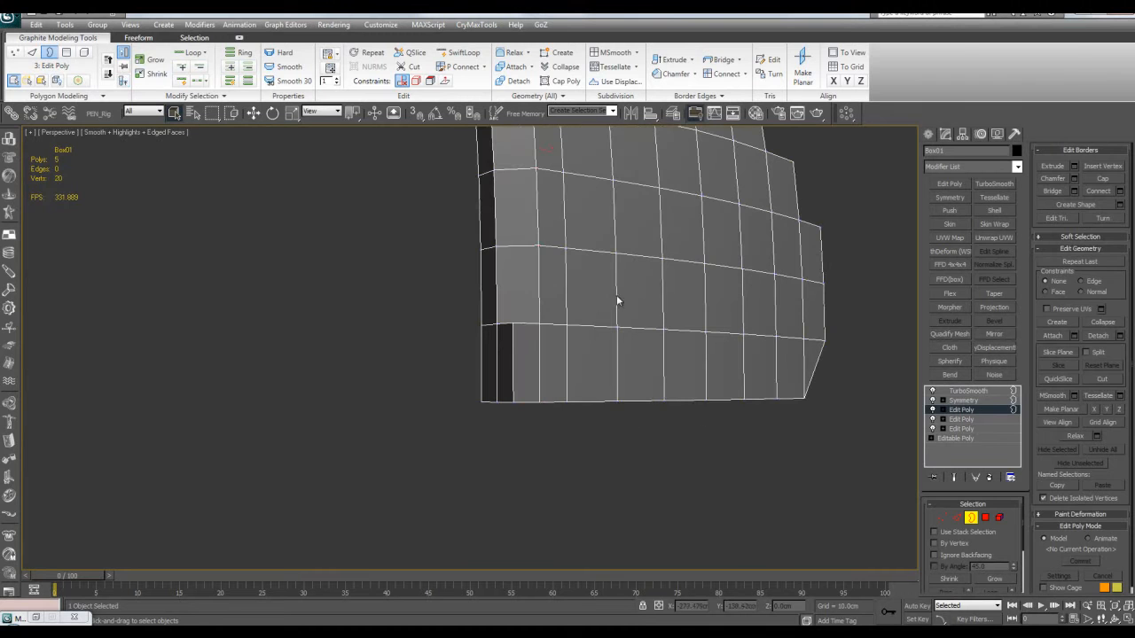
pyautogui.press('1')
pyautogui.click(515, 324)
pyautogui.press('w')
pyautogui.hotkey('shift', 'x')
pyautogui.scroll(4, 532, 310)
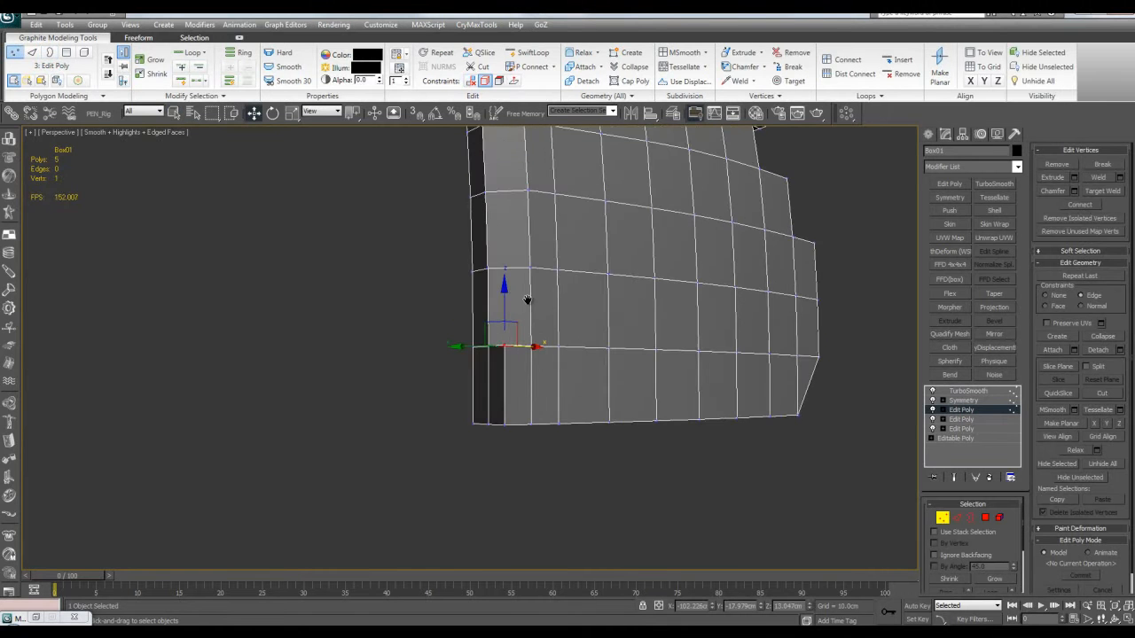
pyautogui.keyDown('alt'); pyautogui.moveTo(556, 340); pyautogui.dragTo(842, 342, button='middle'); pyautogui.keyUp('alt')
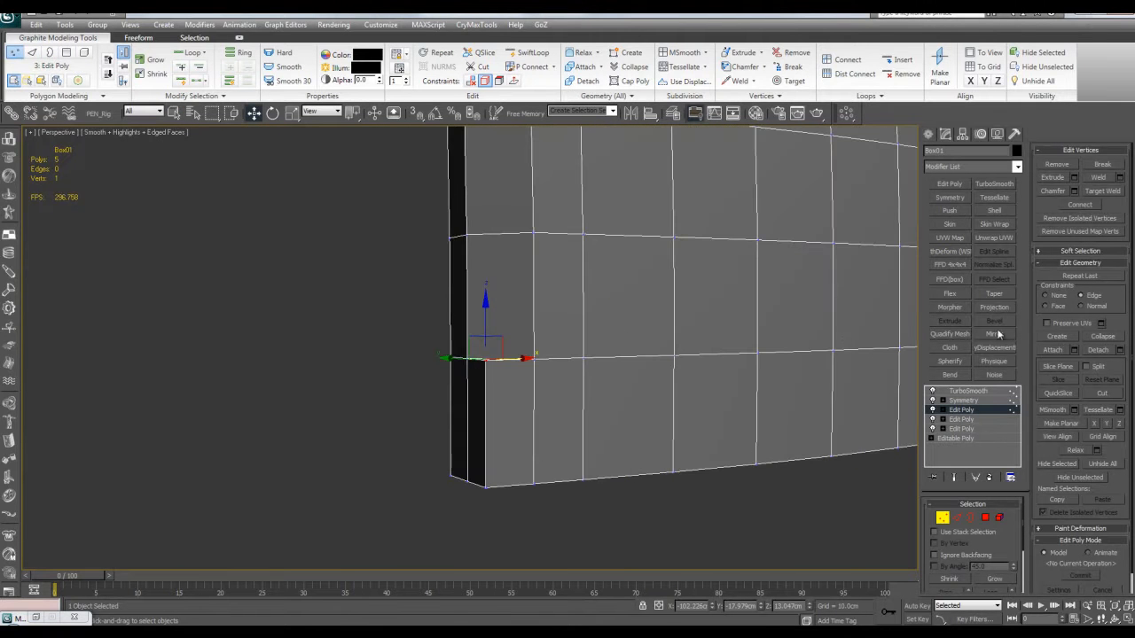
pyautogui.moveTo(492, 308); pyautogui.dragTo(492, 347)
# Slide the corner vertex at the cutout's upper end upward along its edge and turn the constraint off
pyautogui.keyDown('alt'); pyautogui.moveTo(492, 348); pyautogui.dragTo(515, 417, button='middle'); pyautogui.keyUp('alt')
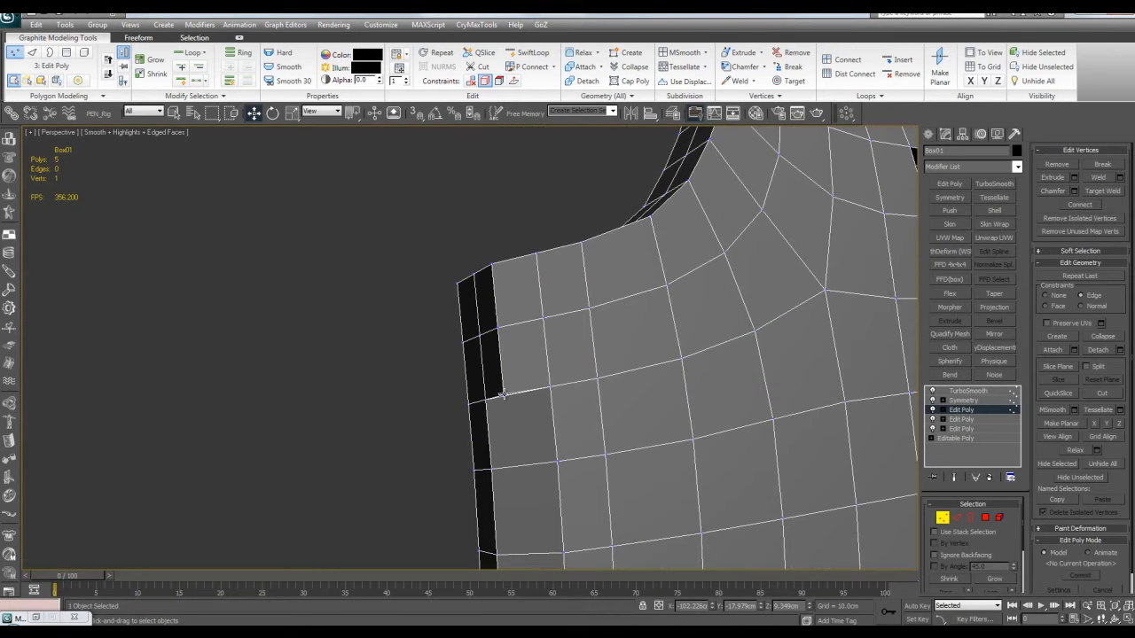
pyautogui.moveTo(504, 357); pyautogui.dragTo(503, 327)
pyautogui.hotkey('shift', 'x')
pyautogui.press('q')
# Examine the smoothed, mirrored result around the central gaps and the side cutout without edged faces
pyautogui.press('`')
pyautogui.scroll(-5, 565, 345)
pyautogui.press('F4')
pyautogui.moveTo(565, 345); pyautogui.dragTo(573, 385, button='middle')
pyautogui.scroll(4, 573, 345)
pyautogui.press('1')
pyautogui.scroll(3, 572, 384)
pyautogui.moveTo(559, 289); pyautogui.dragTo(518, 256, button='middle')
pyautogui.moveTo(641, 292); pyautogui.dragTo(837, 355, button='middle')
pyautogui.scroll(-3, 527, 332)
pyautogui.scroll(3, 837, 355)
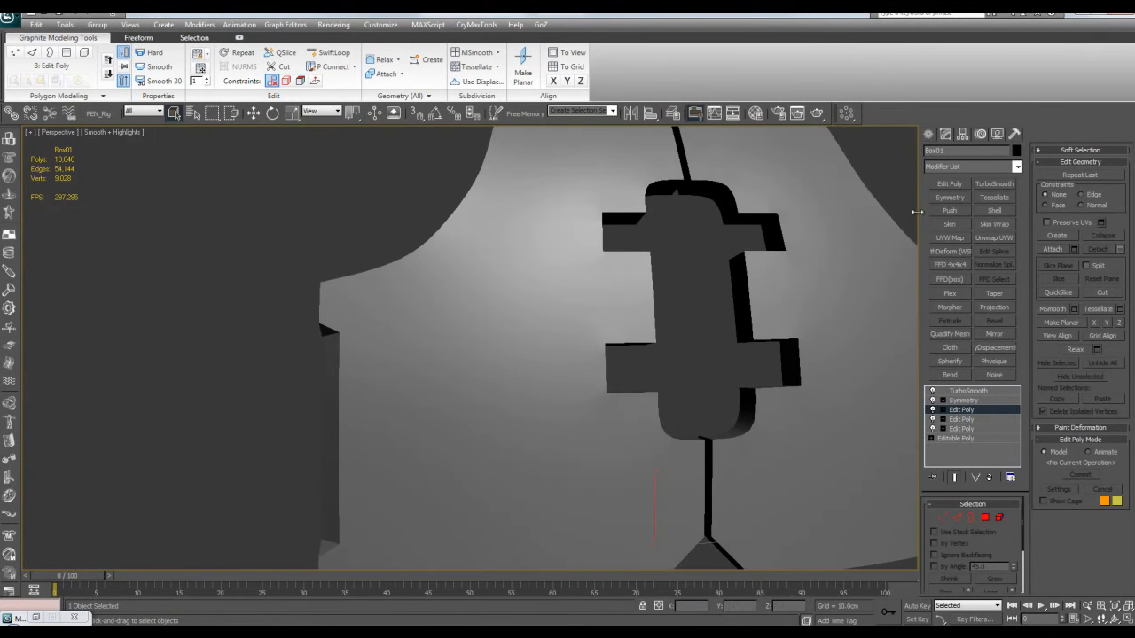
# Add a fourth Edit Poly modifier below Symmetry, enable Ignore Backfacing for polygon selection and make the mesh see-through
pyautogui.click(941, 187)
pyautogui.moveTo(686, 257); pyautogui.dragTo(633, 329, button='middle')
pyautogui.press('F4')
pyautogui.scroll(4, 633, 329)
pyautogui.press('1')
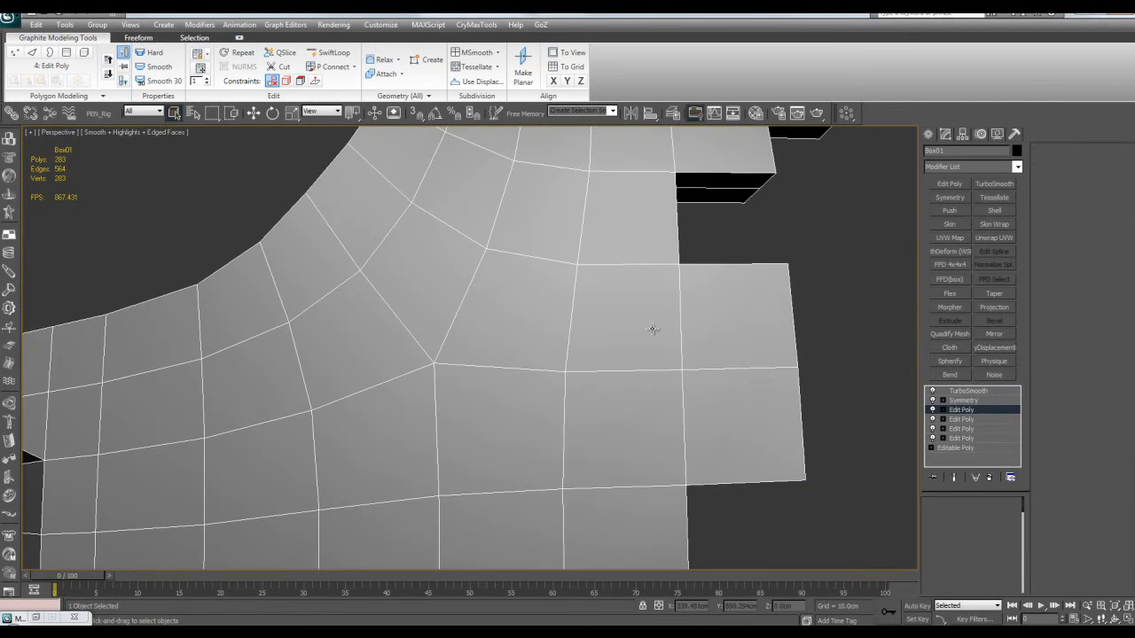
pyautogui.scroll(-2, 660, 333)
pyautogui.press('4')
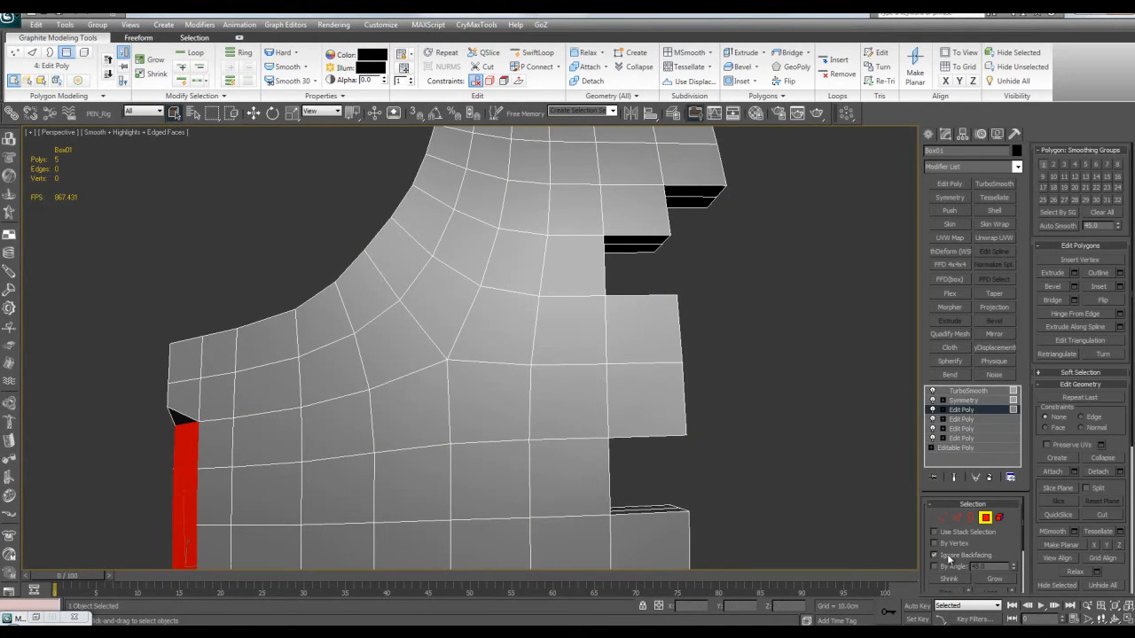
pyautogui.click(757, 378)
pyautogui.moveTo(625, 319); pyautogui.dragTo(631, 394, button='middle')
pyautogui.hotkey('alt', 'x')
pyautogui.click(512, 403)
pyautogui.keyDown('ctrl'); pyautogui.click(602, 420); pyautogui.keyUp('ctrl')
pyautogui.keyDown('ctrl'); pyautogui.click(638, 422); pyautogui.keyUp('ctrl')
pyautogui.click(796, 378)
# Select the front polygons of the upper chest area, down to the first row below the upper gap
pyautogui.moveTo(694, 308); pyautogui.dragTo(689, 365, button='middle')
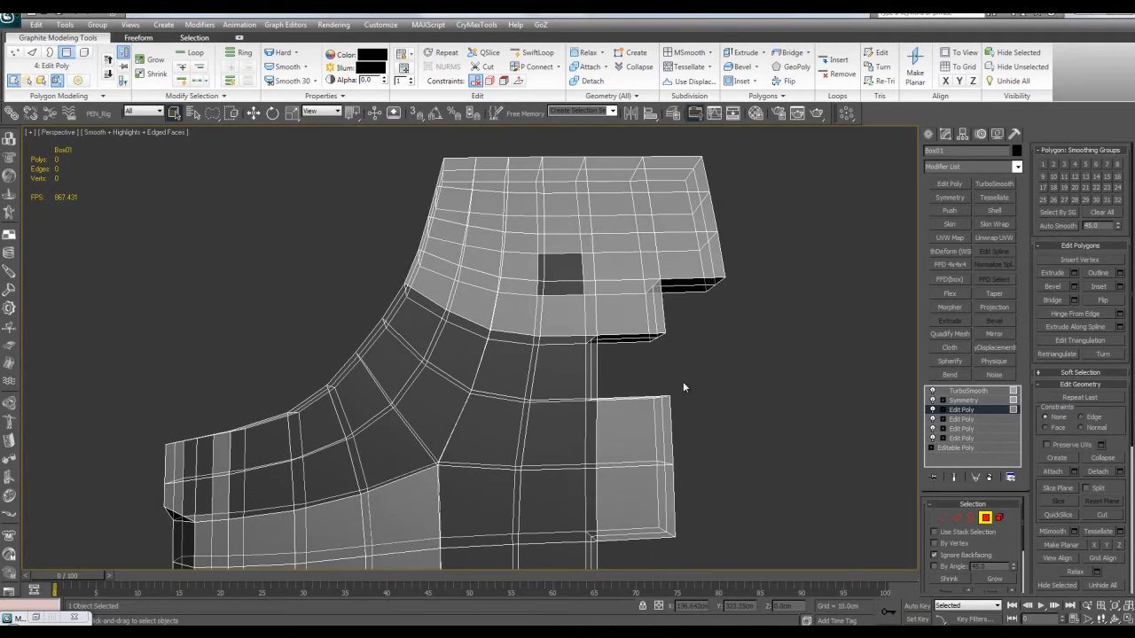
pyautogui.moveTo(678, 408)
pyautogui.mouseDown()
pyautogui.moveTo(588, 430)
pyautogui.moveTo(426, 392)
pyautogui.moveTo(579, 293)
pyautogui.moveTo(639, 246)
pyautogui.moveTo(665, 198)
pyautogui.moveTo(525, 197)
pyautogui.moveTo(458, 223)
pyautogui.mouseUp()
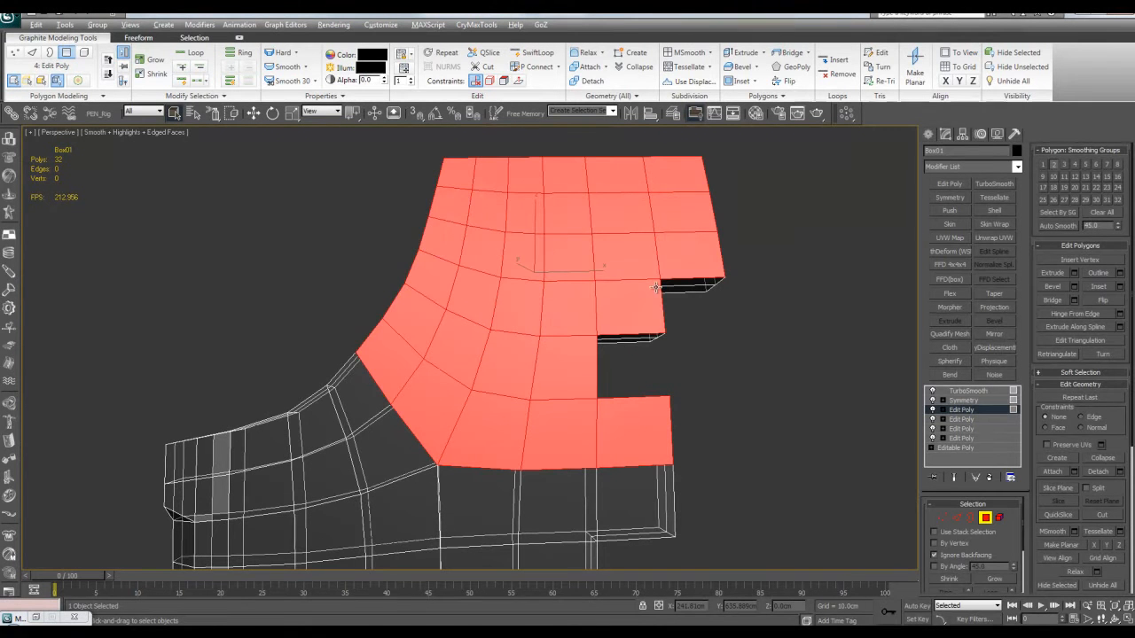
pyautogui.moveTo(656, 287); pyautogui.dragTo(652, 291)
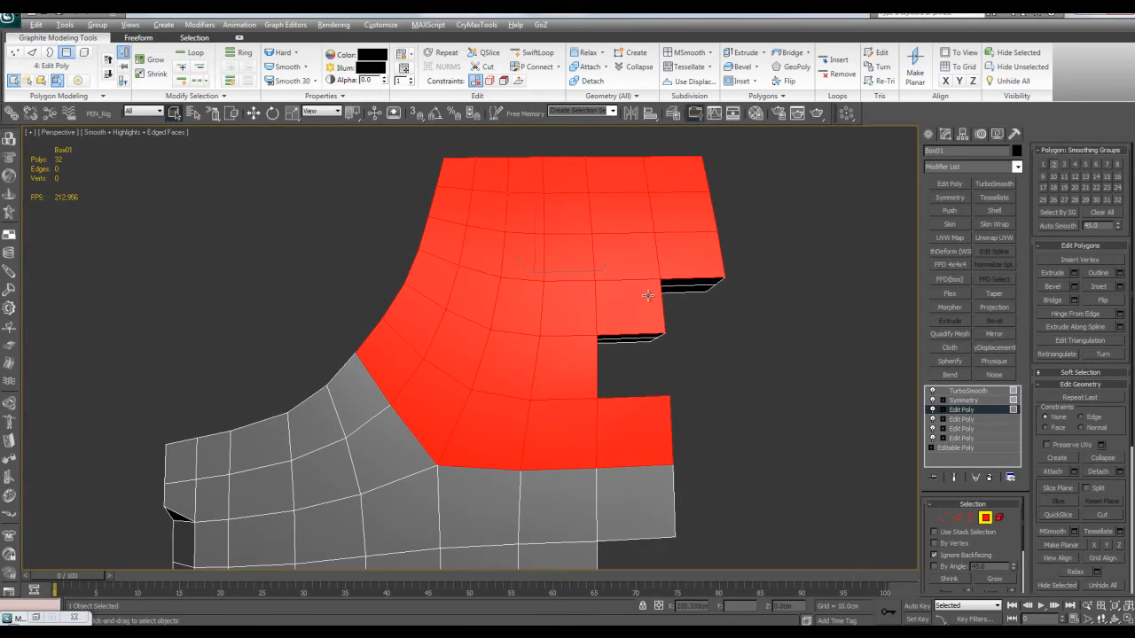
pyautogui.moveTo(650, 289); pyautogui.dragTo(574, 319, button='middle')
pyautogui.moveTo(407, 287); pyautogui.dragTo(456, 256, button='middle')
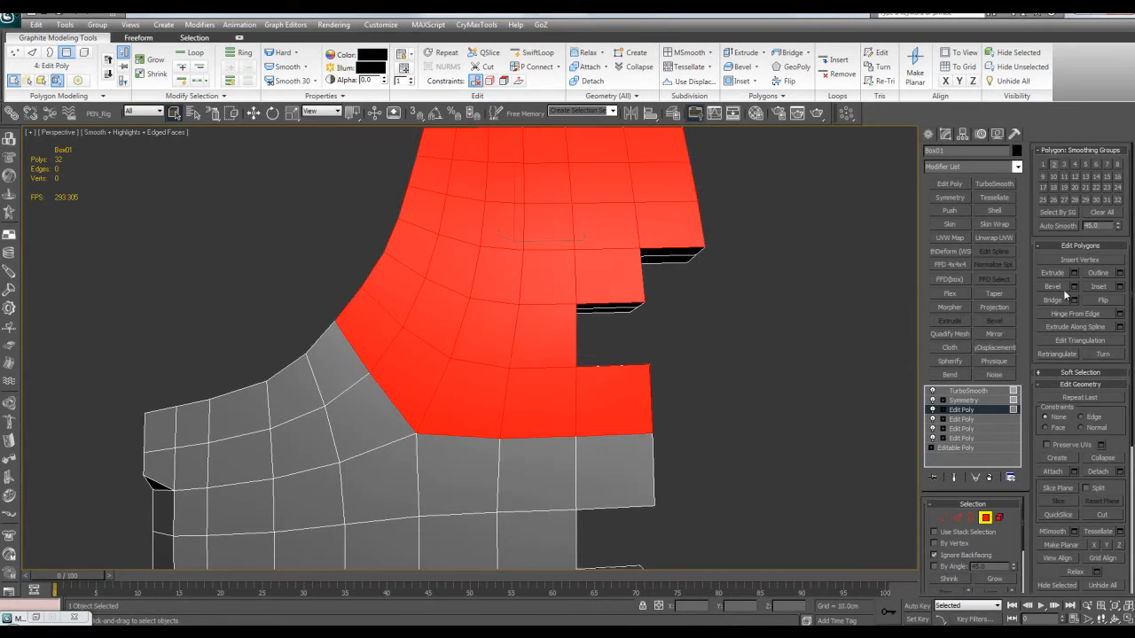
# Bevel the selected chest polygons by Local Normal with a height of 6.14 cm and no outline amount
pyautogui.keyDown('alt'); pyautogui.moveTo(783, 399); pyautogui.dragTo(599, 393, button='middle'); pyautogui.keyUp('alt')
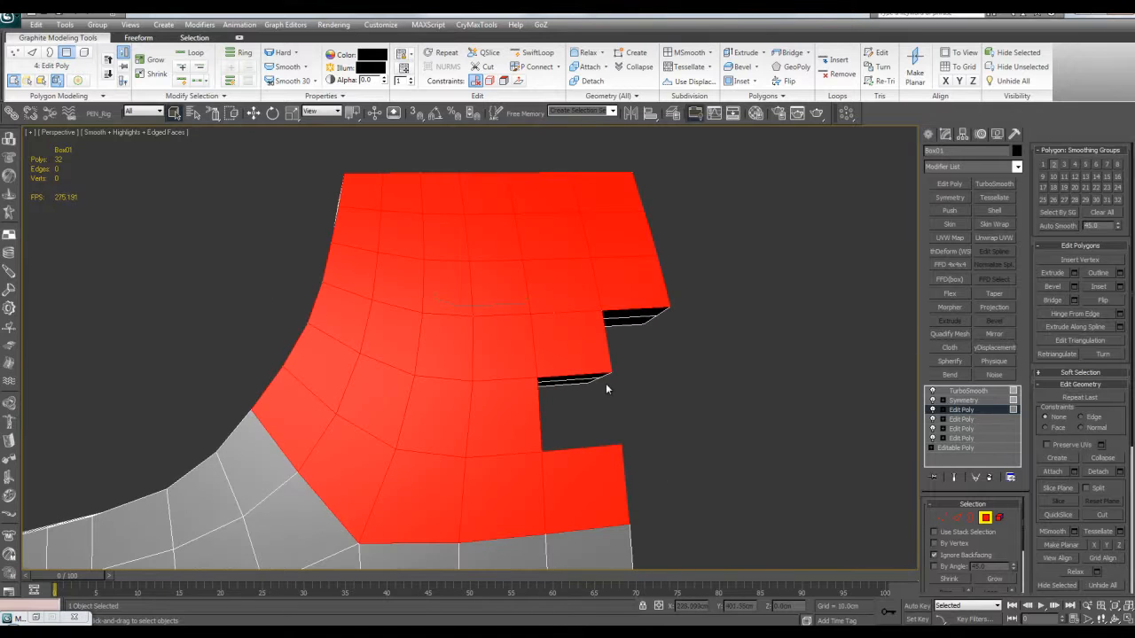
pyautogui.moveTo(679, 355)
pyautogui.keyDown('alt'); pyautogui.mouseDown(button='middle')
pyautogui.moveTo(688, 296)
pyautogui.moveTo(674, 319)
pyautogui.moveTo(689, 319)
pyautogui.moveTo(683, 328)
pyautogui.moveTo(719, 294)
pyautogui.moveTo(706, 337)
pyautogui.moveTo(666, 370)
pyautogui.moveTo(552, 379)
pyautogui.moveTo(658, 375)
pyautogui.moveTo(695, 352)
pyautogui.mouseUp(button='middle'); pyautogui.keyUp('alt')
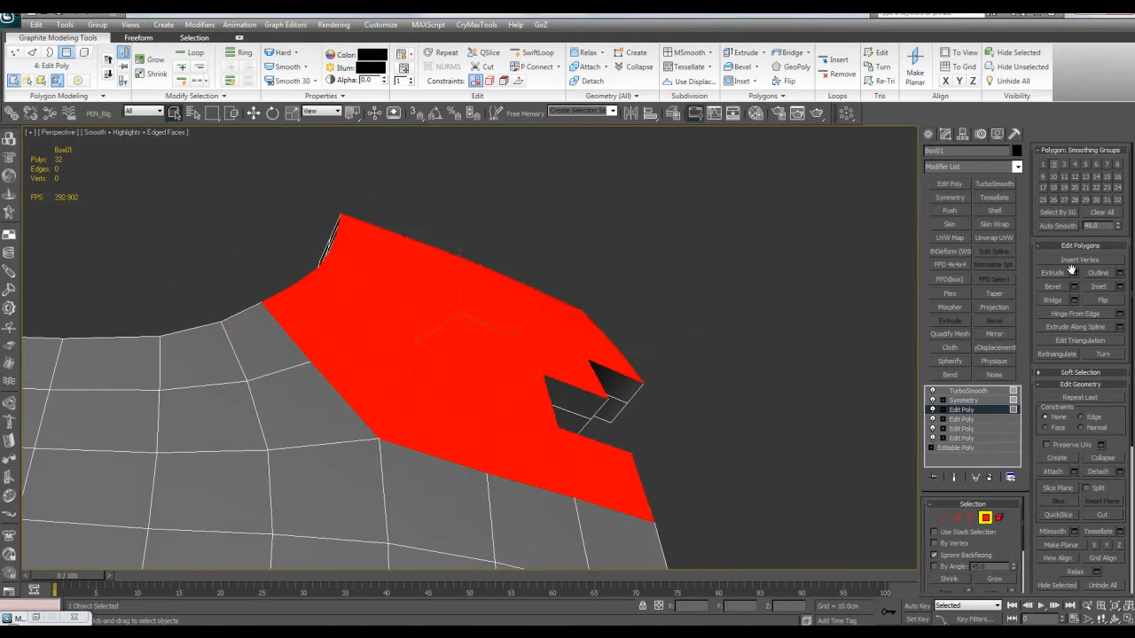
pyautogui.click(1074, 287)
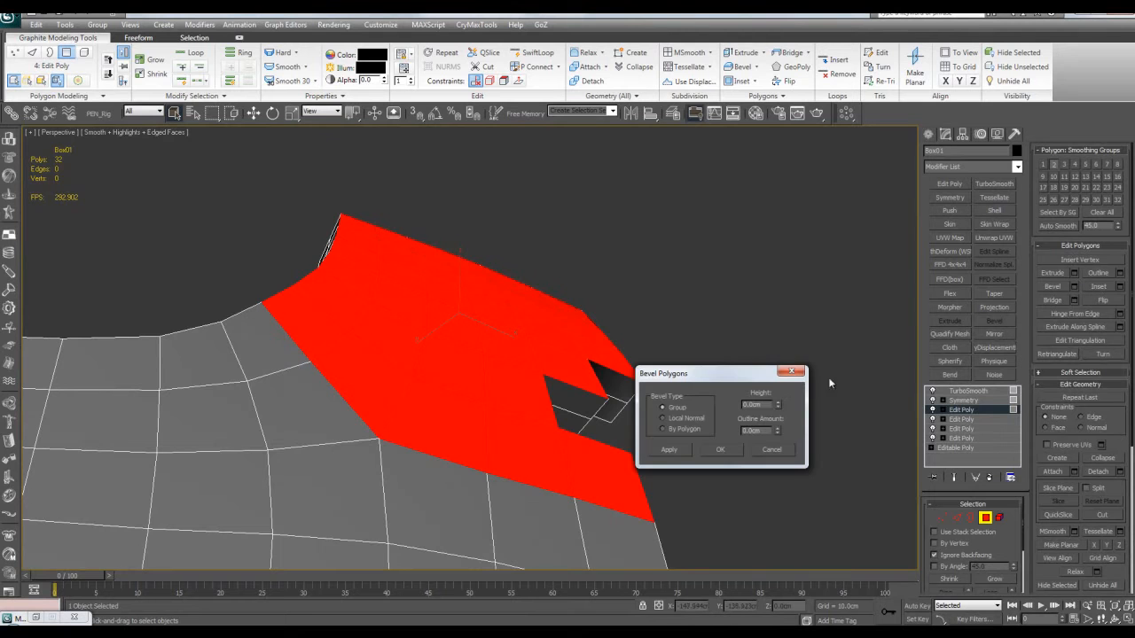
pyautogui.click(695, 421)
pyautogui.keyDown('alt'); pyautogui.moveTo(762, 354); pyautogui.dragTo(783, 360, button='middle'); pyautogui.keyUp('alt')
pyautogui.moveTo(781, 407); pyautogui.dragTo(702, 33)
pyautogui.keyDown('alt'); pyautogui.moveTo(552, 272); pyautogui.dragTo(601, 312, button='middle'); pyautogui.keyUp('alt')
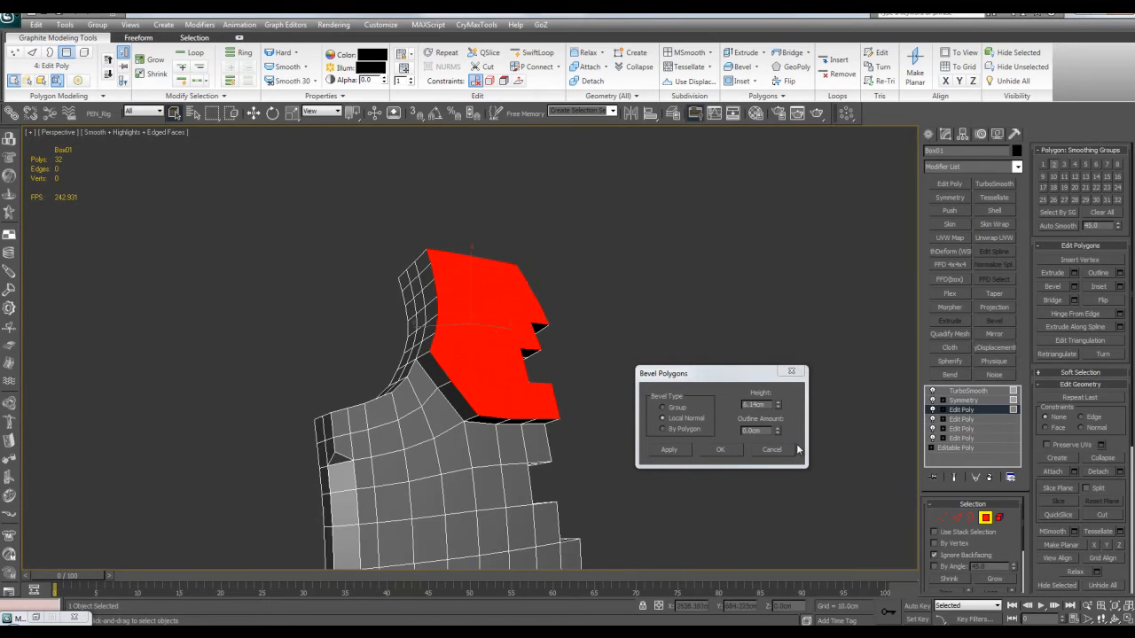
pyautogui.click(727, 446)
# Clear the selection and examine the smoothed raised chest section around the central opening without edged faces
pyautogui.keyDown('alt'); pyautogui.moveTo(726, 446); pyautogui.dragTo(623, 372, button='middle'); pyautogui.keyUp('alt')
pyautogui.click(656, 365)
pyautogui.press('F4')
pyautogui.scroll(-2, 650, 348)
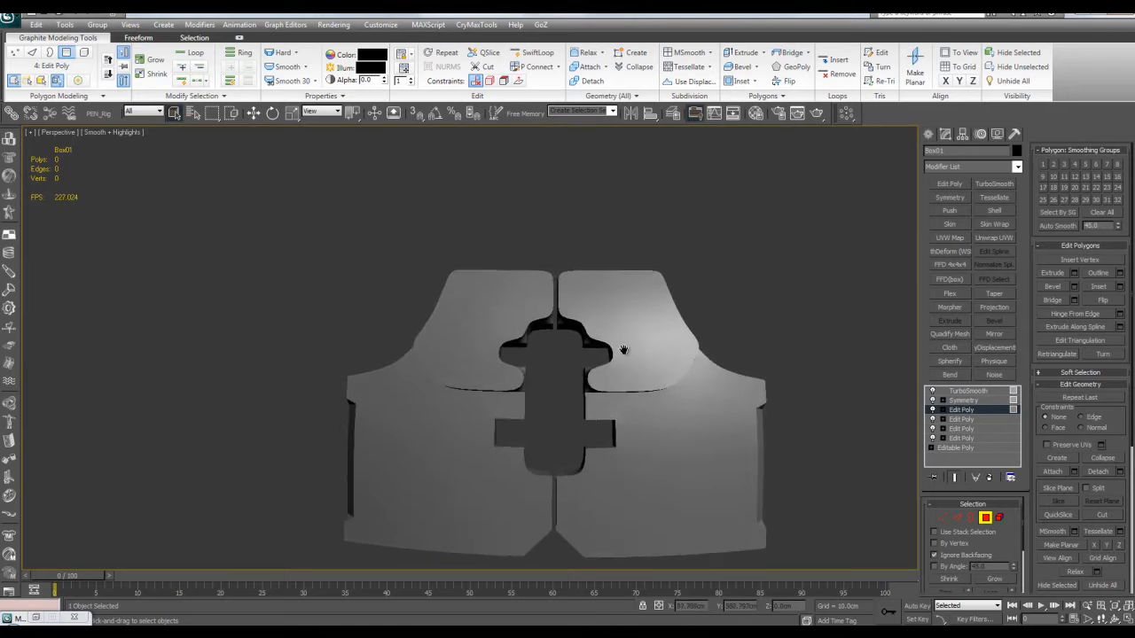
pyautogui.scroll(5, 620, 337)
pyautogui.keyDown('alt'); pyautogui.moveTo(605, 328); pyautogui.dragTo(602, 331, button='middle'); pyautogui.keyUp('alt')
pyautogui.scroll(3, 594, 337)
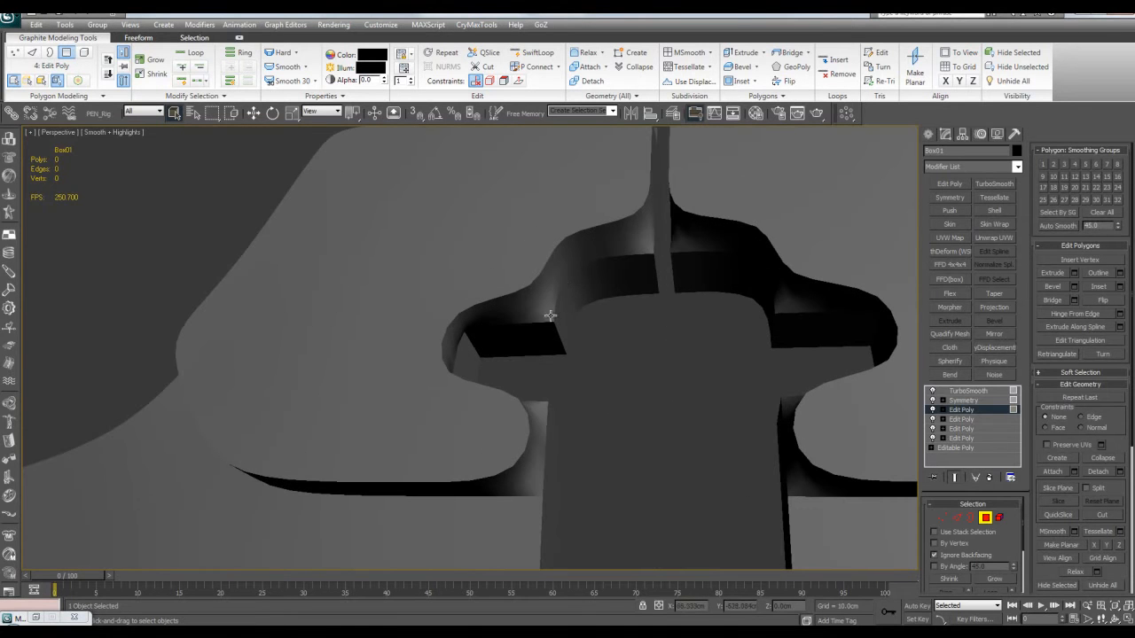
pyautogui.keyDown('alt'); pyautogui.moveTo(543, 304); pyautogui.dragTo(629, 307); pyautogui.keyUp('alt')
pyautogui.press('`')
pyautogui.keyDown('alt'); pyautogui.moveTo(629, 306); pyautogui.dragTo(617, 336, button='middle'); pyautogui.keyUp('alt')
# Select the lower front edge loop of the raised chest section for moving, with edged faces displayed
pyautogui.press('F4')
pyautogui.press('2')
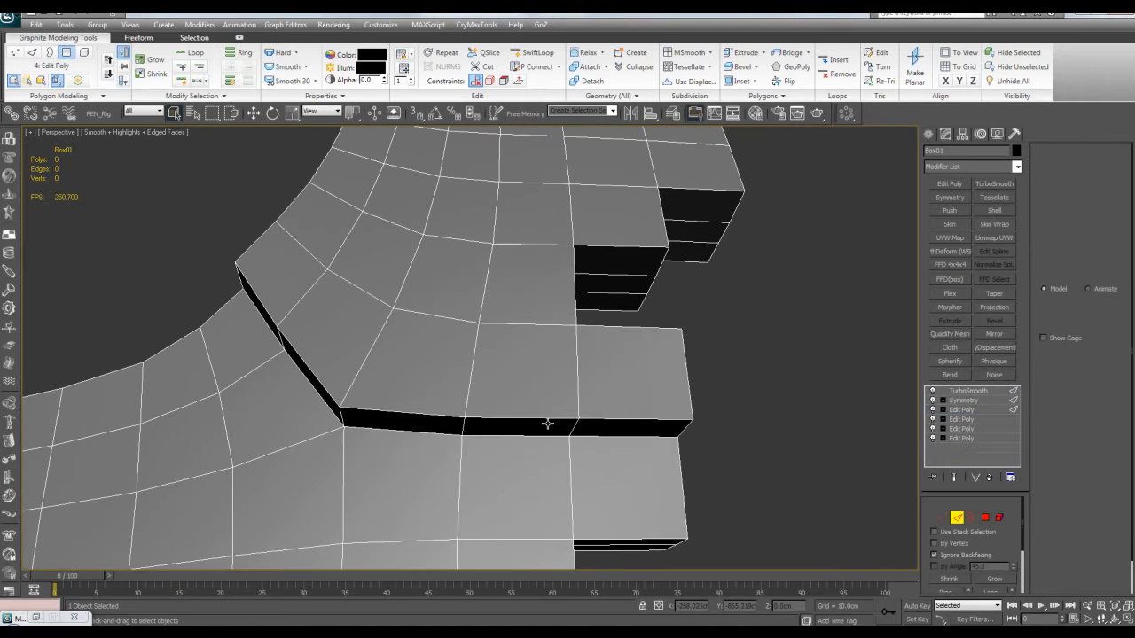
pyautogui.moveTo(546, 420); pyautogui.dragTo(578, 402, button='middle')
pyautogui.doubleClick(578, 402)
pyautogui.press('w')
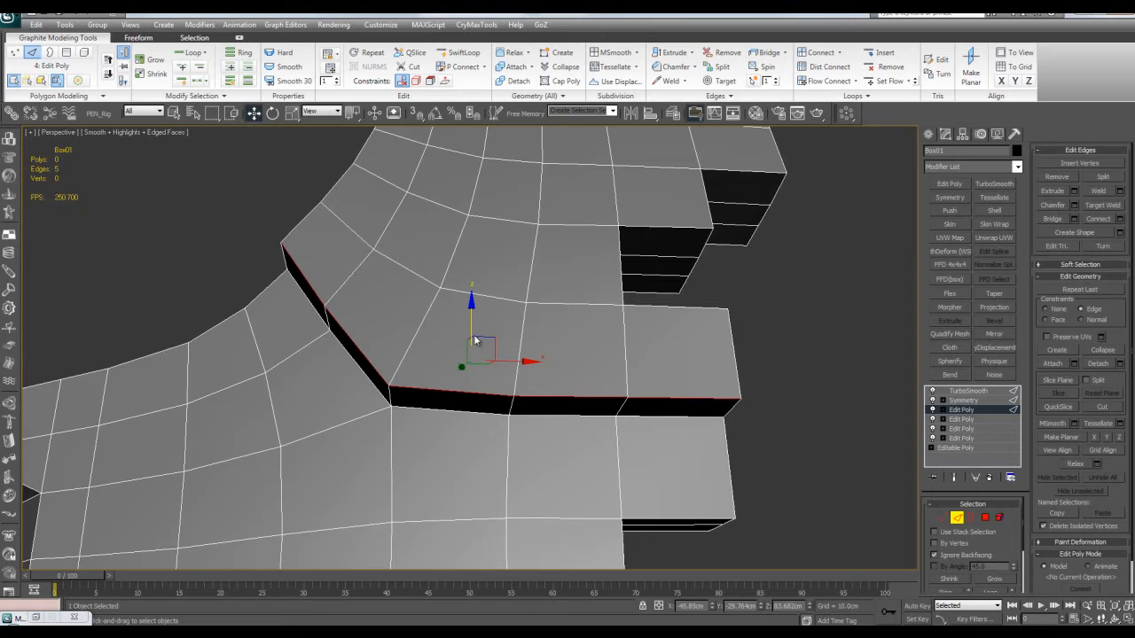
# Try moving the raised section's lower front edge loop upward without a constraint, and undo the move
pyautogui.moveTo(472, 329); pyautogui.dragTo(475, 284)
pyautogui.rightClick(476, 303)
pyautogui.rightClick(508, 313)
pyautogui.rightClick(476, 293)
pyautogui.rightClick(475, 284)
pyautogui.moveTo(495, 340); pyautogui.dragTo(498, 308)
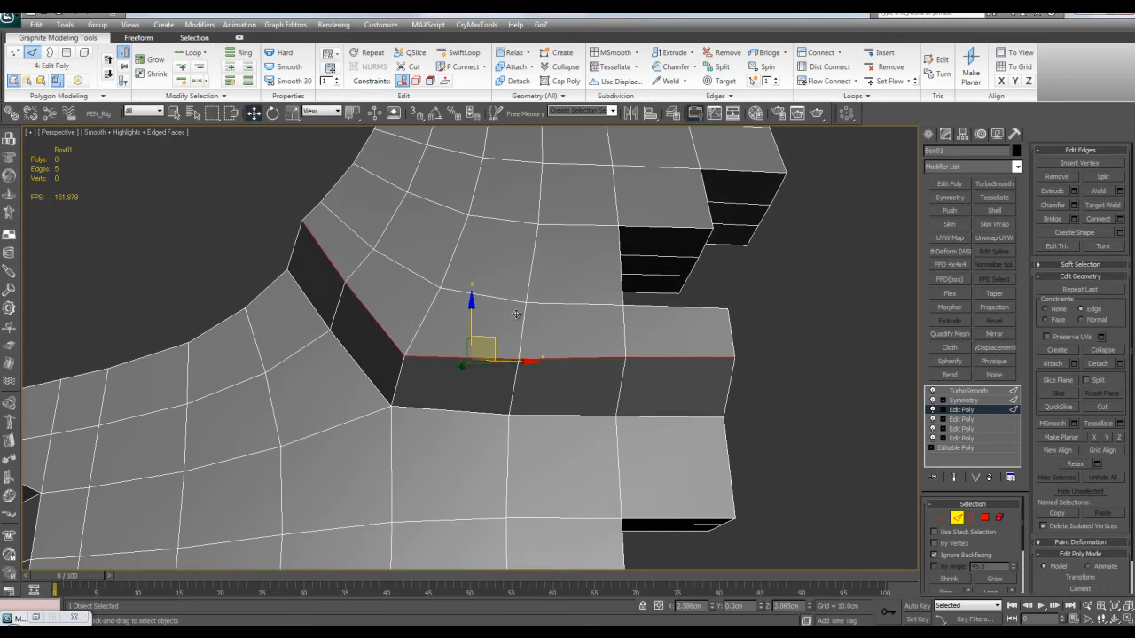
pyautogui.moveTo(546, 369); pyautogui.dragTo(553, 319, button='middle')
pyautogui.hotkey('ctrl', 'z')
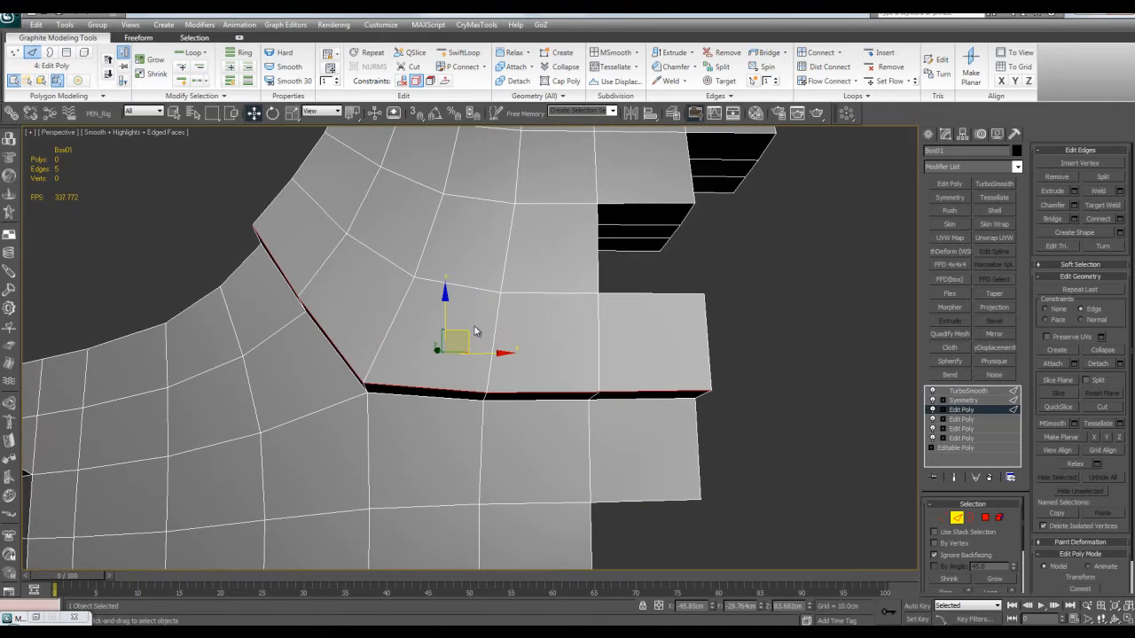
# Try sliding the raised section's lower front edge loop with the Edge constraint on, and undo the move
pyautogui.moveTo(447, 320); pyautogui.dragTo(472, 307)
pyautogui.hotkey('ctrl', 'z')
# Slide the lower front edge loop slightly along its adjoining edges, turn off the Edge constraint and clear the selection
pyautogui.keyDown('alt'); pyautogui.moveTo(541, 340); pyautogui.dragTo(670, 425); pyautogui.keyUp('alt')
pyautogui.moveTo(381, 295); pyautogui.dragTo(382, 292)
pyautogui.hotkey('shift', 'x')
pyautogui.press('q')
pyautogui.click(765, 386)
# Select the strip of six side-wall polygons along the raised chest section's curved outer border
pyautogui.scroll(-5, 681, 395)
pyautogui.keyDown('alt'); pyautogui.moveTo(680, 395); pyautogui.dragTo(610, 390, button='middle'); pyautogui.keyUp('alt')
pyautogui.hotkey('ctrl', 'e')
pyautogui.hotkey('ctrl', 'e')
pyautogui.click(467, 353)
pyautogui.click(448, 321)
pyautogui.click(446, 354)
pyautogui.click(468, 350)
pyautogui.keyDown('ctrl'); pyautogui.click(467, 315); pyautogui.keyUp('ctrl')
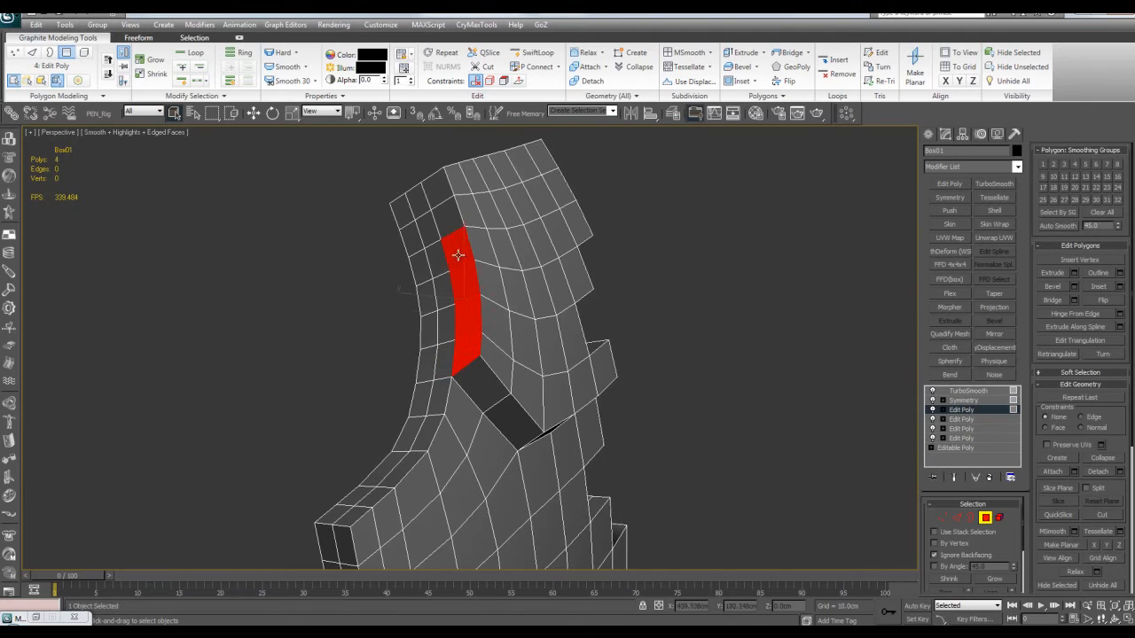
pyautogui.keyDown('ctrl'); pyautogui.click(440, 192); pyautogui.keyUp('ctrl')
pyautogui.keyDown('alt'); pyautogui.moveTo(478, 217); pyautogui.dragTo(700, 301, button='middle'); pyautogui.keyUp('alt')
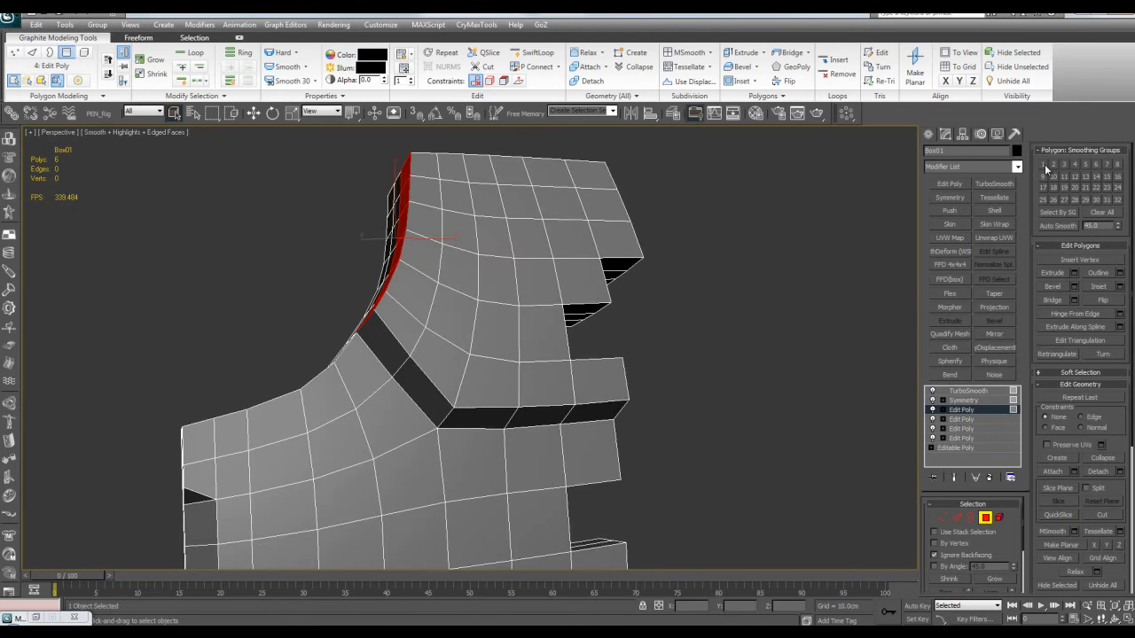
# Select the middle notch's inner faces by a 45-degree angle with backfacing polygons included, and assign them smoothing group 7
pyautogui.click(800, 277)
pyautogui.keyDown('alt'); pyautogui.moveTo(801, 276); pyautogui.dragTo(670, 307, button='middle'); pyautogui.keyUp('alt')
pyautogui.scroll(2, 670, 308)
pyautogui.moveTo(667, 348); pyautogui.dragTo(628, 349, button='middle')
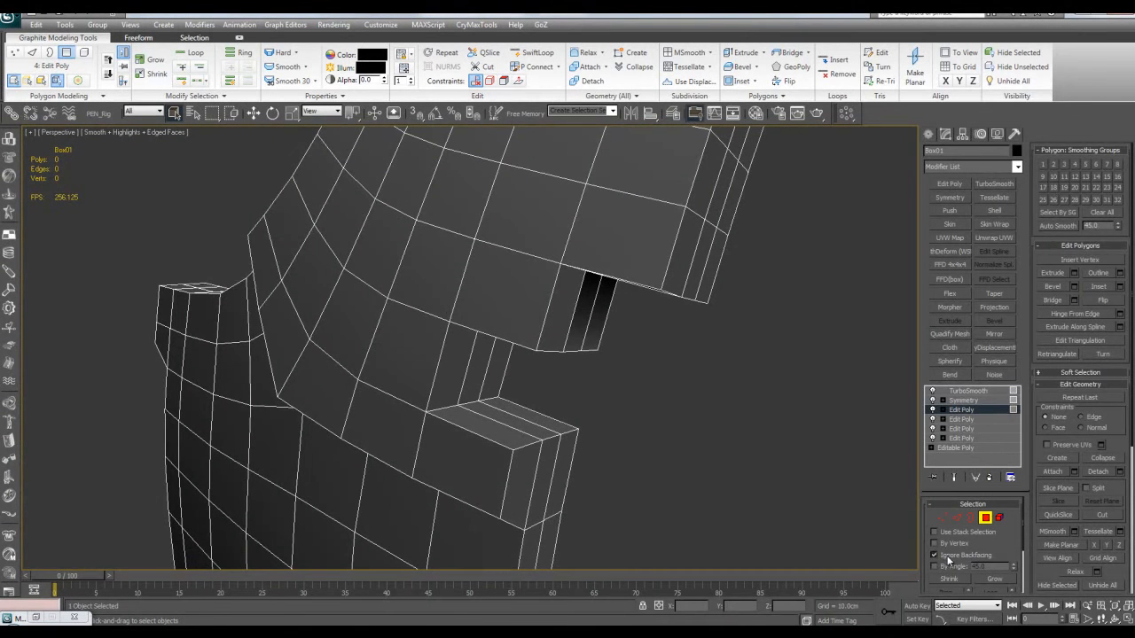
pyautogui.click(503, 417)
pyautogui.keyDown('alt'); pyautogui.moveTo(506, 410); pyautogui.dragTo(590, 281, button='middle'); pyautogui.keyUp('alt')
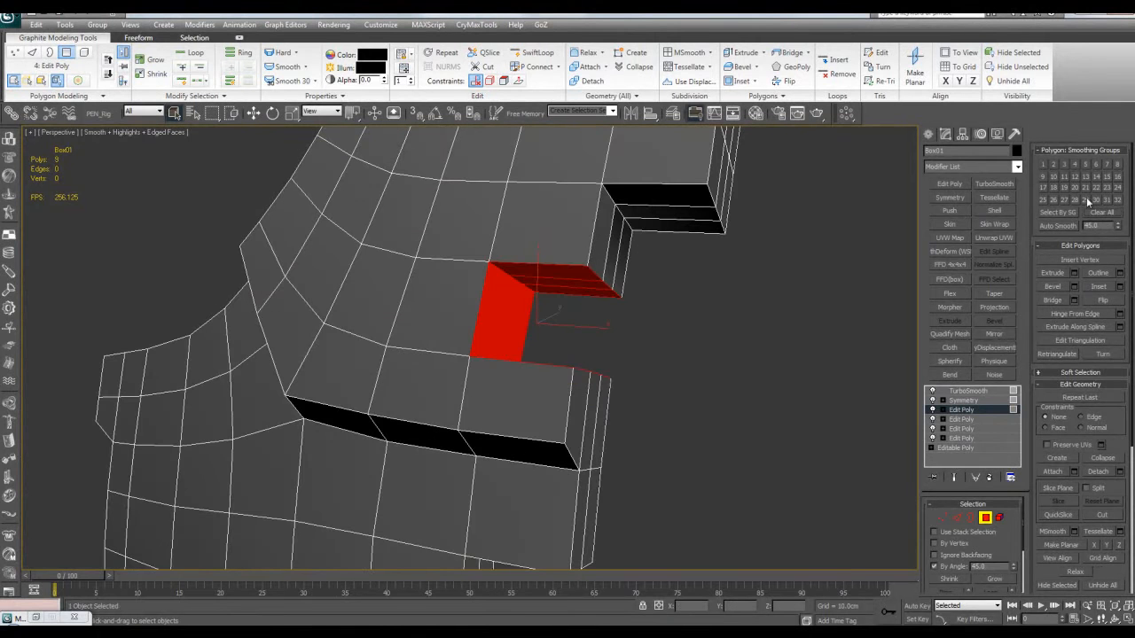
pyautogui.click(1106, 165)
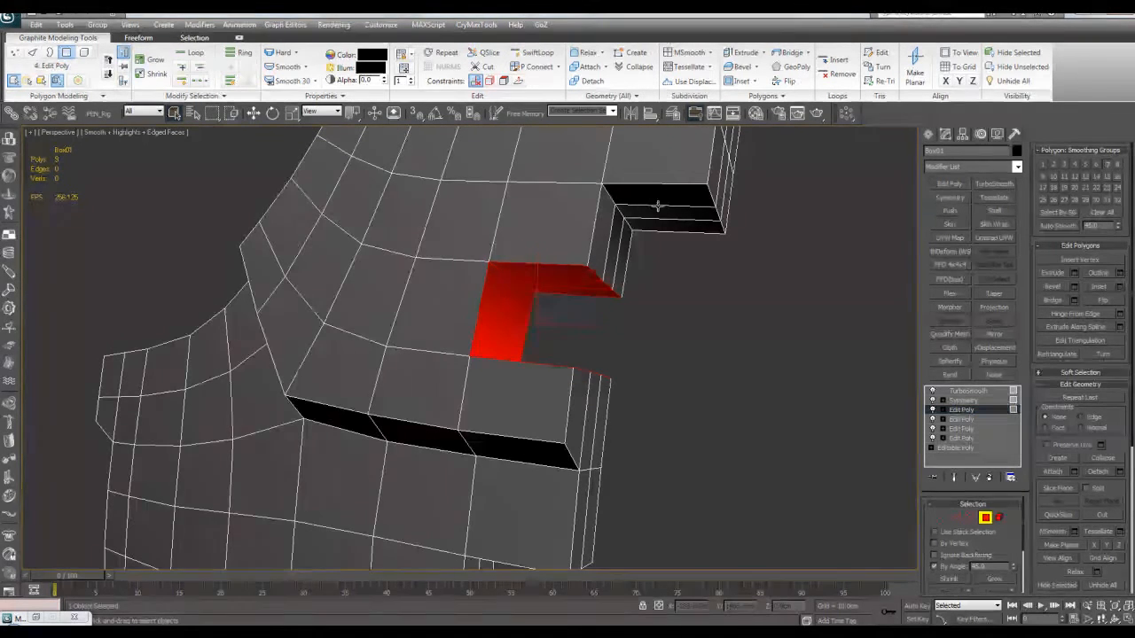
# Clear the smoothing groups on the upper notch's inner faces and assign them smoothing group 6
pyautogui.click(625, 227)
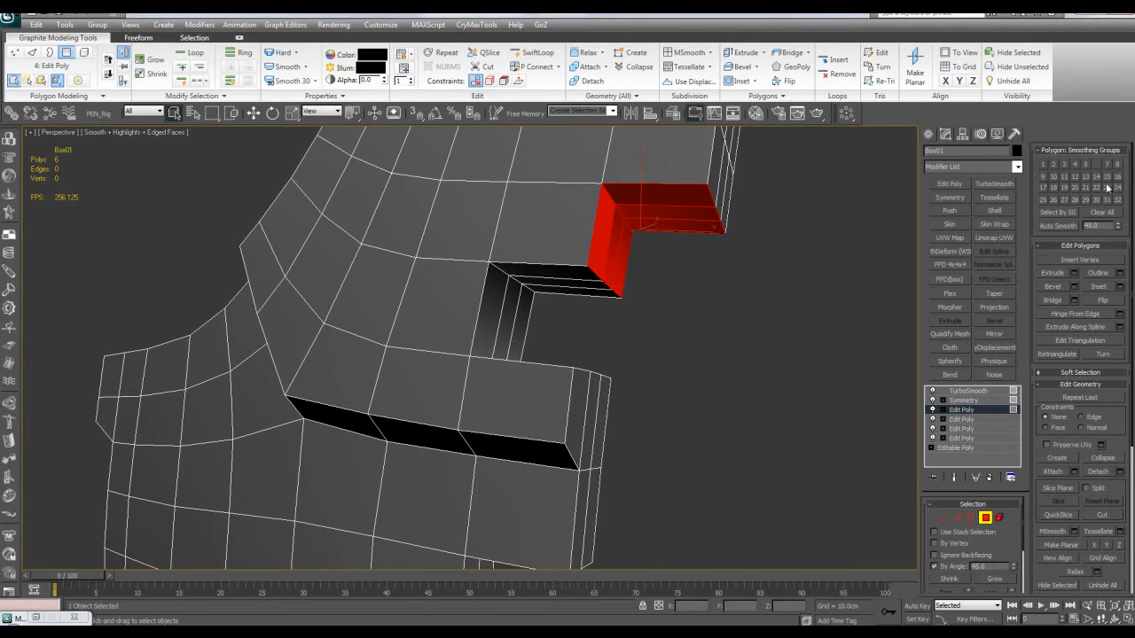
pyautogui.click(1107, 211)
pyautogui.click(1097, 167)
pyautogui.click(669, 374)
pyautogui.hotkey('shift', 'e')
pyautogui.scroll(-3, 665, 371)
pyautogui.keyDown('alt'); pyautogui.moveTo(668, 374); pyautogui.dragTo(607, 296, button='middle'); pyautogui.keyUp('alt')
pyautogui.press('F4')
pyautogui.hotkey('shift', 'e')
pyautogui.press('F4')
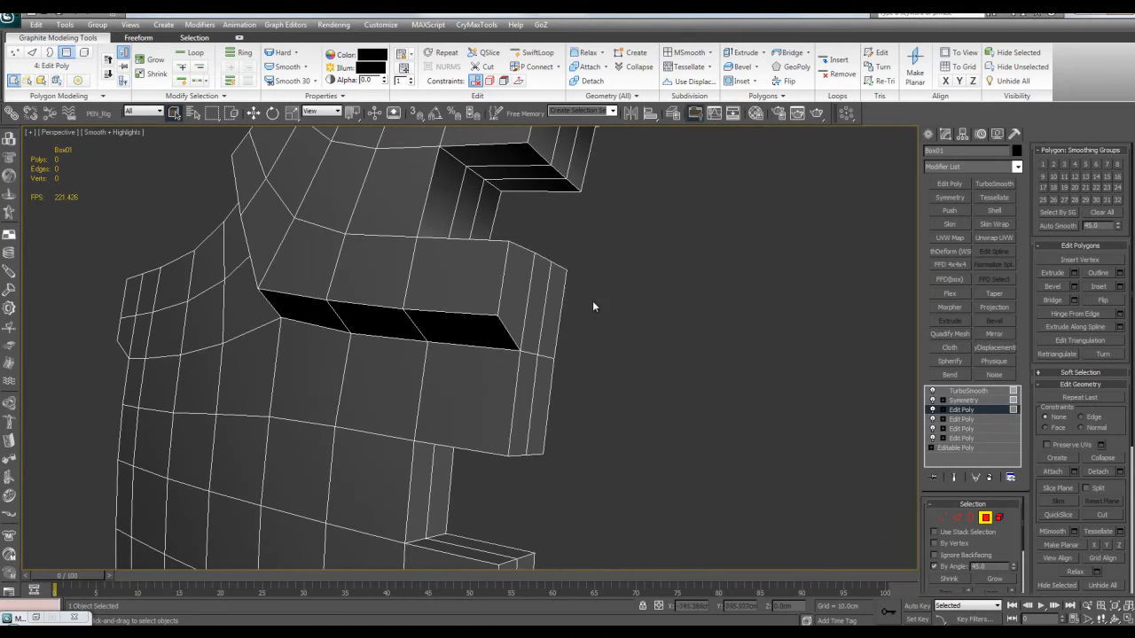
# Assign smoothing group 8 to the end faces of the tab below the middle notch
pyautogui.click(546, 313)
pyautogui.click(1116, 166)
pyautogui.click(665, 258)
pyautogui.press('F4')
pyautogui.hotkey('shift', 'e')
pyautogui.scroll(-3, 665, 257)
pyautogui.keyDown('alt'); pyautogui.moveTo(664, 258); pyautogui.dragTo(479, 299, button='middle'); pyautogui.keyUp('alt')
pyautogui.scroll(3, 687, 328)
pyautogui.hotkey('shift', 'e')
pyautogui.press('F4')
# Clear the smoothing groups on the middle notch's vertical inner wall and assign it smoothing group 9
pyautogui.click(406, 302)
pyautogui.click(1110, 213)
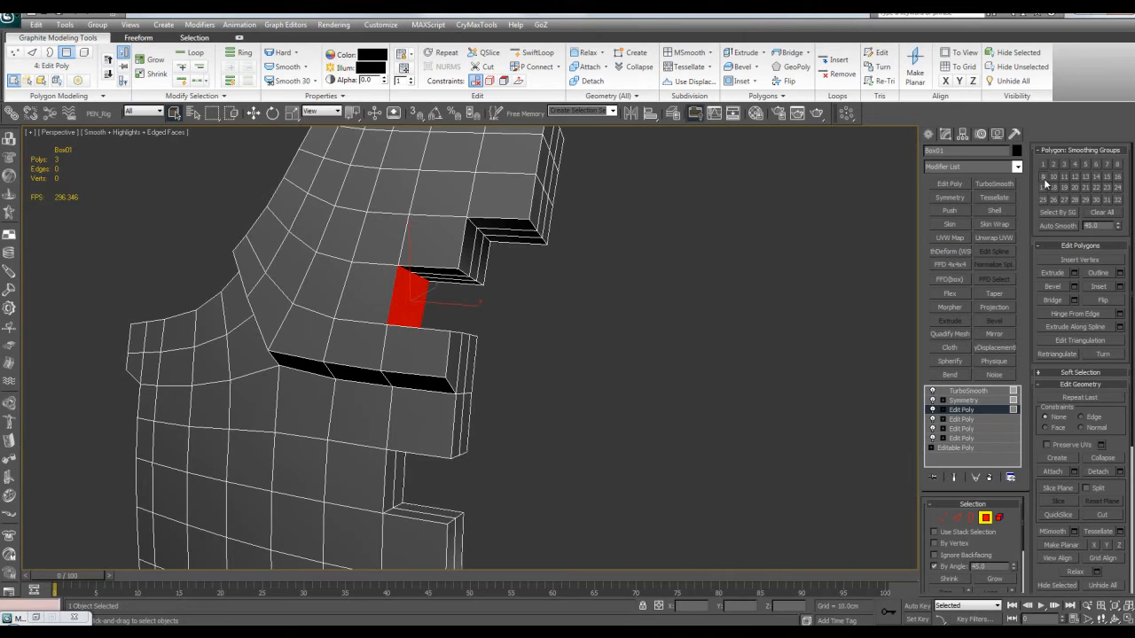
pyautogui.click(1044, 180)
pyautogui.click(717, 270)
pyautogui.hotkey('shift', 'e')
pyautogui.scroll(-3, 716, 270)
pyautogui.press('F4')
pyautogui.scroll(-4, 716, 270)
pyautogui.keyDown('alt'); pyautogui.moveTo(717, 271); pyautogui.dragTo(749, 244, button='middle'); pyautogui.keyUp('alt')
pyautogui.keyDown('alt'); pyautogui.moveTo(636, 353); pyautogui.dragTo(540, 360, button='middle'); pyautogui.keyUp('alt')
pyautogui.scroll(3, 635, 340)
pyautogui.press('F4')
pyautogui.scroll(2, 621, 309)
# Connect the two edge rings across the lower tab with 1 segment each, adding horizontal edge loops
pyautogui.press('2')
pyautogui.click(483, 353)
pyautogui.keyDown('ctrl'); pyautogui.click(481, 381); pyautogui.keyUp('ctrl')
pyautogui.hotkey('alt', 'r')
pyautogui.hotkey('ctrl', 'shift', 'e')
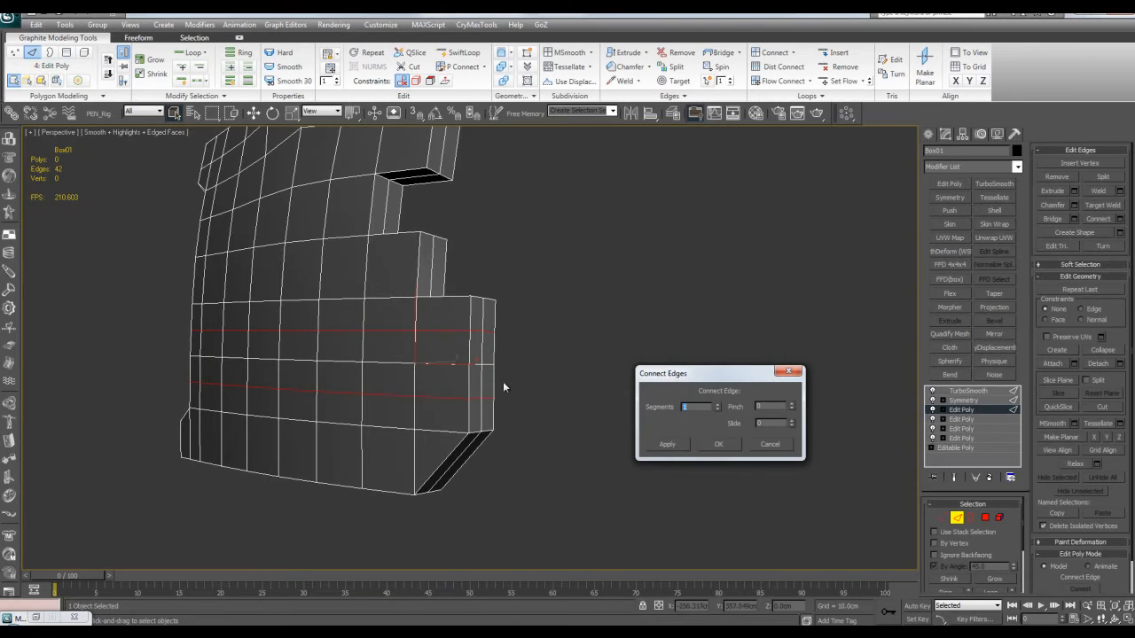
pyautogui.click(706, 448)
pyautogui.scroll(2, 638, 400)
pyautogui.keyDown('alt'); pyautogui.moveTo(637, 401); pyautogui.dragTo(620, 367, button='middle'); pyautogui.keyUp('alt')
pyautogui.click(631, 376)
pyautogui.press('F4')
pyautogui.scroll(-3, 631, 374)
pyautogui.press('F4')
pyautogui.scroll(3, 525, 360)
# Bevel the lower tab's two middle front polygons inward along their local normals to form a recess
pyautogui.press('4')
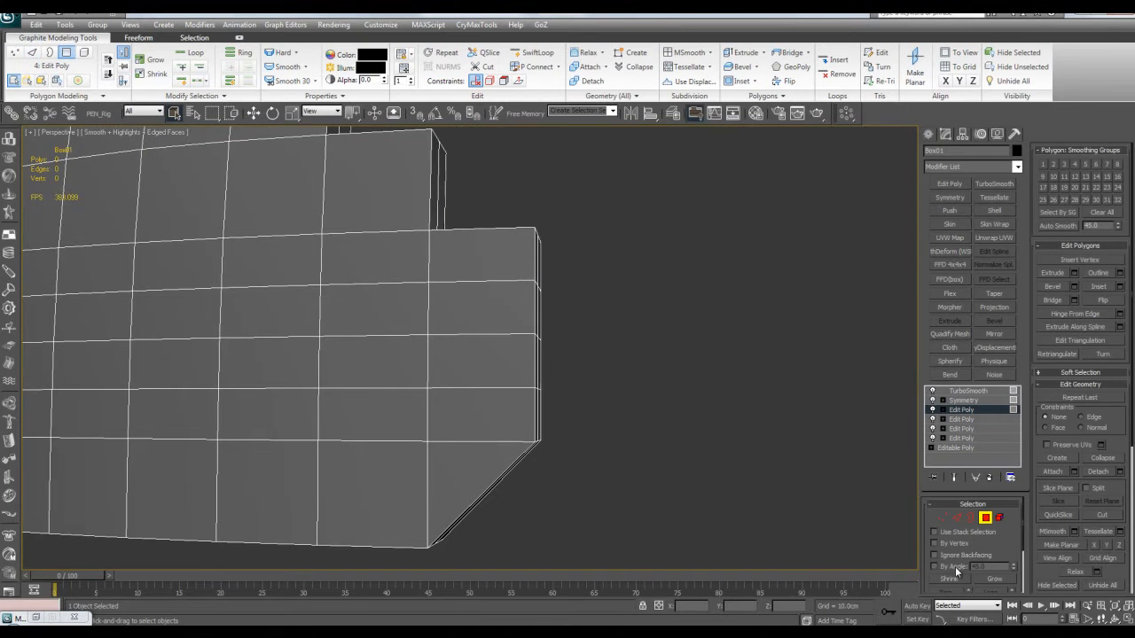
pyautogui.click(496, 363)
pyautogui.press('z')
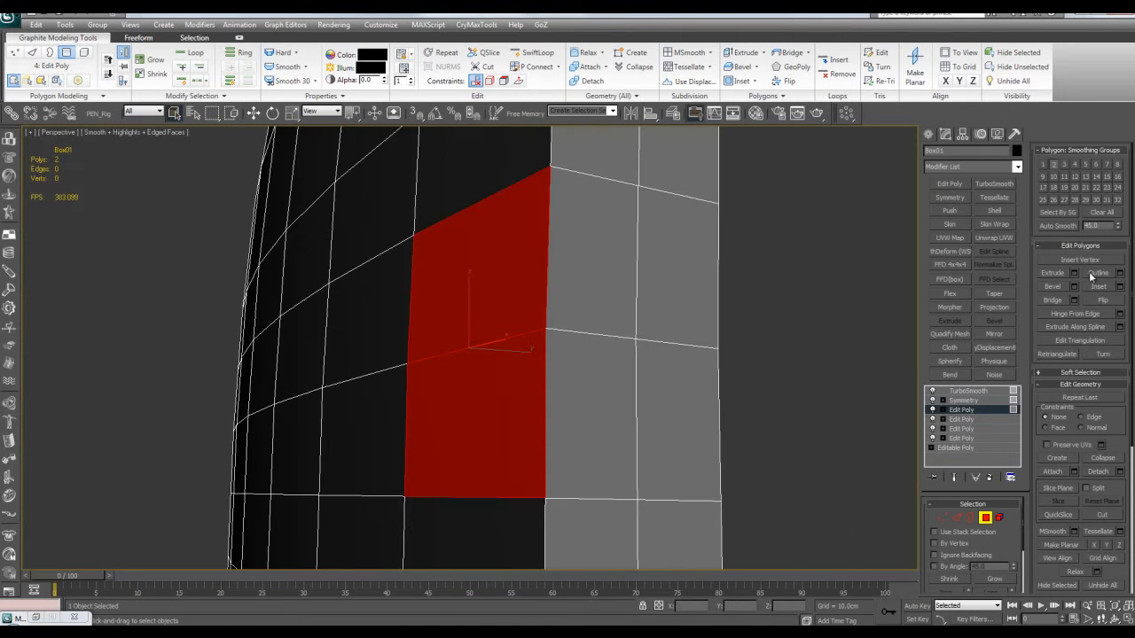
pyautogui.moveTo(722, 251); pyautogui.dragTo(688, 226, button='middle')
pyautogui.moveTo(731, 305); pyautogui.dragTo(728, 305, button='middle')
pyautogui.scroll(-5, 728, 305)
pyautogui.hotkey('alt', 'x')
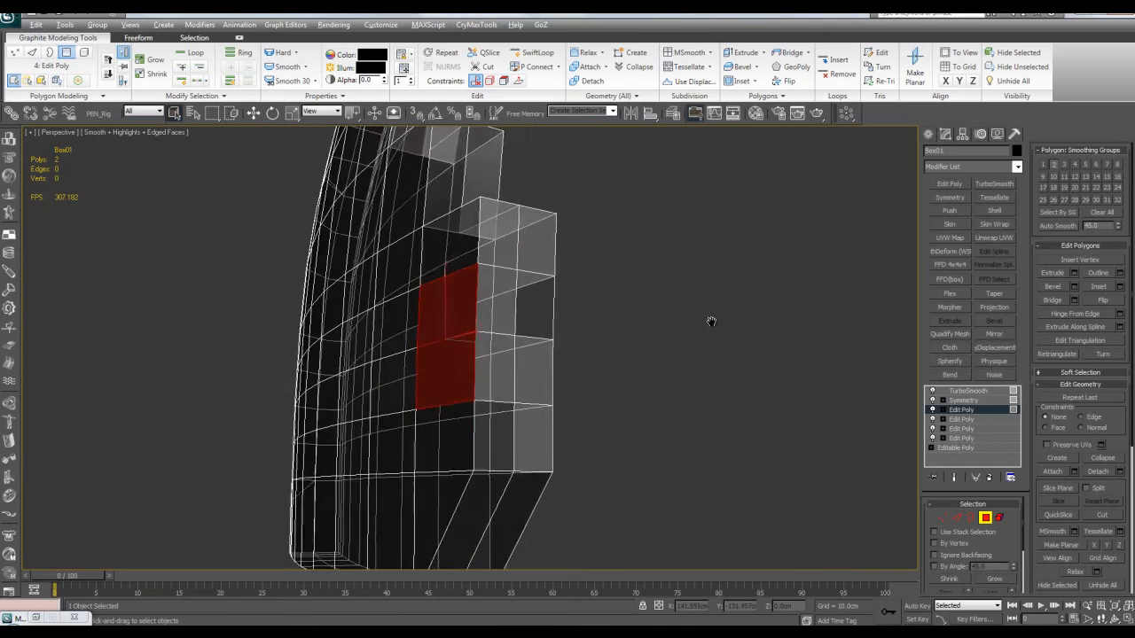
pyautogui.scroll(2, 703, 333)
pyautogui.click(1074, 288)
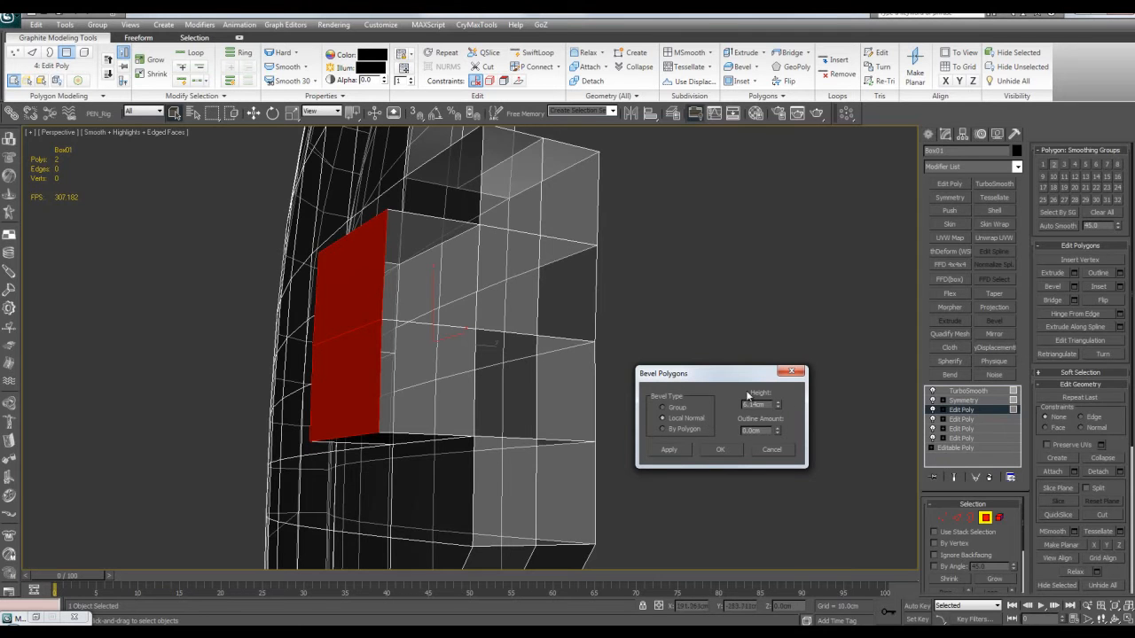
pyautogui.rightClick(777, 407)
pyautogui.moveTo(776, 407); pyautogui.dragTo(777, 474)
pyautogui.click(729, 453)
# Delete the two polygons closing the recess on the side of the vest's front opening
pyautogui.keyDown('alt'); pyautogui.moveTo(652, 330); pyautogui.dragTo(761, 303, button='middle'); pyautogui.keyUp('alt')
pyautogui.click(543, 335)
pyautogui.keyDown('ctrl'); pyautogui.click(546, 366); pyautogui.keyUp('ctrl')
pyautogui.press('Delete')
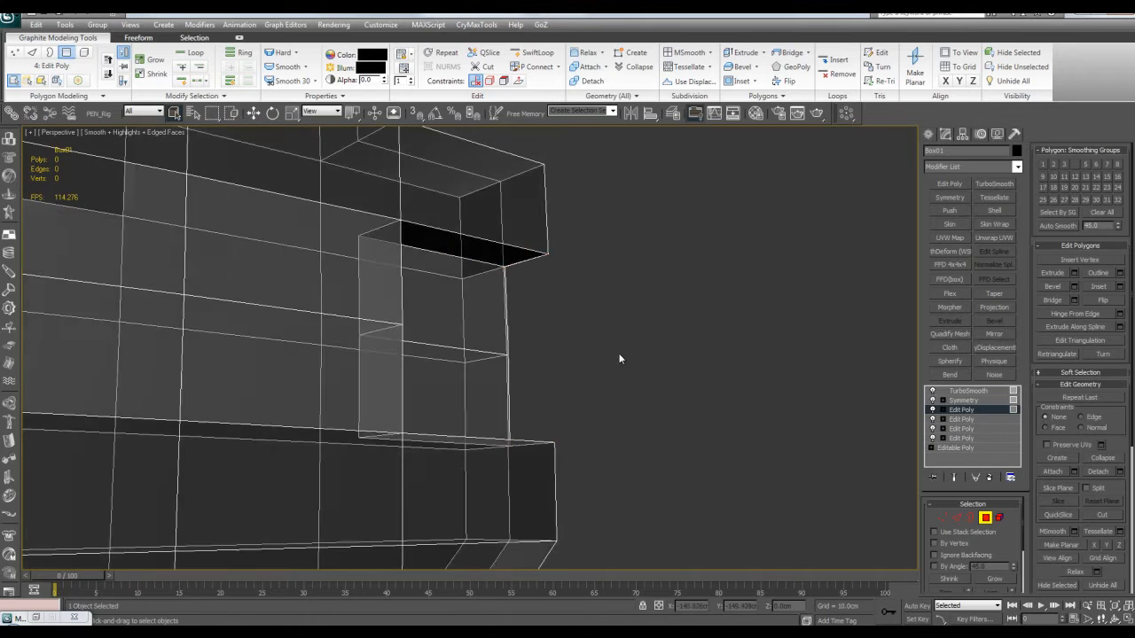
# Weld the vertices along the recess's open side with a threshold of 1.0 cm
pyautogui.keyDown('alt'); pyautogui.moveTo(633, 337); pyautogui.dragTo(561, 346, button='middle'); pyautogui.keyUp('alt')
pyautogui.press('1')
pyautogui.moveTo(512, 220); pyautogui.dragTo(609, 451)
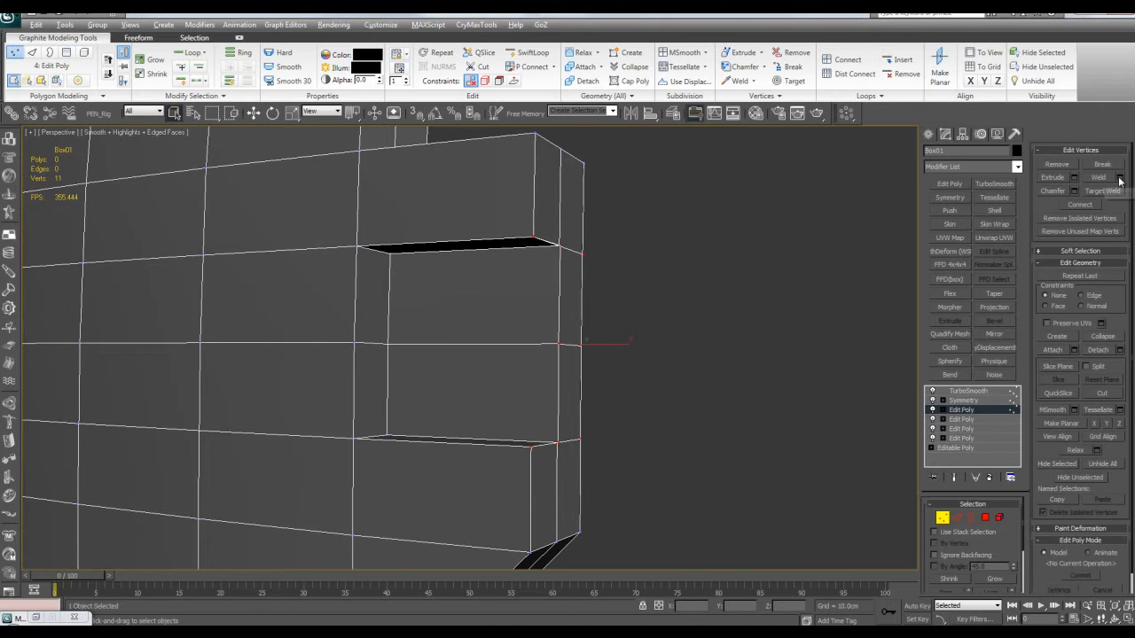
pyautogui.click(1119, 179)
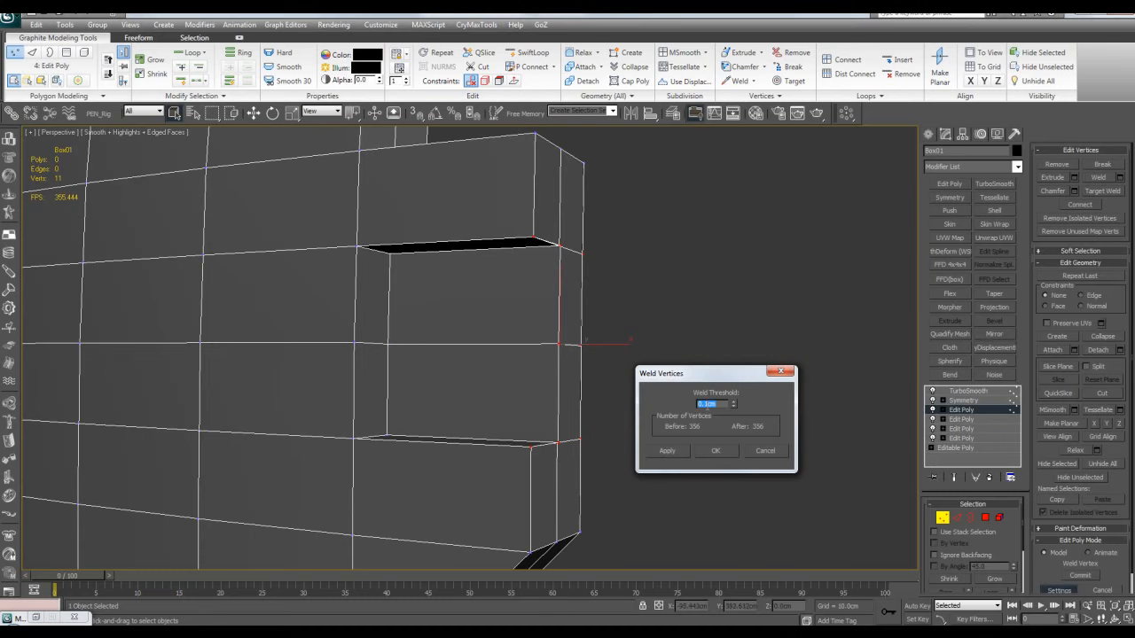
pyautogui.write('1')
pyautogui.keyDown('alt'); pyautogui.moveTo(701, 248); pyautogui.dragTo(698, 241, button='middle'); pyautogui.keyUp('alt')
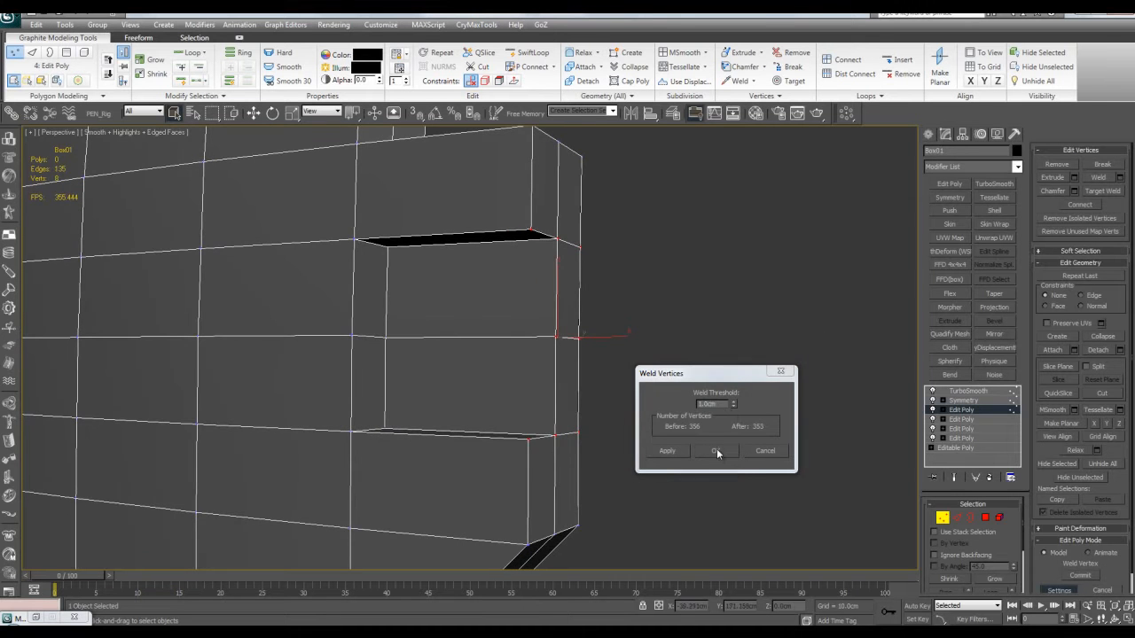
pyautogui.click(717, 451)
# Slide the recess's inner vertical edge toward the front opening using the edge constraint, giving the recess a sloped wall
pyautogui.press('2')
pyautogui.click(383, 353)
pyautogui.press('w')
pyautogui.keyDown('alt'); pyautogui.moveTo(430, 353); pyautogui.dragTo(523, 367, button='middle'); pyautogui.keyUp('alt')
pyautogui.hotkey('shift', 'x')
pyautogui.moveTo(467, 346); pyautogui.dragTo(500, 345)
pyautogui.hotkey('shift', 'x')
pyautogui.press('q')
pyautogui.click(661, 383)
pyautogui.keyDown('alt'); pyautogui.moveTo(661, 383); pyautogui.dragTo(727, 356, button='middle'); pyautogui.keyUp('alt')
pyautogui.press('F4')
pyautogui.scroll(-4, 635, 372)
pyautogui.keyDown('alt'); pyautogui.moveTo(636, 372); pyautogui.dragTo(527, 350, button='middle'); pyautogui.keyUp('alt')
pyautogui.scroll(4, 585, 387)
pyautogui.moveTo(606, 375)
pyautogui.keyDown('alt'); pyautogui.mouseDown(button='middle')
pyautogui.moveTo(576, 357)
pyautogui.moveTo(595, 347)
pyautogui.mouseUp(button='middle'); pyautogui.keyUp('alt')
pyautogui.press('`')
pyautogui.press('F4')
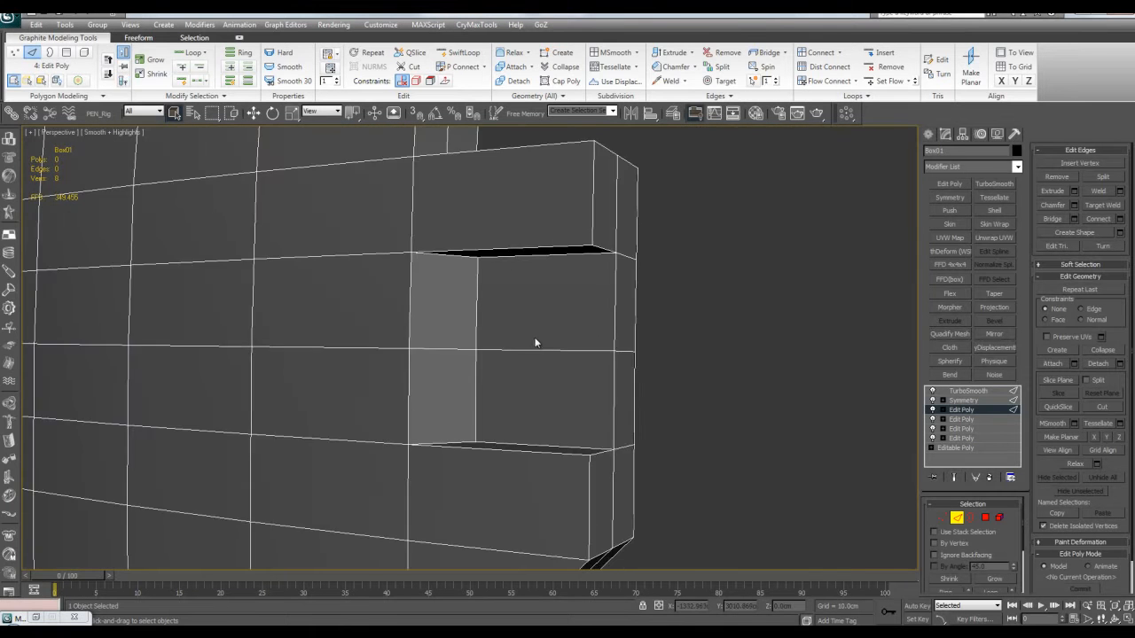
# Clear the smoothing groups on the recess's four wall and floor polygons and assign them smoothing group 10
pyautogui.press('4')
pyautogui.click(525, 353)
pyautogui.keyDown('ctrl'); pyautogui.click(463, 356); pyautogui.keyUp('ctrl')
pyautogui.keyDown('ctrl'); pyautogui.click(462, 338); pyautogui.keyUp('ctrl')
pyautogui.keyDown('ctrl'); pyautogui.click(512, 328); pyautogui.keyUp('ctrl')
pyautogui.click(1091, 215)
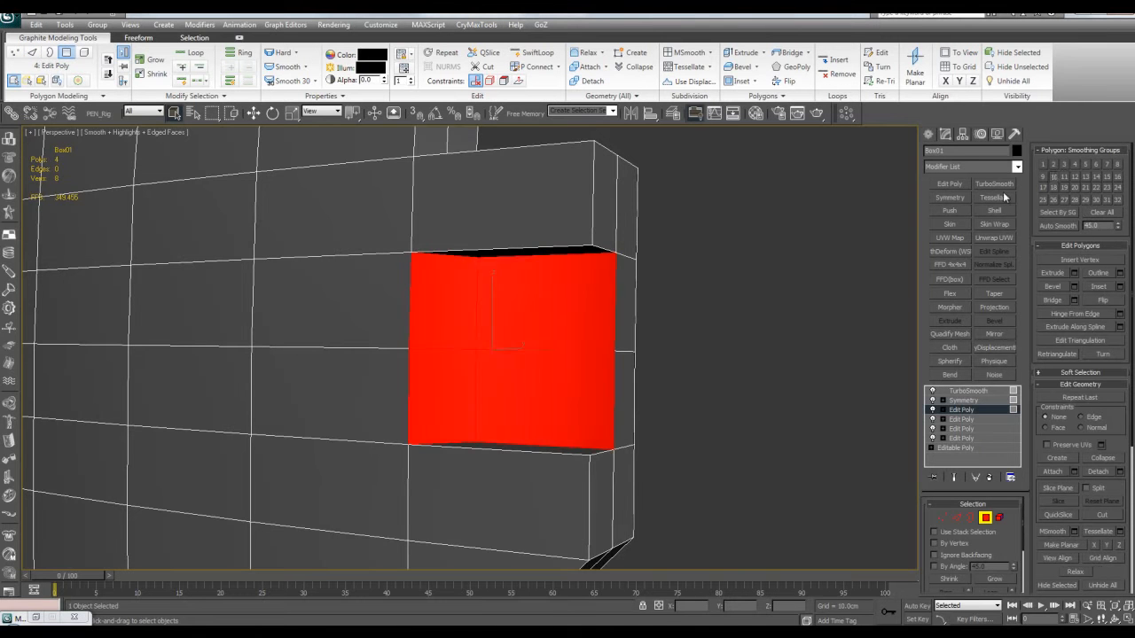
pyautogui.click(1054, 176)
# Create a box about 16 x 30.5 x 11.2 cm below the vest's front and set its X position to 0
pyautogui.press('`')
pyautogui.press('F4')
pyautogui.scroll(-3, 683, 340)
pyautogui.keyDown('alt'); pyautogui.moveTo(684, 340); pyautogui.dragTo(709, 357, button='middle'); pyautogui.keyUp('alt')
pyautogui.scroll(-3, 715, 310)
pyautogui.press('4')
pyautogui.scroll(-5, 668, 402)
pyautogui.press('F4')
pyautogui.click(846, 302)
pyautogui.click(930, 136)
pyautogui.click(949, 210)
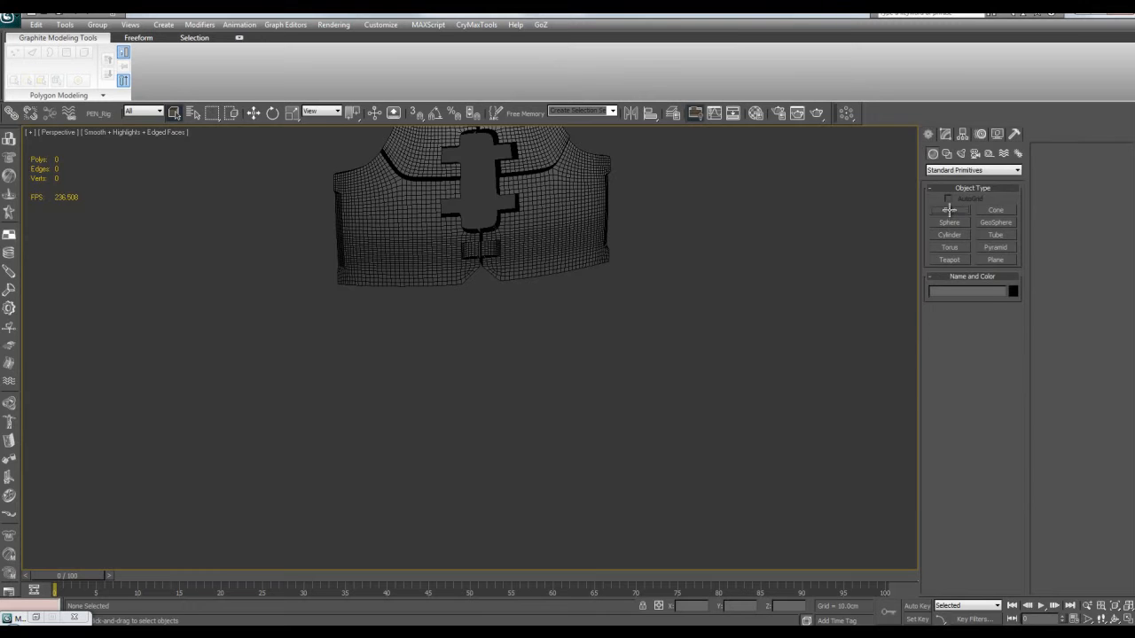
pyautogui.scroll(4, 560, 352)
pyautogui.moveTo(521, 355); pyautogui.dragTo(660, 379)
pyautogui.click(677, 337)
pyautogui.press('w')
pyautogui.rightClick(712, 608)
pyautogui.moveTo(717, 408); pyautogui.dragTo(694, 476, button='middle')
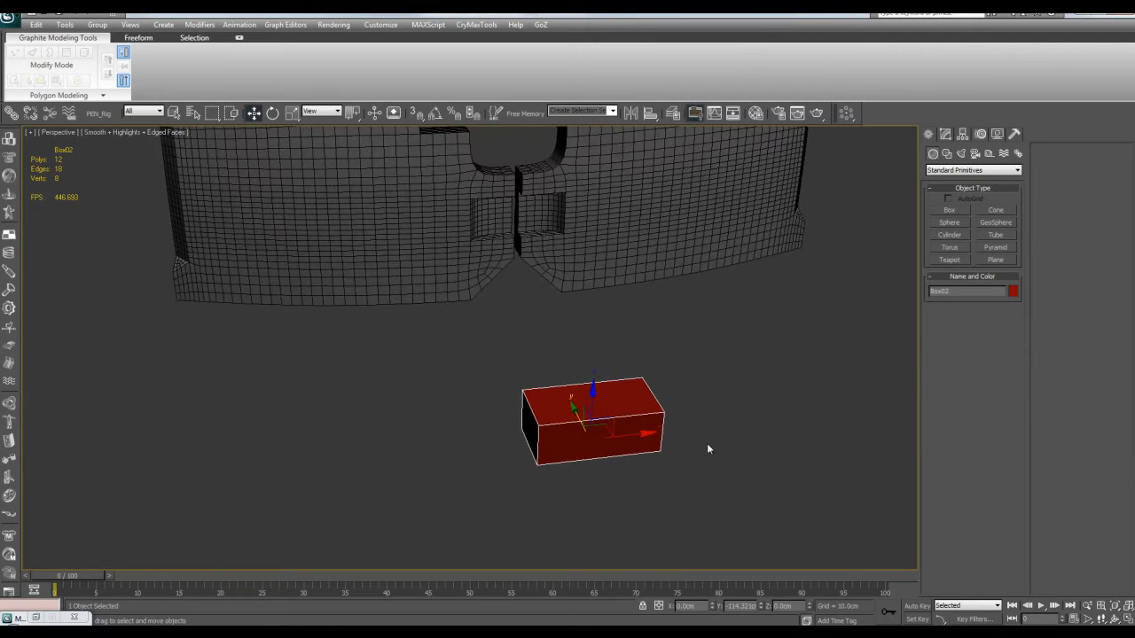
# Assign Material #1 to the box and set its object colour to black
pyautogui.press('m')
pyautogui.click(732, 268)
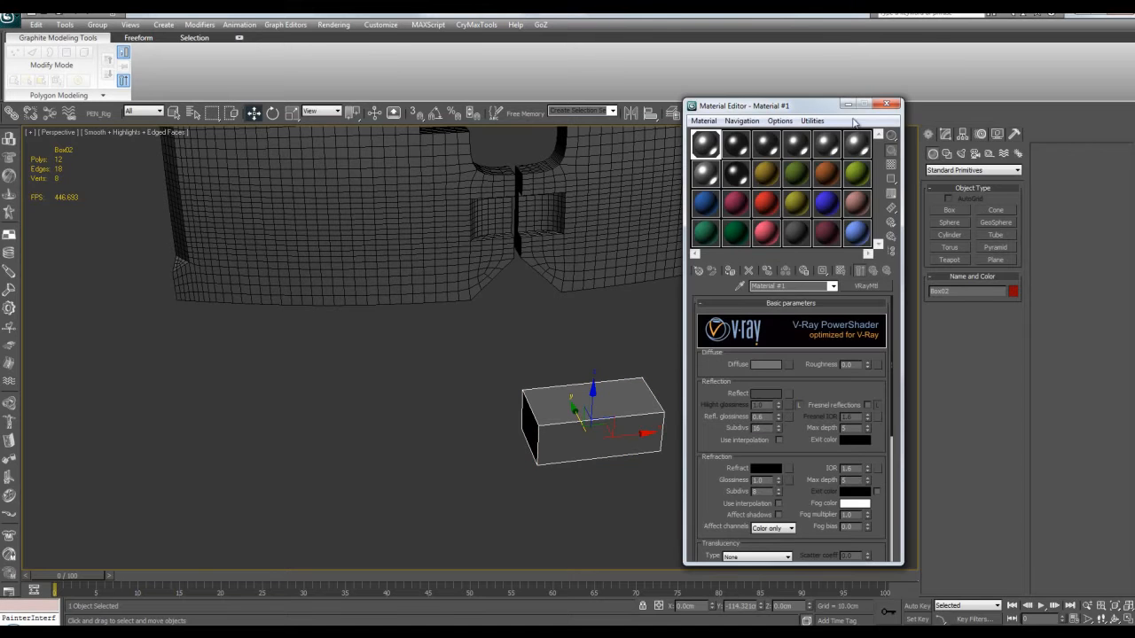
pyautogui.click(847, 105)
pyautogui.click(945, 134)
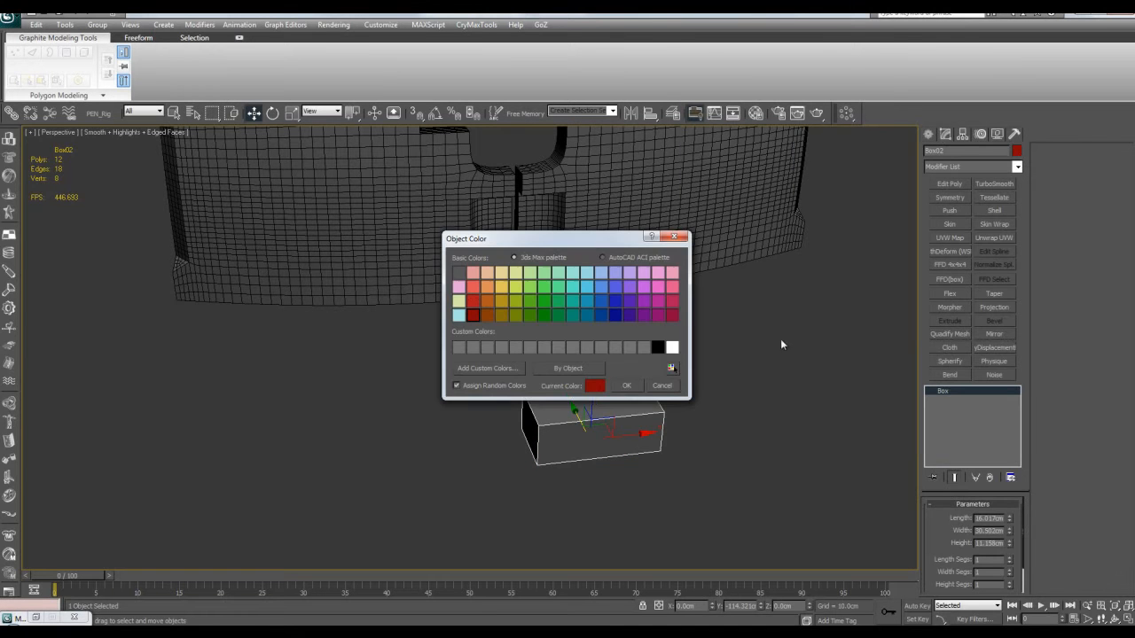
pyautogui.click(629, 386)
# Add an Edit Poly modifier to the box
pyautogui.press('q')
pyautogui.press('z')
pyautogui.scroll(-5, 620, 369)
pyautogui.keyDown('alt'); pyautogui.moveTo(621, 369); pyautogui.dragTo(610, 244, button='middle'); pyautogui.keyUp('alt')
pyautogui.click(948, 183)
# Connect the ring of edges along the box's width with 2 segments to divide it into three sections
pyautogui.press('4')
pyautogui.click(541, 310)
pyautogui.press('w')
pyautogui.press('2')
pyautogui.press('q')
pyautogui.keyDown('alt'); pyautogui.moveTo(497, 346); pyautogui.dragTo(537, 373, button='middle'); pyautogui.keyUp('alt')
pyautogui.hotkey('alt', 'r')
pyautogui.hotkey('ctrl', 'shift', 'e')
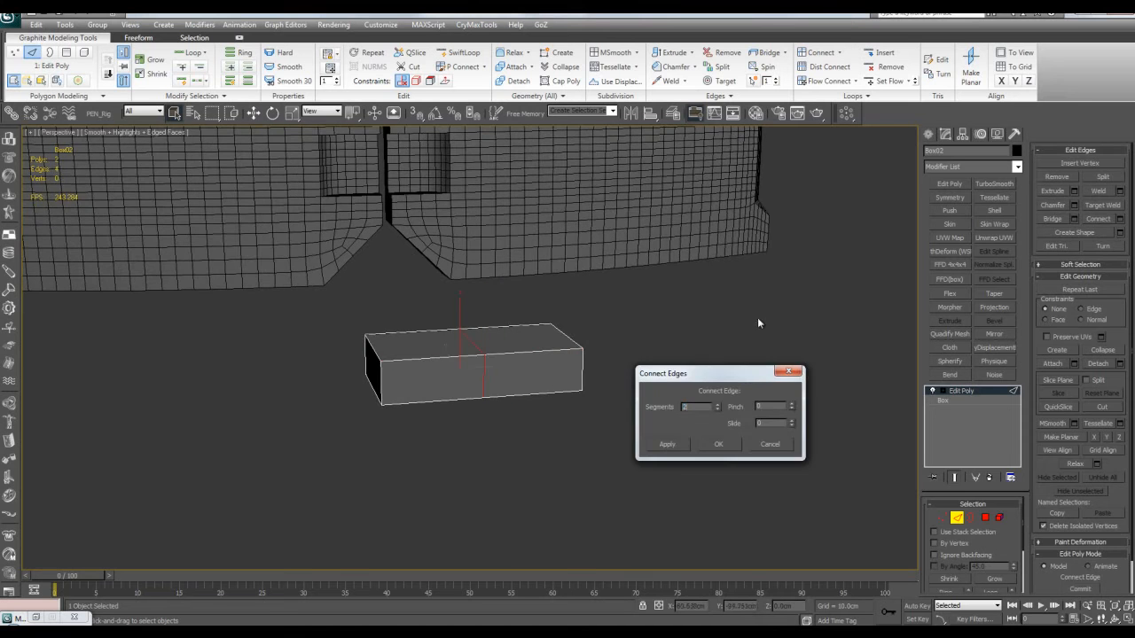
pyautogui.keyDown('alt'); pyautogui.moveTo(762, 334); pyautogui.dragTo(722, 341, button='middle'); pyautogui.keyUp('alt')
pyautogui.click(722, 451)
# Raise the box's middle top polygon to give the top an arched shape
pyautogui.press('4')
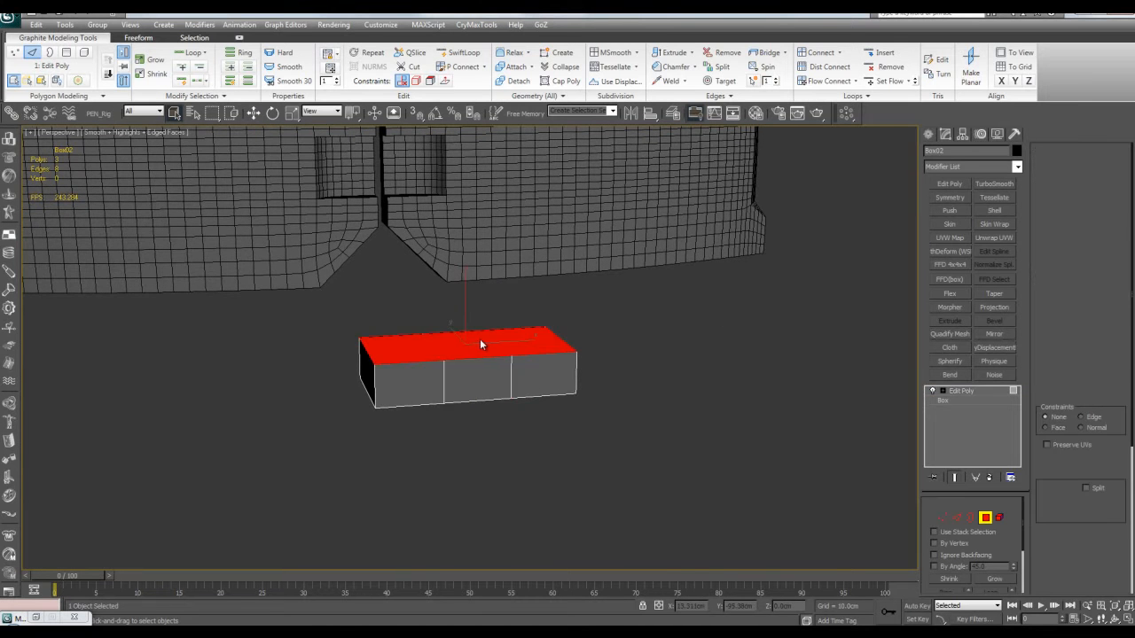
pyautogui.scroll(3, 479, 339)
pyautogui.click(497, 341)
pyautogui.press('w')
pyautogui.moveTo(471, 309); pyautogui.dragTo(485, 268)
pyautogui.keyDown('alt'); pyautogui.moveTo(485, 267); pyautogui.dragTo(558, 310, button='middle'); pyautogui.keyUp('alt')
# Connect the box's crosswise edge ring with 2 segments spread toward the long sides
pyautogui.press('2')
pyautogui.press('q')
pyautogui.click(529, 309)
pyautogui.hotkey('alt', 'r')
pyautogui.hotkey('ctrl', 'shift', 'e')
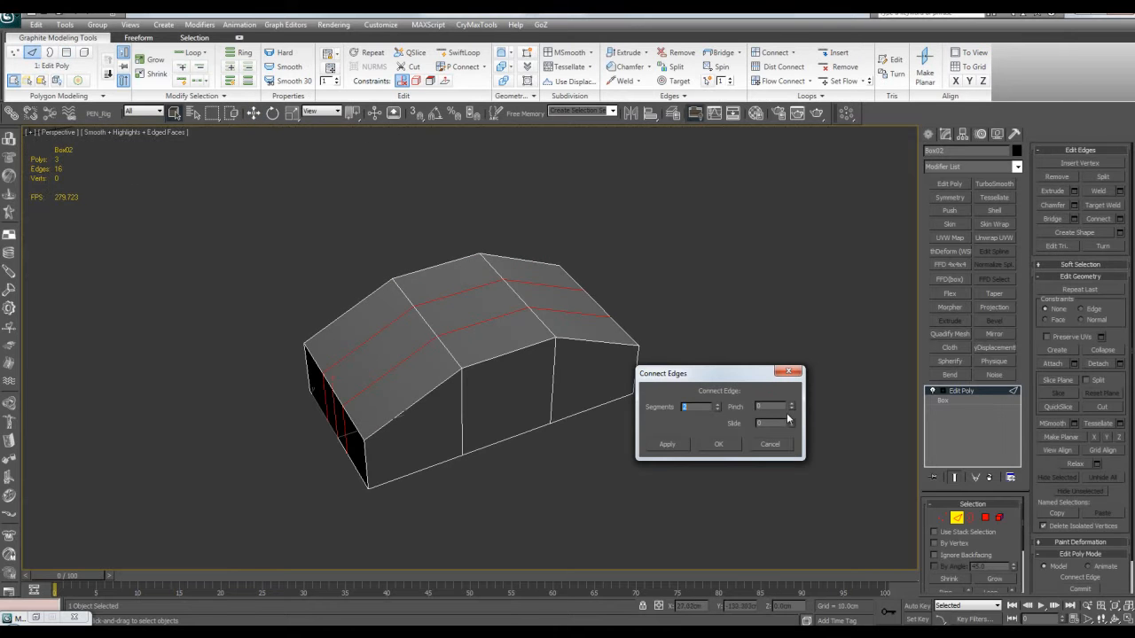
pyautogui.click(728, 448)
pyautogui.keyDown('alt'); pyautogui.moveTo(701, 417); pyautogui.dragTo(654, 387, button='middle'); pyautogui.keyUp('alt')
# Select the middle strip of polygons running along the box's top, ends and underside
pyautogui.press('4')
pyautogui.click(470, 344)
pyautogui.click(449, 341)
pyautogui.keyDown('alt'); pyautogui.moveTo(492, 317); pyautogui.dragTo(558, 280, button='middle'); pyautogui.keyUp('alt')
pyautogui.hotkey('alt', 'x')
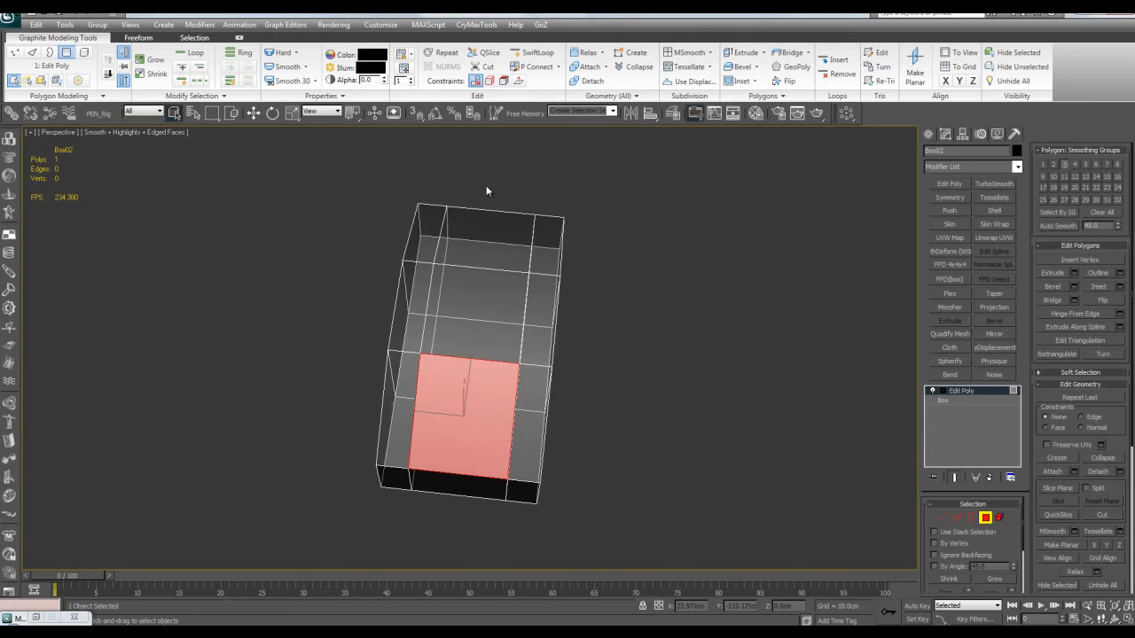
pyautogui.moveTo(490, 480); pyautogui.dragTo(489, 481)
pyautogui.hotkey('alt', 'x')
pyautogui.keyDown('alt'); pyautogui.moveTo(566, 386); pyautogui.dragTo(501, 342, button='middle'); pyautogui.keyUp('alt')
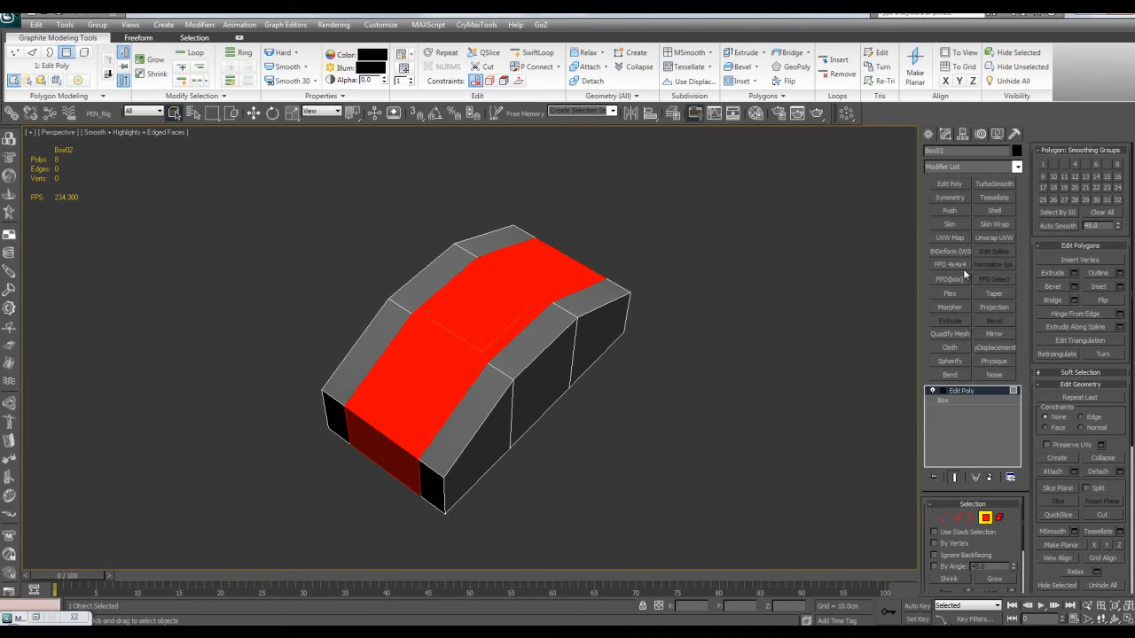
# Bevel the selected strip inward by local normal with height -0.72 cm and outline amount -0.88 cm
pyautogui.click(1074, 286)
pyautogui.moveTo(780, 406); pyautogui.dragTo(771, 482)
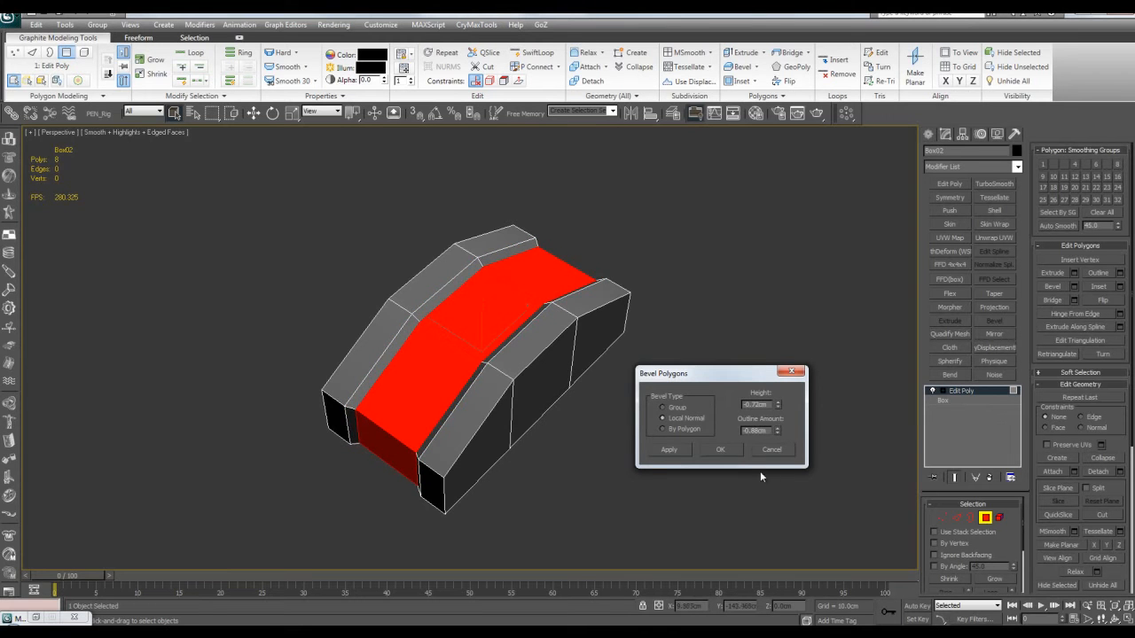
pyautogui.click(721, 447)
pyautogui.click(675, 347)
pyautogui.keyDown('alt'); pyautogui.moveTo(676, 347); pyautogui.dragTo(634, 330, button='middle'); pyautogui.keyUp('alt')
pyautogui.press('4')
pyautogui.press('z')
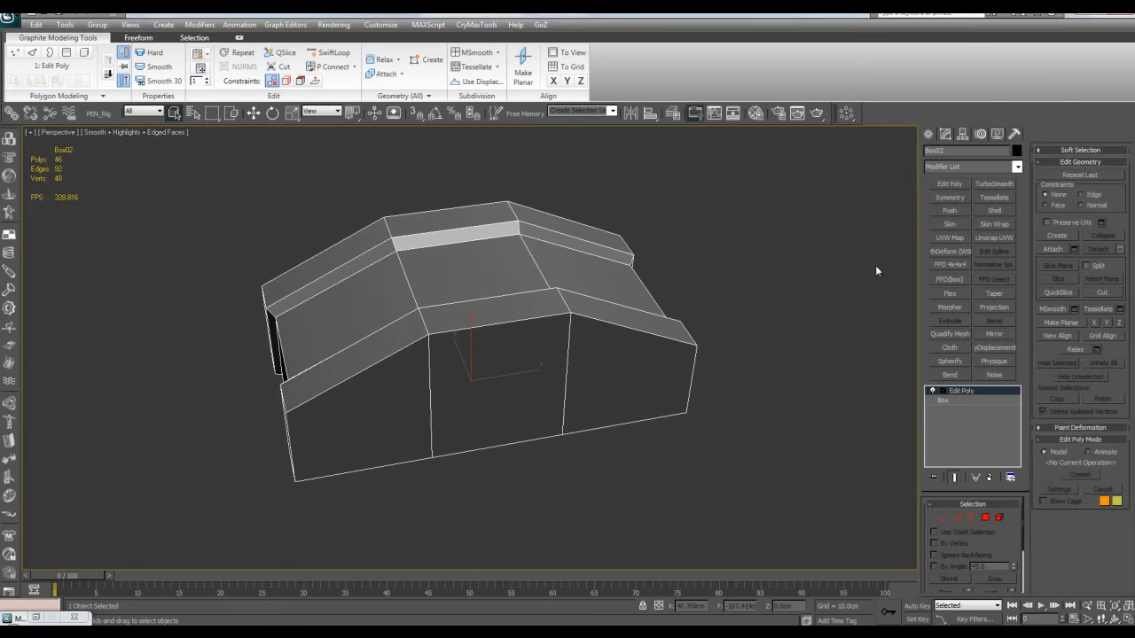
# Add an Edit Poly modifier, select all polygons of the clasp in it, and stack another Edit Poly on top
pyautogui.click(949, 183)
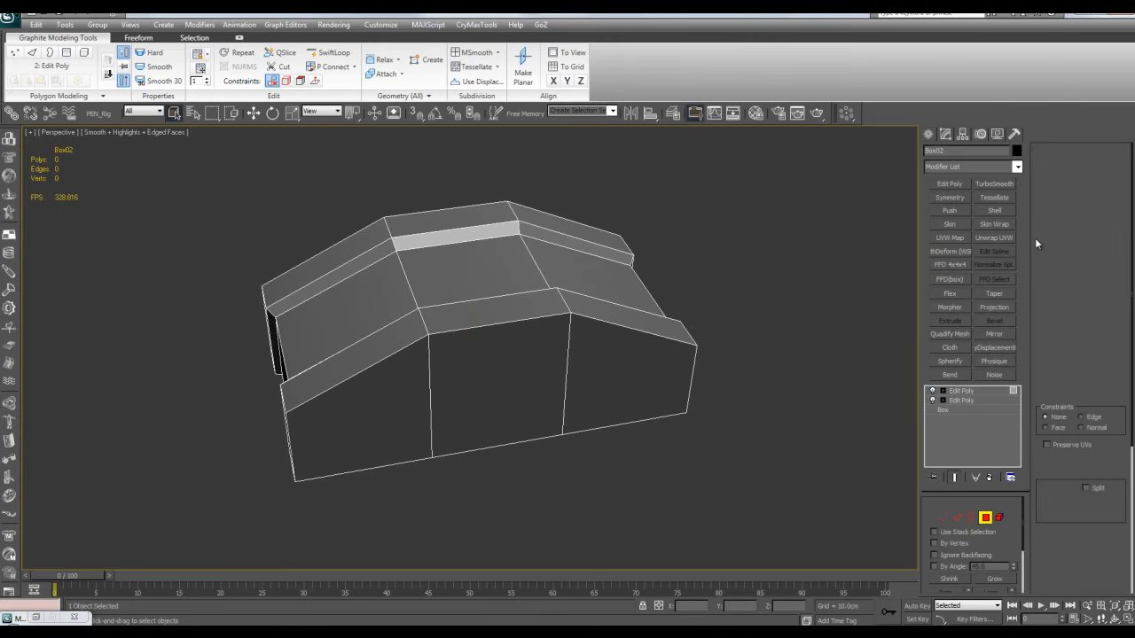
pyautogui.press('4')
pyautogui.hotkey('ctrl', 'a')
pyautogui.press('4')
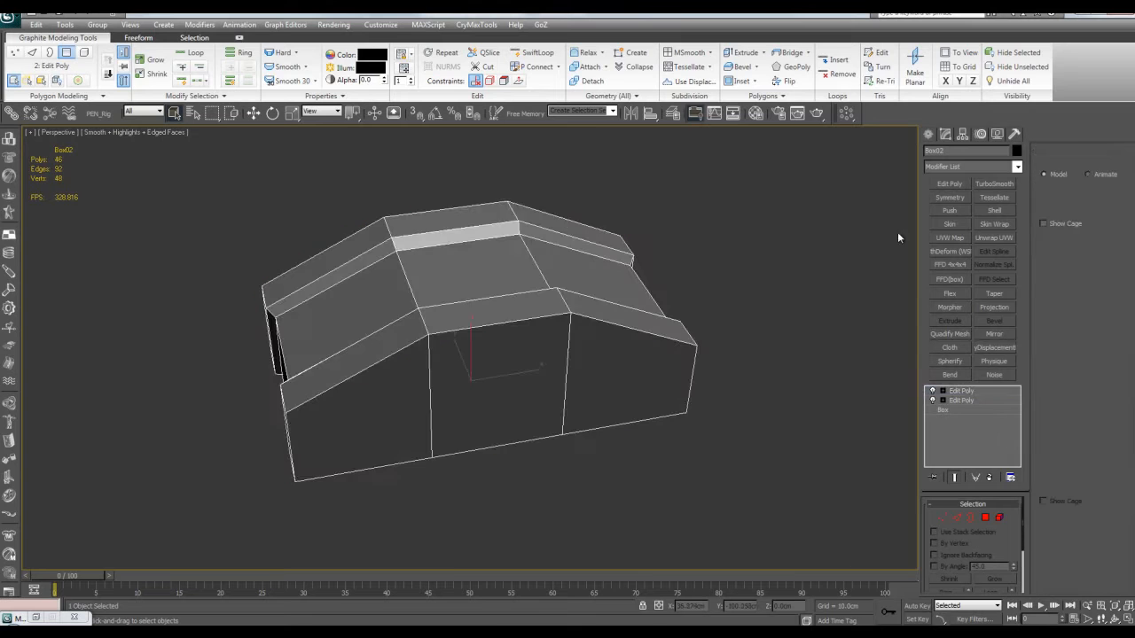
pyautogui.click(955, 186)
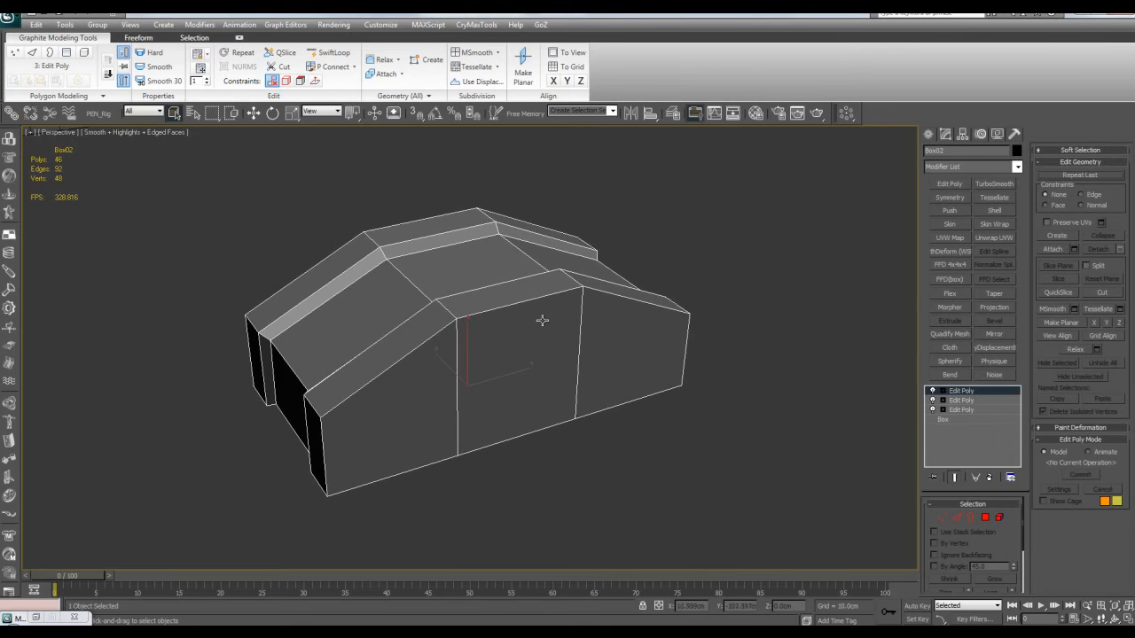
# Connect the clasp's lengthwise edge rings with 2 segments pinched close to each section's borders
pyautogui.moveTo(479, 327); pyautogui.dragTo(492, 323, button='middle')
pyautogui.press('2')
pyautogui.click(457, 324)
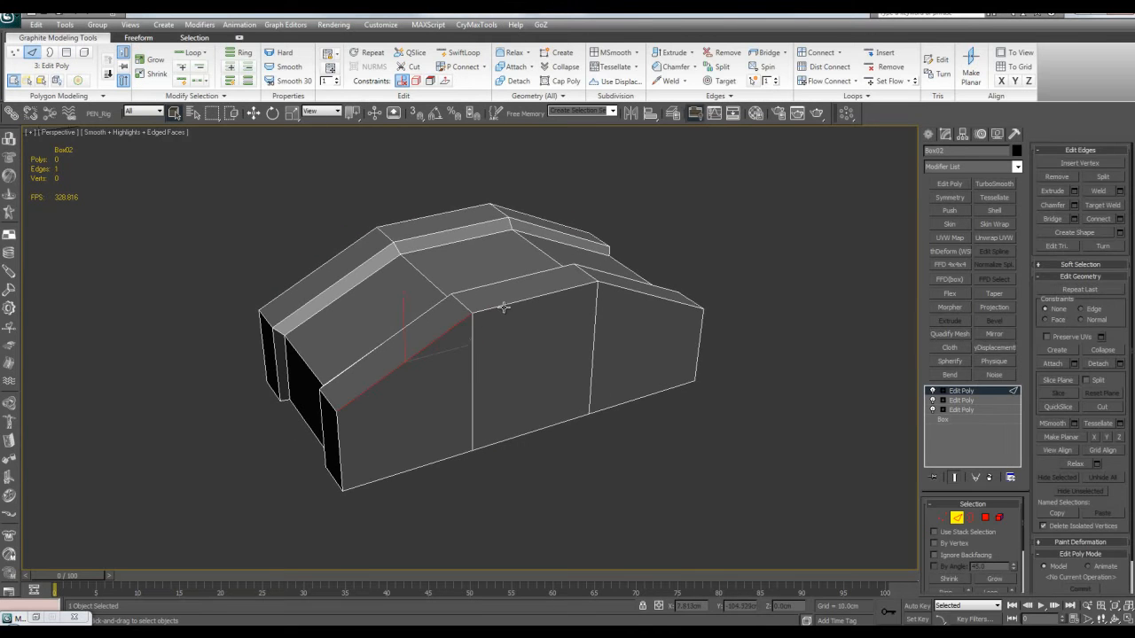
pyautogui.hotkey('ctrl', 'shift', 'e')
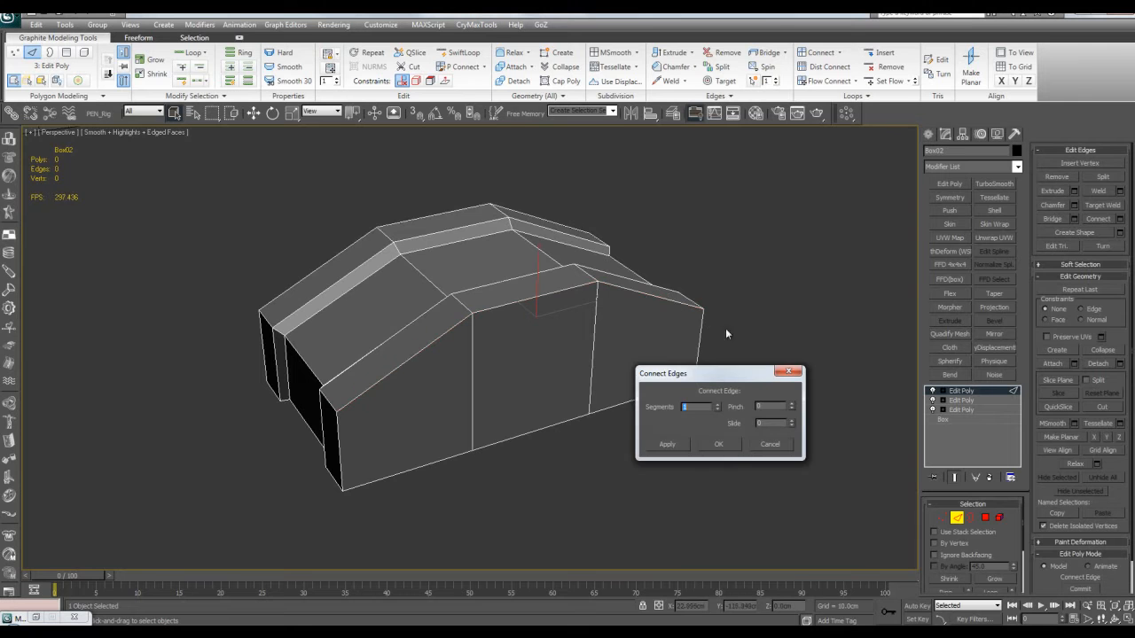
pyautogui.click(761, 441)
pyautogui.hotkey('alt', 'r')
pyautogui.hotkey('ctrl', 'shift', 'e')
pyautogui.write('2')
pyautogui.moveTo(793, 403); pyautogui.dragTo(786, 326)
pyautogui.click(717, 444)
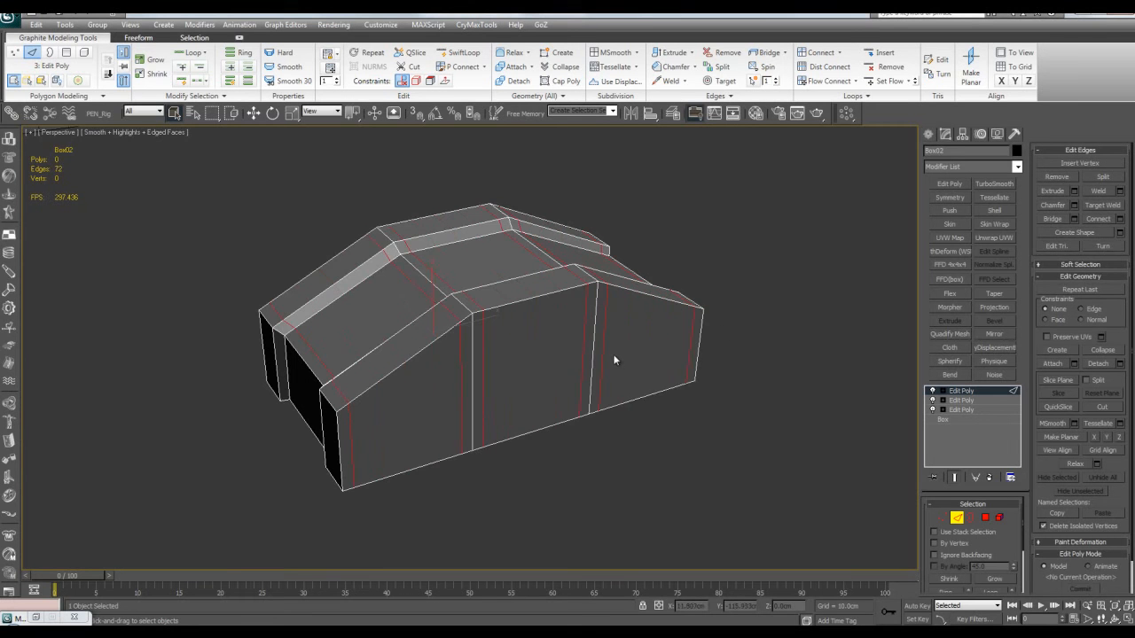
# Add 2 pinched support segments to the clasp's vertical edge ring and to its raised side rails
pyautogui.hotkey('alt', 'r')
pyautogui.hotkey('ctrl', 'shift', 'e')
pyautogui.click(717, 444)
pyautogui.keyDown('alt'); pyautogui.moveTo(701, 425); pyautogui.dragTo(581, 335, button='middle'); pyautogui.keyUp('alt')
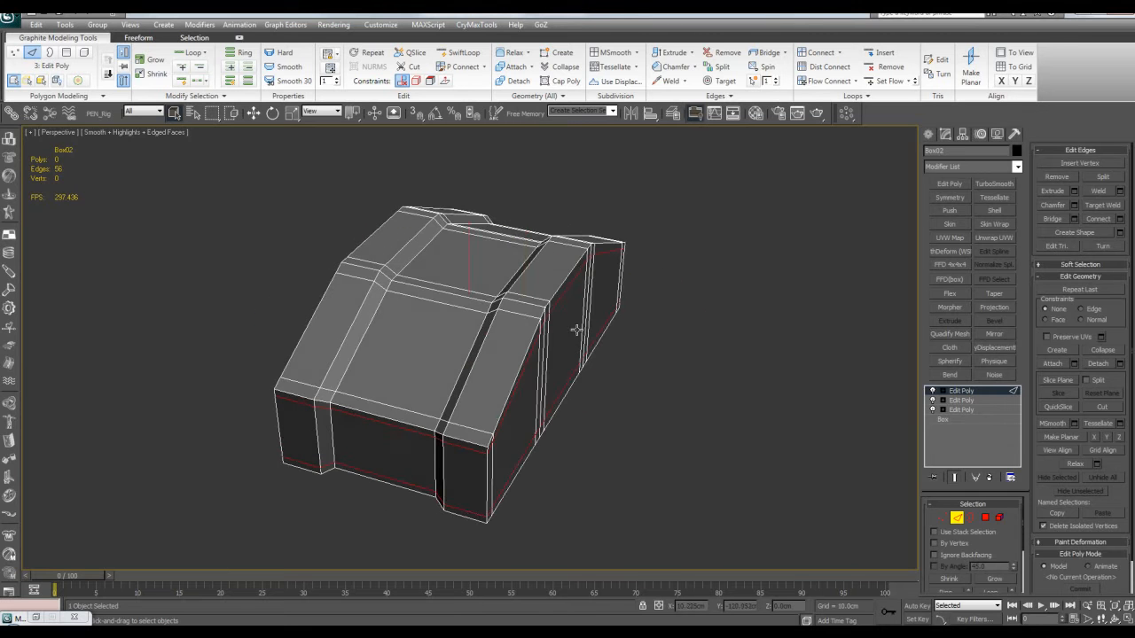
pyautogui.click(533, 304)
pyautogui.hotkey('alt', 'r')
pyautogui.hotkey('ctrl', 'shift', 'e')
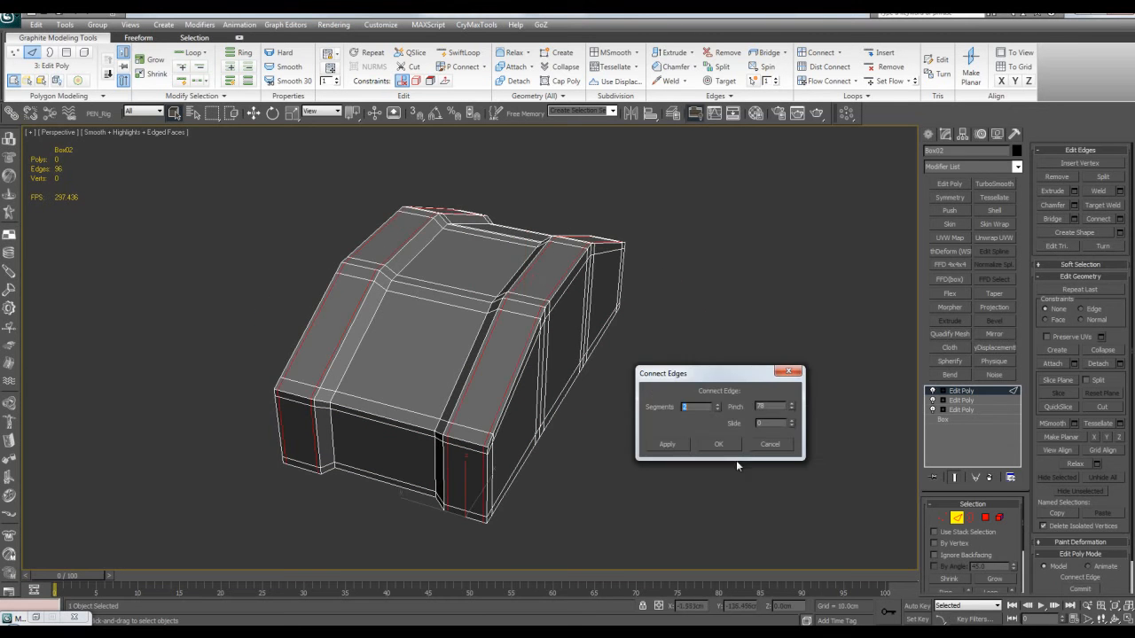
pyautogui.click(717, 446)
pyautogui.click(603, 334)
pyautogui.hotkey('alt', 'r')
pyautogui.hotkey('ctrl', 'shift', 'e')
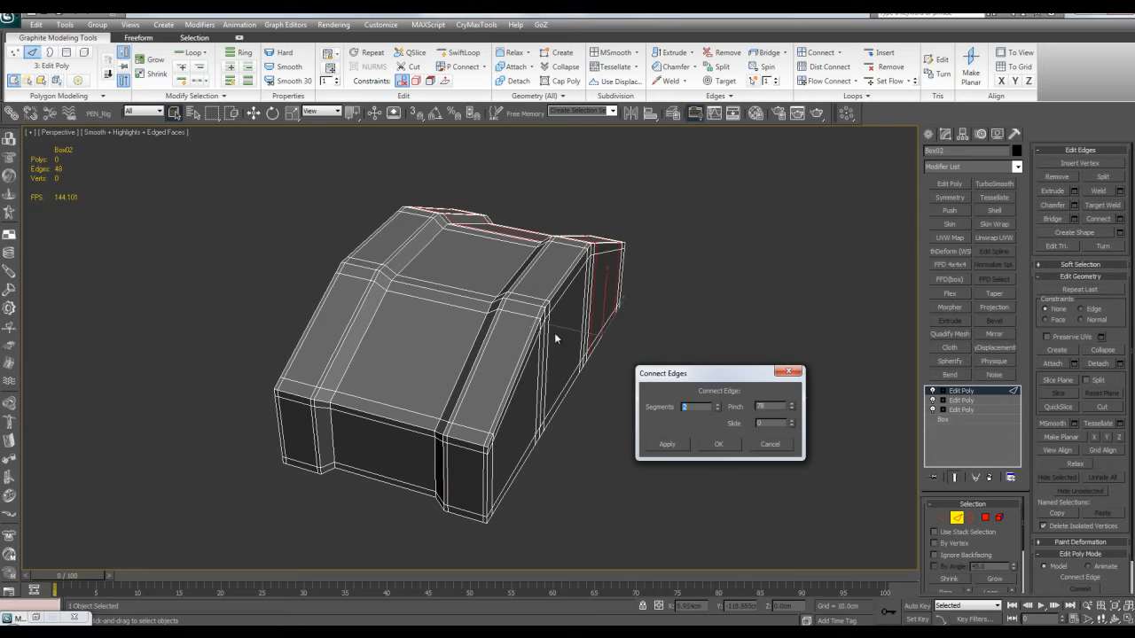
pyautogui.click(762, 442)
# Connect the crosswise edge ring of the clasp's recessed middle strip with 2 pinched segments
pyautogui.click(478, 311)
pyautogui.hotkey('alt', 'r')
pyautogui.hotkey('ctrl', 'shift', 'e')
pyautogui.click(715, 447)
# Apply TurboSmooth to the clasp with 2 iterations
pyautogui.click(993, 183)
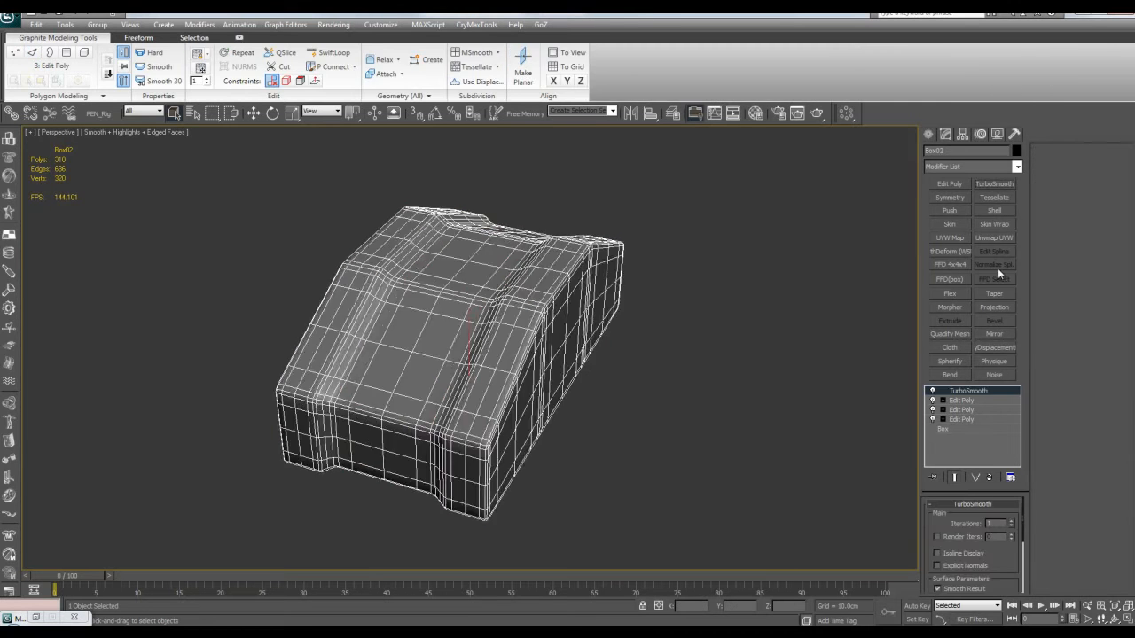
pyautogui.click(1011, 521)
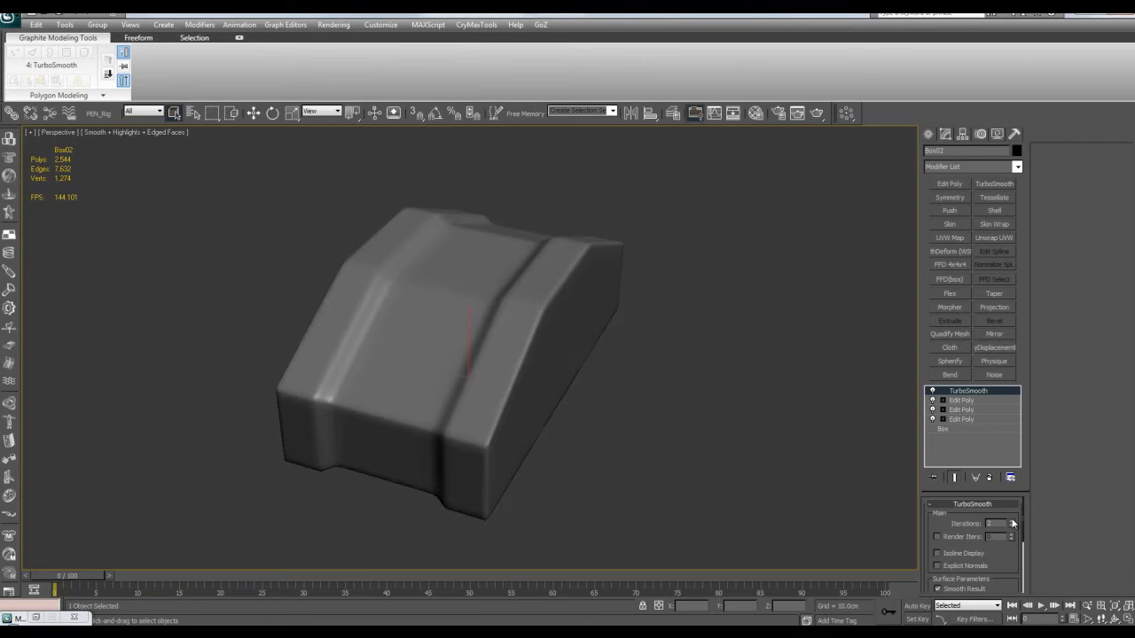
pyautogui.keyDown('alt'); pyautogui.moveTo(606, 386); pyautogui.dragTo(531, 367, button='middle'); pyautogui.keyUp('alt')
# Clone the clasp straight upward as a single instance
pyautogui.scroll(-4, 532, 367)
pyautogui.press('w')
pyautogui.moveTo(448, 326); pyautogui.dragTo(516, 354, button='middle')
pyautogui.keyDown('shift'); pyautogui.moveTo(532, 360); pyautogui.dragTo(547, 253); pyautogui.keyUp('shift')
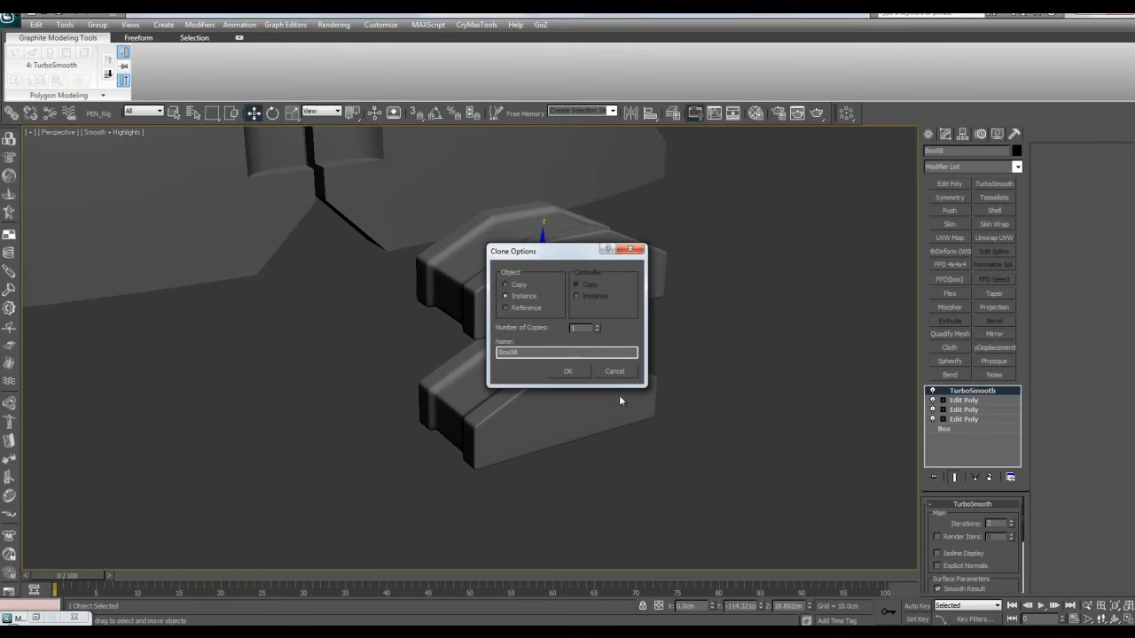
pyautogui.click(569, 372)
# Rotate the instance upright with angle snap so its arch faces forward, and move it into the vest's front recess
pyautogui.keyDown('alt'); pyautogui.moveTo(570, 365); pyautogui.dragTo(607, 282, button='middle'); pyautogui.keyUp('alt')
pyautogui.moveTo(606, 282); pyautogui.dragTo(698, 336, button='middle')
pyautogui.press('e')
pyautogui.press('a')
pyautogui.moveTo(698, 325); pyautogui.dragTo(705, 377)
pyautogui.press('w')
pyautogui.moveTo(642, 335); pyautogui.dragTo(224, 280)
pyautogui.press('q')
pyautogui.press('z')
pyautogui.press('7')
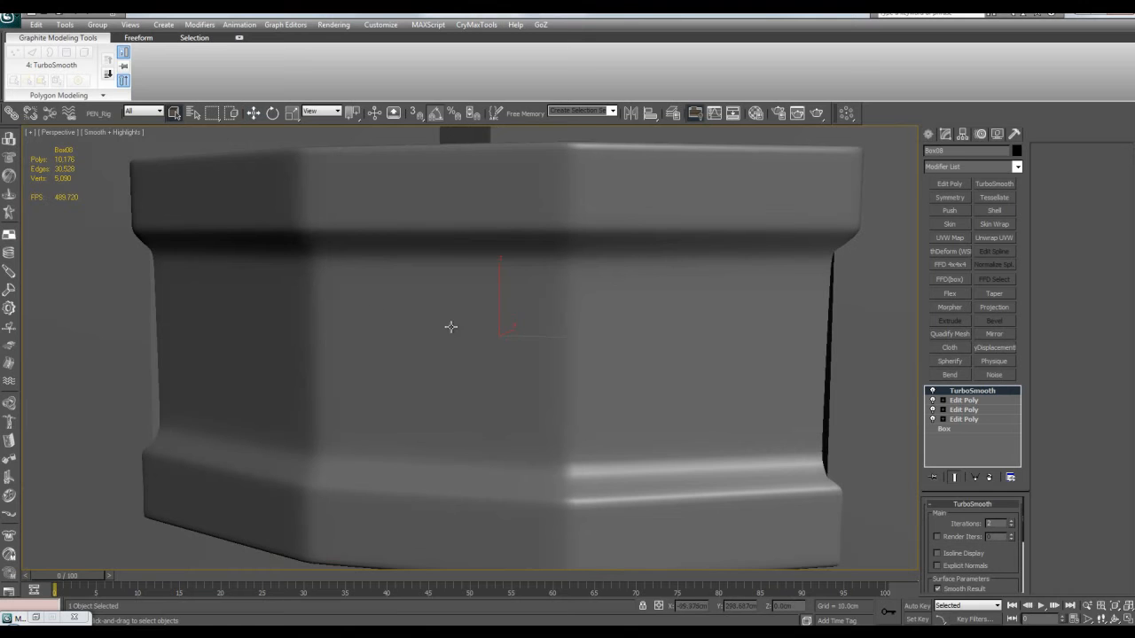
# Scale all vertices of the original clasp in its top Edit Poly so the instance suits the vest's recess
pyautogui.scroll(-4, 558, 320)
pyautogui.moveTo(559, 319); pyautogui.dragTo(592, 446, button='middle')
pyautogui.scroll(-2, 555, 328)
pyautogui.scroll(-2, 555, 328)
pyautogui.press('w')
pyautogui.scroll(4, 556, 277)
pyautogui.scroll(-4, 556, 278)
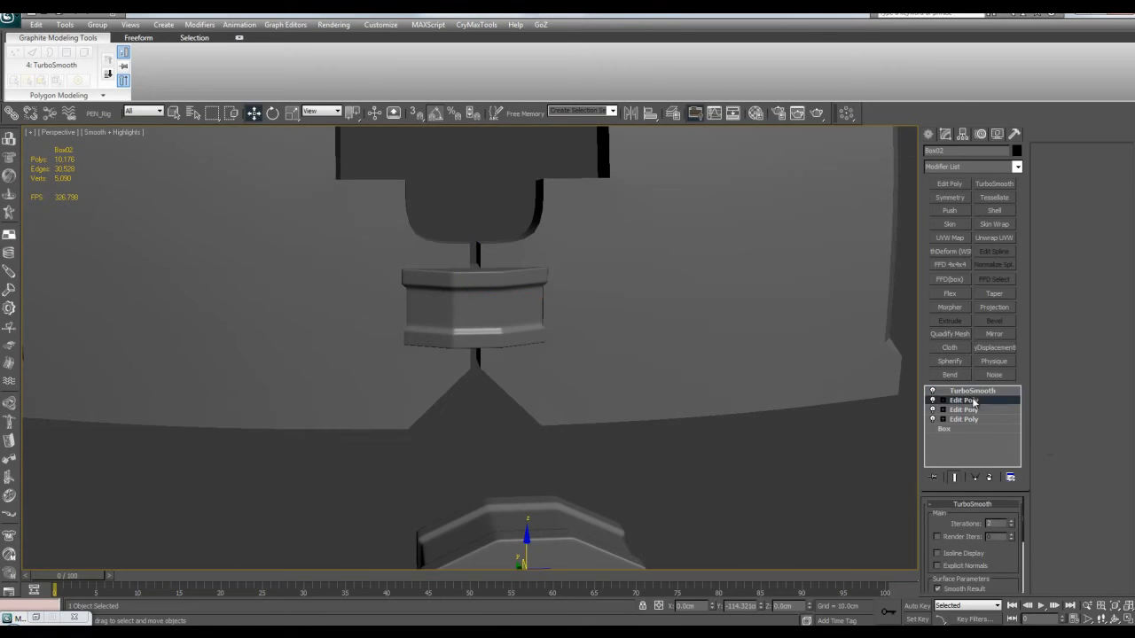
pyautogui.press('1')
pyautogui.moveTo(565, 464); pyautogui.dragTo(558, 395, button='middle')
pyautogui.moveTo(484, 390); pyautogui.dragTo(514, 385, button='middle')
pyautogui.press('F4')
pyautogui.press('F4')
pyautogui.press('F4')
pyautogui.moveTo(374, 337); pyautogui.dragTo(552, 437)
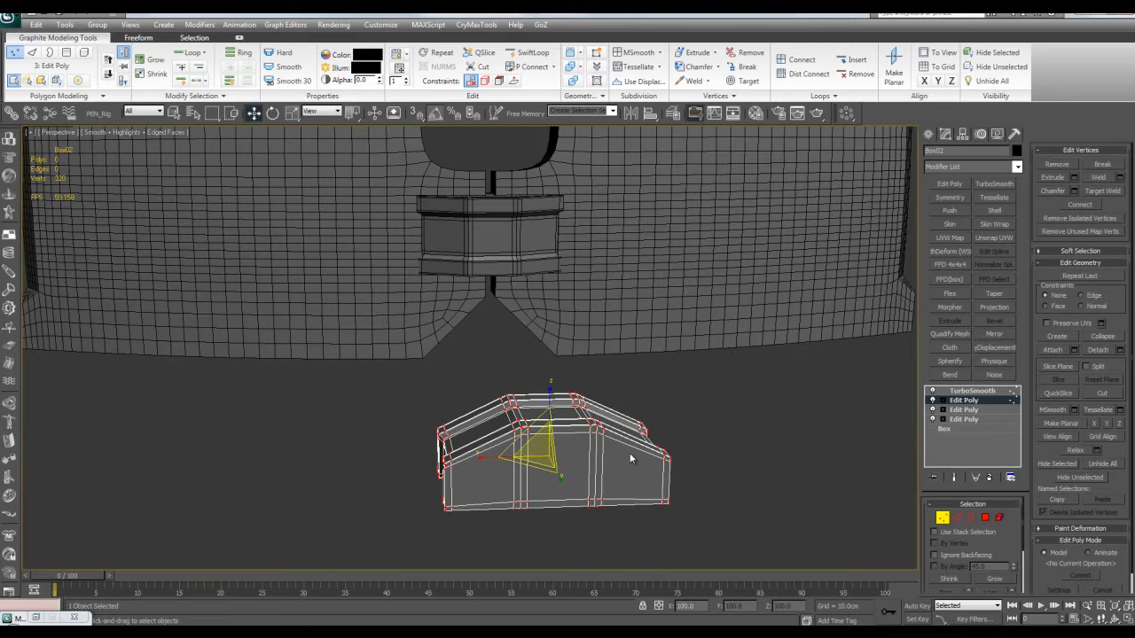
pyautogui.press('F4')
pyautogui.moveTo(484, 458); pyautogui.dragTo(553, 475)
pyautogui.keyDown('alt'); pyautogui.moveTo(555, 479); pyautogui.dragTo(595, 489, button='middle'); pyautogui.keyUp('alt')
pyautogui.press('1')
# Examine how the clasp instance sits in the vest's front recess from several angles
pyautogui.press('q')
pyautogui.press('z')
pyautogui.keyDown('alt'); pyautogui.moveTo(648, 438); pyautogui.dragTo(647, 400, button='middle'); pyautogui.keyUp('alt')
pyautogui.scroll(-5, 647, 399)
pyautogui.click(647, 406)
pyautogui.moveTo(431, 243); pyautogui.dragTo(714, 512, button='middle')
pyautogui.moveTo(433, 369); pyautogui.dragTo(518, 413, button='middle')
pyautogui.scroll(-3, 540, 448)
pyautogui.keyDown('alt'); pyautogui.moveTo(540, 448); pyautogui.dragTo(609, 423, button='middle'); pyautogui.keyUp('alt')
# Isolate the vest to examine the wireframe around its front recess, and exit isolation mode
pyautogui.click(620, 411)
pyautogui.press('z')
pyautogui.keyDown('alt'); pyautogui.moveTo(506, 325); pyautogui.dragTo(482, 359, button='middle'); pyautogui.keyUp('alt')
pyautogui.keyDown('alt'); pyautogui.moveTo(529, 416); pyautogui.dragTo(513, 391, button='middle'); pyautogui.keyUp('alt')
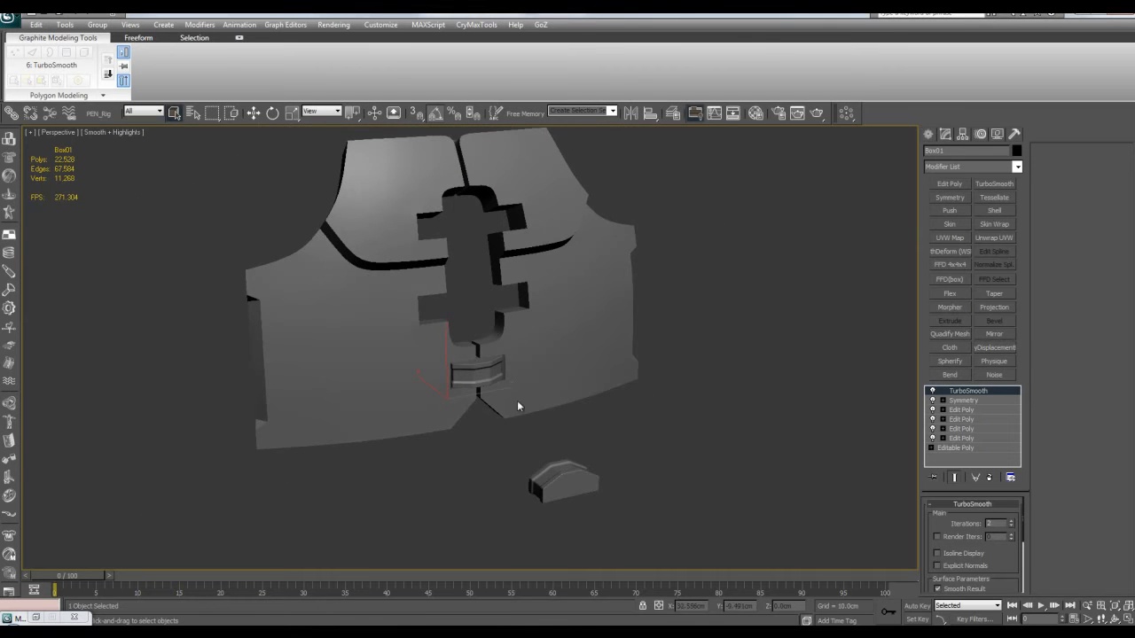
pyautogui.scroll(3, 640, 404)
pyautogui.hotkey('alt', 'q')
pyautogui.keyDown('alt'); pyautogui.moveTo(635, 401); pyautogui.dragTo(608, 387, button='middle'); pyautogui.keyUp('alt')
pyautogui.press('F4')
pyautogui.moveTo(594, 428); pyautogui.dragTo(572, 319, button='middle')
pyautogui.scroll(5, 595, 273)
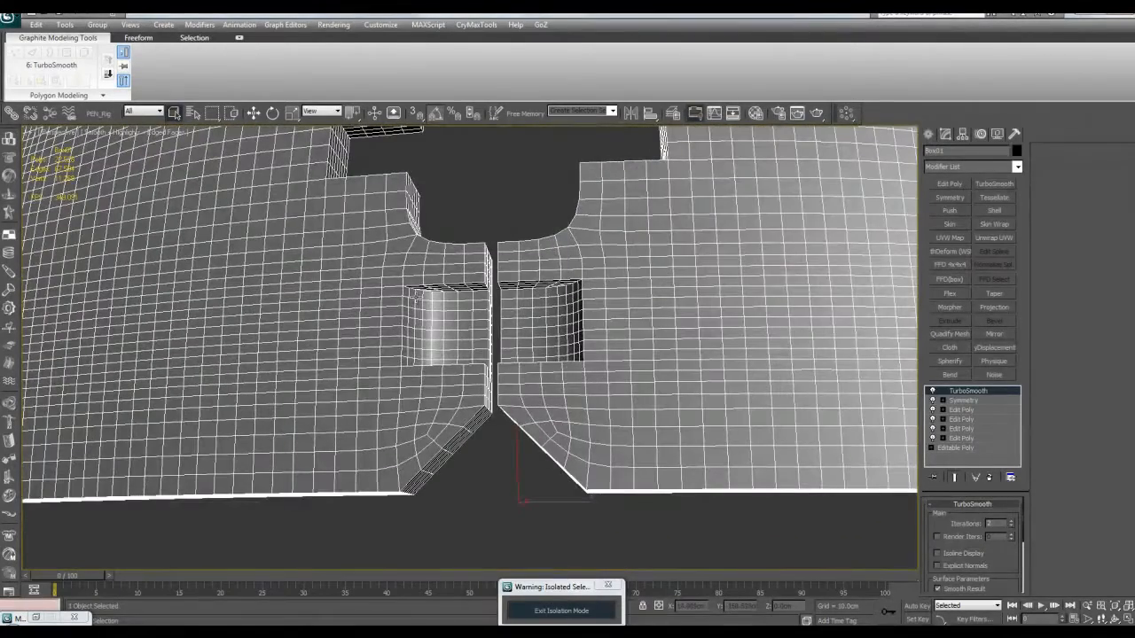
pyautogui.click(577, 610)
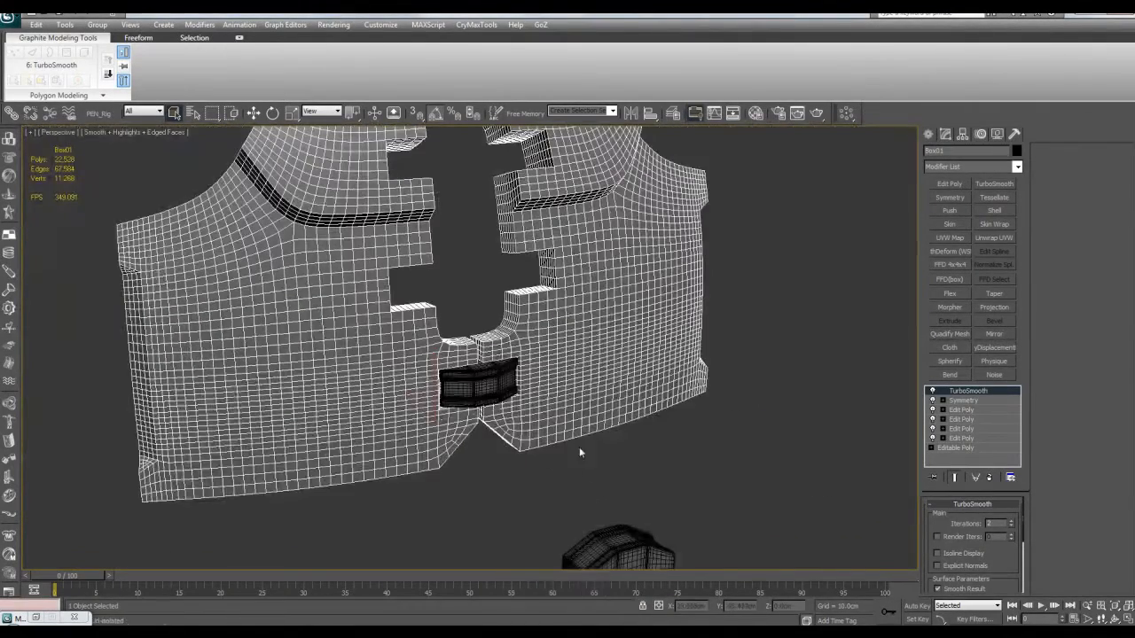
# Compare the original clasp and the vest with edged faces shown and hidden
pyautogui.click(641, 540)
pyautogui.press('z')
pyautogui.keyDown('alt'); pyautogui.moveTo(638, 412); pyautogui.dragTo(553, 396, button='middle'); pyautogui.keyUp('alt')
pyautogui.scroll(-5, 545, 381)
pyautogui.press('F4')
pyautogui.moveTo(532, 296); pyautogui.dragTo(720, 509, button='middle')
pyautogui.press('F4')
pyautogui.click(334, 199)
pyautogui.press('z')
pyautogui.scroll(-3, 531, 313)
pyautogui.moveTo(531, 313); pyautogui.dragTo(580, 360, button='middle')
pyautogui.scroll(-7, 534, 293)
pyautogui.moveTo(653, 411); pyautogui.dragTo(640, 345, button='middle')
# Lower the original clasp's top middle vertices in the top Edit Poly to flatten its arch
pyautogui.click(622, 420)
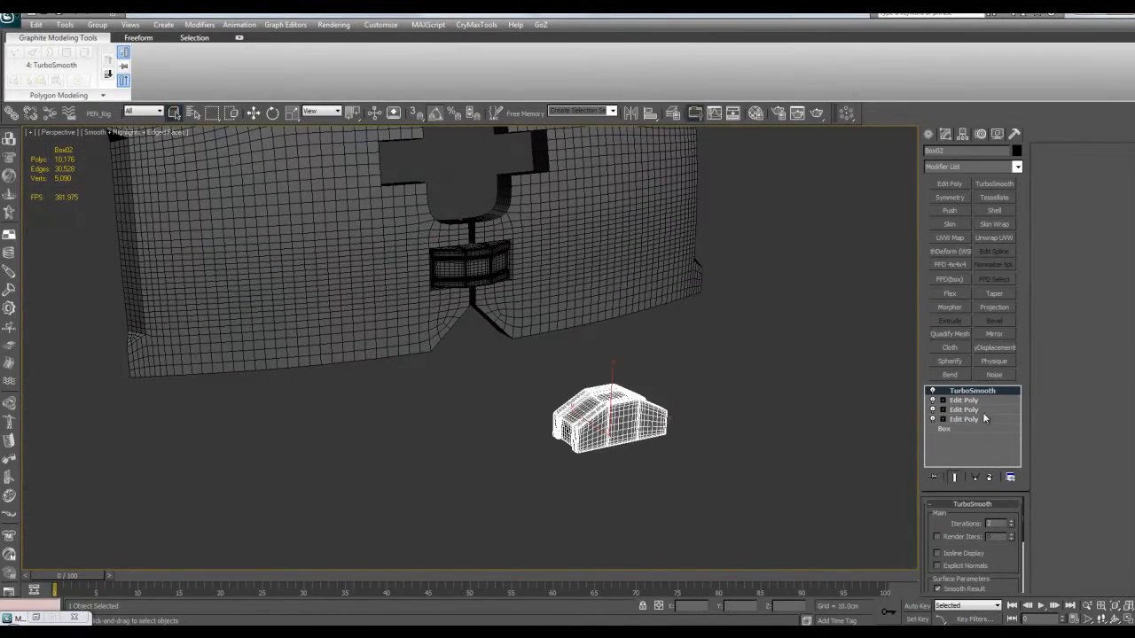
pyautogui.scroll(3, 731, 359)
pyautogui.press('1')
pyautogui.press('z')
pyautogui.scroll(-5, 626, 362)
pyautogui.keyDown('alt'); pyautogui.moveTo(626, 363); pyautogui.dragTo(498, 227, button='middle'); pyautogui.keyUp('alt')
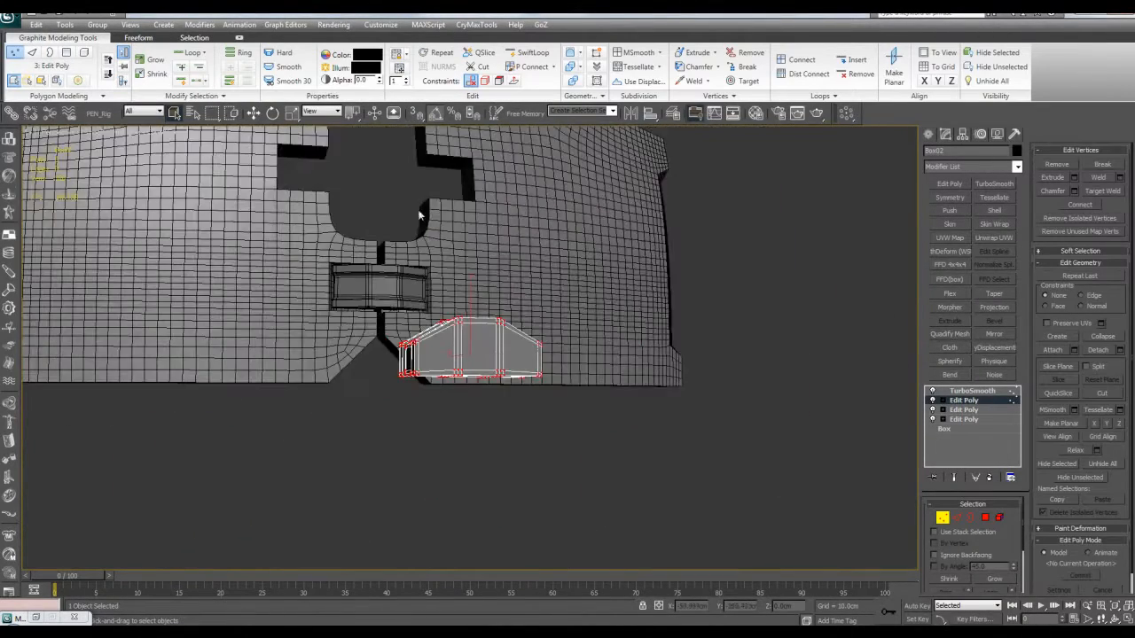
pyautogui.scroll(4, 473, 314)
pyautogui.keyDown('alt'); pyautogui.moveTo(446, 277); pyautogui.dragTo(441, 306, button='middle'); pyautogui.keyUp('alt')
pyautogui.moveTo(586, 379); pyautogui.dragTo(586, 378)
pyautogui.press('w')
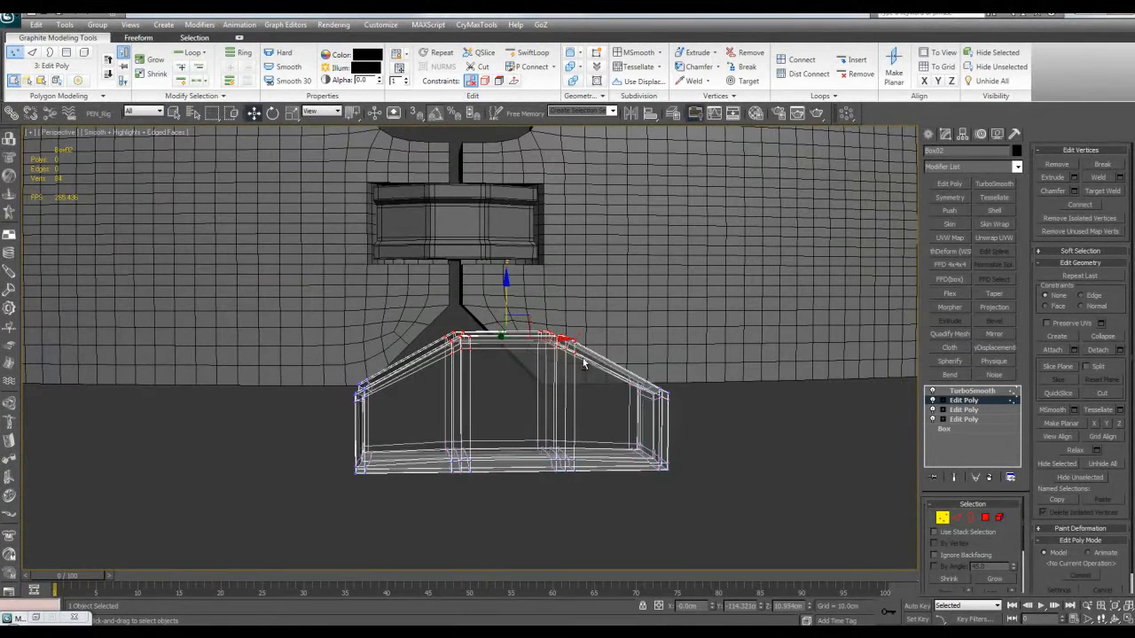
pyautogui.hotkey('alt', 'x')
pyautogui.moveTo(512, 301); pyautogui.dragTo(509, 324)
pyautogui.press('F4')
pyautogui.keyDown('alt'); pyautogui.moveTo(527, 332); pyautogui.dragTo(603, 362, button='middle'); pyautogui.keyUp('alt')
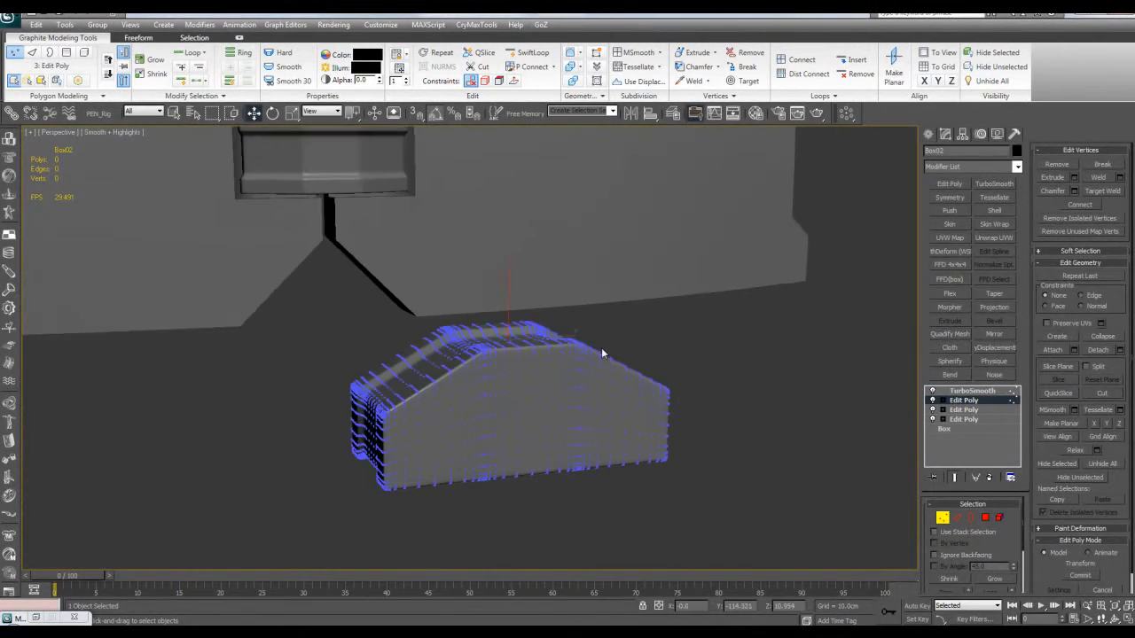
pyautogui.press('q')
pyautogui.scroll(-3, 701, 393)
pyautogui.keyDown('alt'); pyautogui.moveTo(701, 392); pyautogui.dragTo(567, 413, button='middle'); pyautogui.keyUp('alt')
pyautogui.press('1')
# Examine the reshaped clasp's smoothed surface and mesh density with edged faces on and off
pyautogui.scroll(-3, 707, 407)
pyautogui.press('z')
pyautogui.press('F4')
pyautogui.press('F4')
pyautogui.scroll(-3, 576, 282)
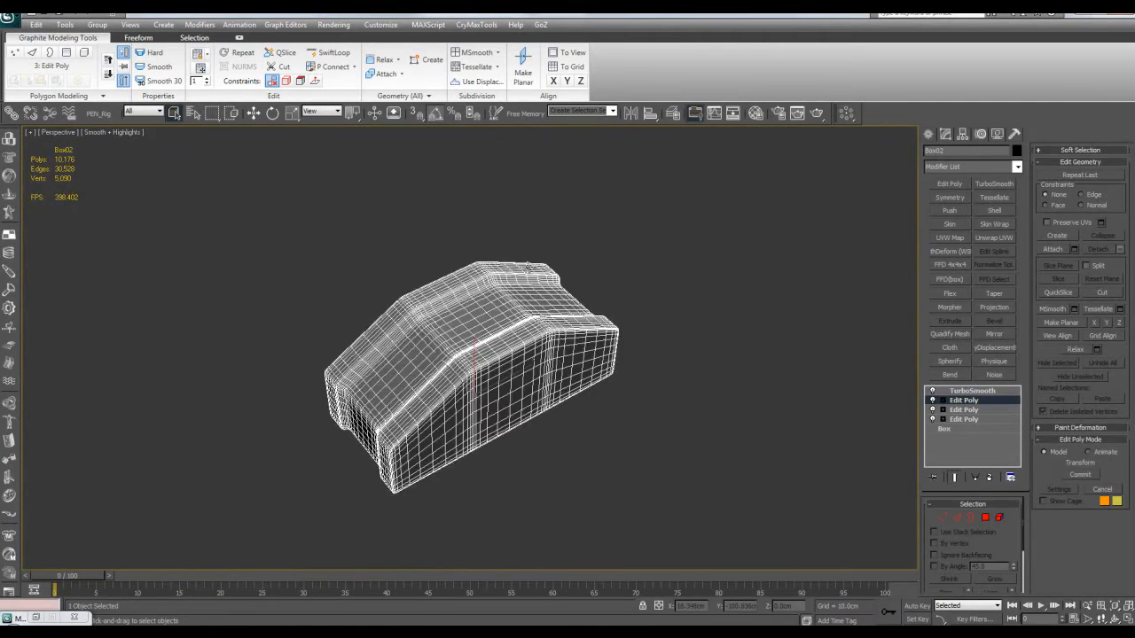
pyautogui.scroll(5, 476, 261)
pyautogui.scroll(-5, 521, 385)
pyautogui.moveTo(521, 384)
pyautogui.keyDown('alt'); pyautogui.mouseDown(button='middle')
pyautogui.moveTo(534, 316)
pyautogui.moveTo(510, 284)
pyautogui.moveTo(521, 315)
pyautogui.moveTo(529, 308)
pyautogui.moveTo(578, 356)
pyautogui.mouseUp(button='middle'); pyautogui.keyUp('alt')
pyautogui.press('F4')
# Clone the original clasp sideways to place a duplicate next to it
pyautogui.scroll(2, 561, 344)
pyautogui.press('w')
pyautogui.keyDown('shift'); pyautogui.moveTo(515, 404); pyautogui.dragTo(597, 447); pyautogui.keyUp('shift')
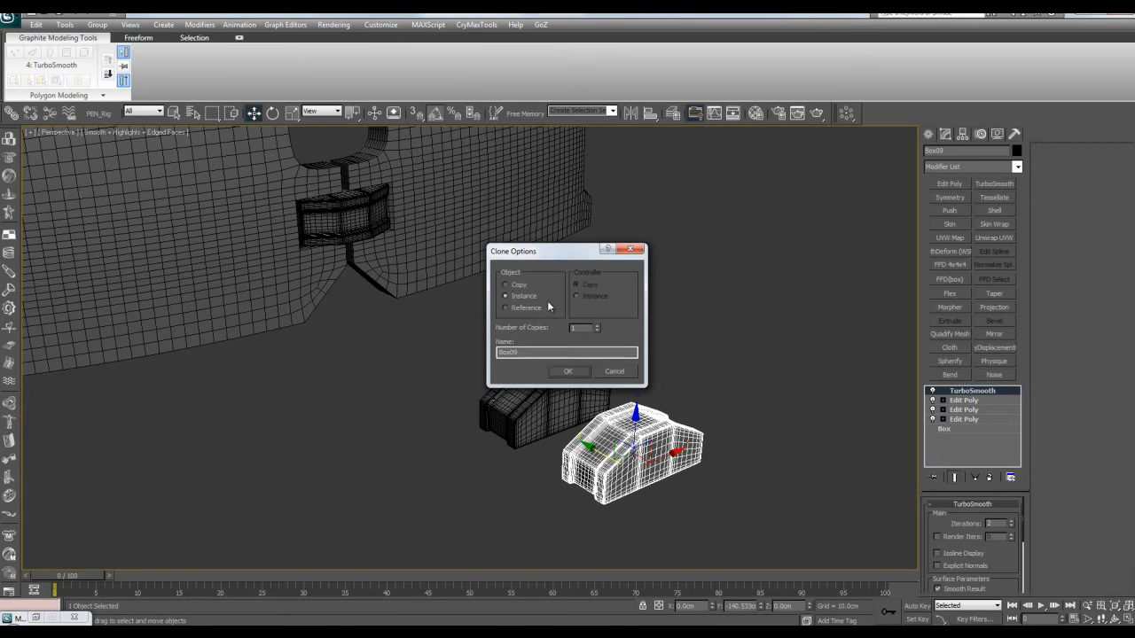
pyautogui.click(567, 372)
# Clone the new clasp duplicate upward as one independent copy
pyautogui.keyDown('alt'); pyautogui.moveTo(568, 377); pyautogui.dragTo(602, 388, button='middle'); pyautogui.keyUp('alt')
pyautogui.press('7')
pyautogui.keyDown('shift'); pyautogui.moveTo(636, 425); pyautogui.dragTo(616, 314); pyautogui.keyUp('shift')
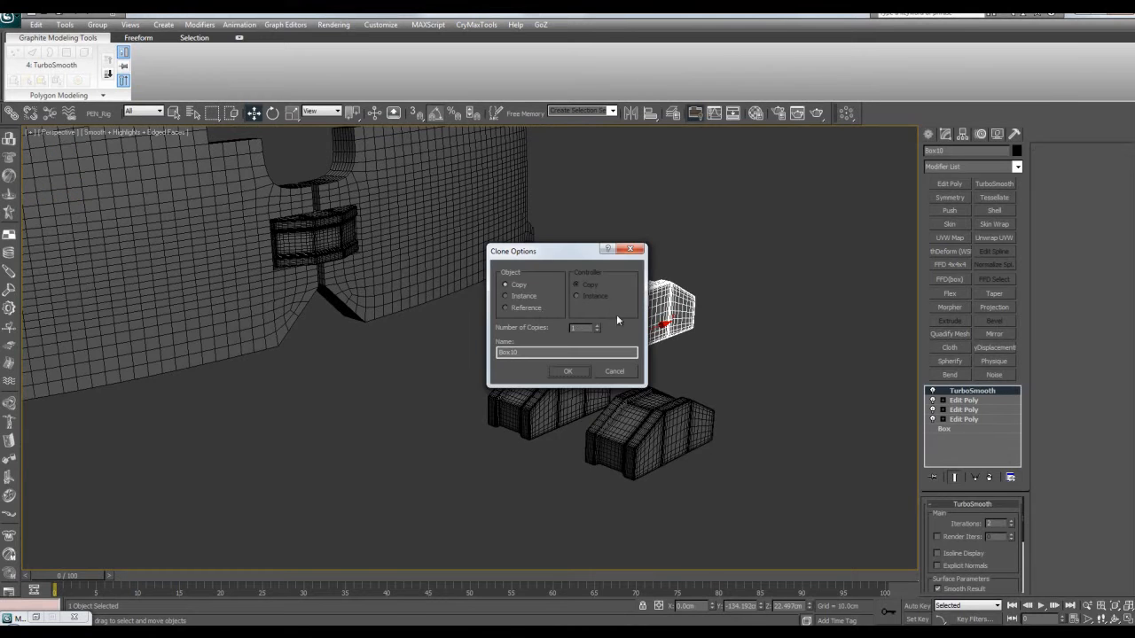
pyautogui.click(567, 372)
pyautogui.keyDown('alt'); pyautogui.moveTo(437, 342); pyautogui.dragTo(501, 350, button='middle'); pyautogui.keyUp('alt')
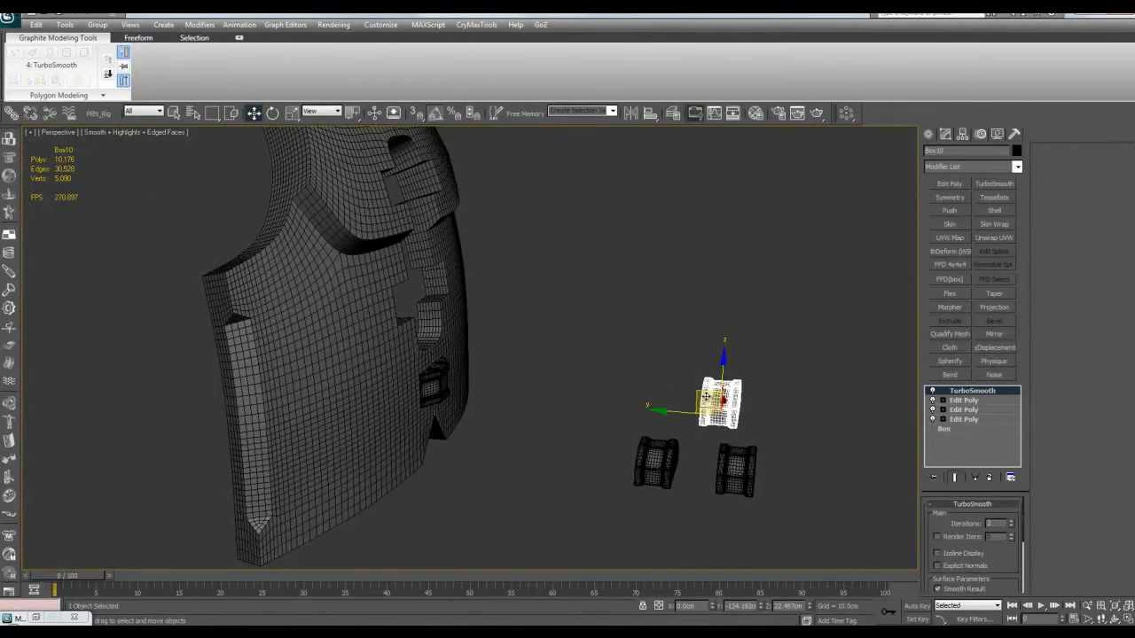
# Move the upper clasp duplicate into the vest's wide front recess and rotate it to follow the chest surface
pyautogui.moveTo(706, 397); pyautogui.dragTo(531, 315)
pyautogui.scroll(3, 530, 316)
pyautogui.press('e')
pyautogui.moveTo(530, 315); pyautogui.dragTo(601, 376, button='middle')
pyautogui.moveTo(676, 379); pyautogui.dragTo(388, 342)
pyautogui.press('z')
pyautogui.keyDown('alt'); pyautogui.moveTo(478, 355); pyautogui.dragTo(568, 343, button='middle'); pyautogui.keyUp('alt')
pyautogui.press('e')
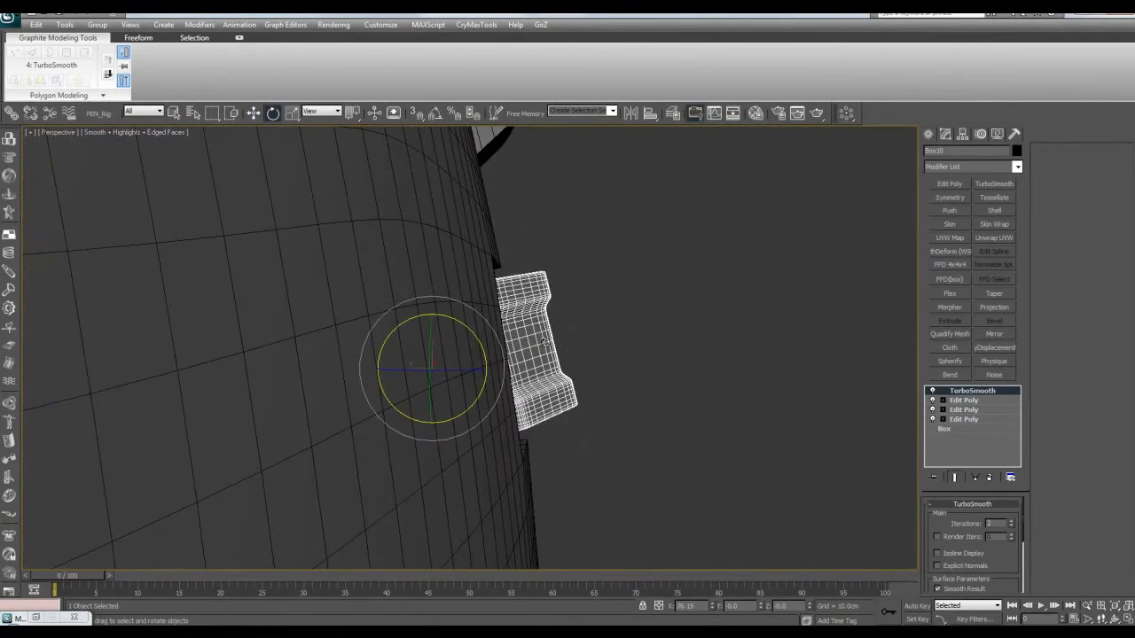
pyautogui.moveTo(488, 346); pyautogui.dragTo(482, 351)
pyautogui.press('q')
pyautogui.keyDown('alt'); pyautogui.moveTo(560, 479); pyautogui.dragTo(549, 466, button='middle'); pyautogui.keyUp('alt')
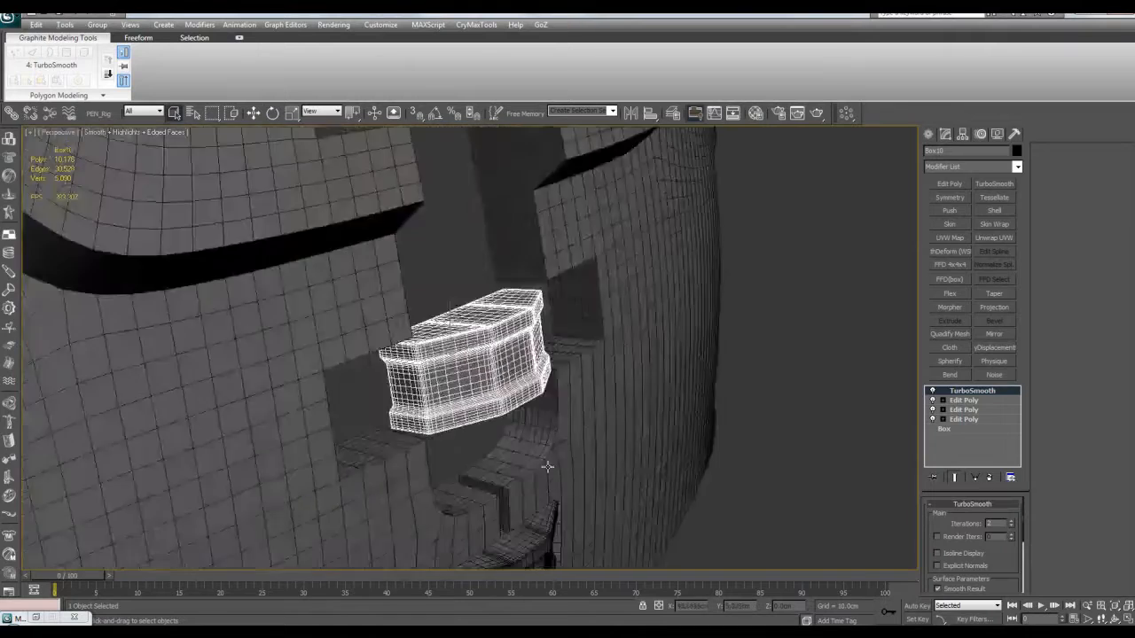
# Connect the other clasp duplicate's lengthwise edges in its top Edit Poly to add an edge loop through the centre
pyautogui.scroll(-5, 548, 466)
pyautogui.moveTo(611, 489); pyautogui.dragTo(554, 395, button='middle')
pyautogui.click(610, 436)
pyautogui.press('z')
pyautogui.scroll(-5, 768, 383)
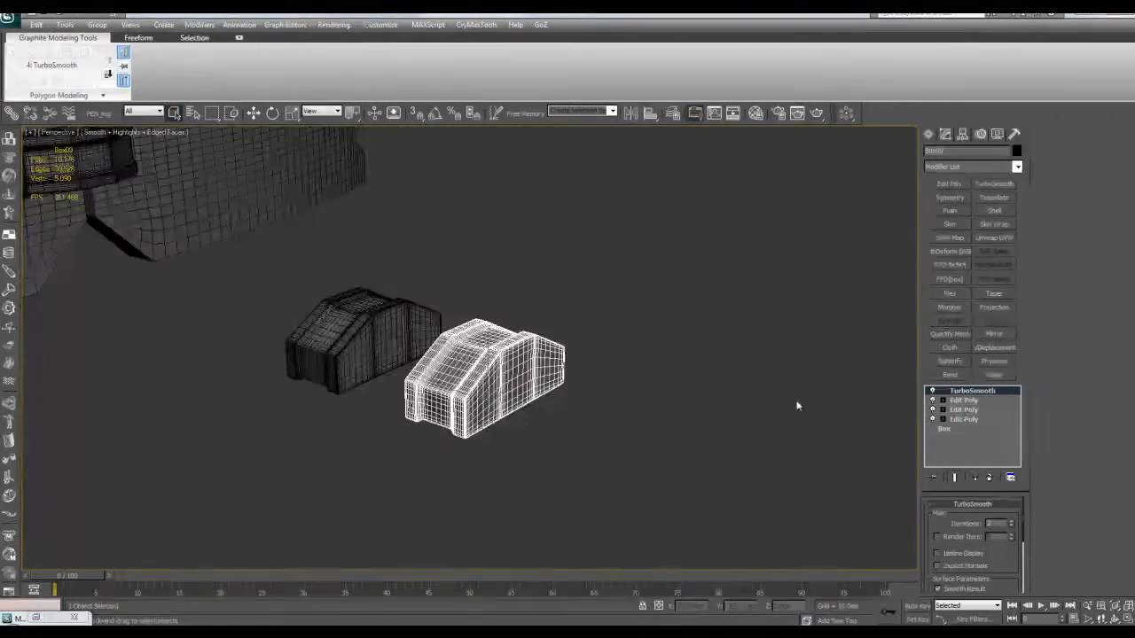
pyautogui.click(933, 391)
pyautogui.scroll(-3, 805, 379)
pyautogui.moveTo(805, 379); pyautogui.dragTo(868, 434, button='middle')
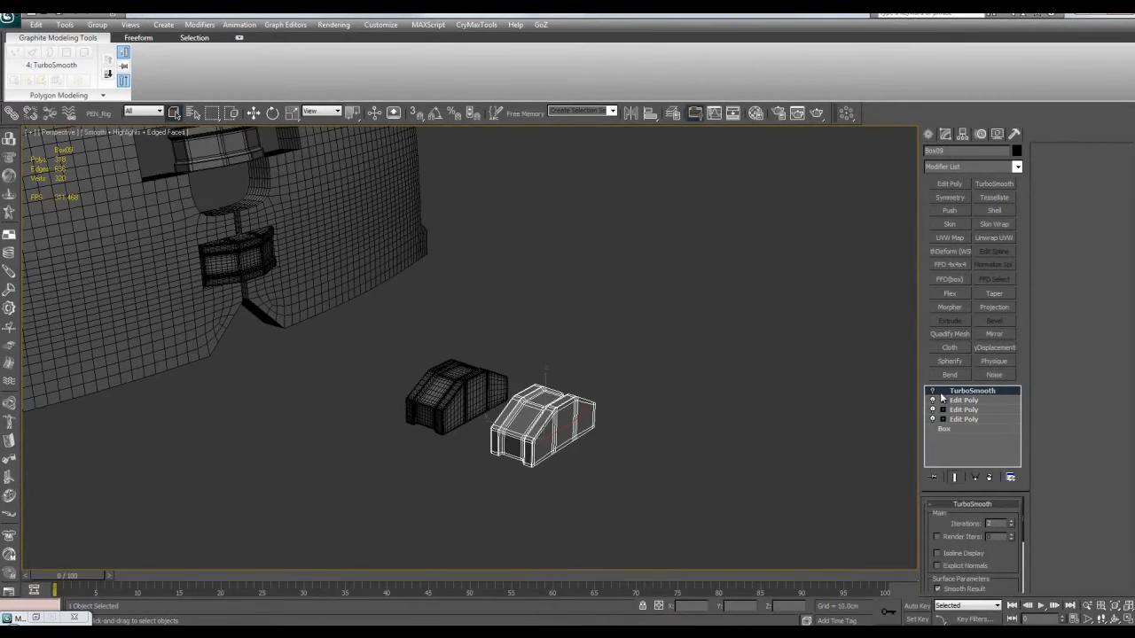
pyautogui.click(932, 391)
pyautogui.click(961, 402)
pyautogui.keyDown('alt'); pyautogui.moveTo(552, 382); pyautogui.dragTo(486, 401, button='middle'); pyautogui.keyUp('alt')
pyautogui.hotkey('ctrl', 'e')
pyautogui.press('2')
pyautogui.click(513, 432)
pyautogui.hotkey('alt', 'r')
pyautogui.hotkey('ctrl', 'shift', 'e')
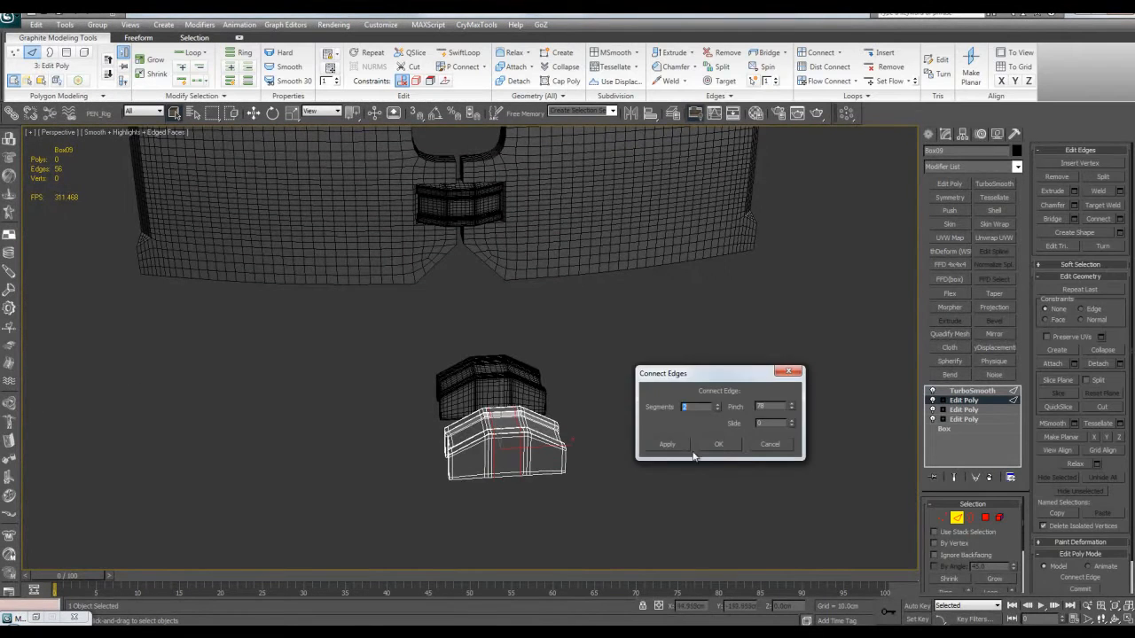
pyautogui.click(719, 444)
pyautogui.scroll(4, 603, 410)
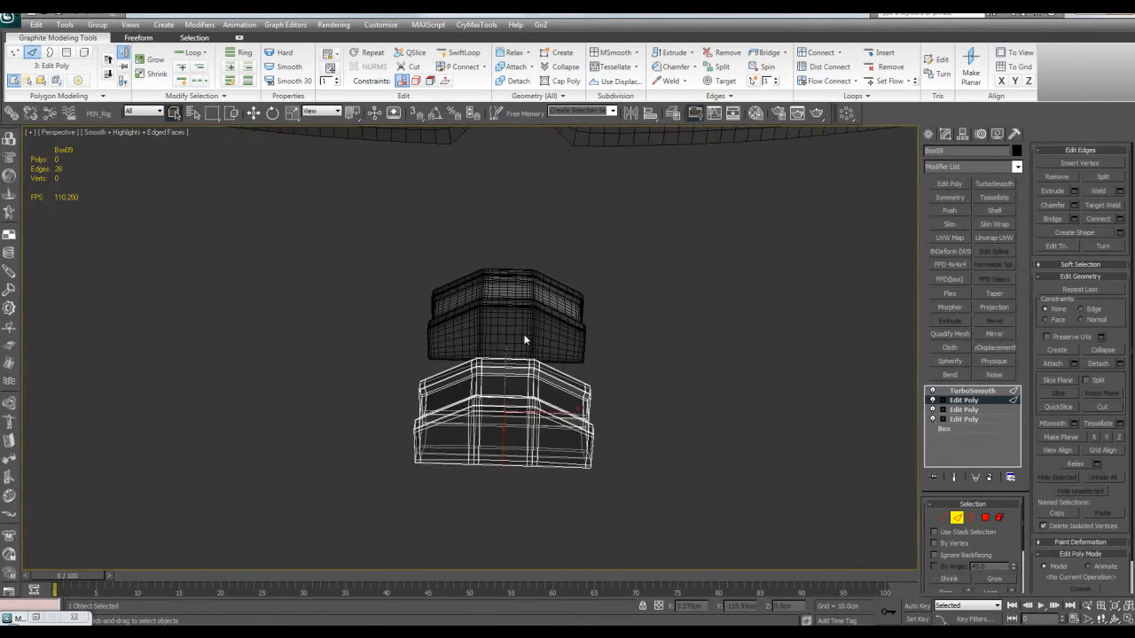
# Delete one half of the clasp duplicate up to its centre loop
pyautogui.moveTo(620, 532); pyautogui.dragTo(641, 544)
pyautogui.press('Delete')
pyautogui.scroll(-5, 610, 521)
pyautogui.keyDown('alt'); pyautogui.moveTo(608, 520); pyautogui.dragTo(650, 352, button='middle'); pyautogui.keyUp('alt')
# Move the half clasp up in front of the vest, near the lower front recess
pyautogui.press('2')
pyautogui.press('w')
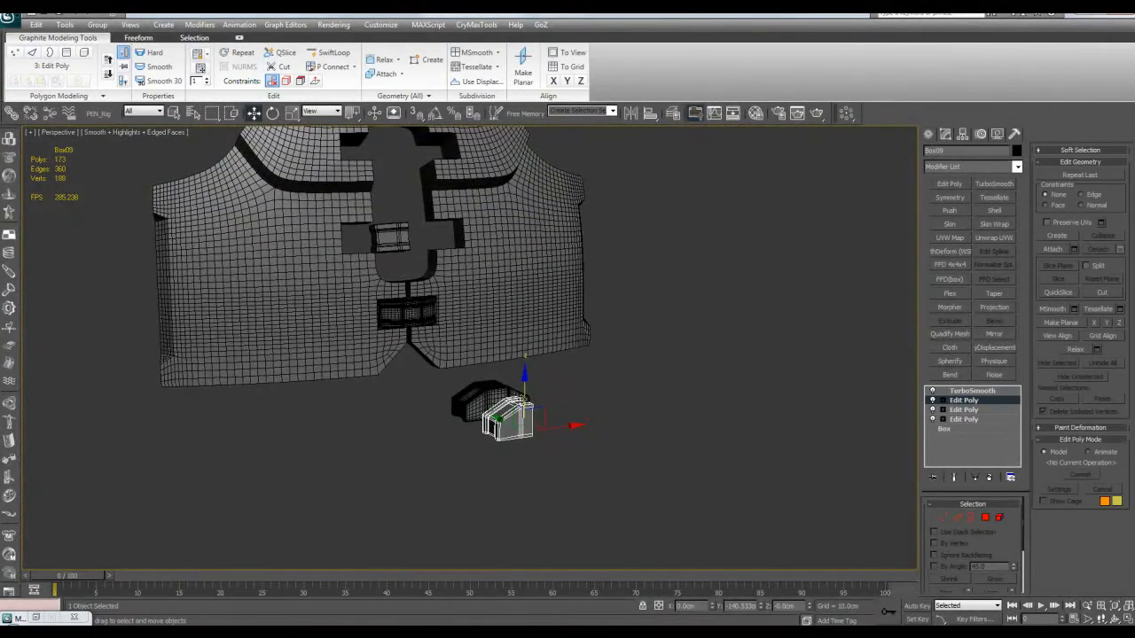
pyautogui.keyDown('alt'); pyautogui.moveTo(518, 387); pyautogui.dragTo(550, 406, button='middle'); pyautogui.keyUp('alt')
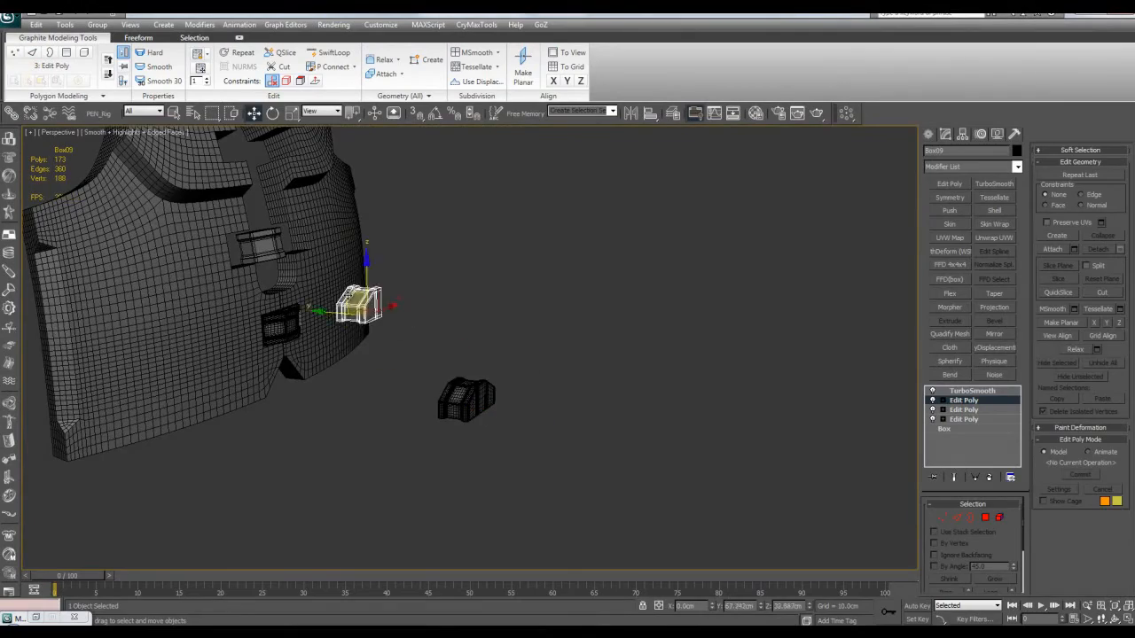
pyautogui.press('z')
pyautogui.keyDown('alt'); pyautogui.moveTo(337, 291); pyautogui.dragTo(490, 357, button='middle'); pyautogui.keyUp('alt')
pyautogui.scroll(-5, 425, 332)
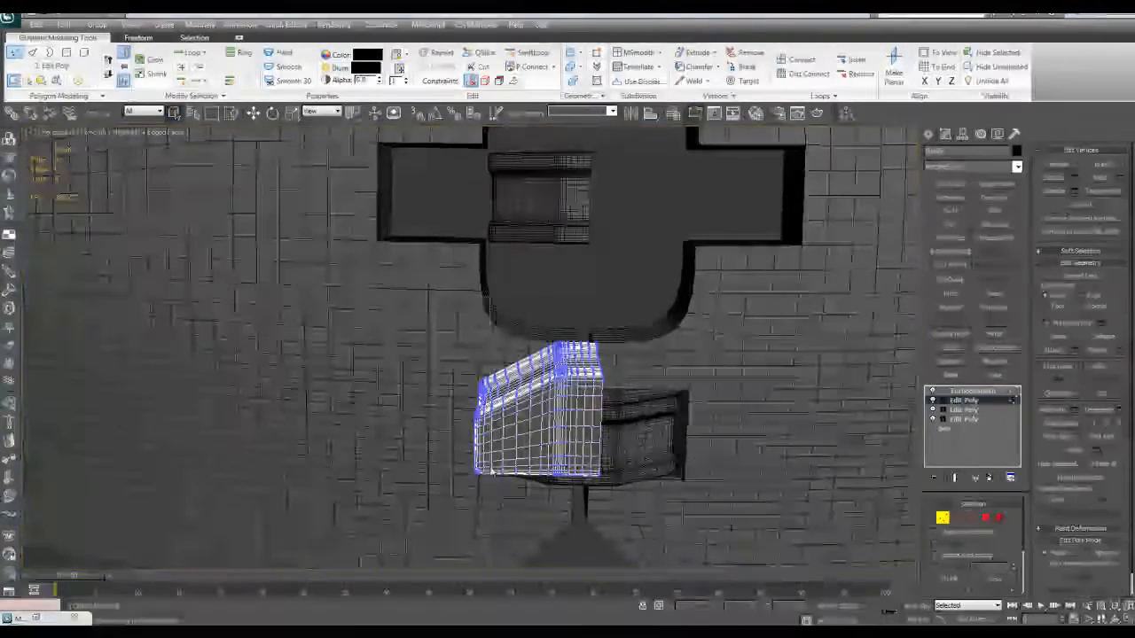
# Add a Symmetry modifier below the half clasp's TurboSmooth, mirrored on X with Flip enabled
pyautogui.click(964, 401)
pyautogui.click(954, 198)
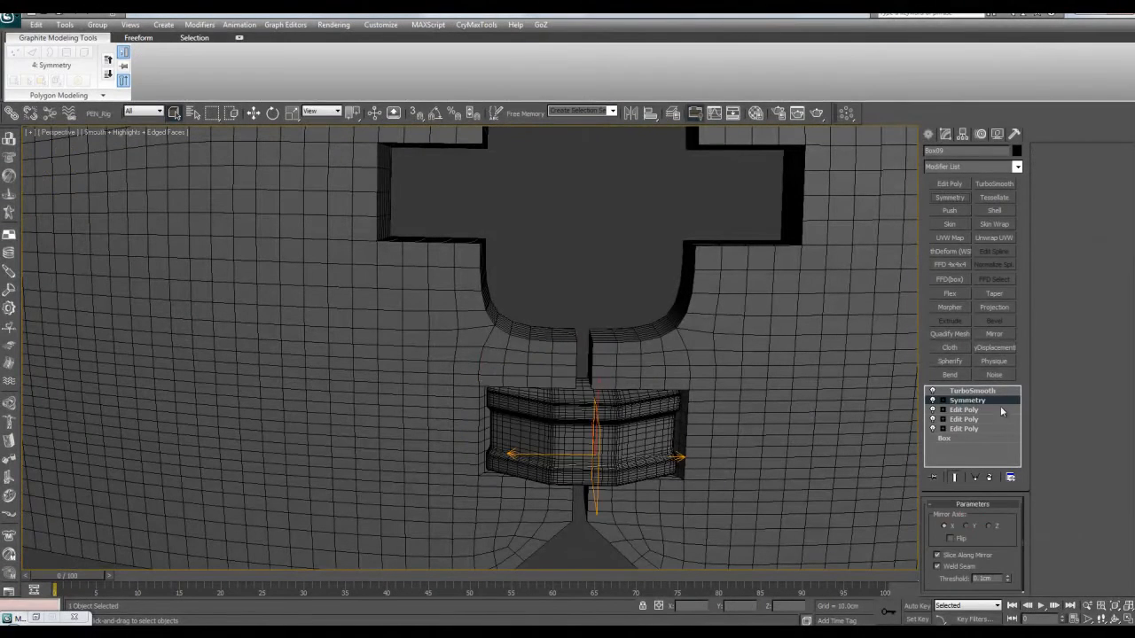
pyautogui.click(960, 539)
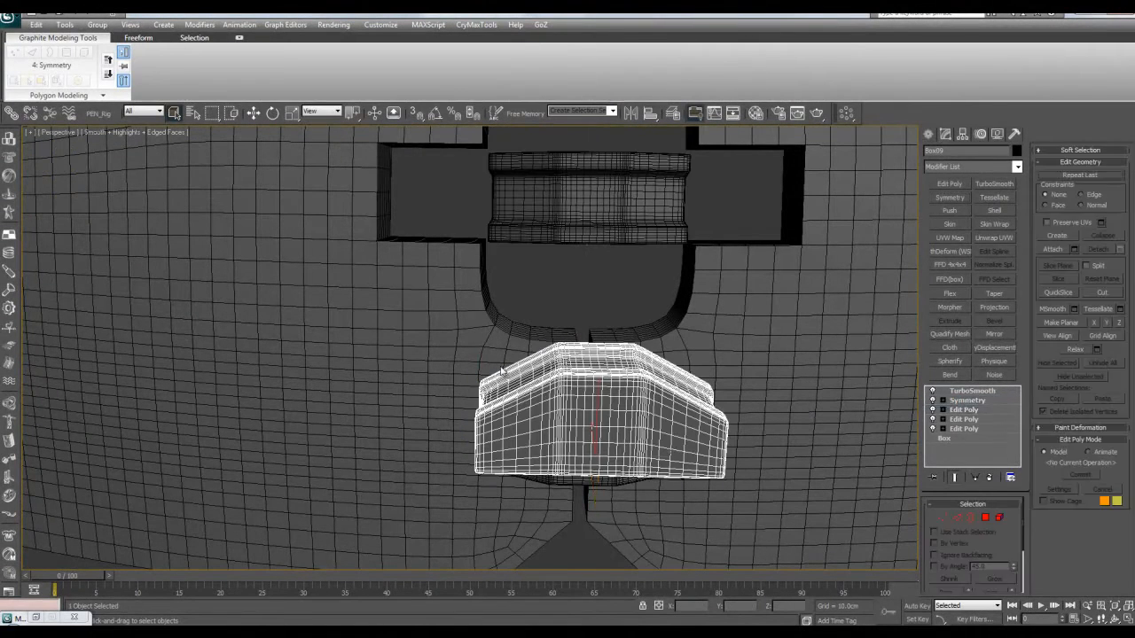
# Move the half clasp's outer end vertices outward in its top Edit Poly to lengthen the clasp
pyautogui.press('w')
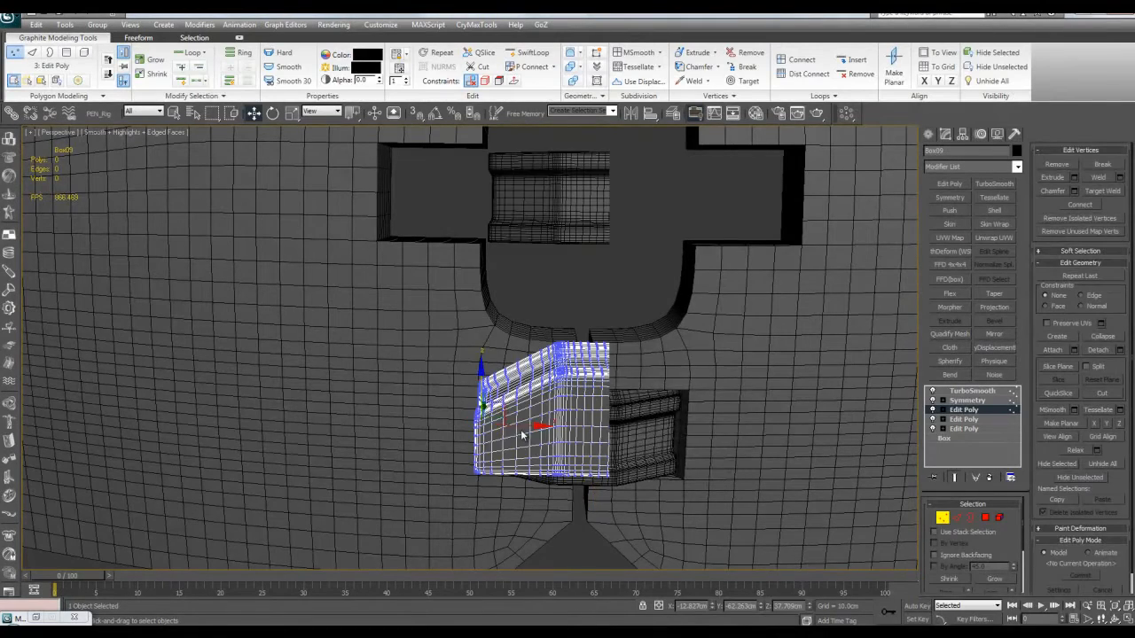
pyautogui.moveTo(522, 425); pyautogui.dragTo(417, 451)
pyautogui.scroll(2, 552, 326)
pyautogui.keyDown('alt'); pyautogui.moveTo(434, 450); pyautogui.dragTo(554, 378, button='middle'); pyautogui.keyUp('alt')
# Widen the clasp band by moving the side face and the vertices along its long side
pyautogui.press('`')
pyautogui.press('4')
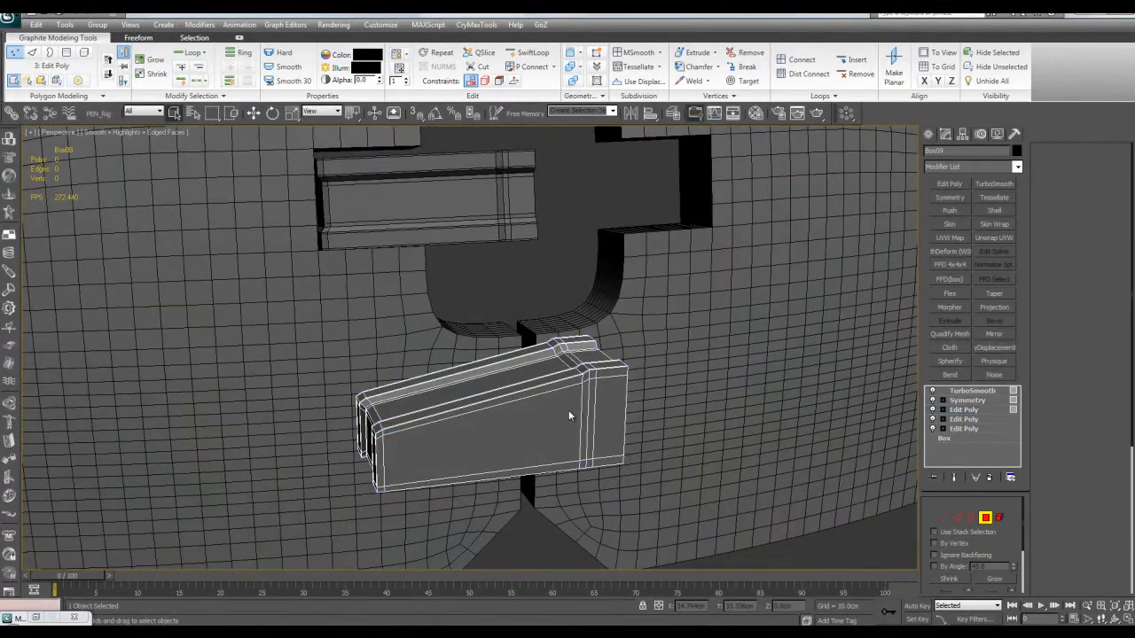
pyautogui.click(571, 411)
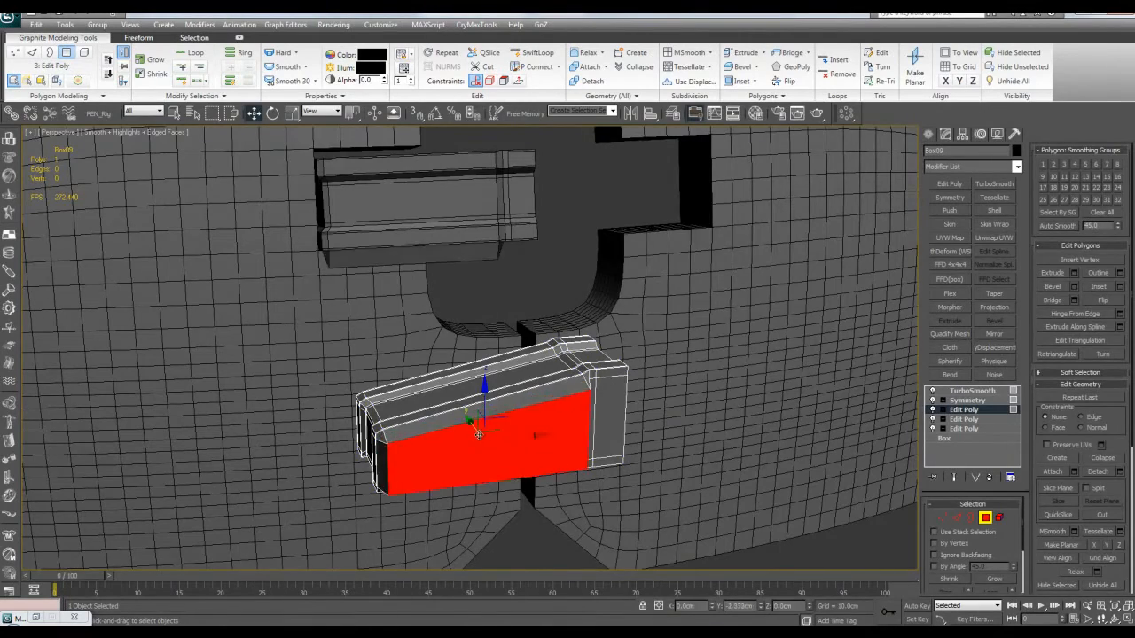
pyautogui.keyDown('alt'); pyautogui.moveTo(469, 426); pyautogui.dragTo(671, 402, button='middle'); pyautogui.keyUp('alt')
pyautogui.press('1')
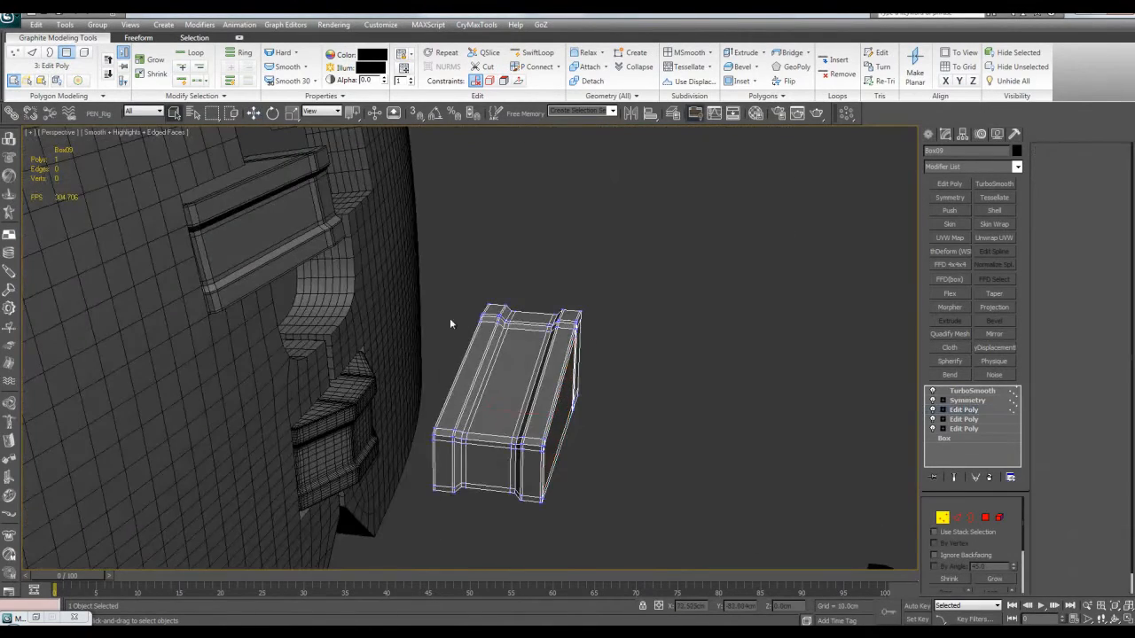
pyautogui.keyDown('alt'); pyautogui.moveTo(440, 322); pyautogui.dragTo(432, 285, button='middle'); pyautogui.keyUp('alt')
pyautogui.moveTo(502, 532); pyautogui.dragTo(501, 532)
pyautogui.keyDown('alt'); pyautogui.moveTo(502, 532); pyautogui.dragTo(452, 401, button='middle'); pyautogui.keyUp('alt')
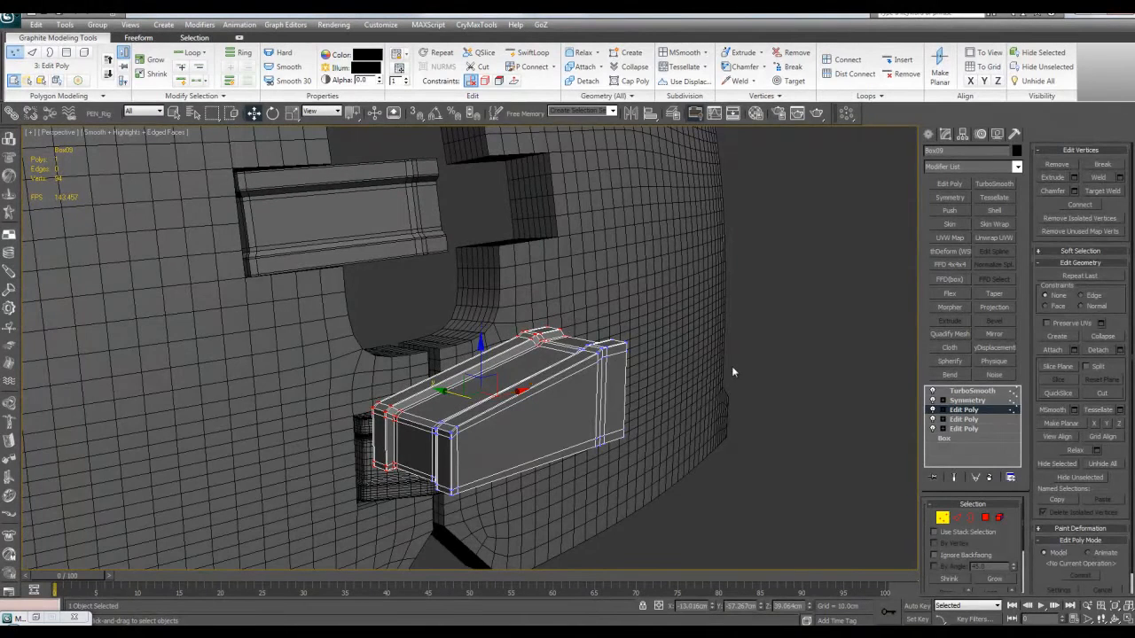
# Examine the lengthened clasp's smoothed surface and mesh density with edged faces on and off
pyautogui.press('1')
pyautogui.click(779, 377)
pyautogui.press('F4')
pyautogui.press('q')
pyautogui.scroll(-3, 593, 296)
pyautogui.keyDown('alt'); pyautogui.moveTo(593, 296); pyautogui.dragTo(596, 344, button='middle'); pyautogui.keyUp('alt')
pyautogui.click(565, 376)
pyautogui.press('z')
pyautogui.scroll(2, 565, 382)
pyautogui.press('F4')
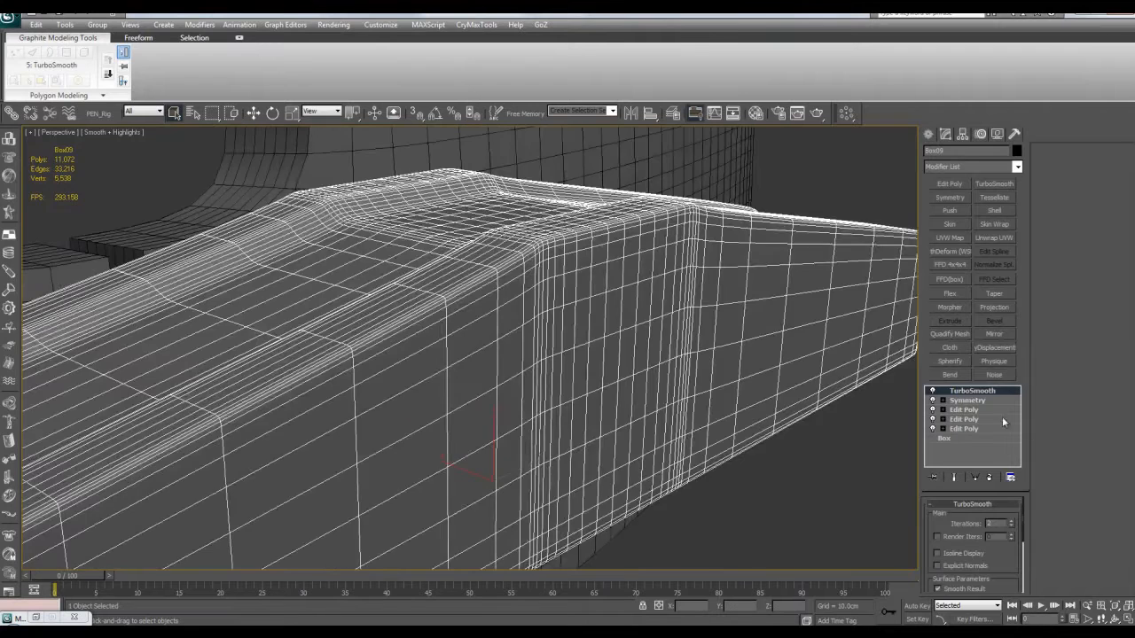
# Remove the long support edges bordering the clasp's recessed band in its top Edit Poly
pyautogui.scroll(-2, 562, 289)
pyautogui.keyDown('alt'); pyautogui.moveTo(562, 289); pyautogui.dragTo(580, 304, button='middle'); pyautogui.keyUp('alt')
pyautogui.press('2')
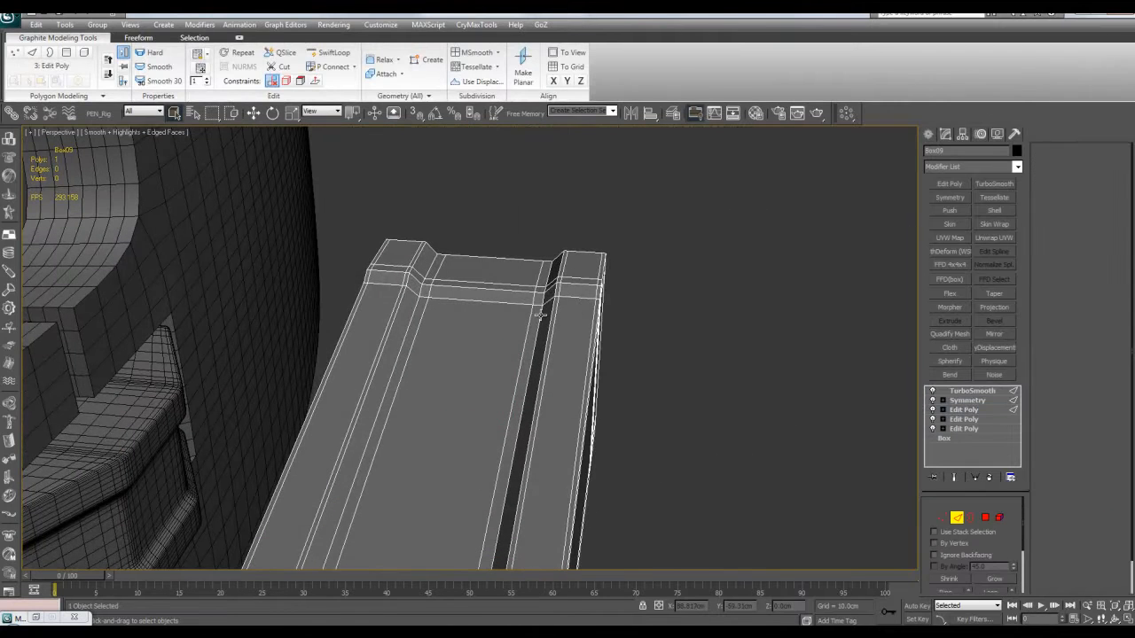
pyautogui.click(538, 323)
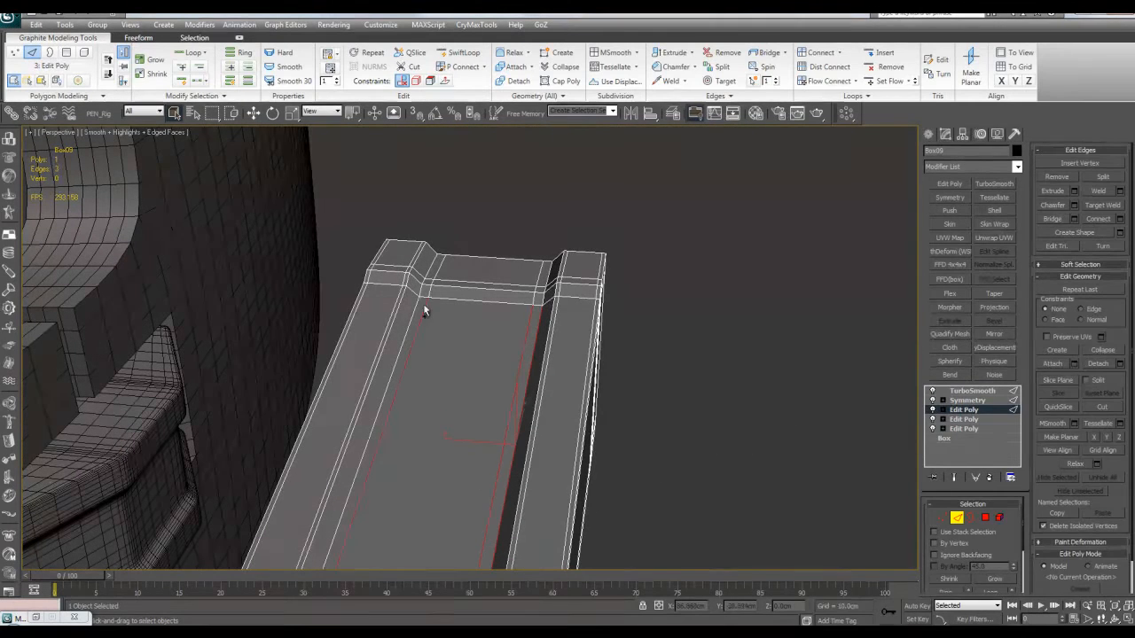
pyautogui.hotkey('ctrl', 'BackSpace')
# Lower the top edges beside the clasp's raised centre to form a step in its profile
pyautogui.scroll(-2, 502, 314)
pyautogui.keyDown('alt'); pyautogui.moveTo(502, 314); pyautogui.dragTo(542, 206, button='middle'); pyautogui.keyUp('alt')
pyautogui.scroll(-2, 570, 314)
pyautogui.press('F4')
pyautogui.press('F4')
pyautogui.scroll(3, 498, 313)
pyautogui.hotkey('alt', 'x')
pyautogui.press('w')
pyautogui.hotkey('alt', 'x')
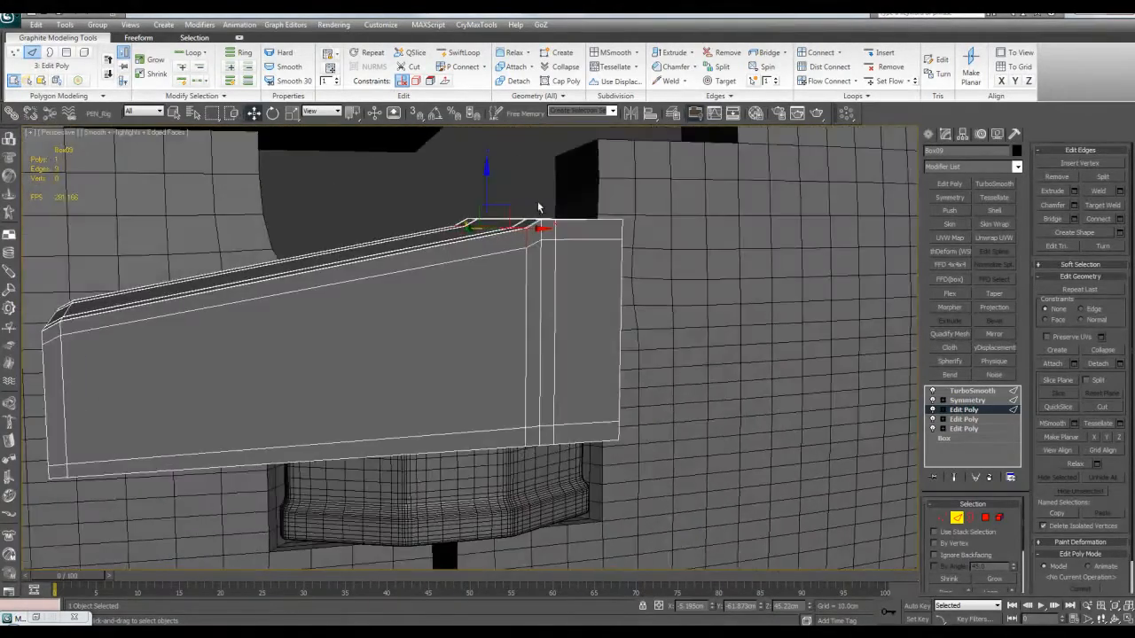
pyautogui.moveTo(487, 191); pyautogui.dragTo(487, 237)
pyautogui.press('F4')
pyautogui.press('F4')
# Move the edge loop at the foot of the clasp's step outward to form a gentler slope
pyautogui.keyDown('alt'); pyautogui.moveTo(487, 250); pyautogui.dragTo(505, 257, button='middle'); pyautogui.keyUp('alt')
pyautogui.hotkey('alt', 'l')
pyautogui.moveTo(537, 346); pyautogui.dragTo(482, 346)
pyautogui.press('F4')
pyautogui.scroll(-5, 552, 344)
pyautogui.keyDown('alt'); pyautogui.moveTo(552, 345); pyautogui.dragTo(563, 338, button='middle'); pyautogui.keyUp('alt')
pyautogui.scroll(3, 562, 338)
pyautogui.press('q')
pyautogui.press('F4')
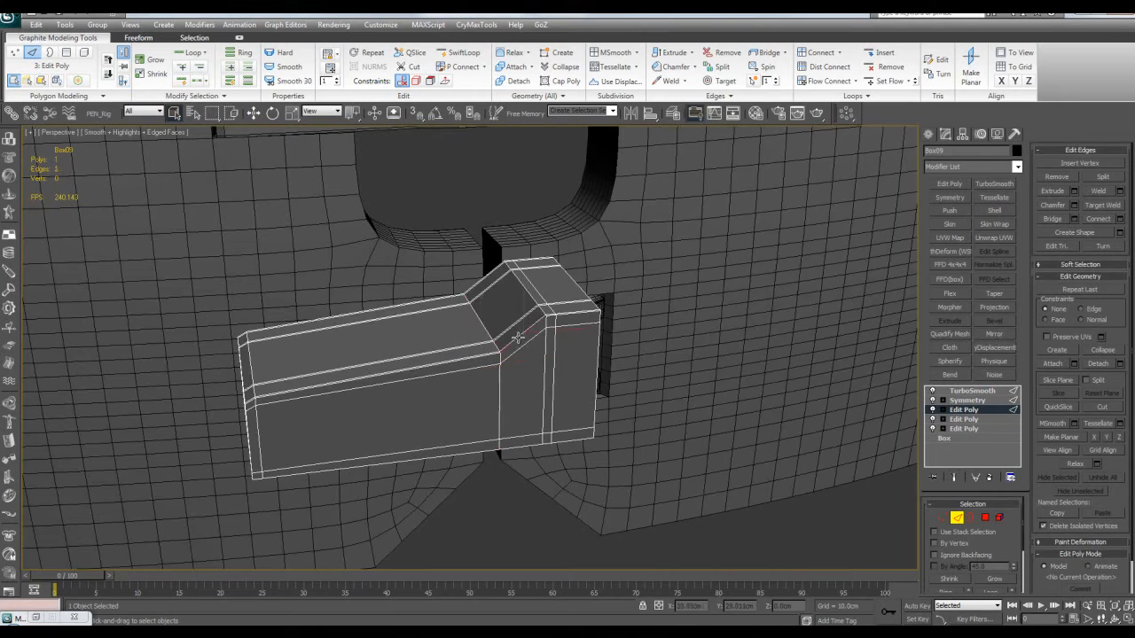
# Connect the edge ring across the clasp's sloped section with 2 pinched segments
pyautogui.hotkey('alt', 'r')
pyautogui.hotkey('ctrl', 'shift', 'e')
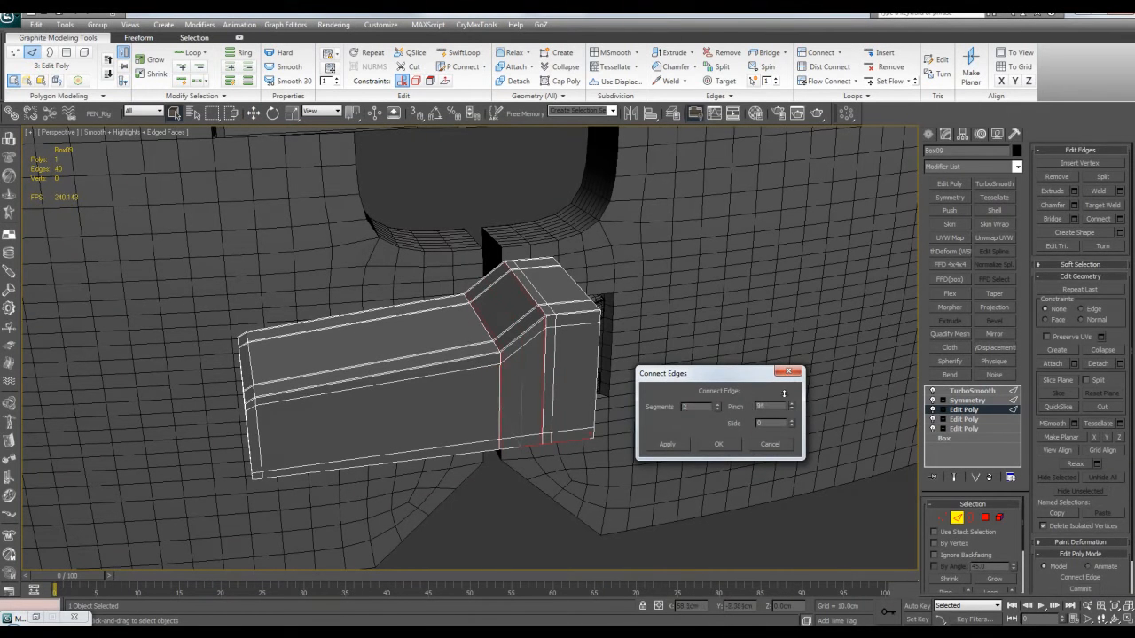
pyautogui.click(718, 444)
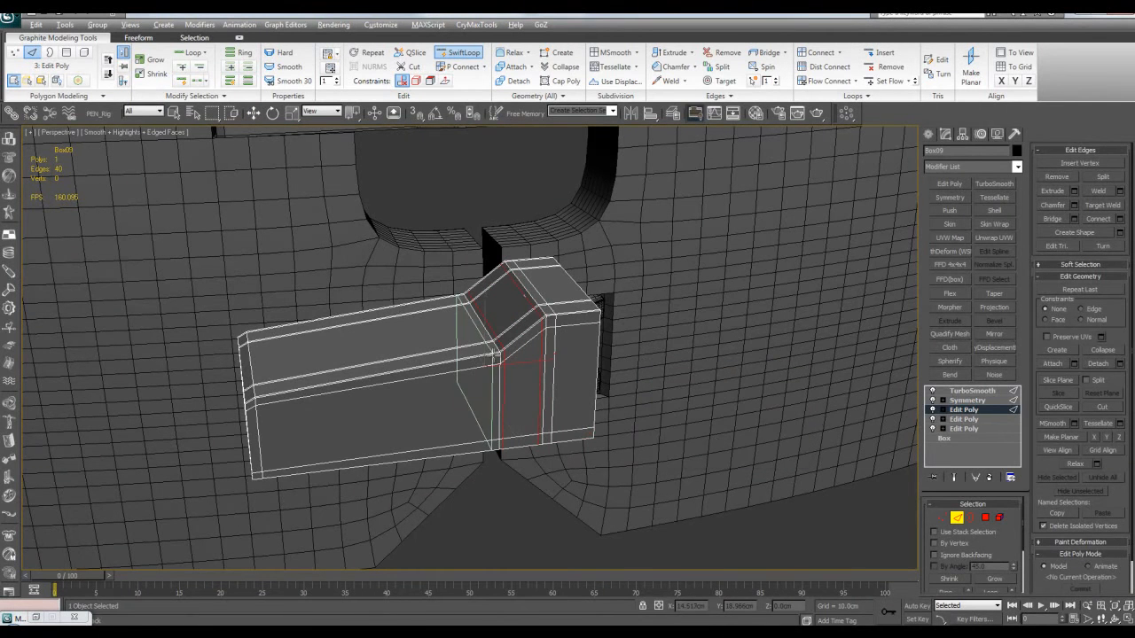
# Examine the stepped clasp's smoothed shape and its fit on the vest from several angles
pyautogui.press('F4')
pyautogui.scroll(-8, 705, 395)
pyautogui.keyDown('alt'); pyautogui.moveTo(705, 395); pyautogui.dragTo(636, 322, button='middle'); pyautogui.keyUp('alt')
pyautogui.scroll(4, 717, 334)
pyautogui.press('2')
pyautogui.scroll(2, 718, 334)
pyautogui.scroll(-5, 625, 311)
pyautogui.scroll(3, 565, 365)
pyautogui.scroll(-5, 627, 328)
pyautogui.keyDown('alt'); pyautogui.moveTo(635, 393); pyautogui.dragTo(584, 358, button='middle'); pyautogui.keyUp('alt')
pyautogui.press('F4')
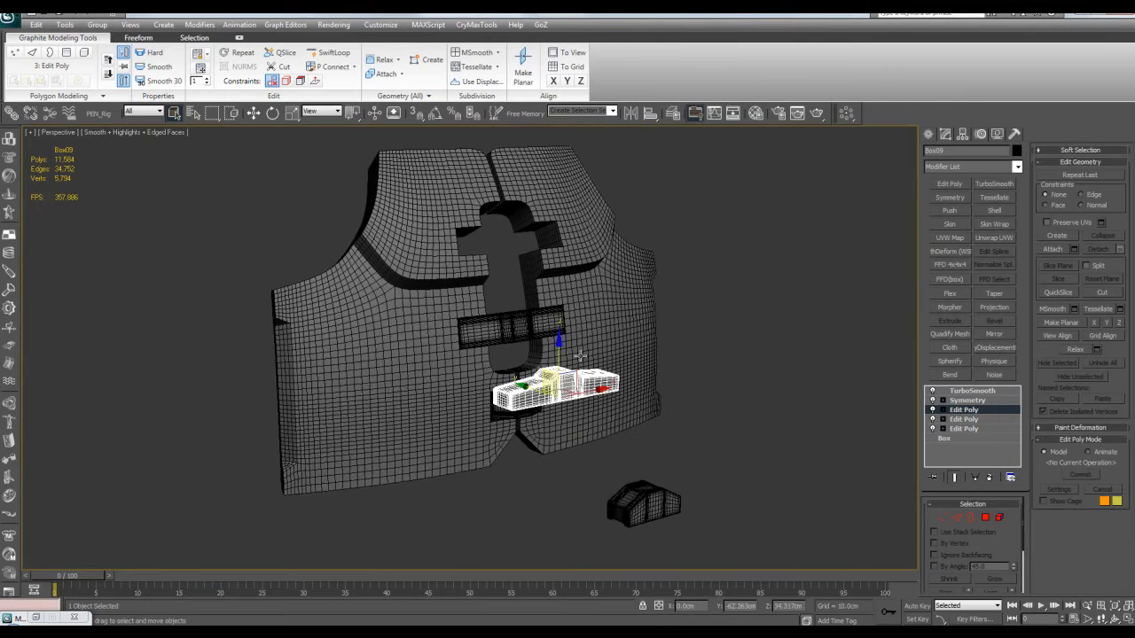
# Move the stepped clasp straight down below the vest and deselect it
pyautogui.moveTo(559, 351); pyautogui.dragTo(557, 444)
pyautogui.press('q')
pyautogui.click(704, 348)
pyautogui.press('F4')
pyautogui.scroll(-3, 727, 360)
pyautogui.keyDown('alt'); pyautogui.moveTo(732, 363); pyautogui.dragTo(625, 360, button='middle'); pyautogui.keyUp('alt')
# Select the vest and add a new Edit Poly modifier below its Symmetry
pyautogui.click(458, 369)
pyautogui.press('z')
pyautogui.keyDown('alt'); pyautogui.moveTo(461, 369); pyautogui.dragTo(594, 323, button='middle'); pyautogui.keyUp('alt')
pyautogui.scroll(-4, 515, 359)
pyautogui.scroll(3, 597, 316)
pyautogui.press('F4')
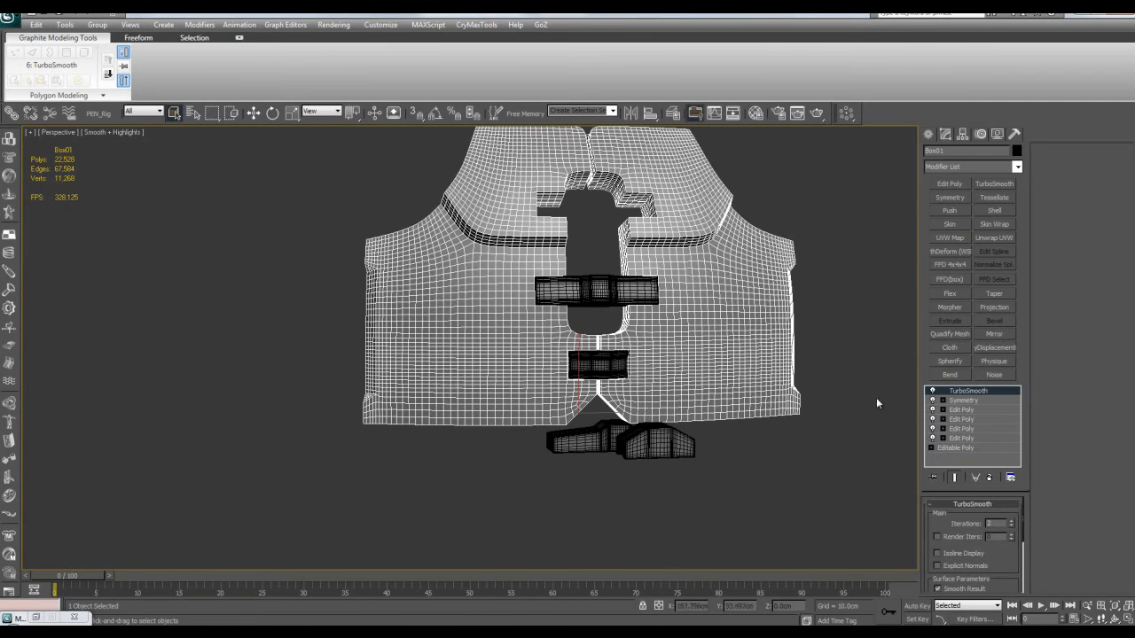
pyautogui.click(950, 410)
pyautogui.click(944, 185)
pyautogui.press('space')
pyautogui.scroll(3, 710, 333)
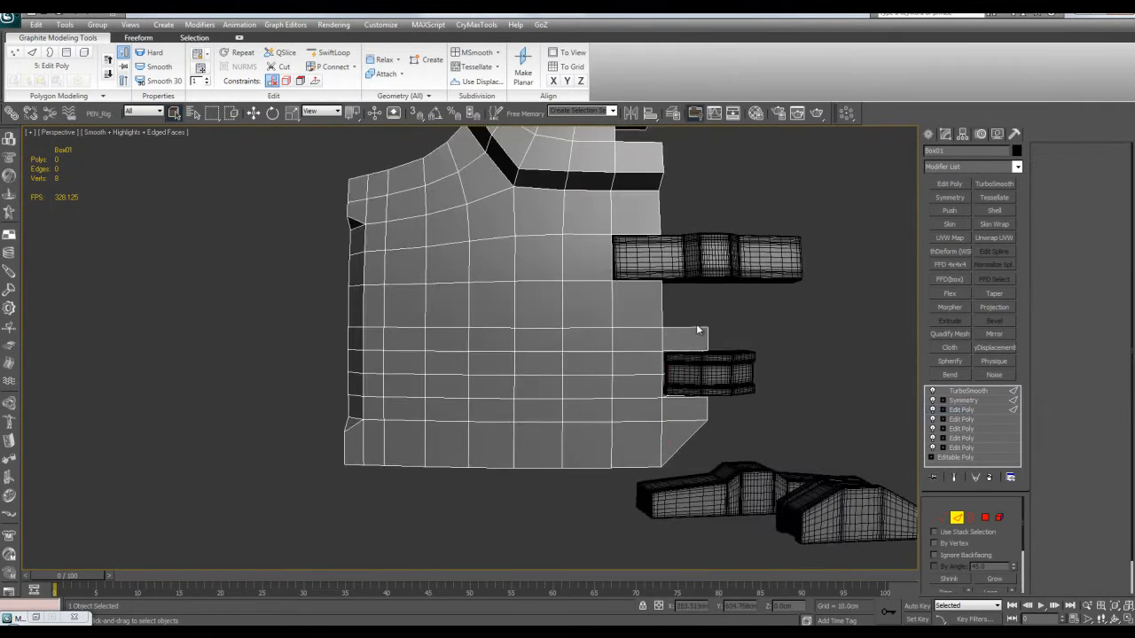
# Slice the vest half diagonally across its lower outer corner using a rotated slice plane with Split enabled
pyautogui.press('2')
pyautogui.moveTo(585, 298); pyautogui.dragTo(593, 286, button='middle')
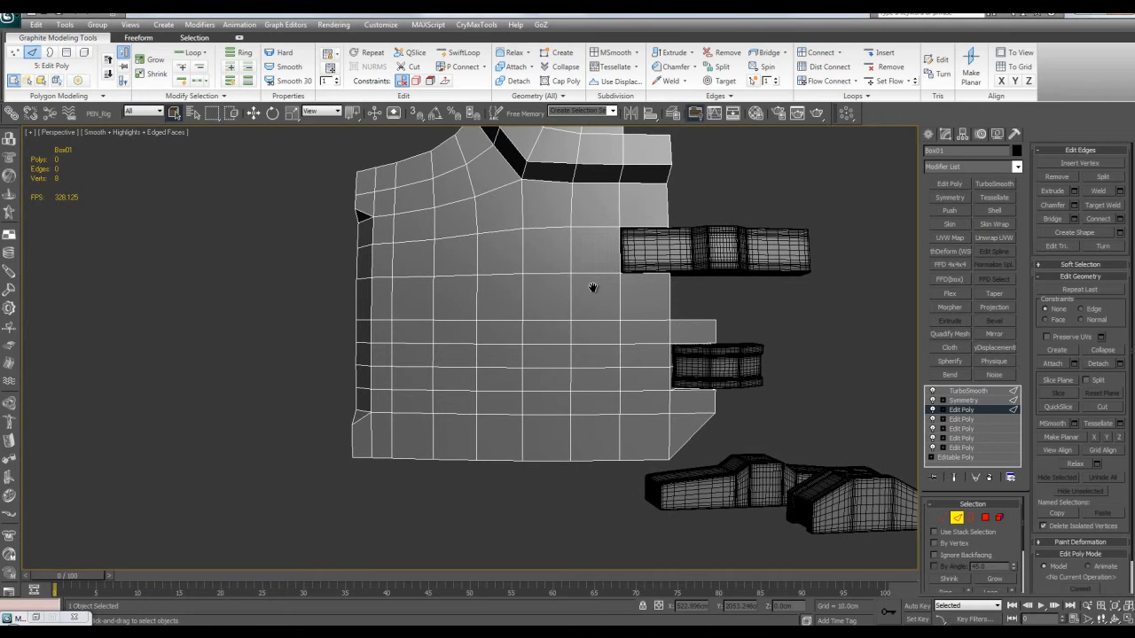
pyautogui.click(1057, 380)
pyautogui.scroll(-3, 700, 363)
pyautogui.moveTo(629, 381); pyautogui.dragTo(492, 324)
pyautogui.moveTo(492, 325); pyautogui.dragTo(512, 330, button='middle')
pyautogui.scroll(3, 514, 325)
pyautogui.press('e')
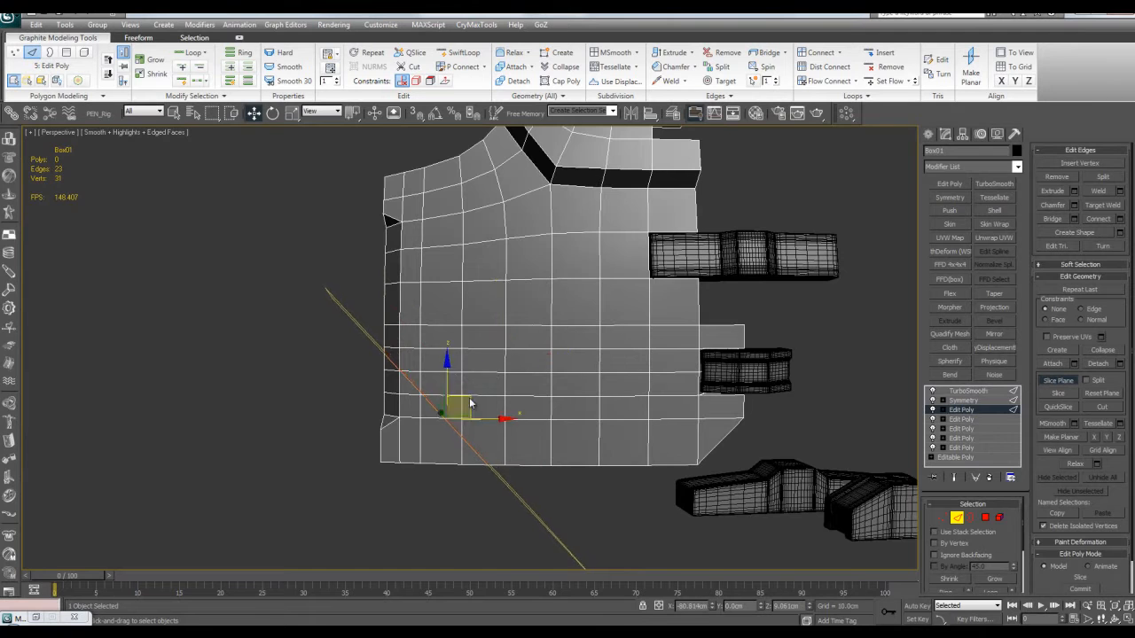
pyautogui.moveTo(465, 398); pyautogui.dragTo(489, 364, button='middle')
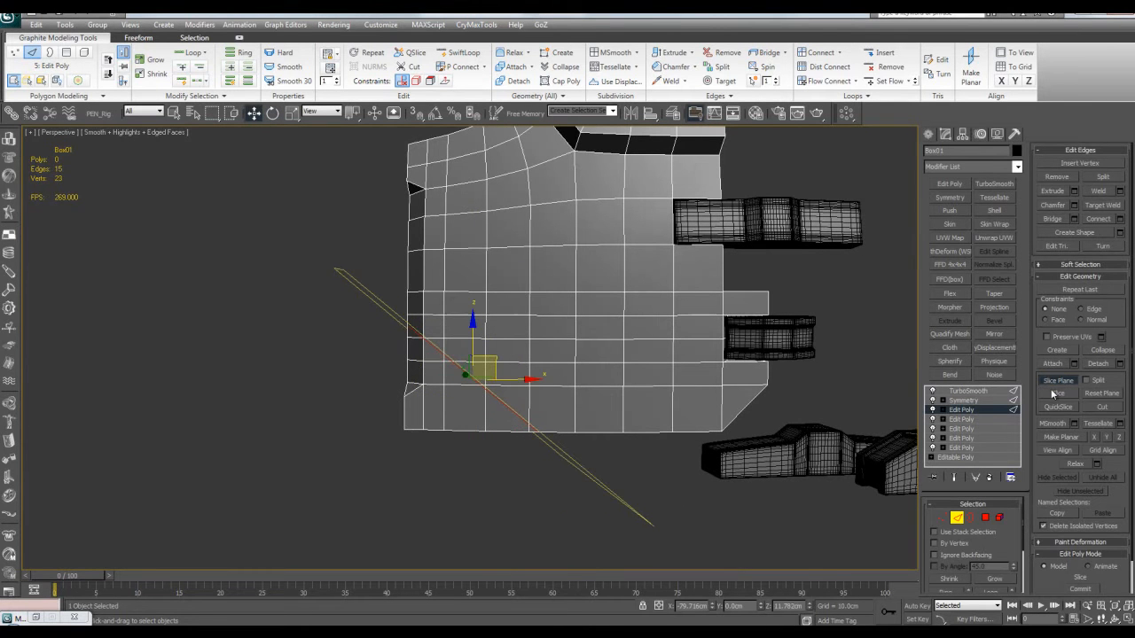
pyautogui.moveTo(829, 475); pyautogui.dragTo(842, 462, button='middle')
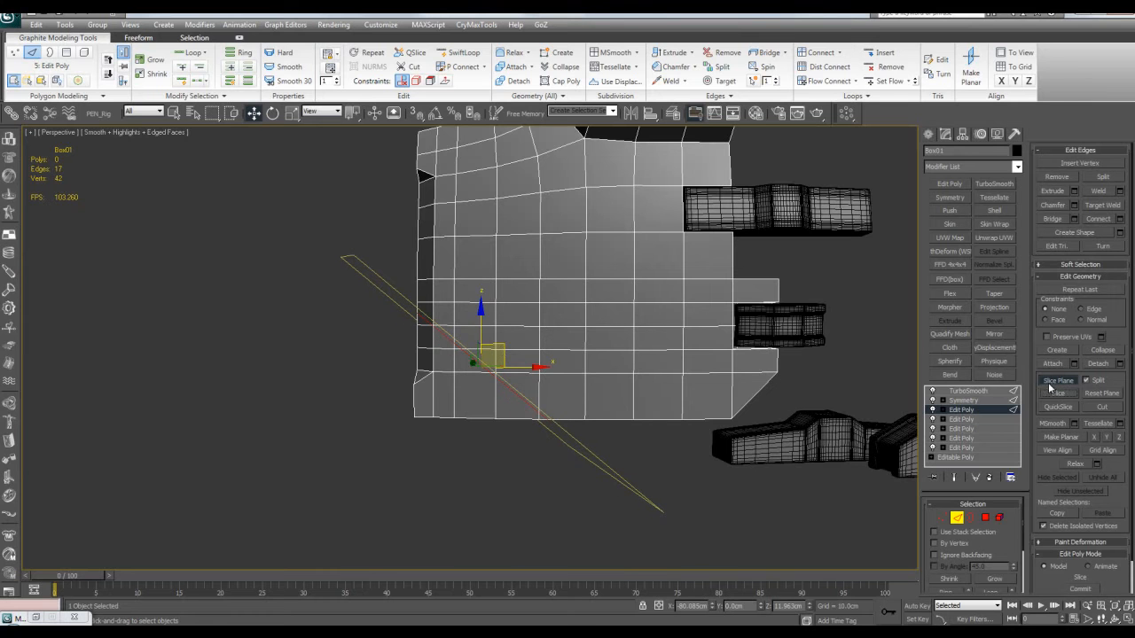
pyautogui.click(646, 465)
# Select the cut-off lower corner of the vest as an element and delete it
pyautogui.scroll(2, 638, 461)
pyautogui.press('5')
pyautogui.click(494, 403)
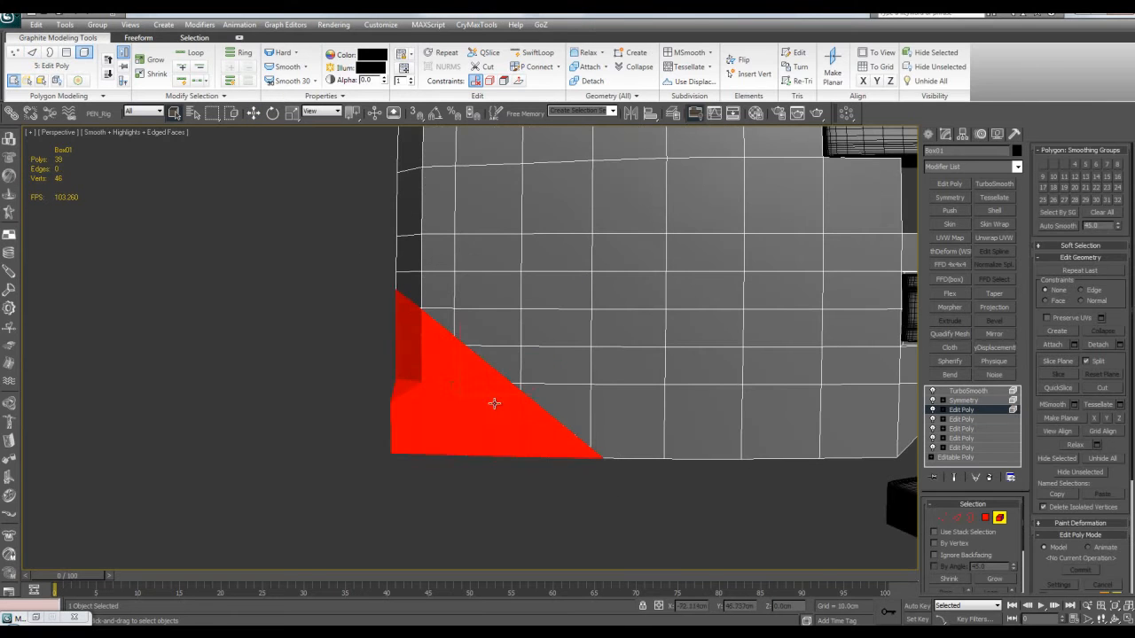
pyautogui.scroll(-2, 494, 402)
pyautogui.moveTo(494, 367); pyautogui.dragTo(530, 357, button='middle')
pyautogui.press('w')
pyautogui.keyDown('alt'); pyautogui.moveTo(470, 412); pyautogui.dragTo(511, 394, button='middle'); pyautogui.keyUp('alt')
# Target-weld the closely spaced vertices along the open diagonal cut at the vest's lower corner
pyautogui.press('1')
pyautogui.scroll(6, 537, 322)
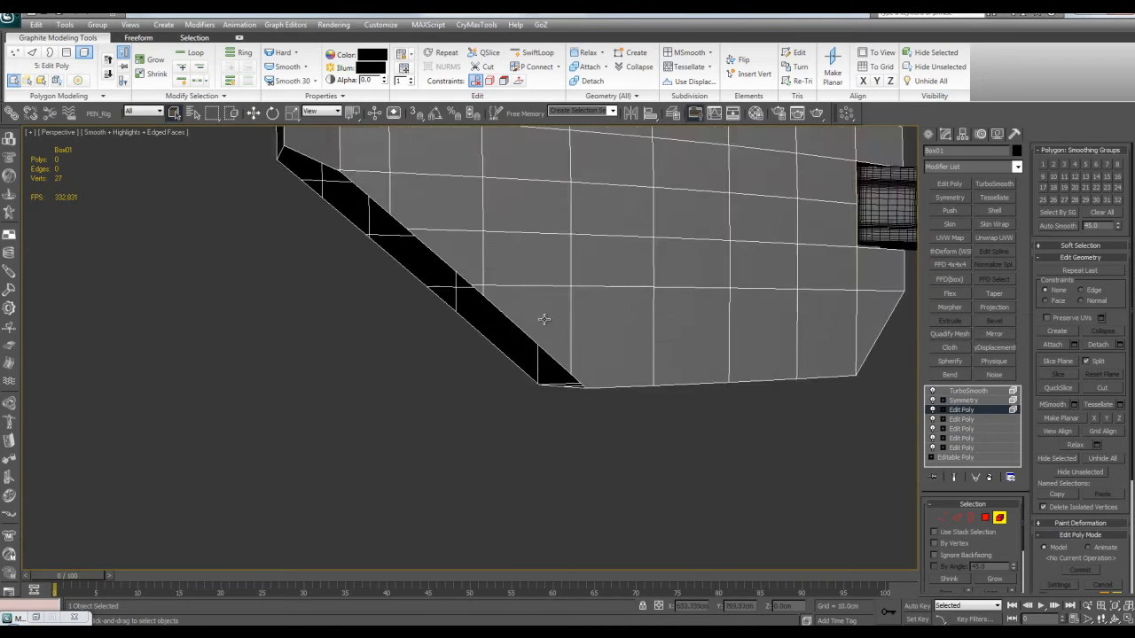
pyautogui.click(462, 331)
pyautogui.scroll(8, 507, 372)
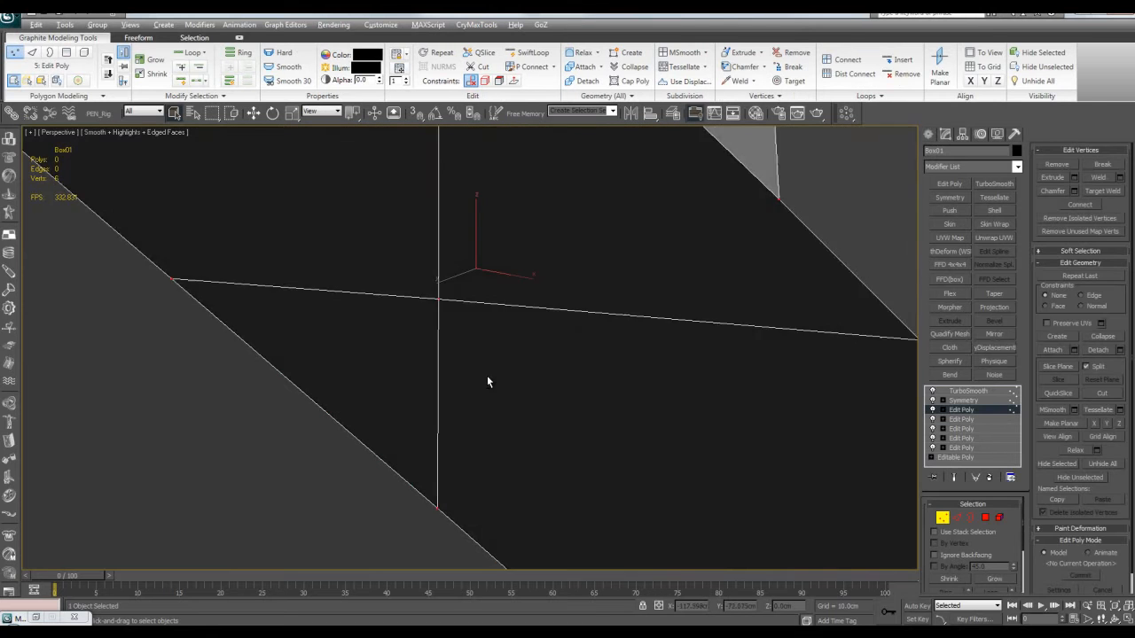
pyautogui.scroll(3, 484, 321)
pyautogui.click(482, 305)
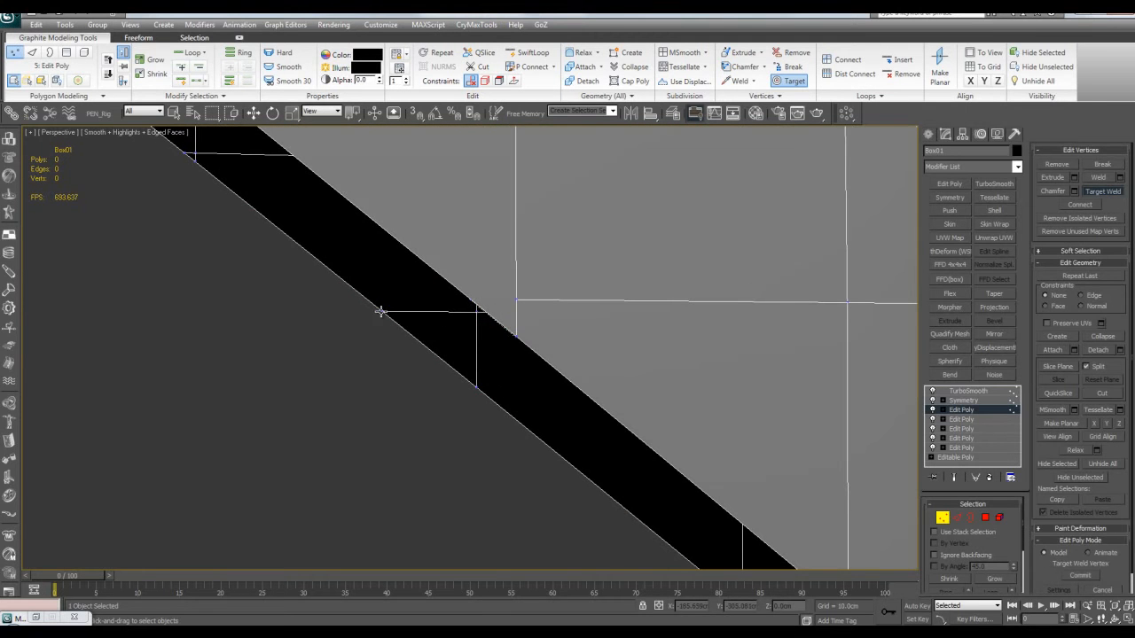
pyautogui.rightClick(481, 388)
# Select the open border along the diagonal cut and cap it
pyautogui.scroll(-5, 484, 387)
pyautogui.keyDown('alt'); pyautogui.moveTo(583, 384); pyautogui.dragTo(493, 353, button='middle'); pyautogui.keyUp('alt')
pyautogui.press('3')
pyautogui.click(572, 372)
pyautogui.hotkey('alt', 'p')
# Target-weld the closely spaced front and back vertices near the upper end of the vest's diagonal corner cut
pyautogui.press('1')
pyautogui.hotkey('alt', 'x')
pyautogui.scroll(4, 497, 351)
pyautogui.hotkey('ctrl', 'shift', 'w')
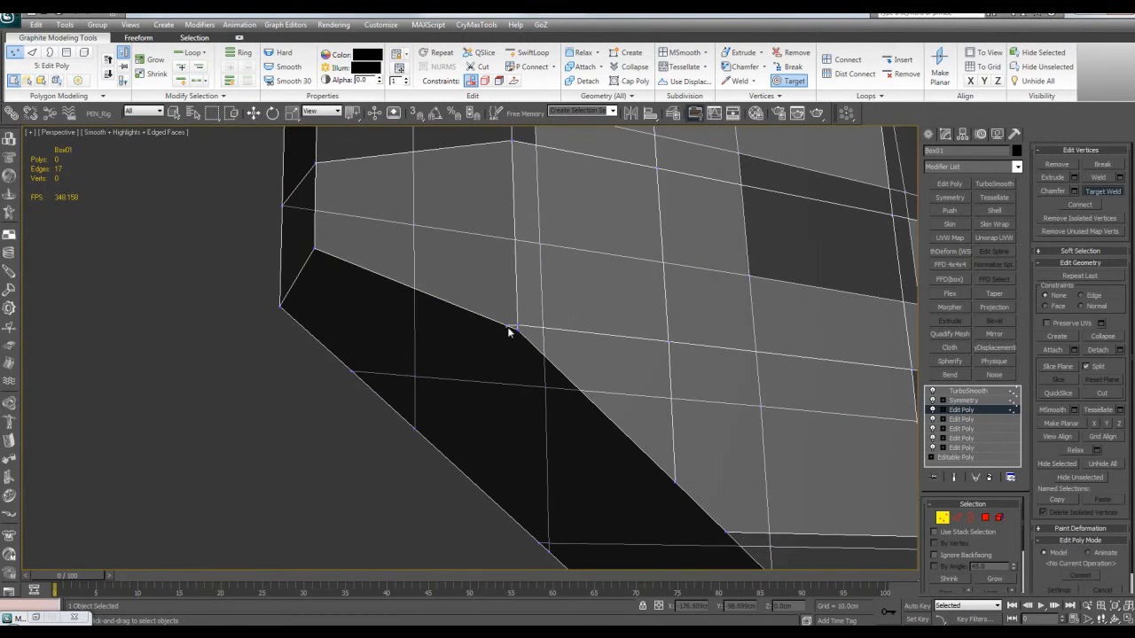
pyautogui.click(515, 329)
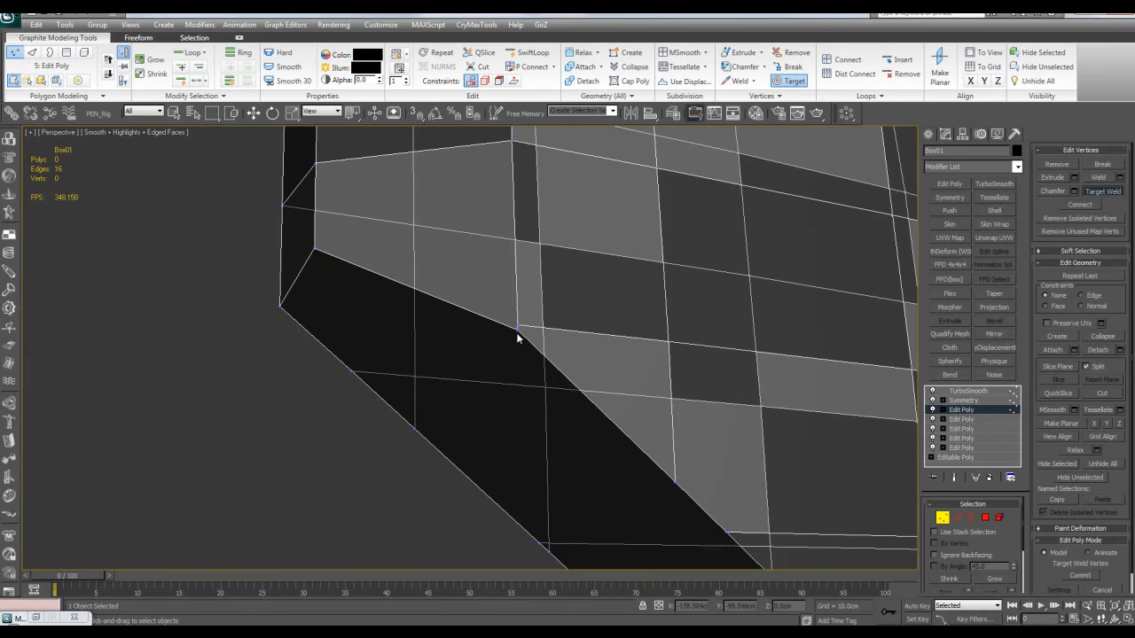
pyautogui.hotkey('ctrl', 'shift', 'w')
pyautogui.hotkey('ctrl', 'shift', 'w')
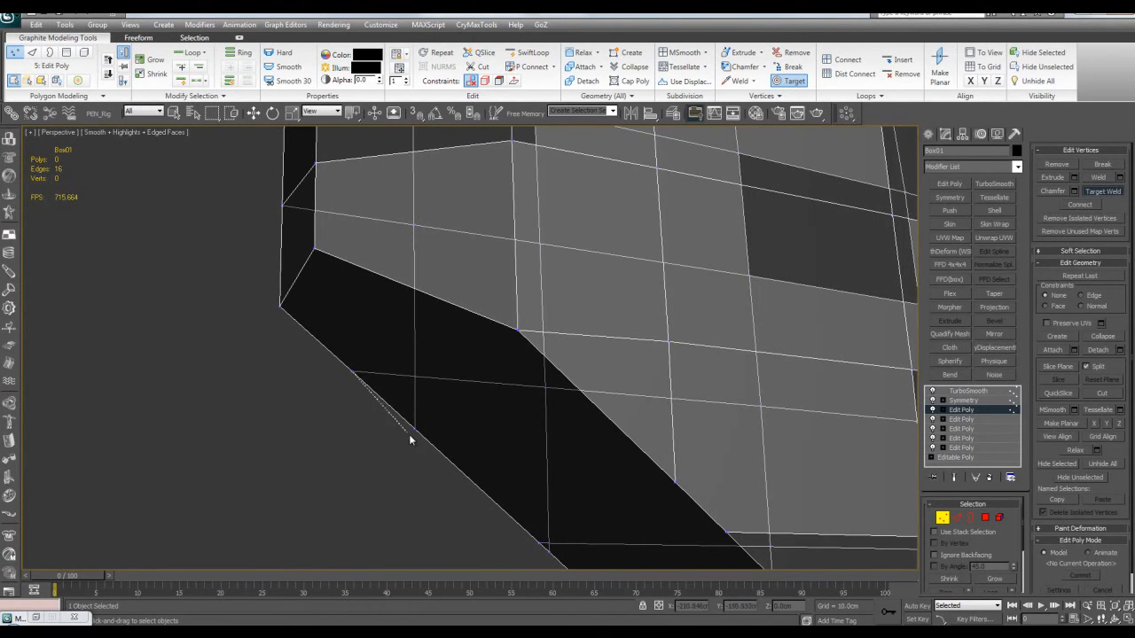
pyautogui.click(417, 432)
pyautogui.hotkey('ctrl', 'shift', 'w')
# Connect the upper vertex pair across the diagonal cap and target-weld the next closely spaced front and back vertices
pyautogui.moveTo(416, 431)
pyautogui.keyDown('alt'); pyautogui.mouseDown(button='middle')
pyautogui.moveTo(452, 393)
pyautogui.moveTo(433, 423)
pyautogui.mouseUp(button='middle'); pyautogui.keyUp('alt')
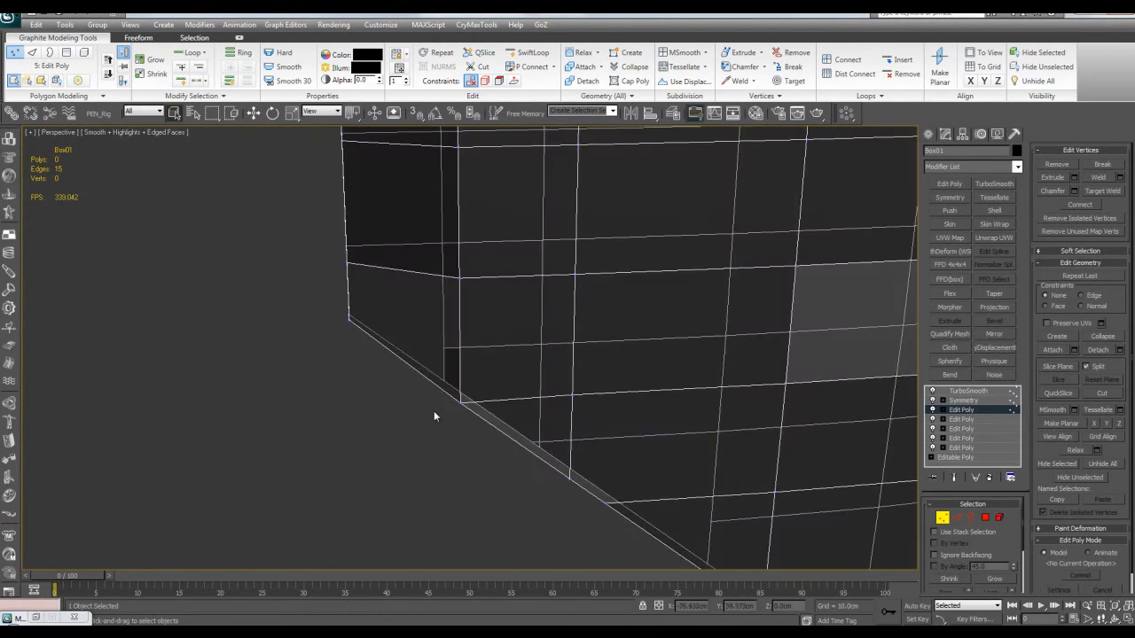
pyautogui.keyDown('alt'); pyautogui.moveTo(426, 367); pyautogui.dragTo(496, 374, button='middle'); pyautogui.keyUp('alt')
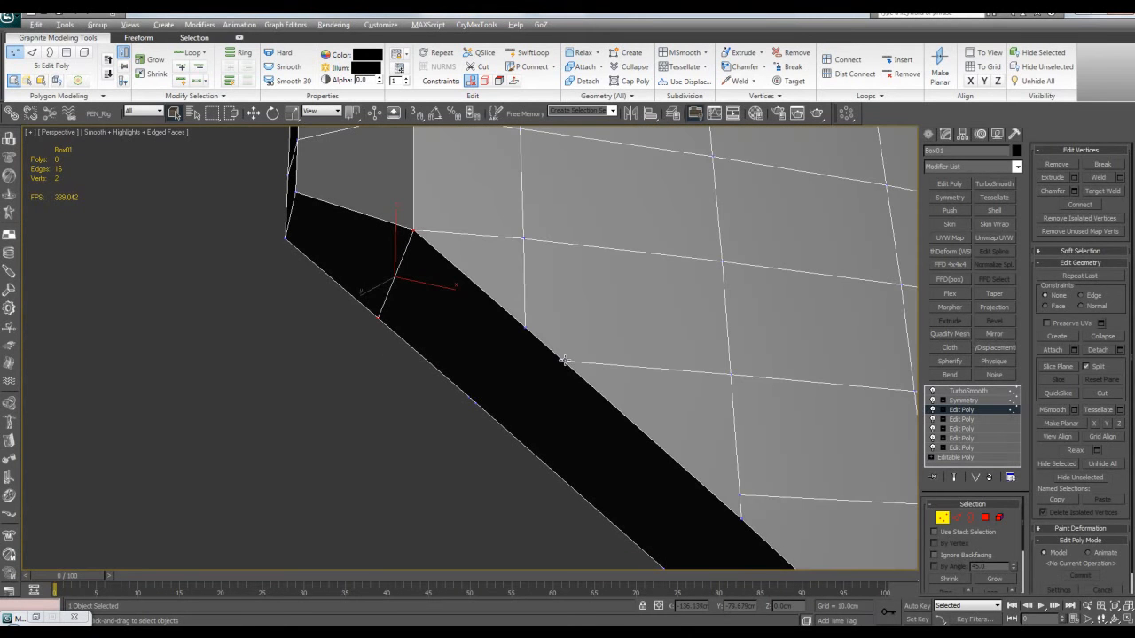
pyautogui.moveTo(524, 328); pyautogui.dragTo(476, 403)
pyautogui.hotkey('ctrl', 'shift', 'w')
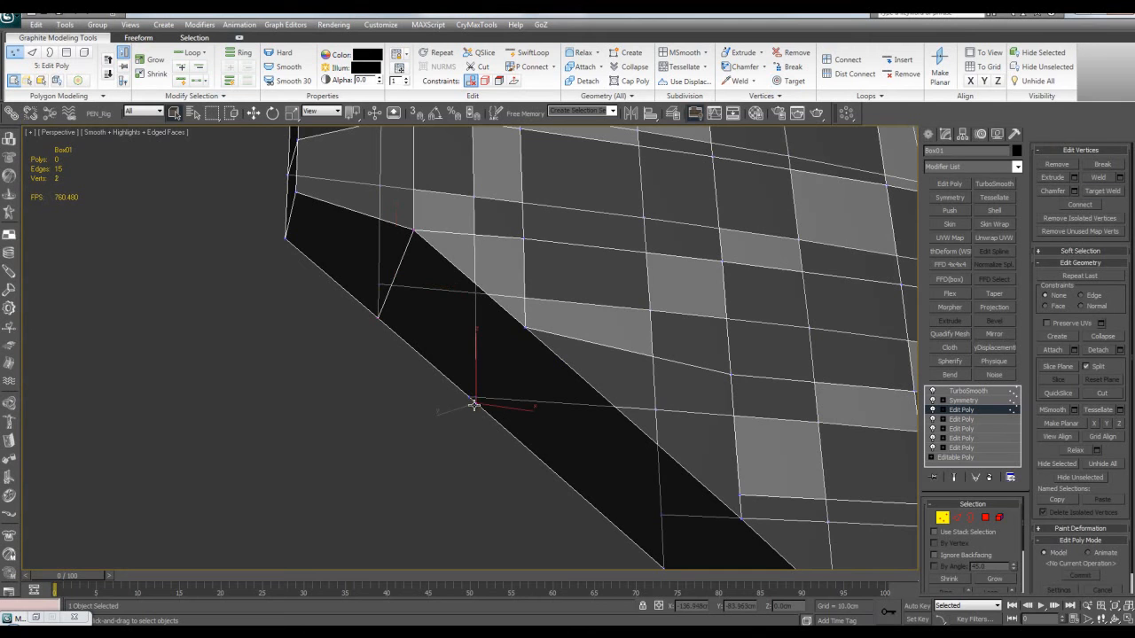
pyautogui.hotkey('ctrl', 'shift', 'w')
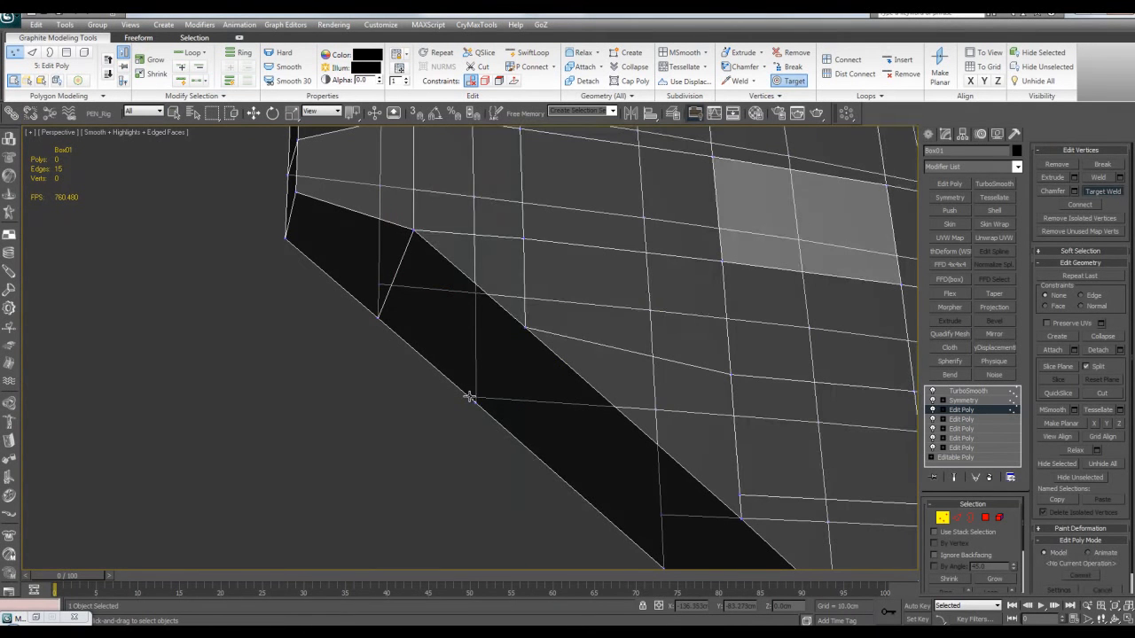
pyautogui.click(470, 397)
# Slide the back vertex just above the cut upward along its edge and connect the welded front and back vertices across the cap
pyautogui.rightClick(492, 393)
pyautogui.press('w')
pyautogui.hotkey('shift', 'x')
pyautogui.moveTo(479, 371); pyautogui.dragTo(483, 332)
pyautogui.scroll(2, 530, 332)
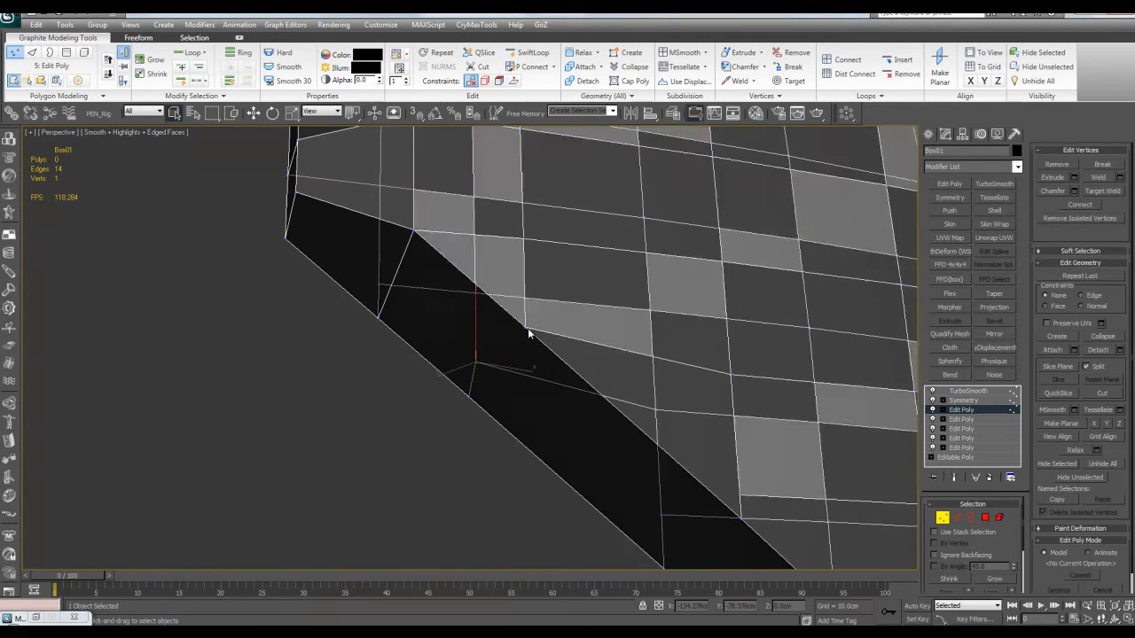
pyautogui.scroll(3, 560, 337)
pyautogui.click(571, 379)
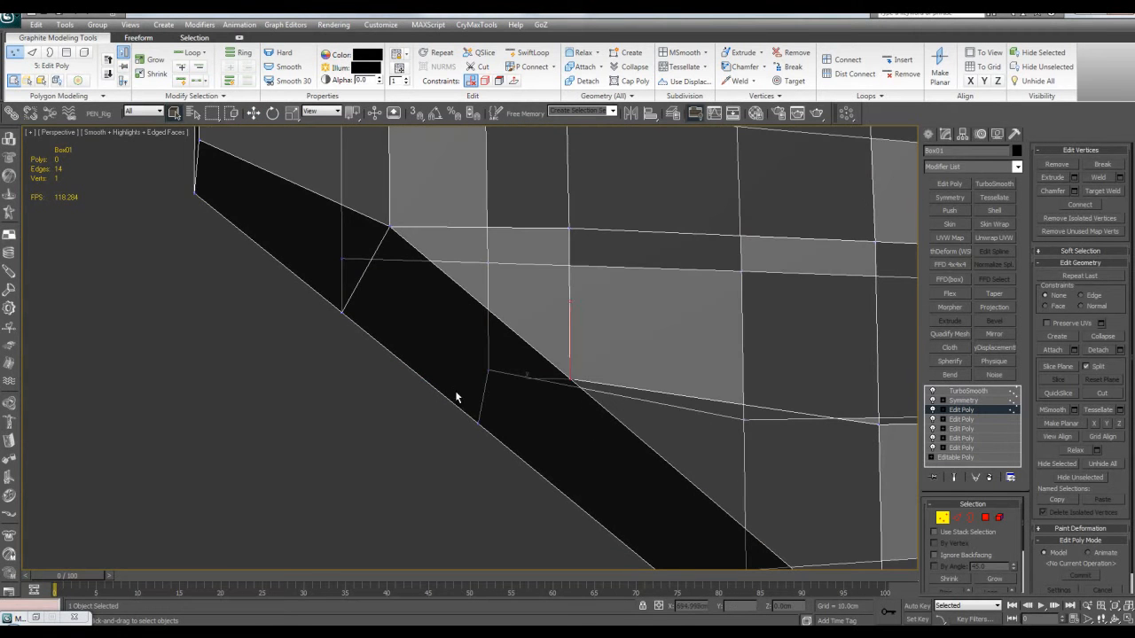
pyautogui.scroll(-3, 532, 495)
pyautogui.keyDown('ctrl'); pyautogui.click(552, 372); pyautogui.keyUp('ctrl')
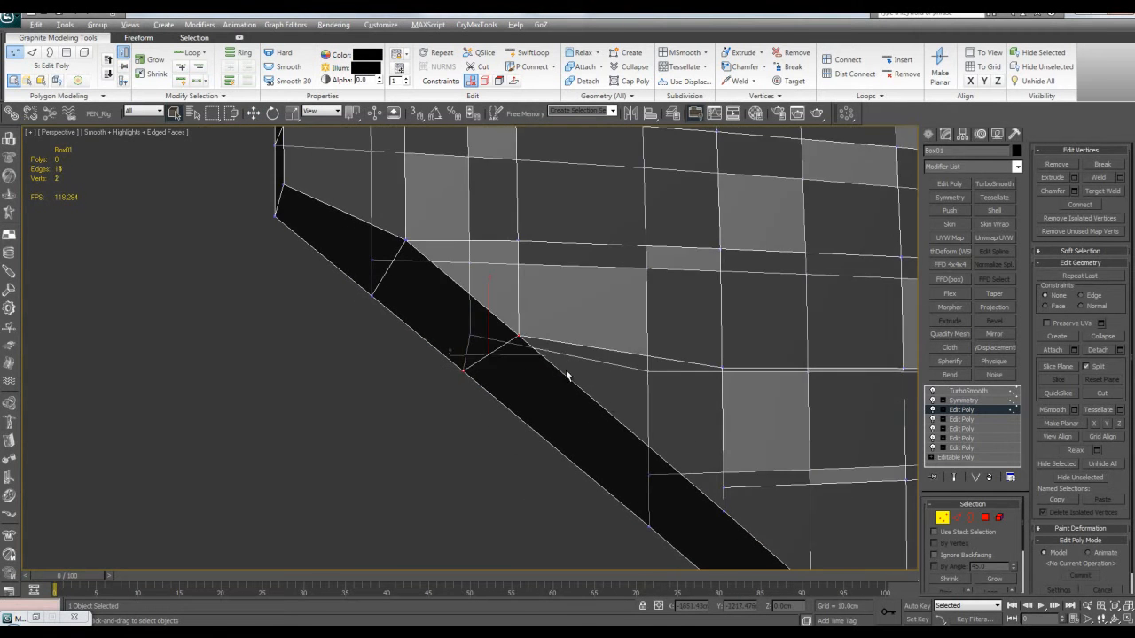
# Slide the stray vertex near the lower end of the diagonal cut along its edge into the corner vertex
pyautogui.scroll(3, 663, 408)
pyautogui.click(652, 410)
pyautogui.keyDown('alt'); pyautogui.moveTo(618, 476); pyautogui.dragTo(638, 387, button='middle'); pyautogui.keyUp('alt')
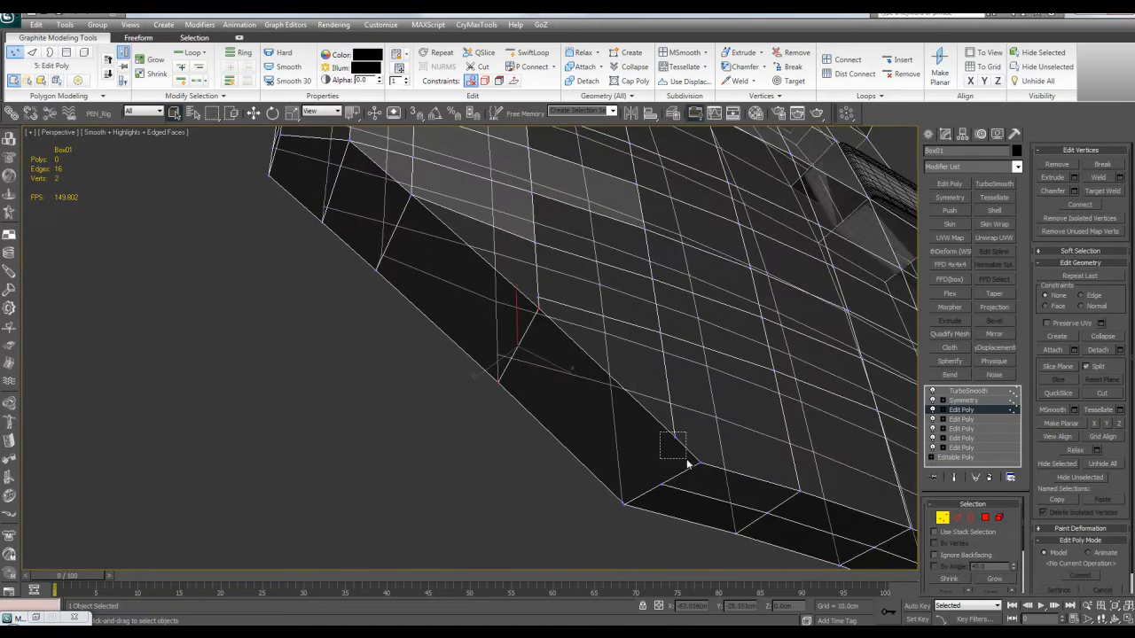
pyautogui.moveTo(687, 460); pyautogui.dragTo(688, 461)
pyautogui.scroll(3, 639, 468)
pyautogui.moveTo(639, 468); pyautogui.dragTo(562, 327, button='middle')
pyautogui.click(529, 408)
pyautogui.press('w')
pyautogui.keyDown('alt'); pyautogui.moveTo(528, 409); pyautogui.dragTo(701, 473, button='middle'); pyautogui.keyUp('alt')
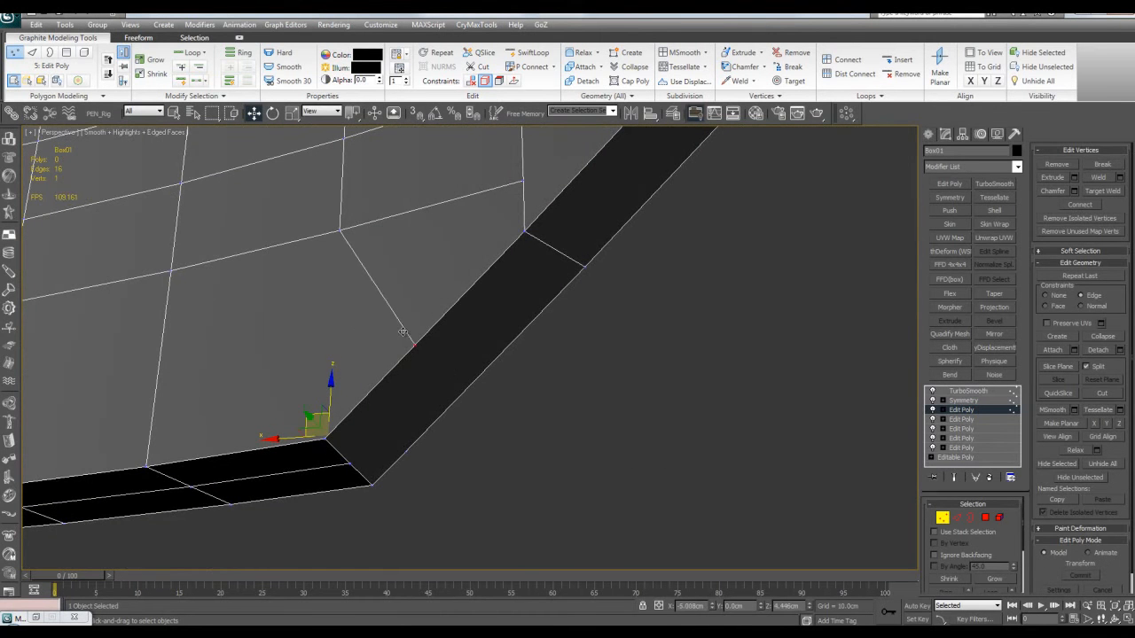
pyautogui.moveTo(399, 339); pyautogui.dragTo(448, 333, button='middle')
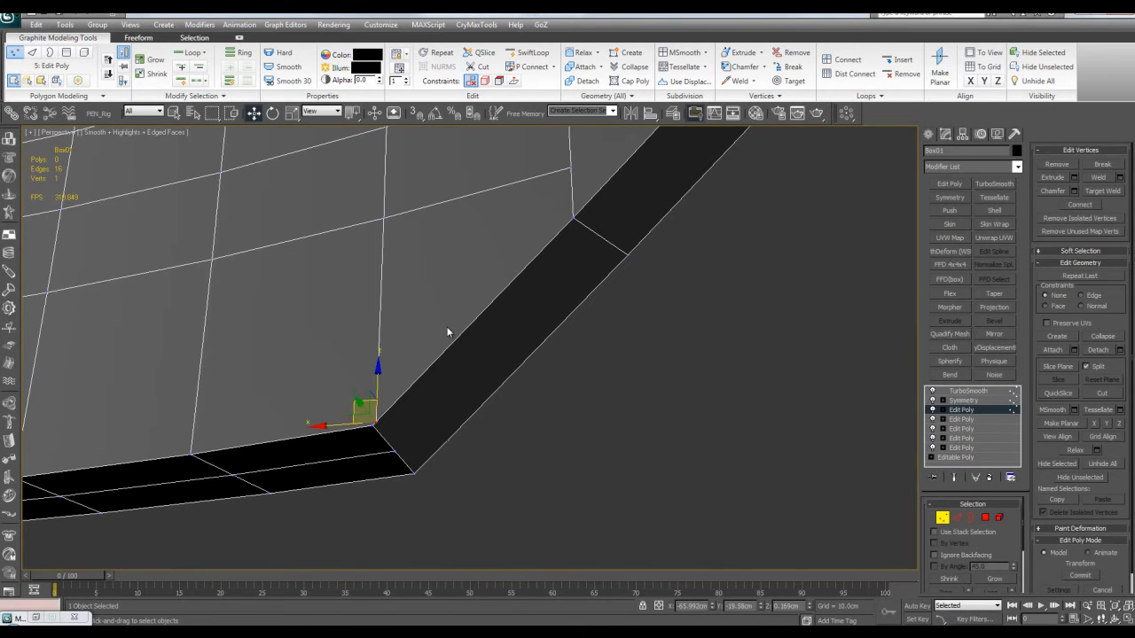
pyautogui.rightClick(375, 423)
# Examine the diagonal corner's smoothed surface from several angles, with and without edges displayed
pyautogui.scroll(-3, 375, 423)
pyautogui.moveTo(375, 424)
pyautogui.keyDown('alt'); pyautogui.mouseDown(button='middle')
pyautogui.moveTo(443, 395)
pyautogui.moveTo(346, 403)
pyautogui.moveTo(536, 385)
pyautogui.moveTo(469, 370)
pyautogui.moveTo(499, 385)
pyautogui.moveTo(469, 393)
pyautogui.moveTo(521, 421)
pyautogui.moveTo(469, 381)
pyautogui.moveTo(526, 451)
pyautogui.moveTo(558, 332)
pyautogui.moveTo(561, 345)
pyautogui.moveTo(633, 373)
pyautogui.mouseUp(button='middle'); pyautogui.keyUp('alt')
pyautogui.rightClick(544, 416)
pyautogui.keyDown('alt'); pyautogui.moveTo(537, 360); pyautogui.dragTo(451, 271, button='middle'); pyautogui.keyUp('alt')
pyautogui.moveTo(572, 425)
pyautogui.keyDown('alt'); pyautogui.mouseDown(button='middle')
pyautogui.moveTo(535, 417)
pyautogui.moveTo(573, 398)
pyautogui.moveTo(560, 377)
pyautogui.moveTo(549, 384)
pyautogui.mouseUp(button='middle'); pyautogui.keyUp('alt')
pyautogui.hotkey('ctrl', 'e')
pyautogui.press('F4')
pyautogui.hotkey('ctrl', 'e')
pyautogui.press('F4')
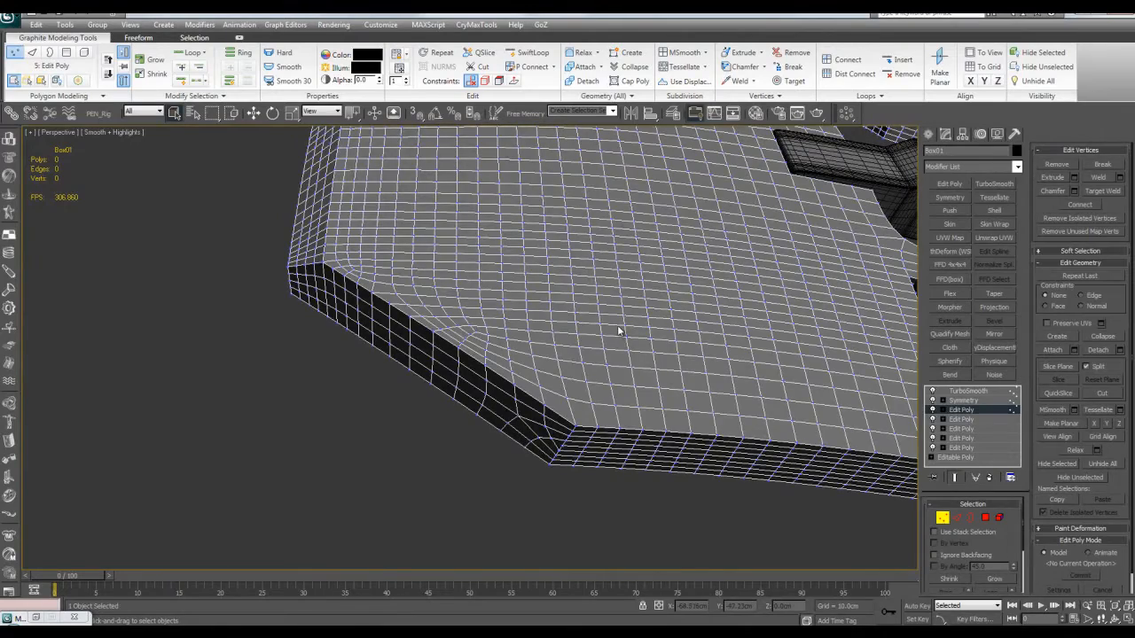
pyautogui.keyDown('alt'); pyautogui.moveTo(591, 328); pyautogui.dragTo(664, 317, button='middle'); pyautogui.keyUp('alt')
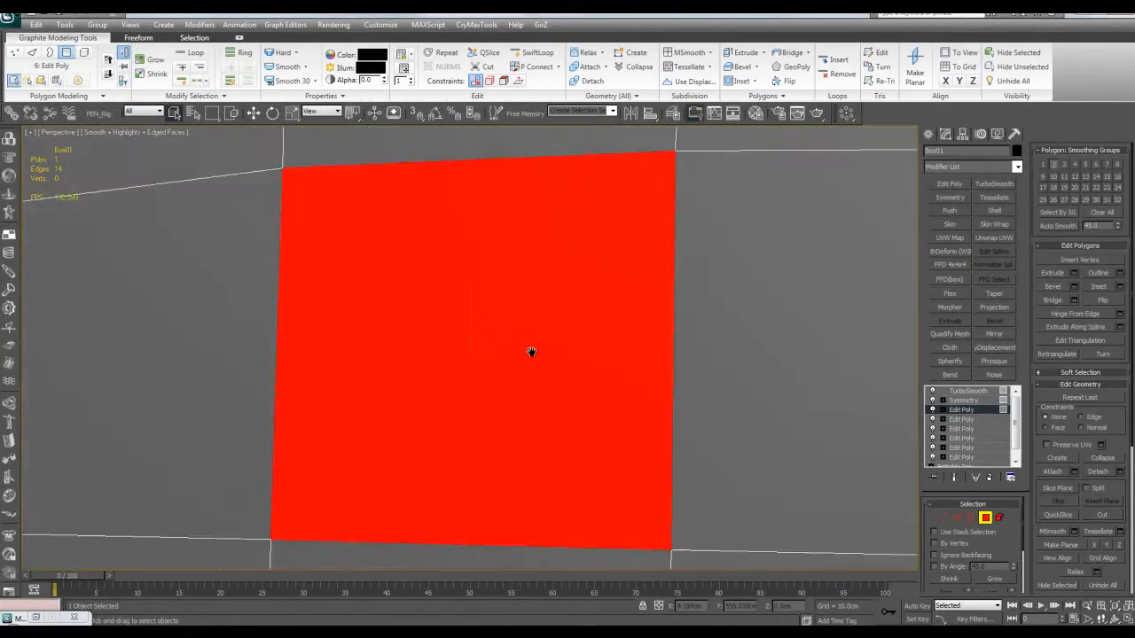
# Select the bottom front polygon beside the vest's centre notch and add another Edit Poly modifier for it
pyautogui.scroll(-4, 532, 352)
pyautogui.click(612, 357)
pyautogui.scroll(-6, 615, 357)
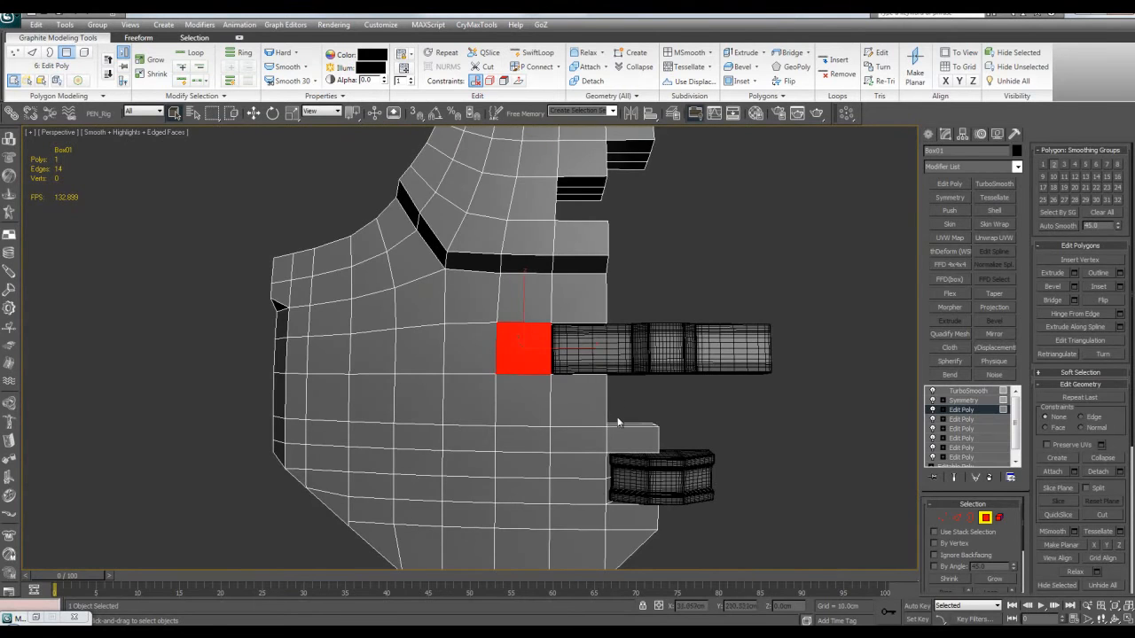
pyautogui.moveTo(618, 425); pyautogui.dragTo(636, 318, button='middle')
pyautogui.moveTo(617, 366); pyautogui.dragTo(608, 326, button='middle')
pyautogui.click(544, 403)
pyautogui.scroll(5, 543, 403)
pyautogui.keyDown('alt'); pyautogui.moveTo(543, 402); pyautogui.dragTo(552, 375); pyautogui.keyUp('alt')
pyautogui.scroll(-3, 553, 375)
pyautogui.keyDown('alt'); pyautogui.moveTo(553, 375); pyautogui.dragTo(598, 382, button='middle'); pyautogui.keyUp('alt')
pyautogui.keyDown('alt'); pyautogui.moveTo(887, 297); pyautogui.dragTo(980, 279, button='middle'); pyautogui.keyUp('alt')
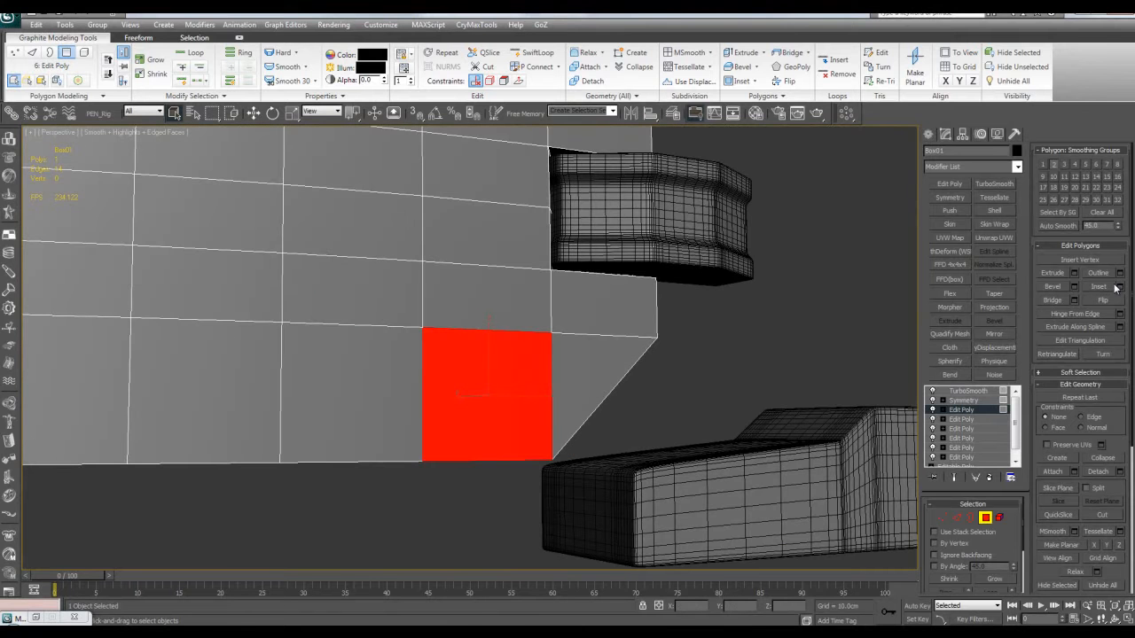
pyautogui.press('Delete')
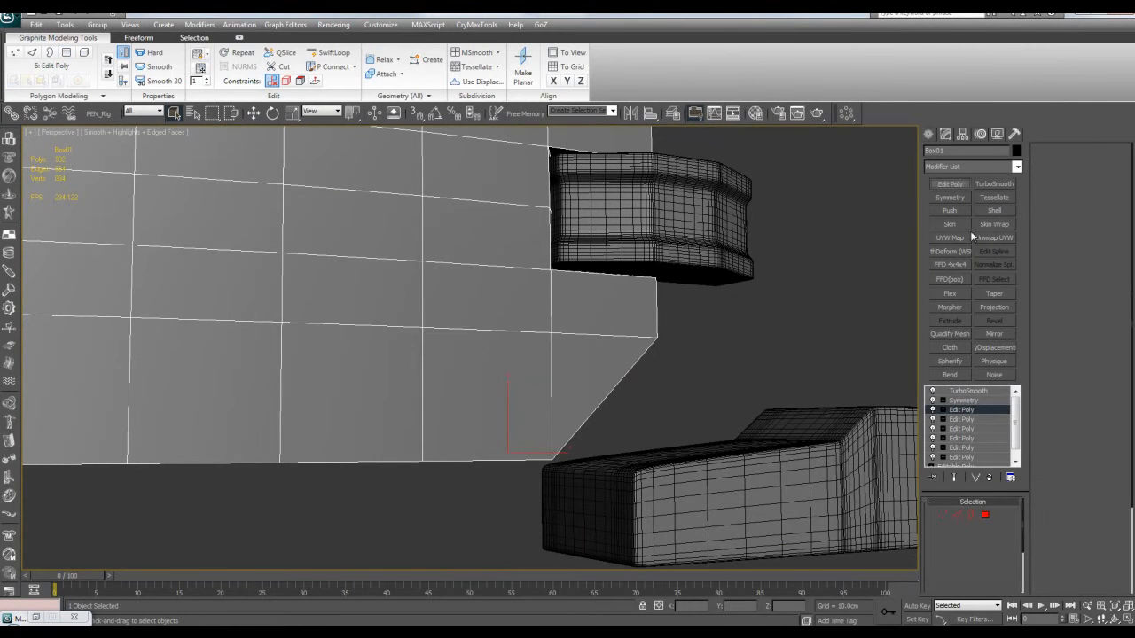
pyautogui.hotkey('ctrl', 'z')
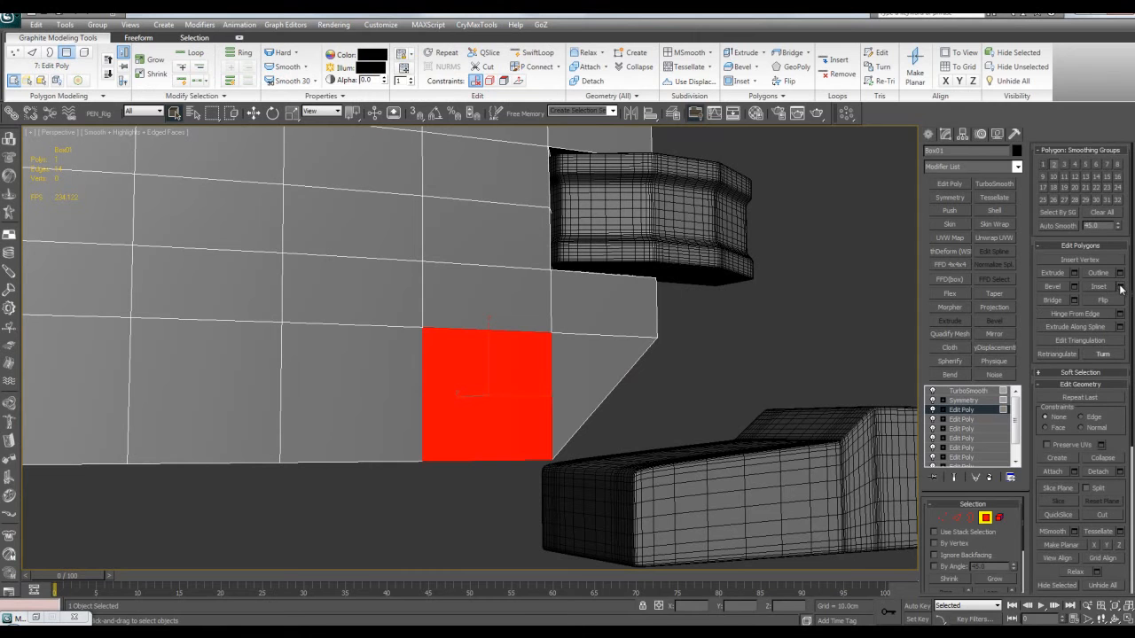
# Inset the selected lower front polygon by about 1.55 cm
pyautogui.click(1120, 286)
pyautogui.moveTo(779, 414); pyautogui.dragTo(767, 423)
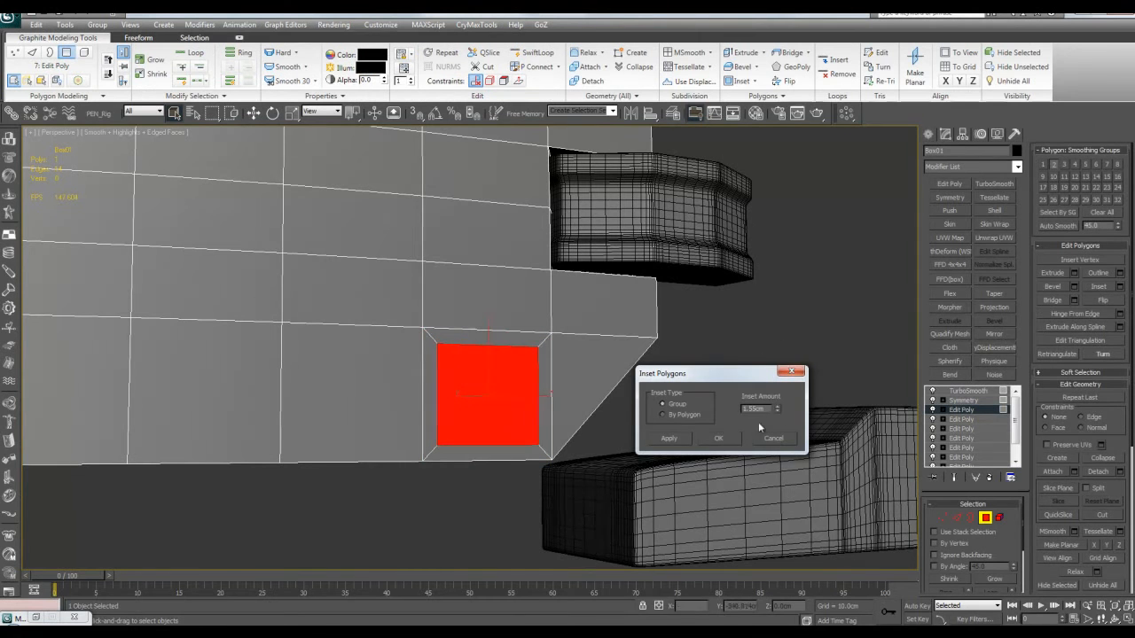
pyautogui.click(719, 437)
# Bevel the inset polygon inward by Local Normal with a height of about -0.89 cm and a reduced outline
pyautogui.click(1075, 286)
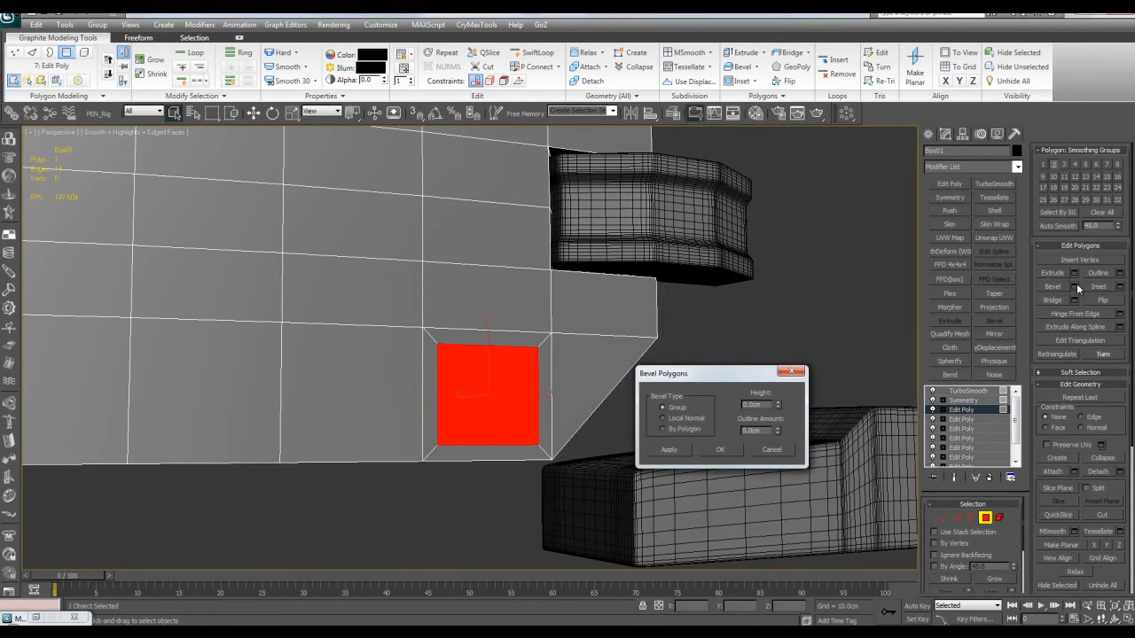
pyautogui.keyDown('alt'); pyautogui.moveTo(660, 358); pyautogui.dragTo(709, 401, button='middle'); pyautogui.keyUp('alt')
pyautogui.click(687, 418)
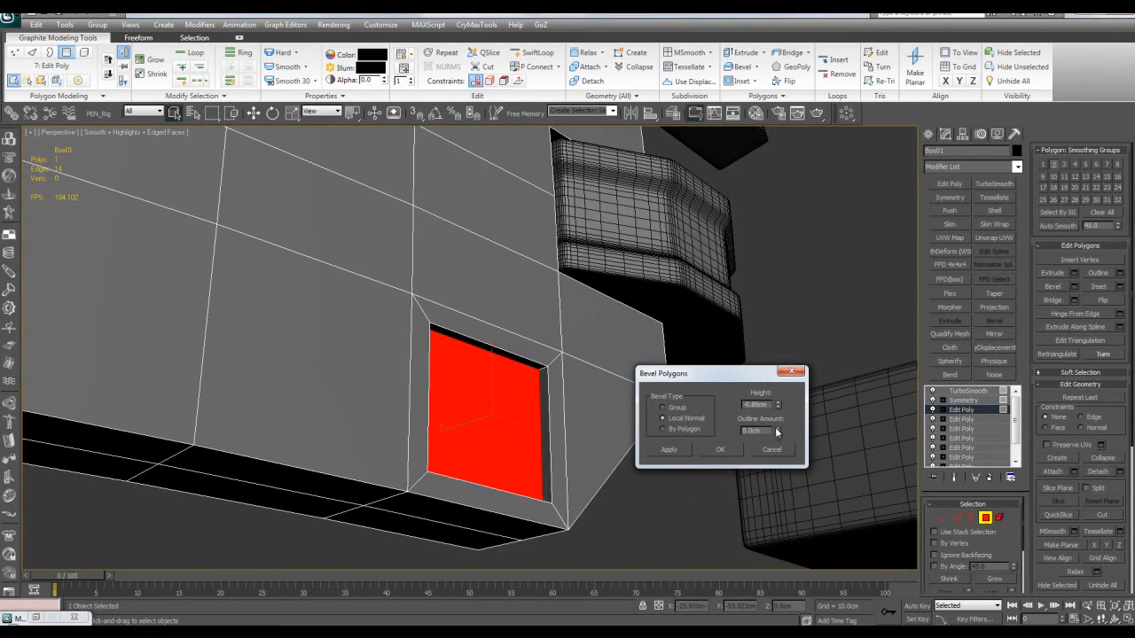
pyautogui.moveTo(777, 432); pyautogui.dragTo(778, 460)
pyautogui.keyDown('alt'); pyautogui.moveTo(617, 320); pyautogui.dragTo(587, 339, button='middle'); pyautogui.keyUp('alt')
pyautogui.click(732, 450)
# Bevel the recessed polygon deeper into the vest with a height of -9.0 cm and an outline amount of -0.6 cm
pyautogui.keyDown('alt'); pyautogui.moveTo(741, 424); pyautogui.dragTo(792, 361, button='middle'); pyautogui.keyUp('alt')
pyautogui.click(1074, 289)
pyautogui.keyDown('alt'); pyautogui.moveTo(641, 291); pyautogui.dragTo(603, 283, button='middle'); pyautogui.keyUp('alt')
pyautogui.moveTo(780, 408); pyautogui.dragTo(773, 556)
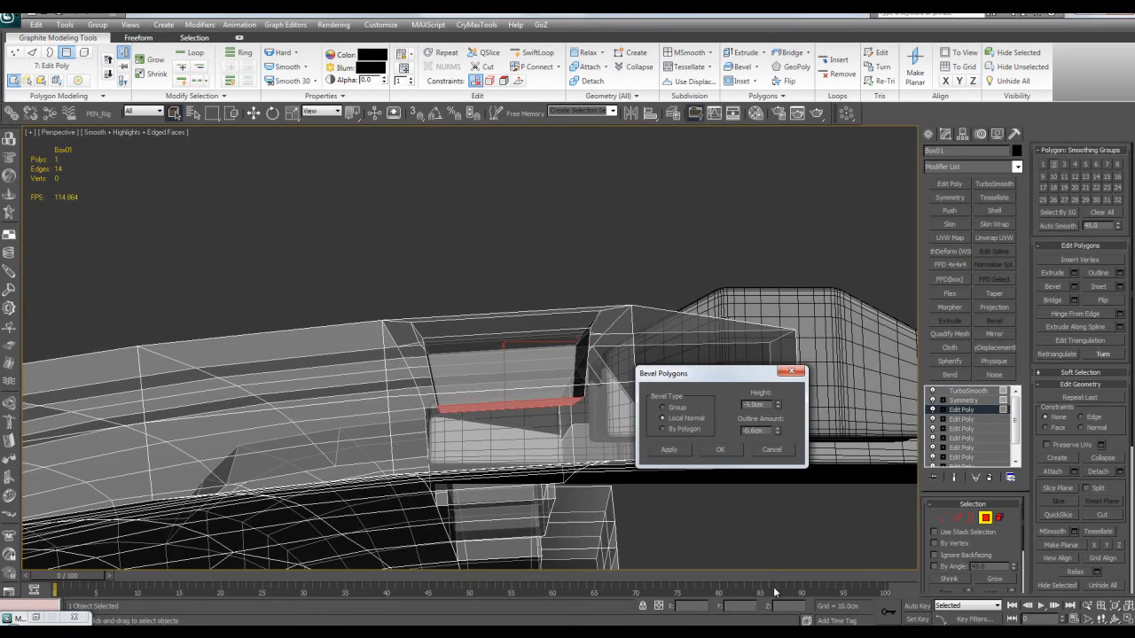
pyautogui.click(734, 449)
# Scale the edge loop between the recess's outer bevel and its deep walls slightly inward
pyautogui.hotkey('alt', 'x')
pyautogui.keyDown('alt'); pyautogui.moveTo(716, 338); pyautogui.dragTo(518, 397, button='middle'); pyautogui.keyUp('alt')
pyautogui.press('2')
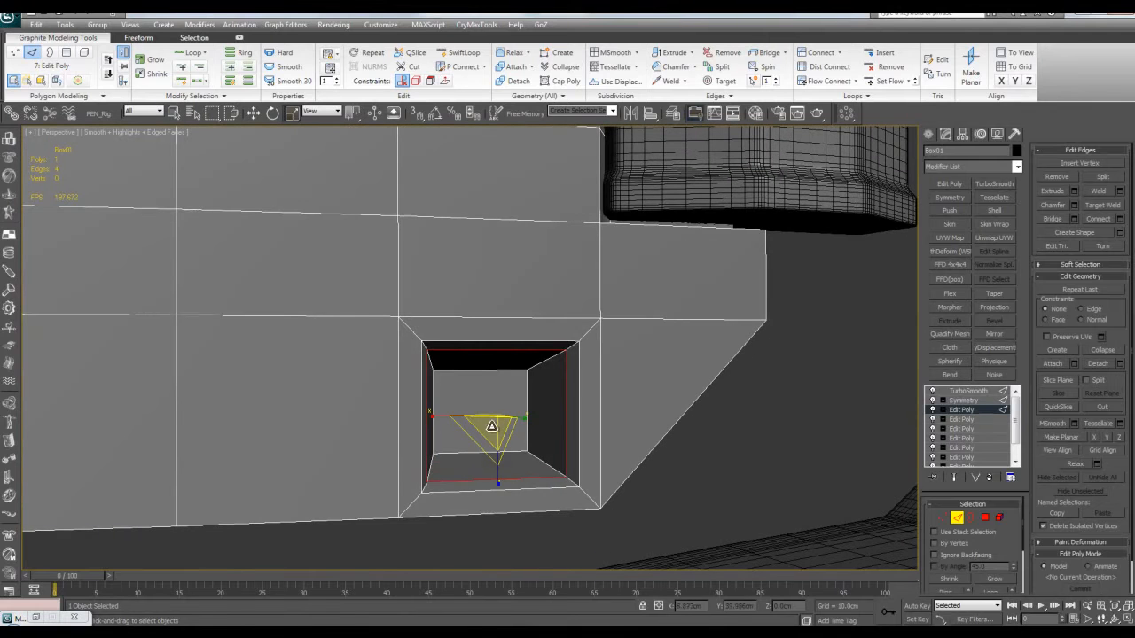
pyautogui.moveTo(492, 425); pyautogui.dragTo(491, 433)
pyautogui.press('q')
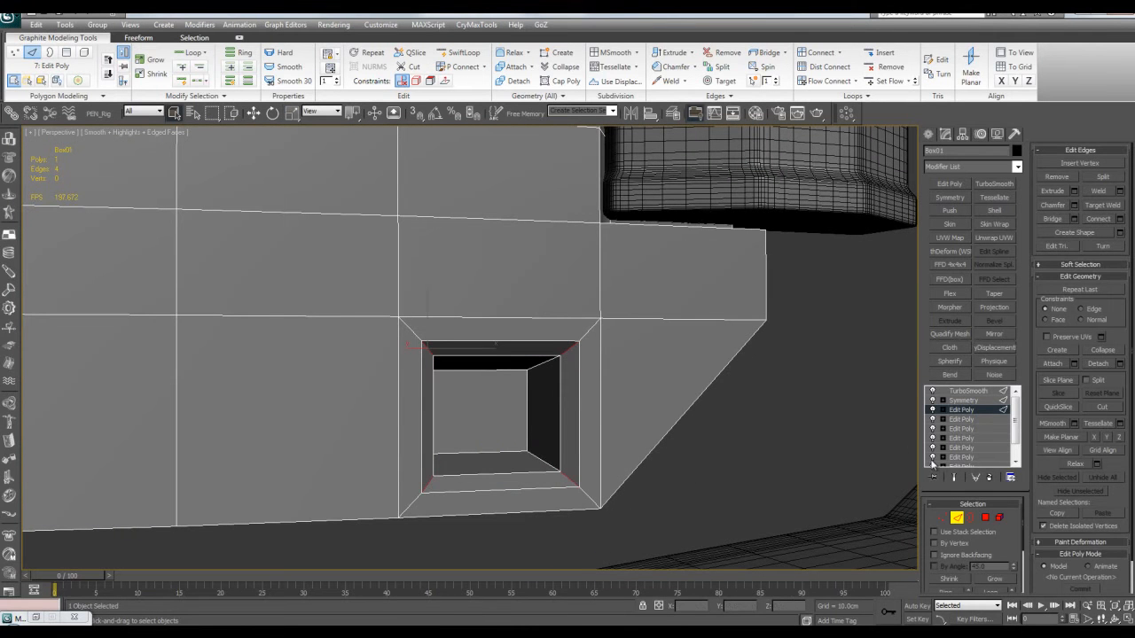
# Assign smoothing group 12 to the recess's four outer bevel polygons and group 13 to its five inner polygons
pyautogui.click(984, 518)
pyautogui.scroll(2, 766, 329)
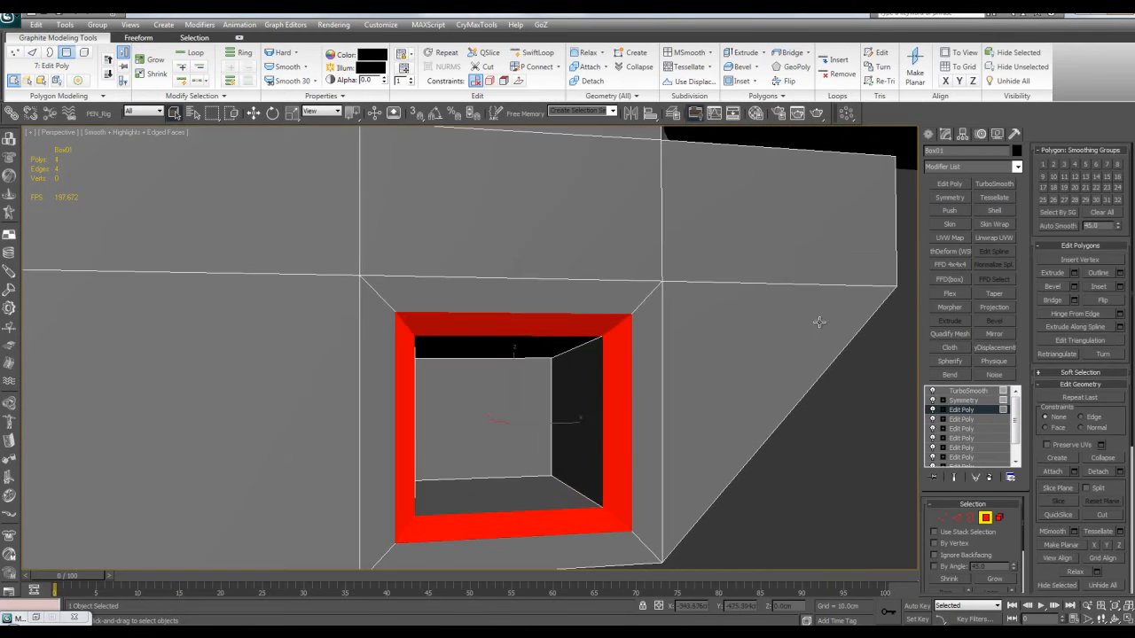
pyautogui.click(1074, 178)
pyautogui.moveTo(606, 306); pyautogui.dragTo(624, 282, button='middle')
pyautogui.click(534, 371)
pyautogui.click(994, 578)
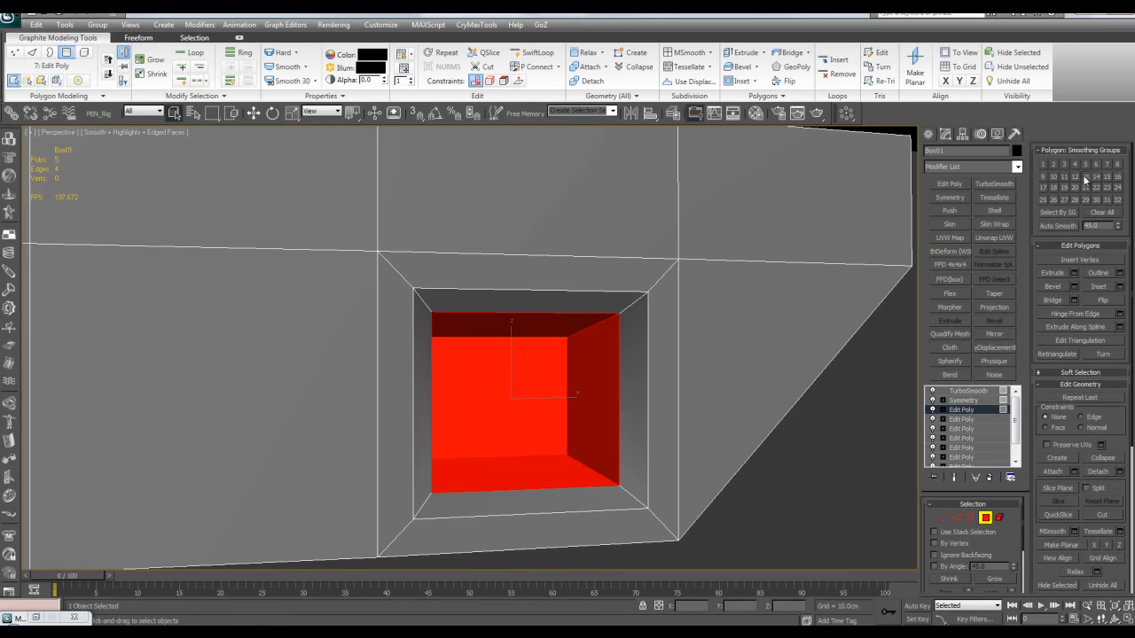
pyautogui.click(1084, 177)
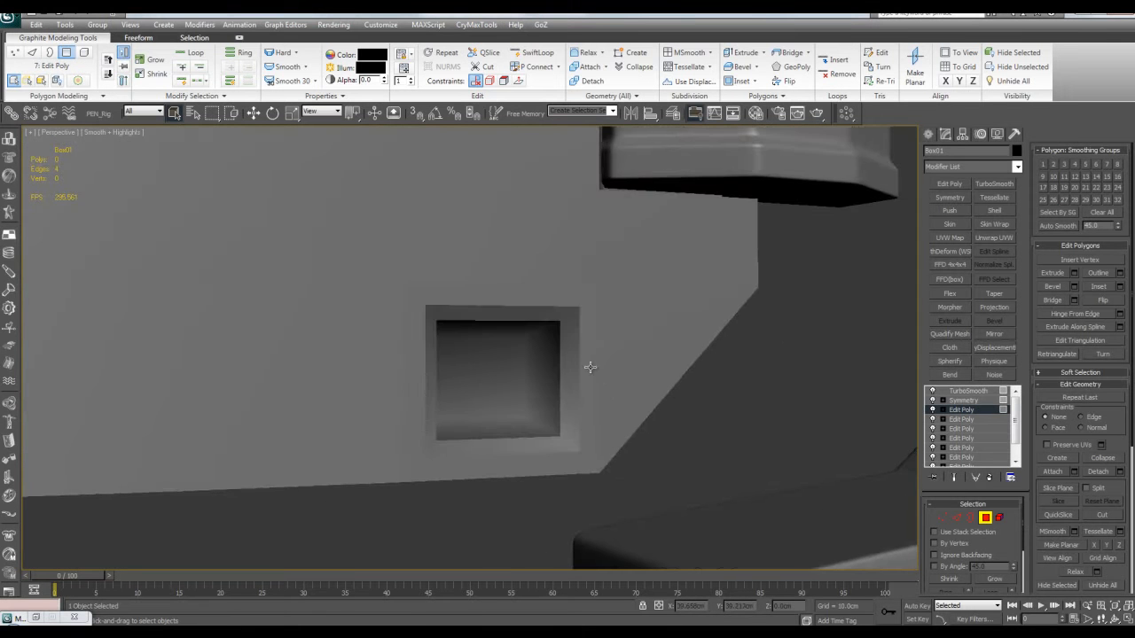
# Select the four inset polygons framing the recess and set their smoothing group
pyautogui.press('F4')
pyautogui.click(613, 317)
pyautogui.click(594, 331)
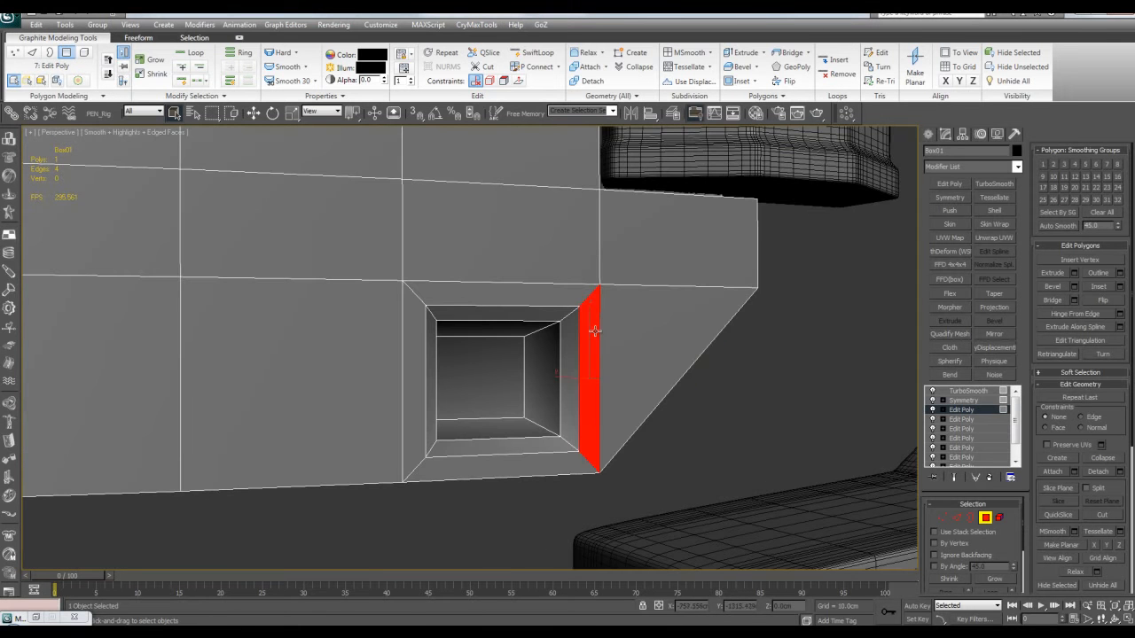
pyautogui.keyDown('ctrl'); pyautogui.click(429, 291); pyautogui.keyUp('ctrl')
pyautogui.keyDown('ctrl'); pyautogui.click(419, 310); pyautogui.keyUp('ctrl')
pyautogui.keyDown('ctrl'); pyautogui.click(517, 468); pyautogui.keyUp('ctrl')
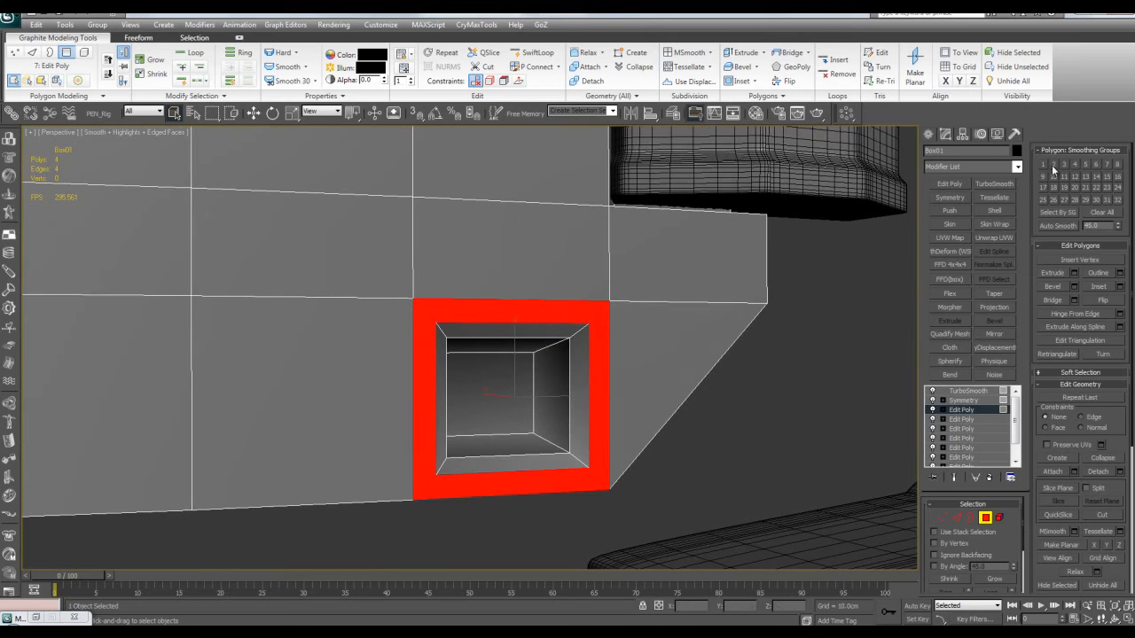
pyautogui.click(842, 374)
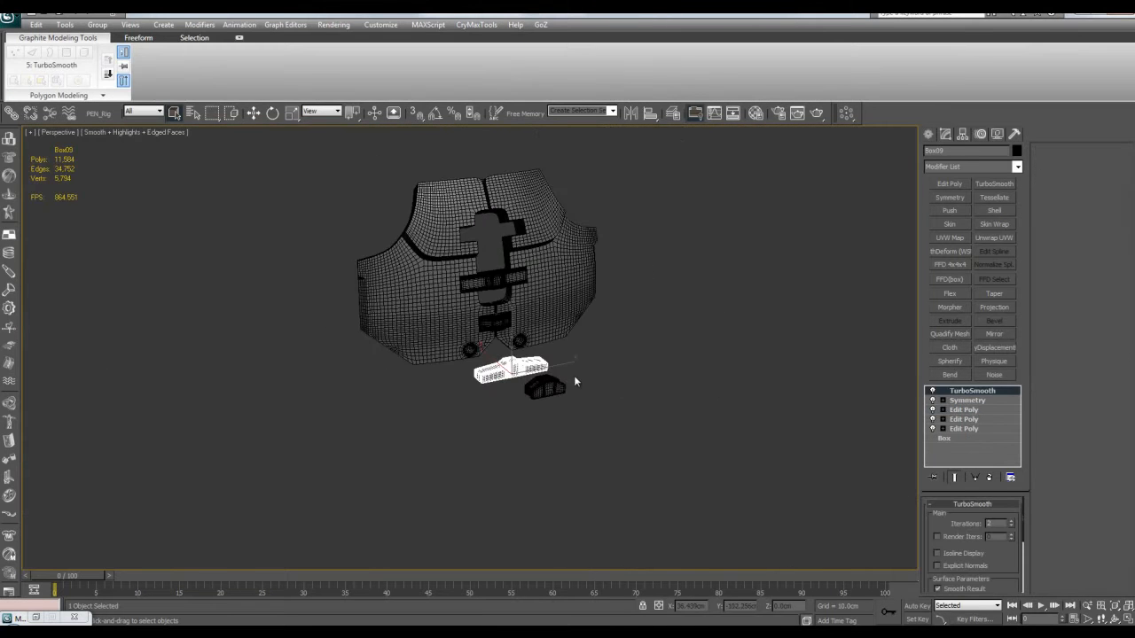
# Hide the two spare clasp objects lying below the vest
pyautogui.keyDown('ctrl'); pyautogui.click(552, 390); pyautogui.keyUp('ctrl')
pyautogui.scroll(3, 562, 298)
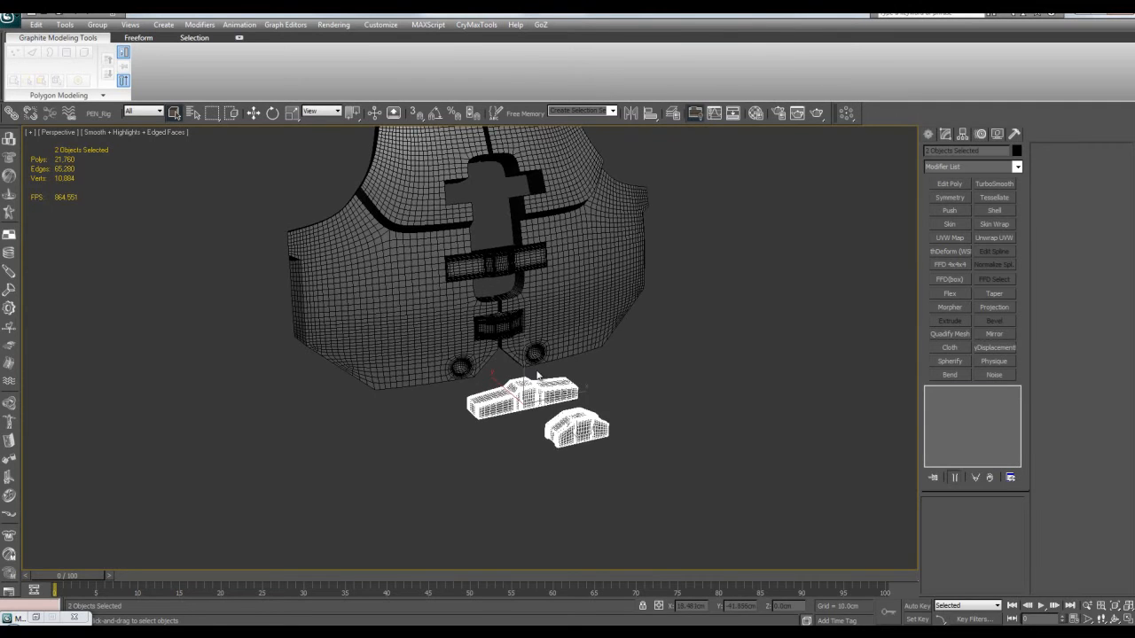
pyautogui.rightClick(537, 375)
pyautogui.click(556, 334)
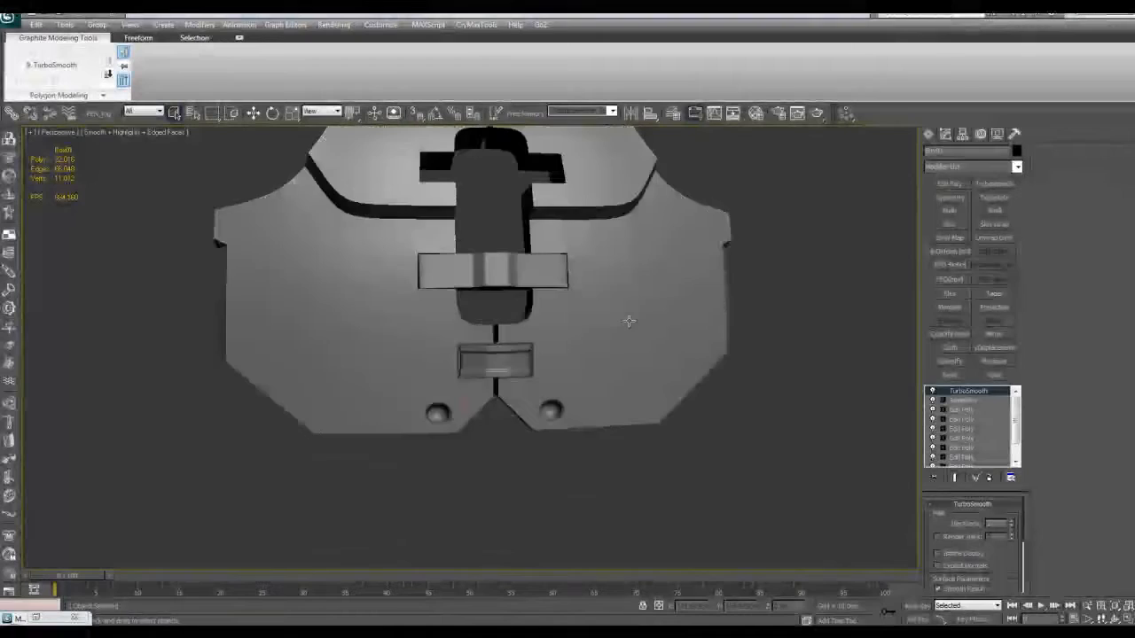
# Move the vertices on the outer side of the square hole near the lower front centre slightly towards the centre line
pyautogui.scroll(5, 671, 270)
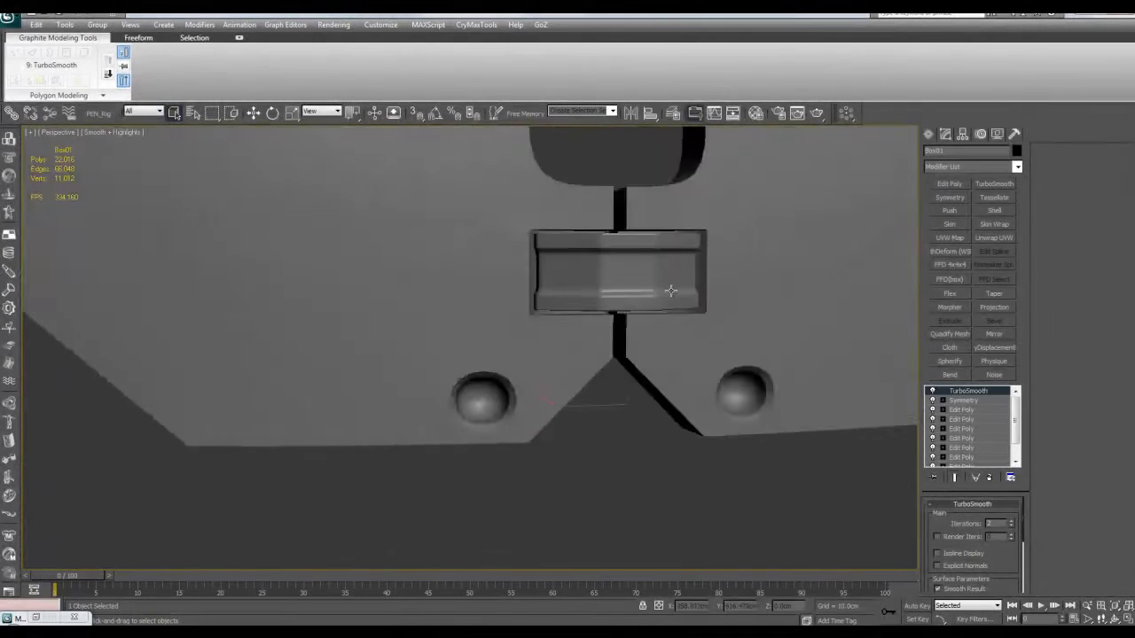
pyautogui.scroll(2, 669, 285)
pyautogui.moveTo(669, 284); pyautogui.dragTo(670, 252, button='middle')
pyautogui.press('F4')
pyautogui.click(967, 410)
pyautogui.press('`')
pyautogui.press('1')
pyautogui.hotkey('alt', 'x')
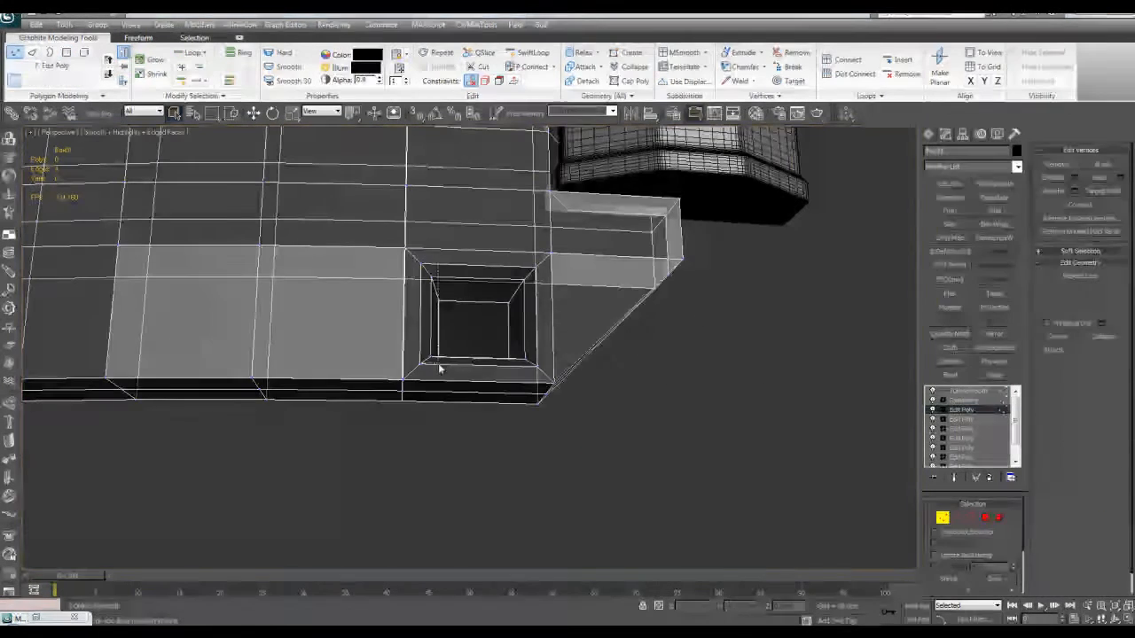
pyautogui.press('z')
pyautogui.scroll(-4, 487, 354)
pyautogui.press('w')
pyautogui.hotkey('alt', 'x')
pyautogui.moveTo(508, 347); pyautogui.dragTo(517, 348)
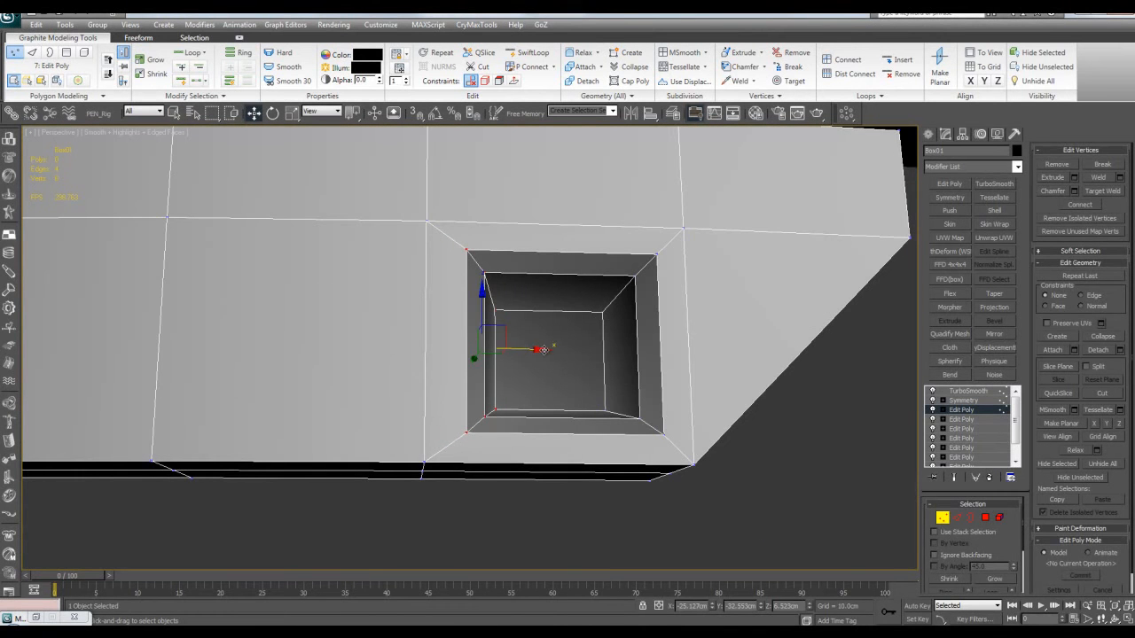
pyautogui.press('q')
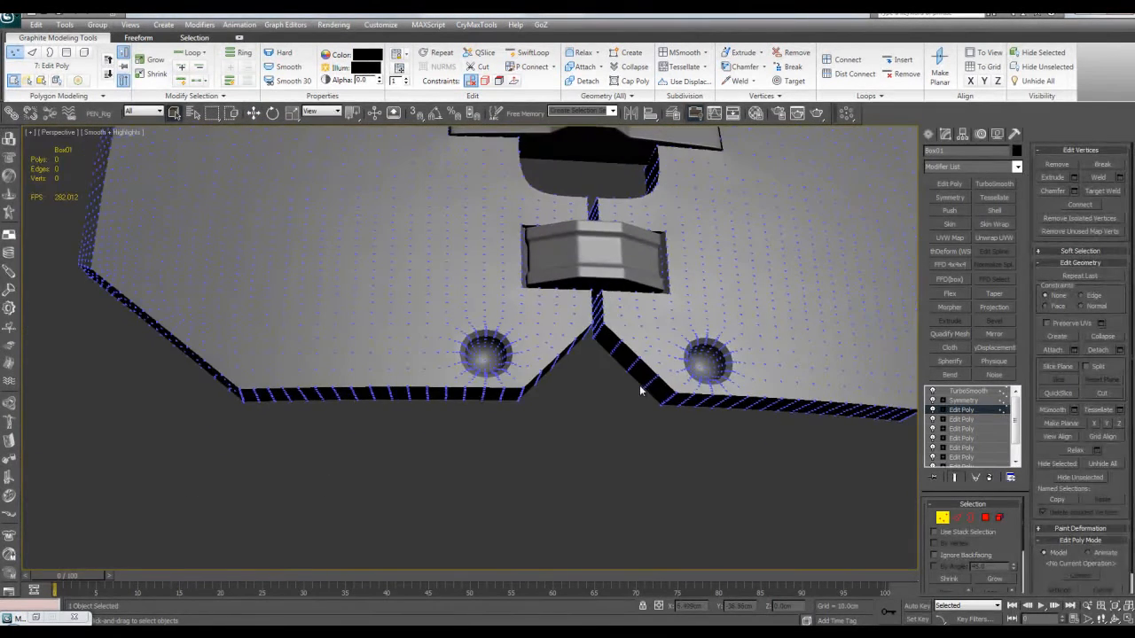
# Examine the smoothed lower-front holes and the surrounding vest surface from several distances and angles
pyautogui.keyDown('alt'); pyautogui.moveTo(549, 360); pyautogui.dragTo(567, 375, button='middle'); pyautogui.keyUp('alt')
pyautogui.scroll(4, 580, 415)
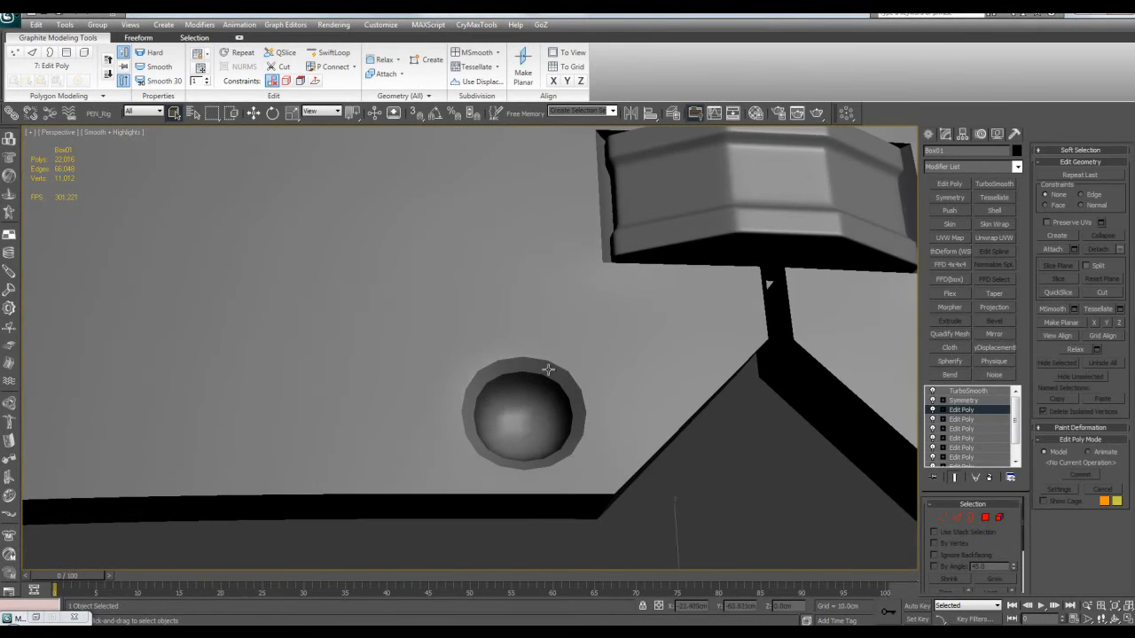
pyautogui.scroll(-4, 631, 424)
pyautogui.keyDown('alt'); pyautogui.moveTo(631, 424); pyautogui.dragTo(621, 349, button='middle'); pyautogui.keyUp('alt')
pyautogui.scroll(-4, 656, 415)
pyautogui.scroll(2, 655, 425)
pyautogui.scroll(4, 655, 430)
pyautogui.scroll(-4, 582, 369)
pyautogui.scroll(-2, 657, 382)
pyautogui.scroll(-3, 657, 383)
pyautogui.scroll(3, 620, 349)
# Add a new Edit Poly modifier to the vest and open its polygon level for editing
pyautogui.press('F4')
pyautogui.click(954, 477)
pyautogui.click(933, 184)
pyautogui.press('4')
pyautogui.click(421, 224)
pyautogui.press('z')
pyautogui.scroll(-5, 495, 268)
pyautogui.keyDown('alt'); pyautogui.moveTo(499, 292); pyautogui.dragTo(603, 236, button='middle'); pyautogui.keyUp('alt')
pyautogui.scroll(-4, 532, 276)
# Select the vertically adjacent polygons in the second column from the vest's outer side edge
pyautogui.click(721, 316)
pyautogui.press('`')
pyautogui.press('F4')
pyautogui.press('`')
pyautogui.press('`')
pyautogui.press('F4')
pyautogui.press('`')
pyautogui.press('F4')
pyautogui.moveTo(457, 318); pyautogui.dragTo(527, 307, button='middle')
pyautogui.scroll(3, 504, 389)
pyautogui.click(486, 429)
pyautogui.keyDown('ctrl'); pyautogui.click(487, 346); pyautogui.keyUp('ctrl')
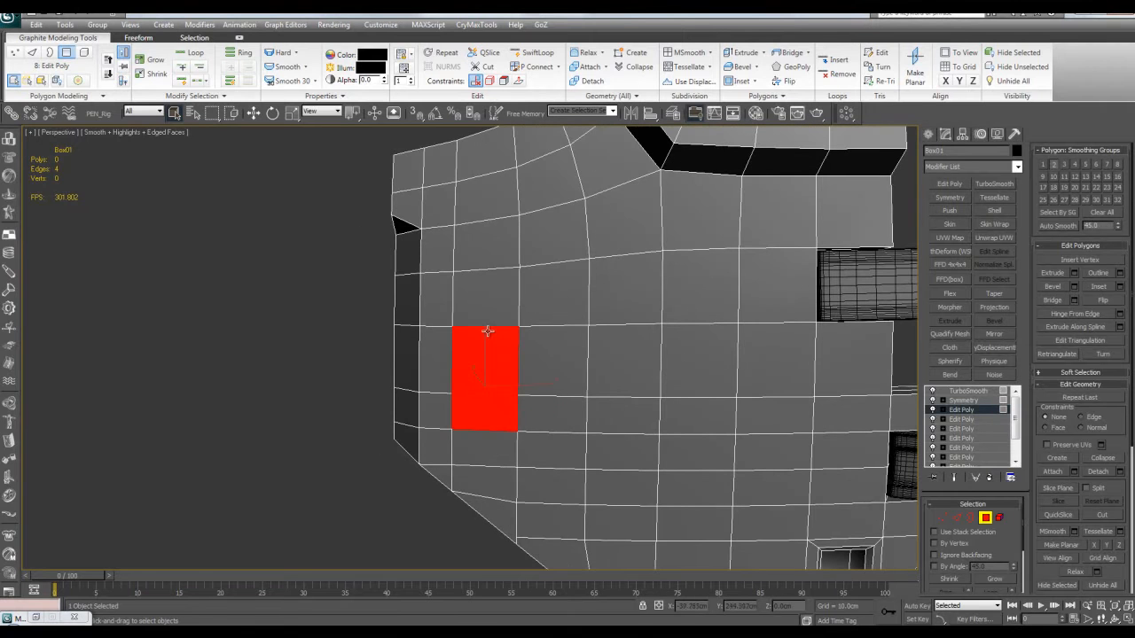
# With the Edge constraint on, slide the vertex at the upper inner corner of the side polygon strip downward
pyautogui.press('1')
pyautogui.scroll(2, 498, 232)
pyautogui.moveTo(498, 232); pyautogui.dragTo(504, 290, button='middle')
pyautogui.scroll(-2, 504, 296)
pyautogui.press('4')
pyautogui.scroll(4, 507, 298)
pyautogui.scroll(-4, 611, 287)
pyautogui.scroll(2, 514, 322)
pyautogui.moveTo(492, 234)
pyautogui.mouseDown(button='middle')
pyautogui.moveTo(514, 322)
pyautogui.moveTo(596, 305)
pyautogui.moveTo(496, 335)
pyautogui.moveTo(507, 317)
pyautogui.moveTo(582, 286)
pyautogui.mouseUp(button='middle')
pyautogui.press('1')
pyautogui.click(571, 296)
pyautogui.press('w')
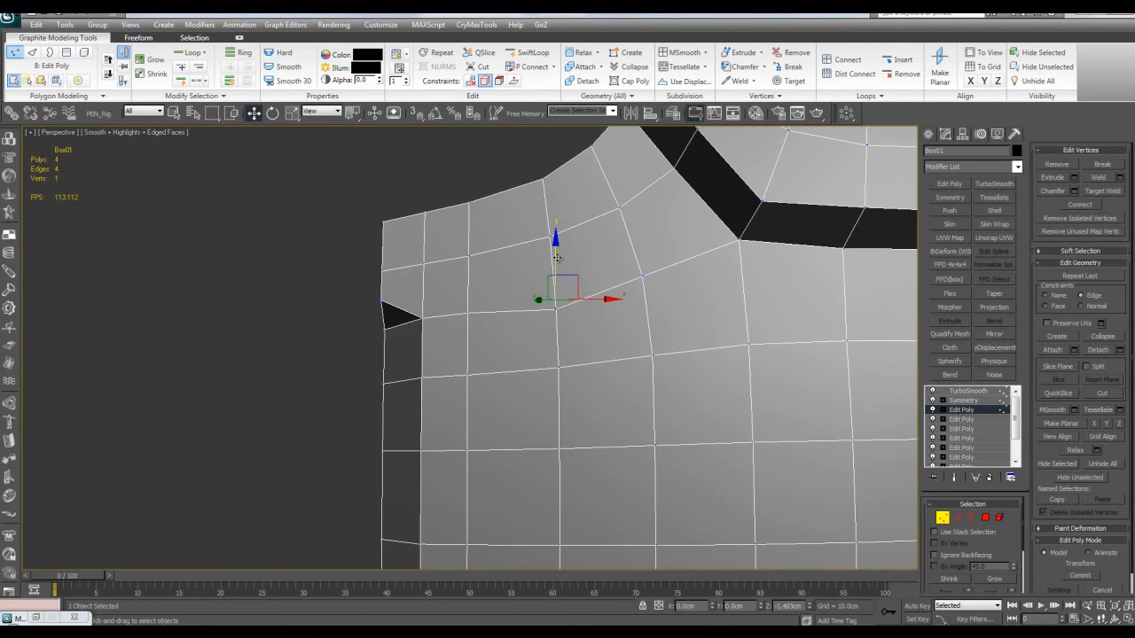
pyautogui.moveTo(556, 257); pyautogui.dragTo(562, 403)
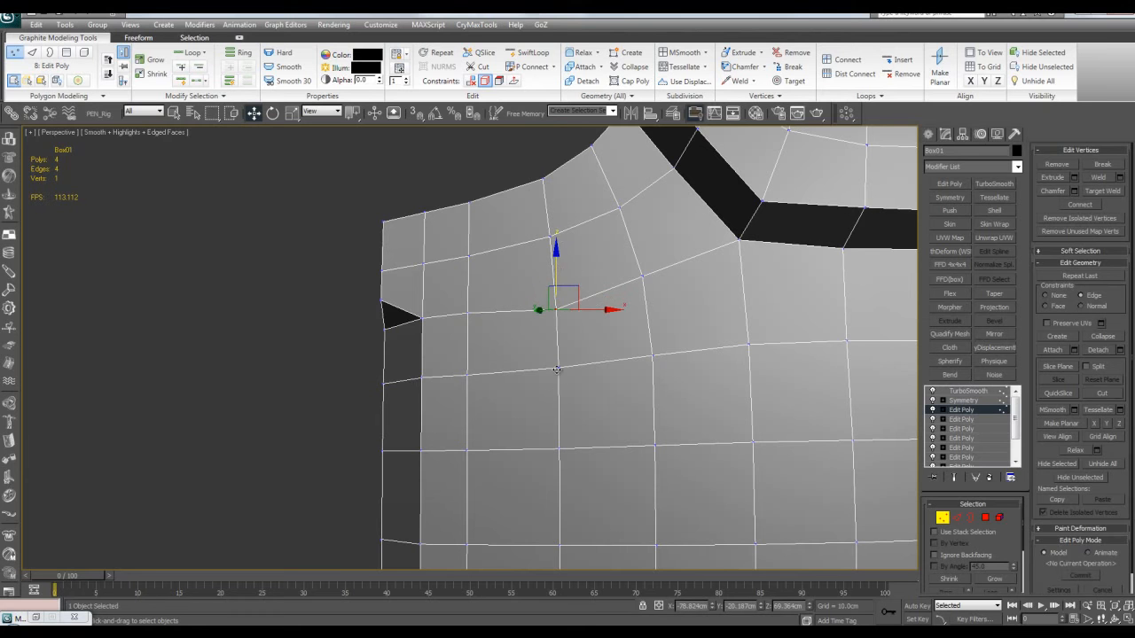
pyautogui.moveTo(614, 335); pyautogui.dragTo(603, 289, button='middle')
# Bevel the four-polygon side strip inward by Local Normal with a negative outline to form a long recess
pyautogui.press('4')
pyautogui.press('q')
pyautogui.scroll(-3, 616, 256)
pyautogui.scroll(5, 590, 309)
pyautogui.scroll(-4, 591, 309)
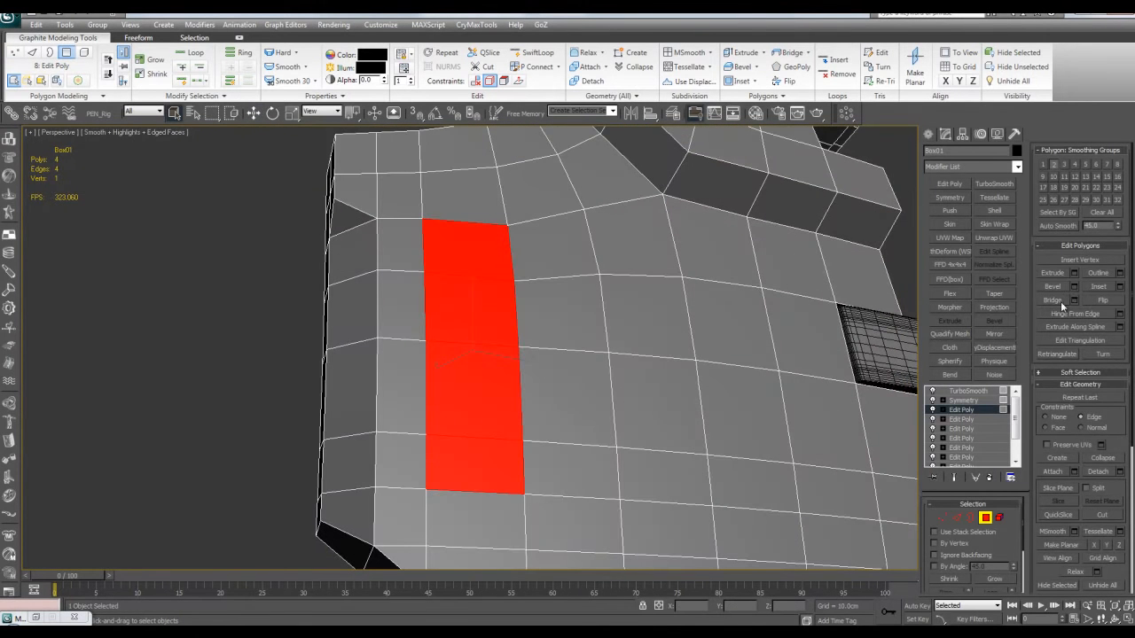
pyautogui.click(1073, 287)
pyautogui.moveTo(777, 406); pyautogui.dragTo(782, 496)
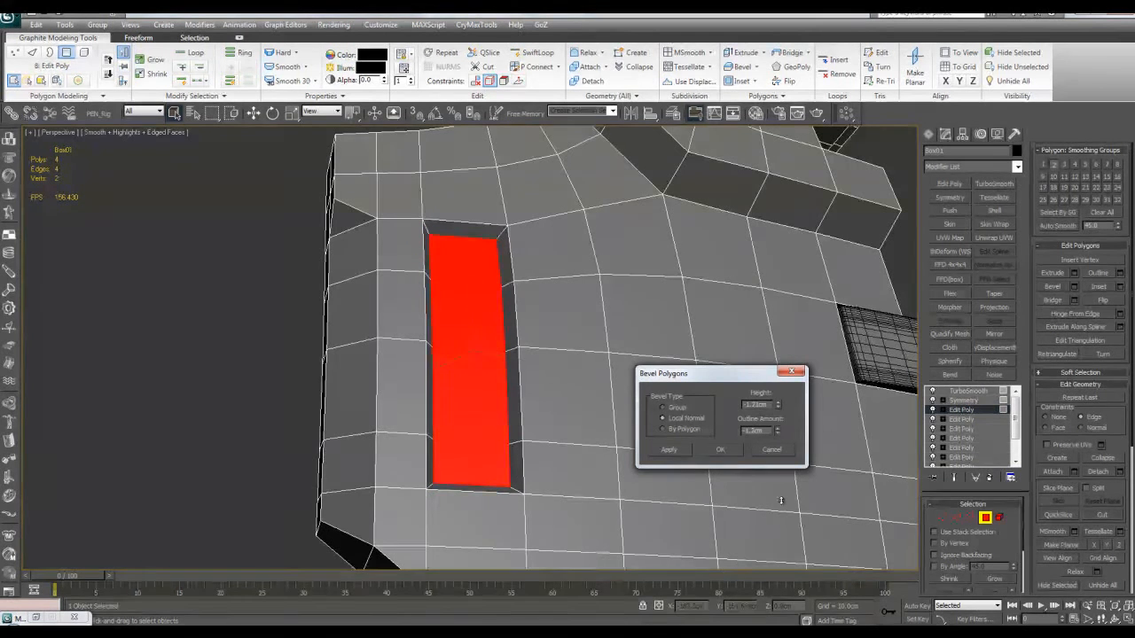
pyautogui.click(731, 453)
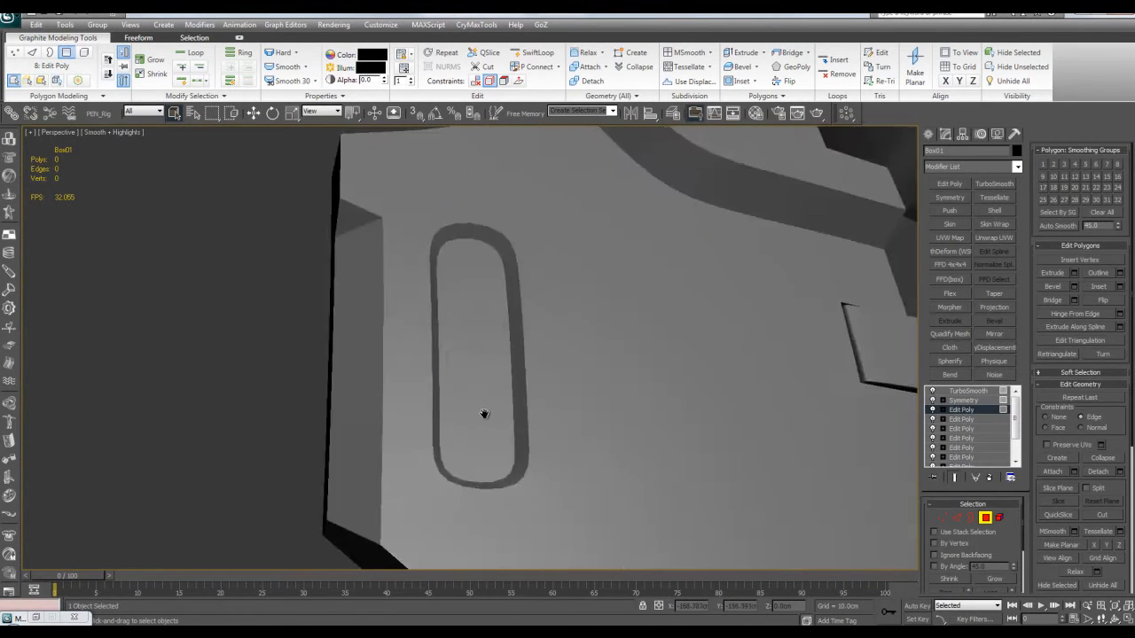
# Examine the long side recess and the vest front in both the smoothed result and the base mesh
pyautogui.keyDown('alt'); pyautogui.moveTo(481, 413); pyautogui.dragTo(628, 362, button='middle'); pyautogui.keyUp('alt')
pyautogui.scroll(3, 631, 361)
pyautogui.press('F4')
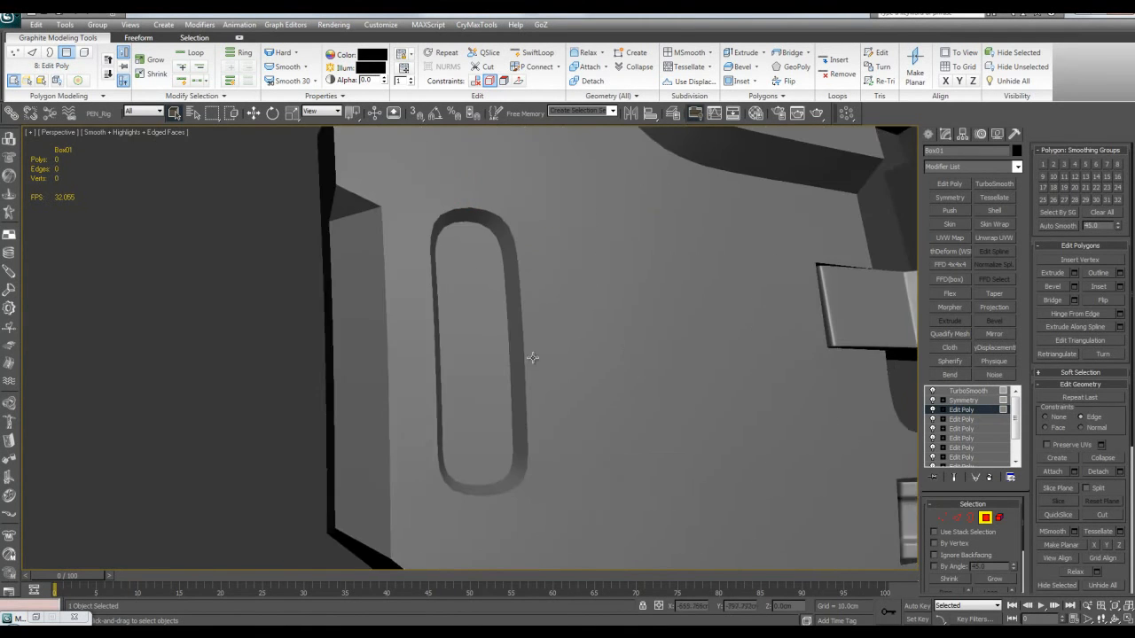
pyautogui.keyDown('alt'); pyautogui.moveTo(529, 352); pyautogui.dragTo(594, 375, button='middle'); pyautogui.keyUp('alt')
pyautogui.scroll(-3, 555, 382)
pyautogui.scroll(3, 595, 379)
pyautogui.scroll(-3, 593, 375)
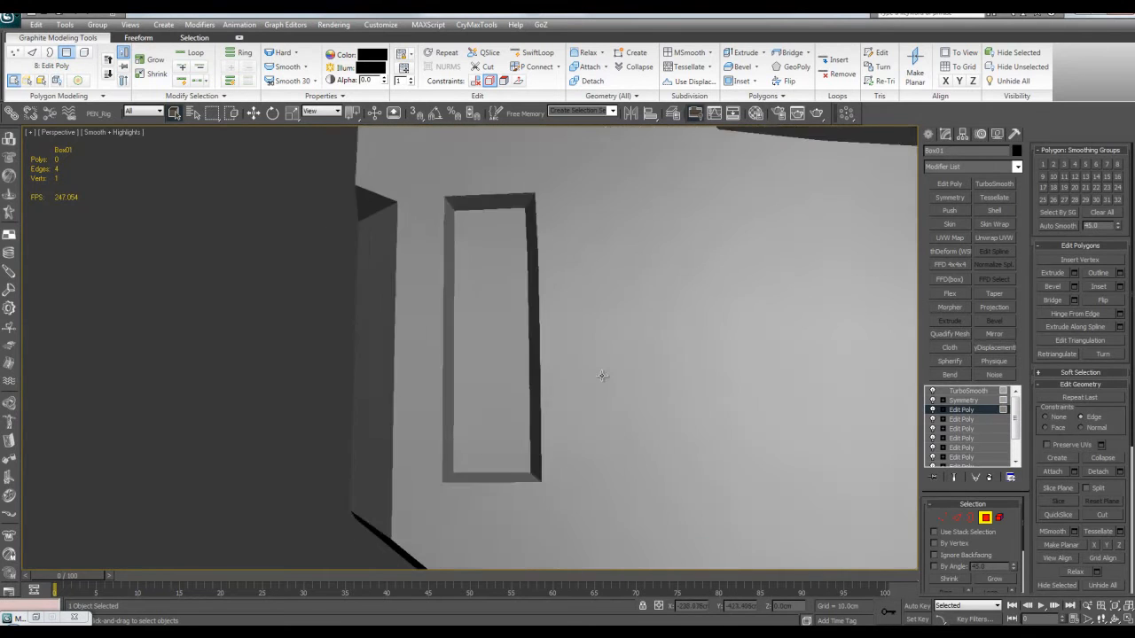
pyautogui.press('F4')
pyautogui.keyDown('alt'); pyautogui.moveTo(600, 375); pyautogui.dragTo(618, 416, button='middle'); pyautogui.keyUp('alt')
pyautogui.scroll(-4, 595, 407)
pyautogui.scroll(4, 613, 393)
pyautogui.scroll(-4, 618, 416)
pyautogui.moveTo(511, 387); pyautogui.dragTo(416, 380, button='middle')
pyautogui.scroll(3, 560, 387)
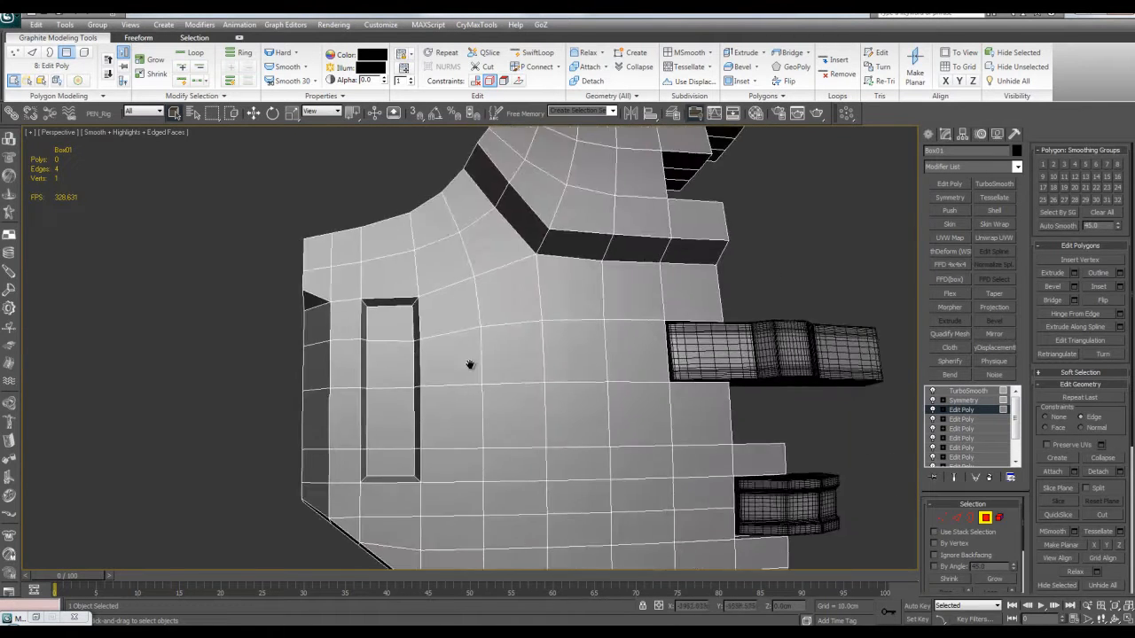
pyautogui.scroll(3, 427, 325)
pyautogui.scroll(-4, 543, 392)
pyautogui.keyDown('alt'); pyautogui.moveTo(544, 392); pyautogui.dragTo(543, 343, button='middle'); pyautogui.keyUp('alt')
pyautogui.moveTo(591, 381); pyautogui.dragTo(570, 354, button='middle')
pyautogui.scroll(-3, 584, 327)
pyautogui.moveTo(439, 339); pyautogui.dragTo(531, 357, button='middle')
pyautogui.scroll(3, 501, 344)
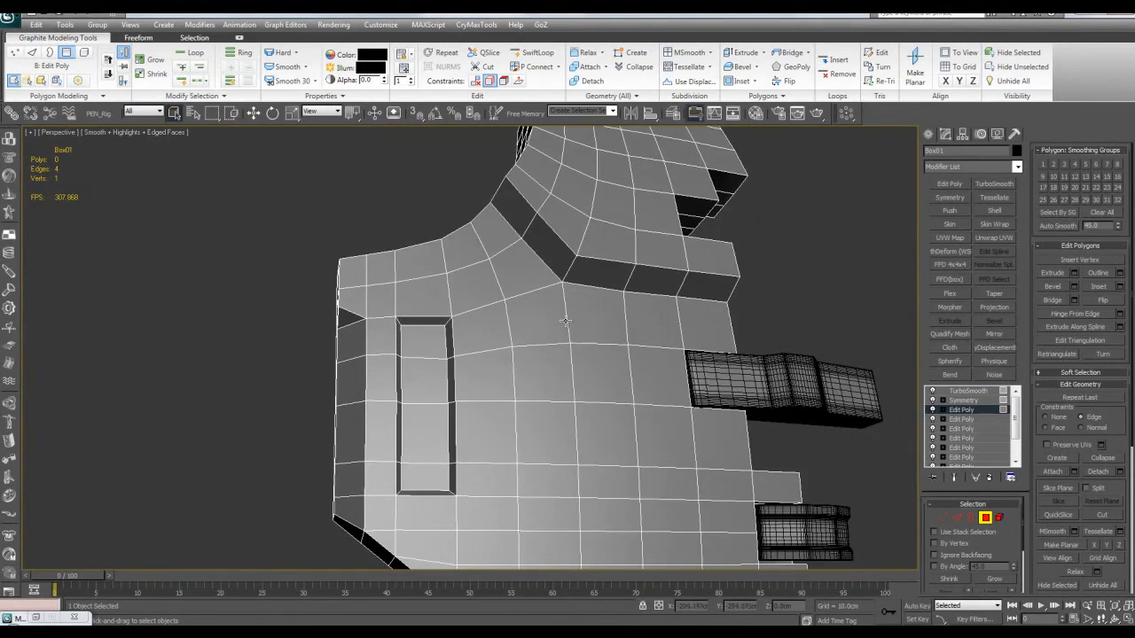
pyautogui.keyDown('alt'); pyautogui.moveTo(575, 300); pyautogui.dragTo(631, 328, button='middle'); pyautogui.keyUp('alt')
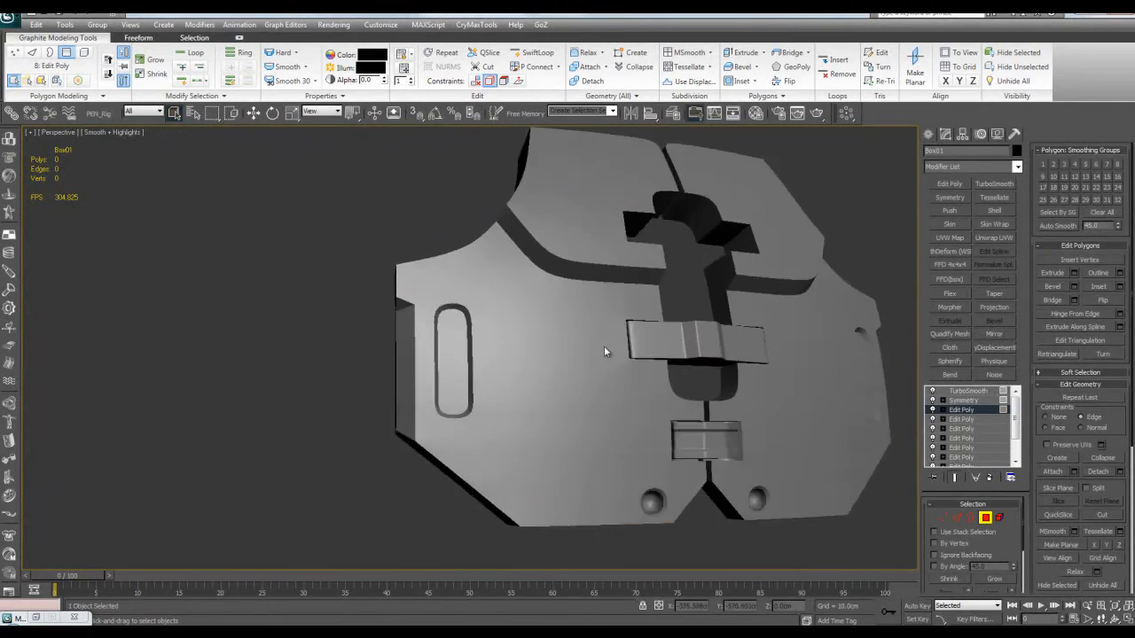
pyautogui.keyDown('alt'); pyautogui.moveTo(604, 346); pyautogui.dragTo(588, 364, button='middle'); pyautogui.keyUp('alt')
pyautogui.scroll(3, 601, 350)
pyautogui.moveTo(487, 377); pyautogui.dragTo(576, 328, button='middle')
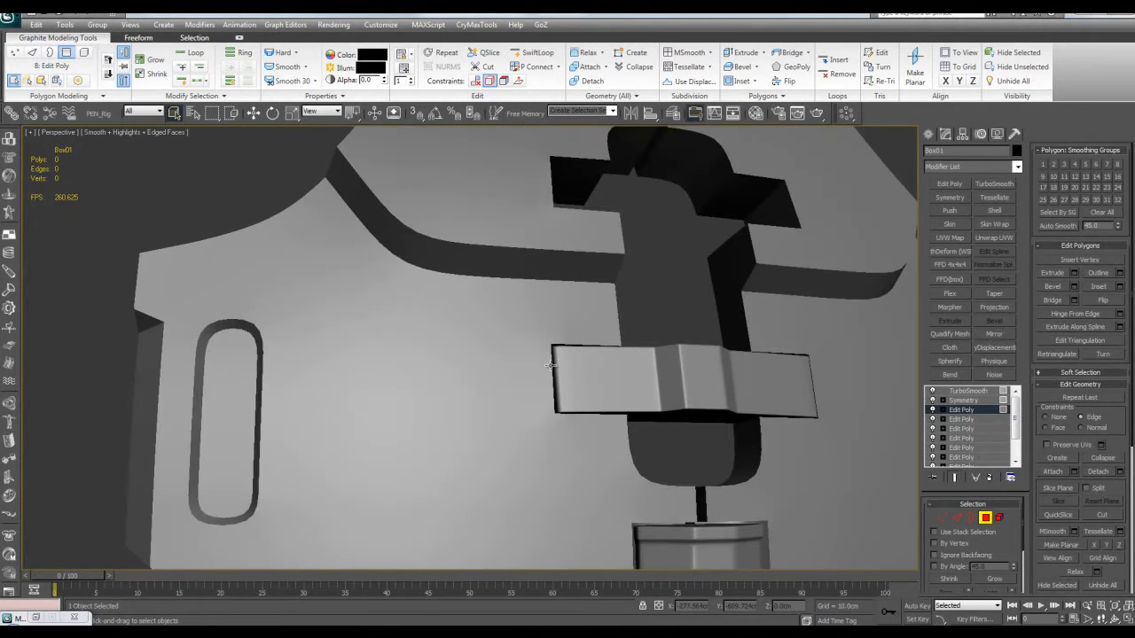
pyautogui.moveTo(549, 365); pyautogui.dragTo(556, 360, button='middle')
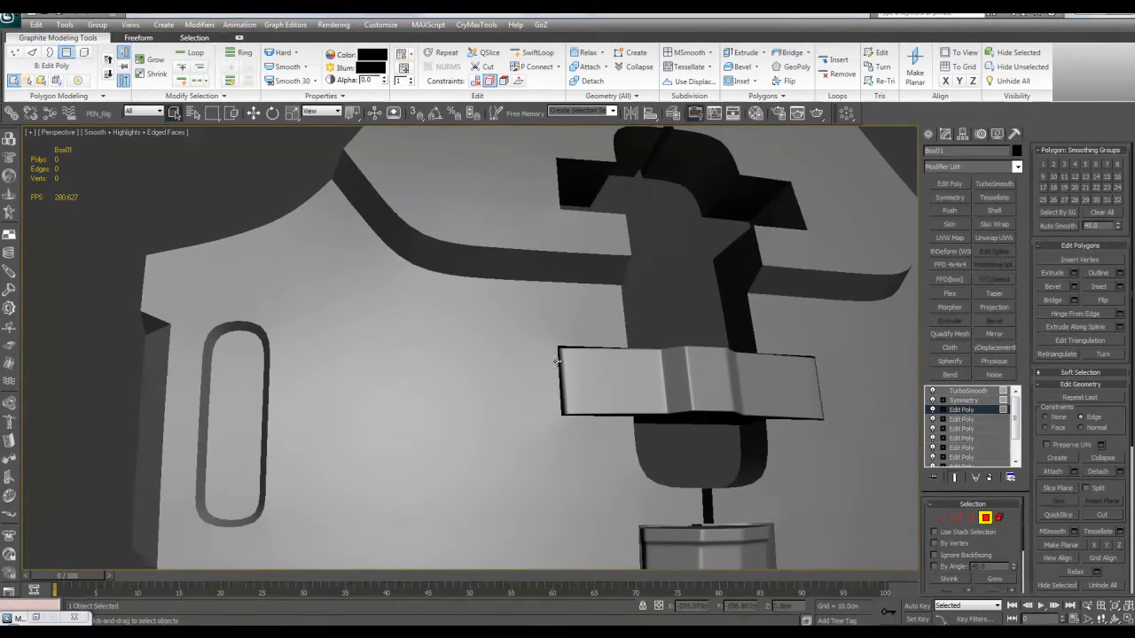
pyautogui.press('F4')
pyautogui.moveTo(540, 283); pyautogui.dragTo(571, 217, button='middle')
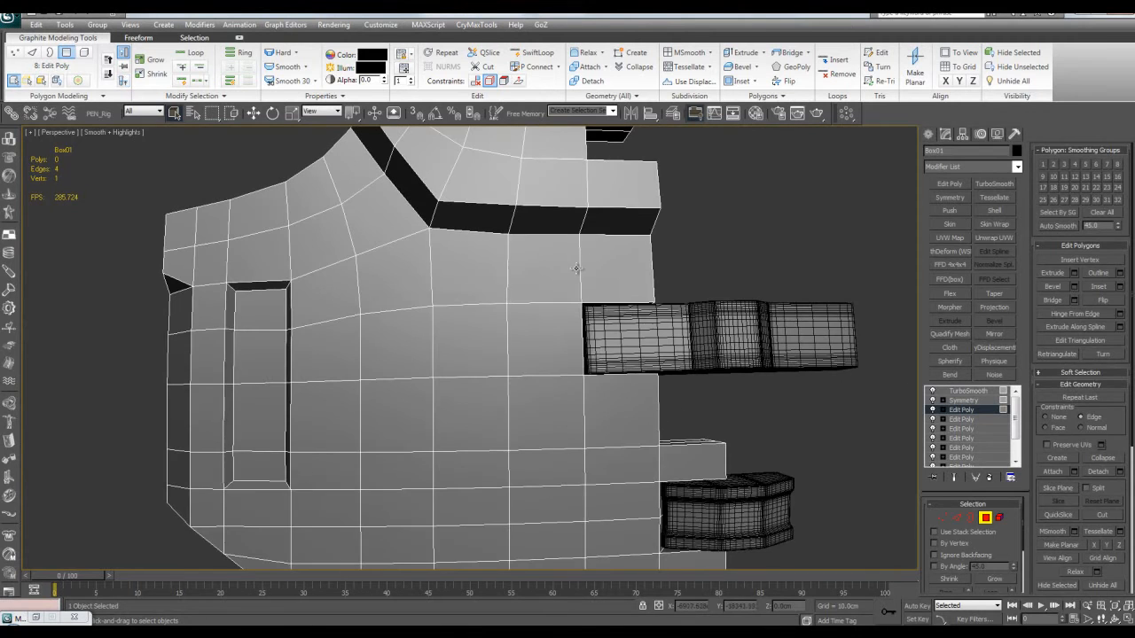
pyautogui.moveTo(532, 260); pyautogui.dragTo(553, 263, button='middle')
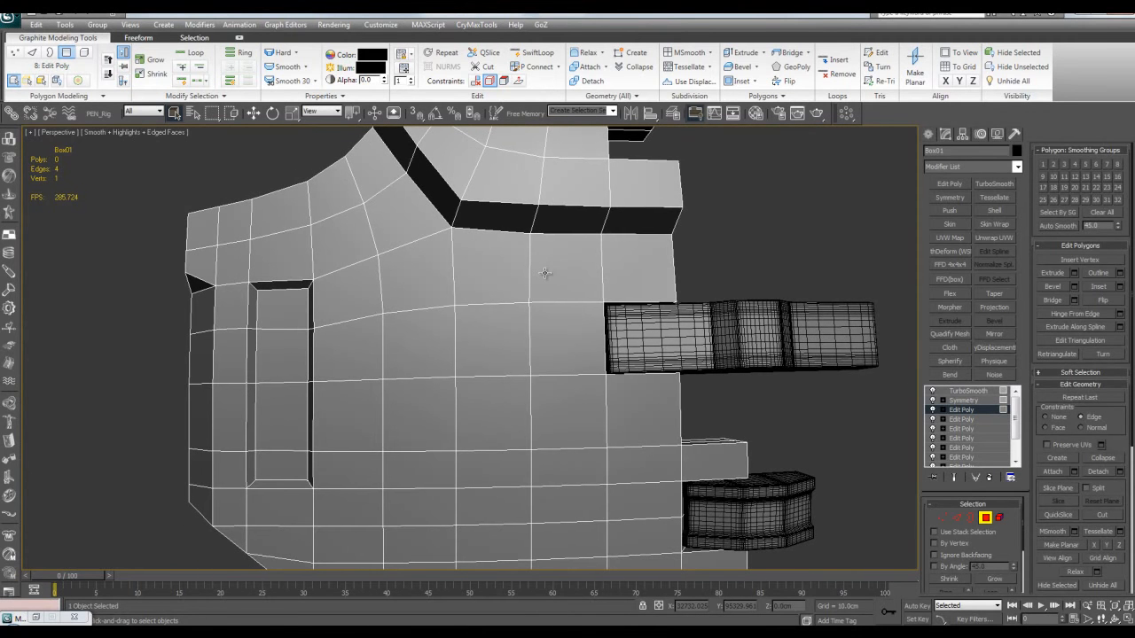
# Compare the smoothed and base mesh, and add another Edit Poly modifier to the vest
pyautogui.press('`')
pyautogui.press('F4')
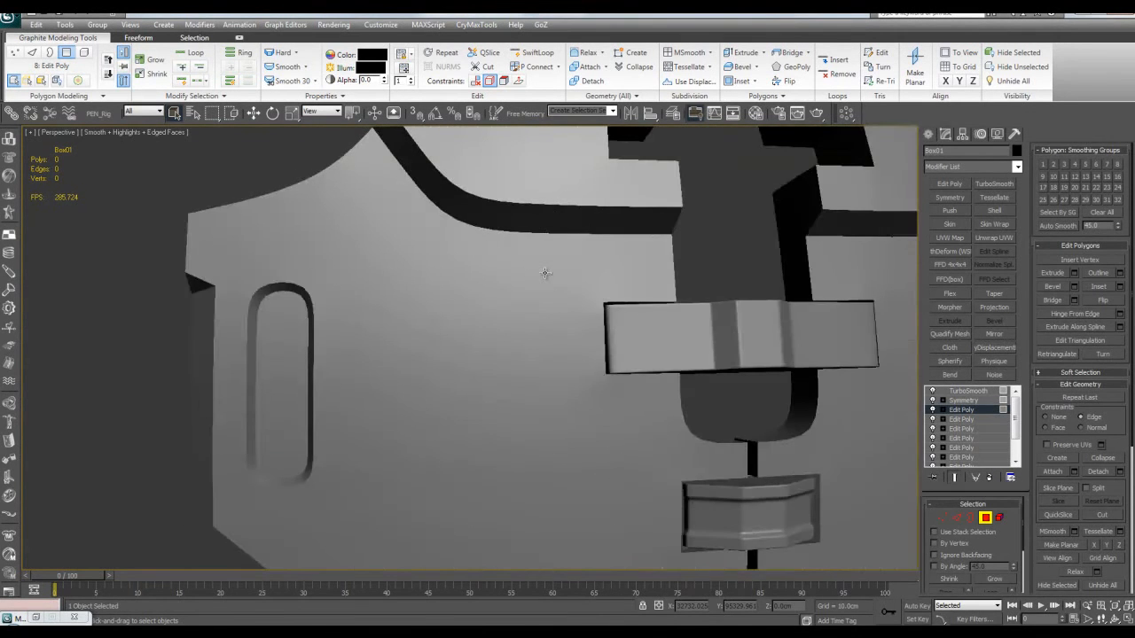
pyautogui.press('F4')
pyautogui.press('F4')
pyautogui.press('4')
pyautogui.press('4')
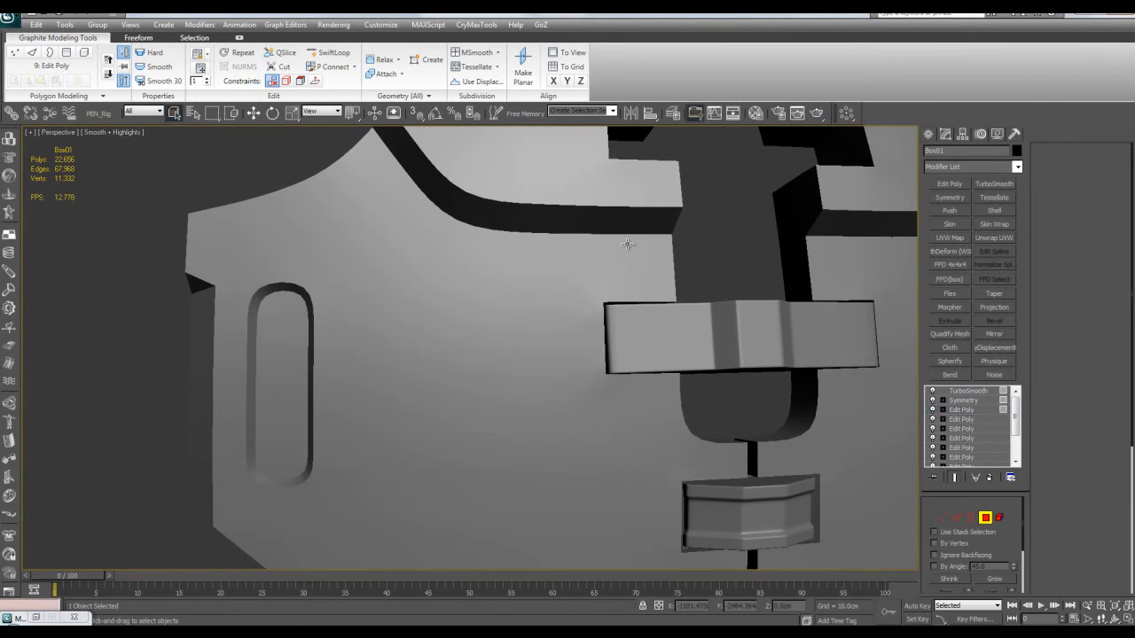
pyautogui.press('`')
pyautogui.press('F4')
# Select the two stacked polygons directly below the corner of the chest step
pyautogui.moveTo(571, 261); pyautogui.dragTo(574, 302, button='middle')
pyautogui.click(497, 357)
pyautogui.click(497, 357)
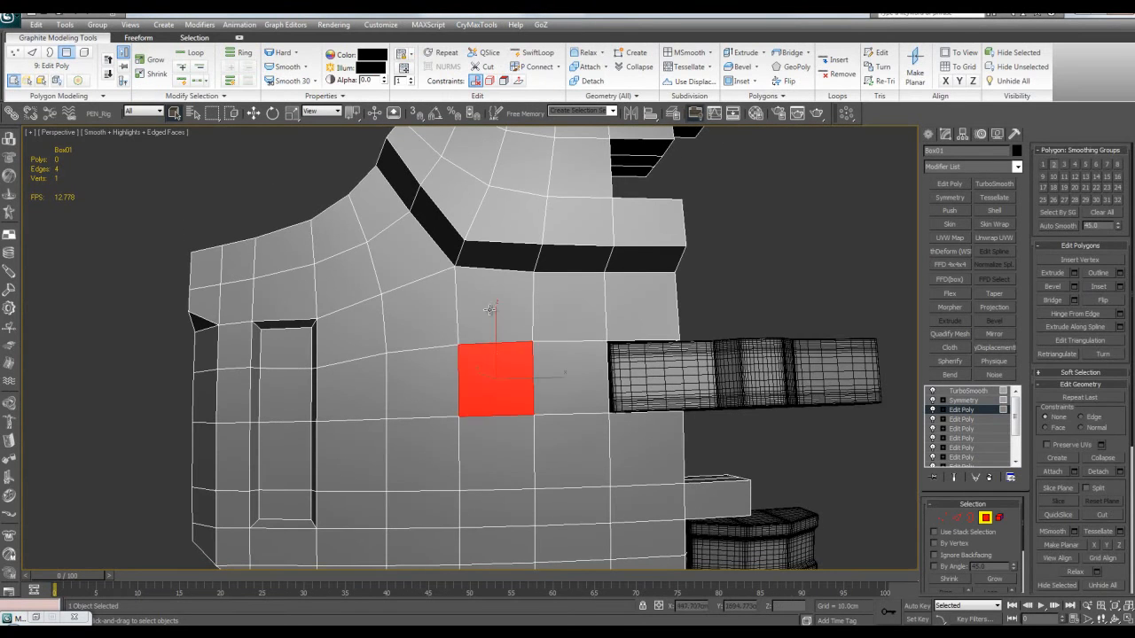
pyautogui.keyDown('ctrl'); pyautogui.click(492, 302); pyautogui.keyUp('ctrl')
pyautogui.press('z')
pyautogui.keyDown('ctrl'); pyautogui.click(493, 302); pyautogui.keyUp('ctrl')
pyautogui.press('z')
# Connect the ring of edges across the chest step's face with one lengthwise edge loop
pyautogui.scroll(-6, 494, 301)
pyautogui.keyDown('alt'); pyautogui.moveTo(494, 302); pyautogui.dragTo(538, 249, button='middle'); pyautogui.keyUp('alt')
pyautogui.press('4')
pyautogui.click(533, 241)
pyautogui.hotkey('alt', 'r')
pyautogui.hotkey('ctrl', 'shift', 'e')
pyautogui.click(727, 442)
# Bevel the two selected polygons outward by Local Normal, with a height of about 3.4 cm and no outline change
pyautogui.press('4')
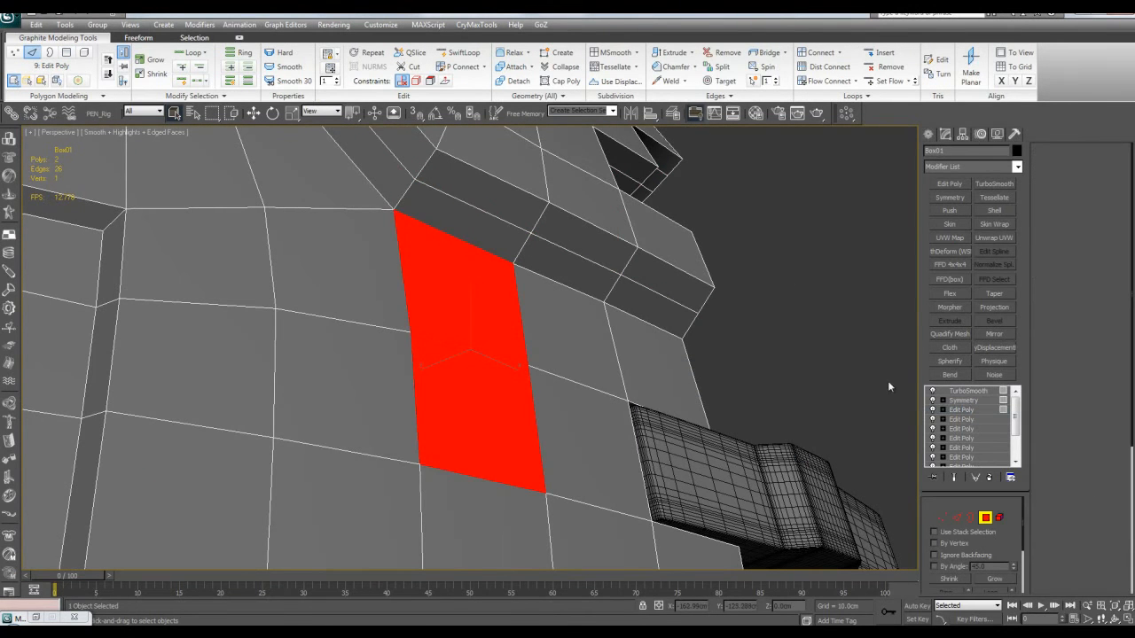
pyautogui.click(1074, 286)
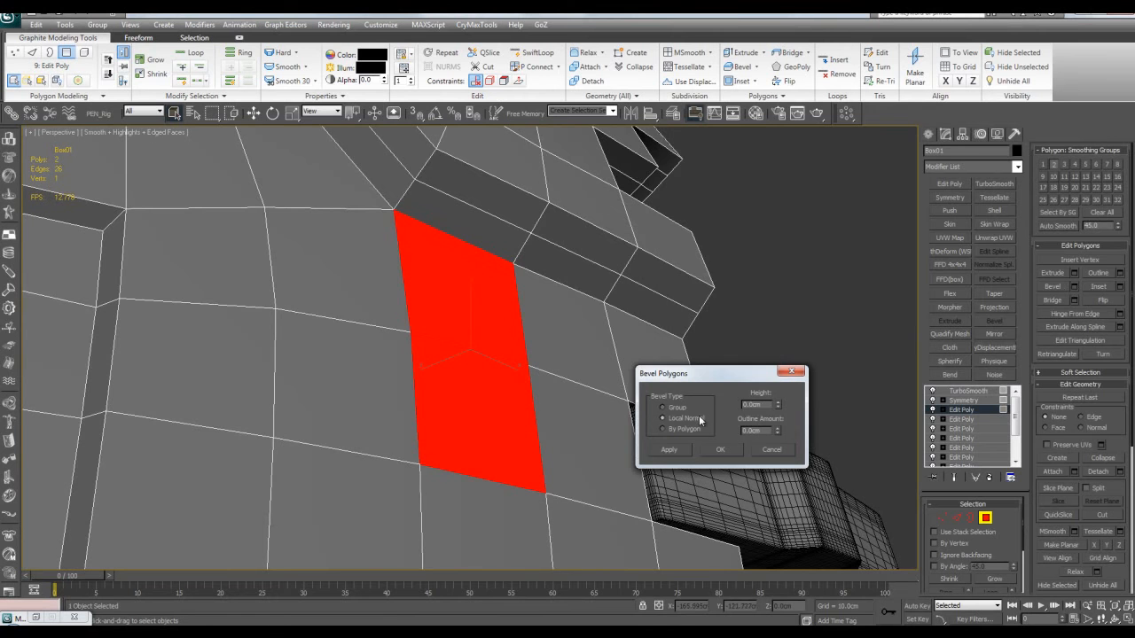
pyautogui.click(699, 418)
pyautogui.moveTo(781, 407); pyautogui.dragTo(796, 194)
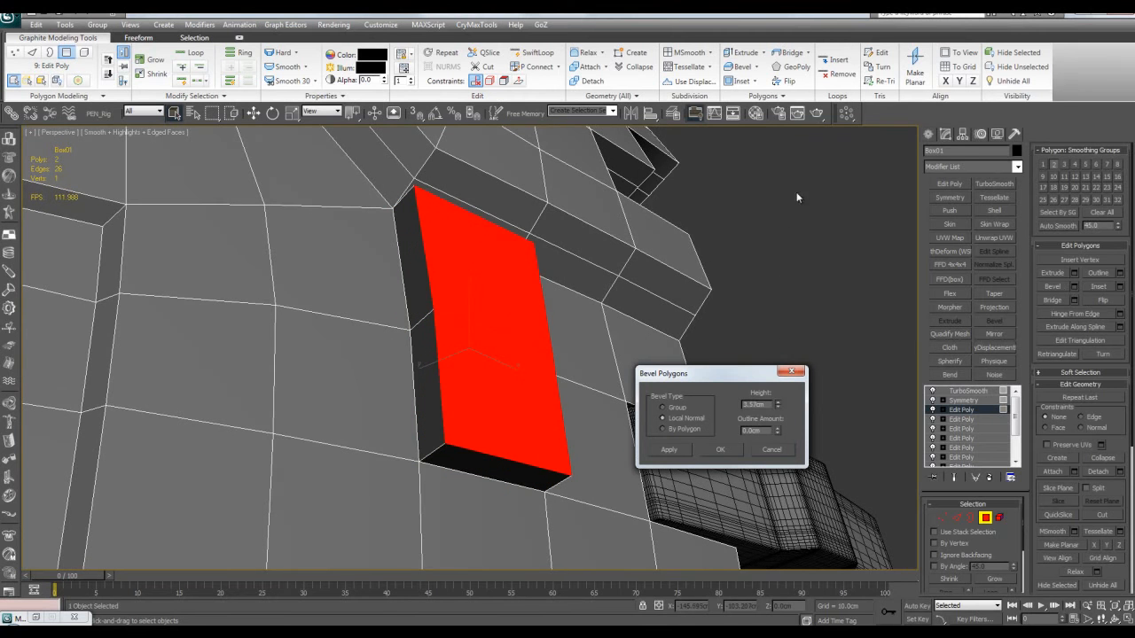
pyautogui.scroll(3, 466, 201)
pyautogui.moveTo(466, 200); pyautogui.dragTo(534, 356, button='middle')
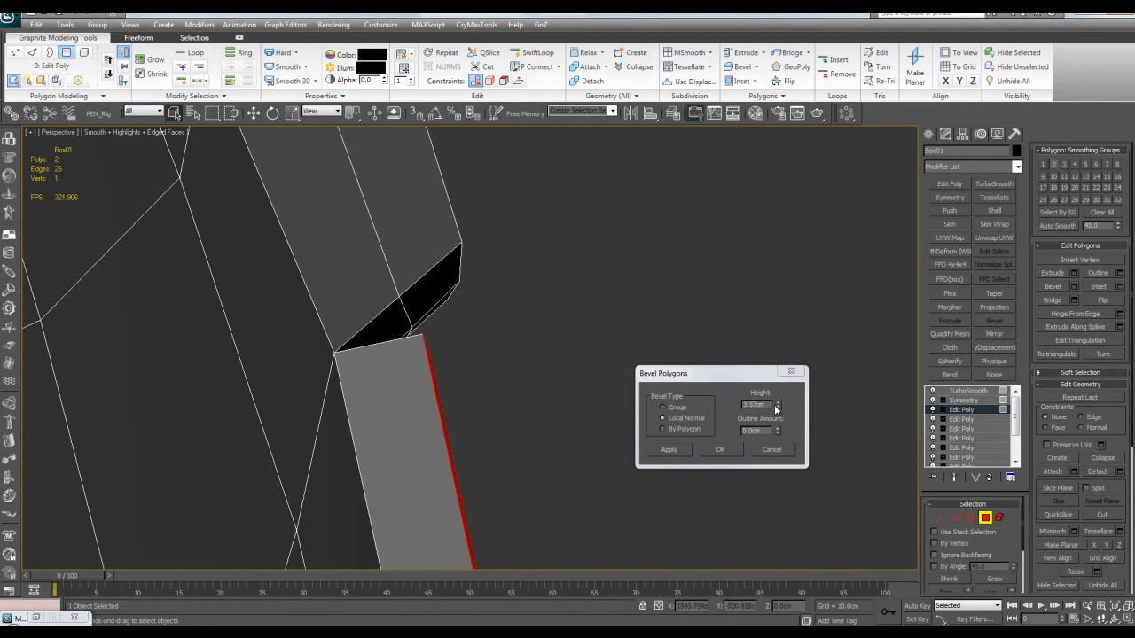
pyautogui.moveTo(775, 409); pyautogui.dragTo(777, 405)
pyautogui.click(728, 453)
# Target-weld the raised block's two upper corner vertices to the edge loop along the chest step
pyautogui.keyDown('alt'); pyautogui.moveTo(726, 449); pyautogui.dragTo(649, 401, button='middle'); pyautogui.keyUp('alt')
pyautogui.keyDown('alt'); pyautogui.moveTo(460, 313); pyautogui.dragTo(454, 302, button='middle'); pyautogui.keyUp('alt')
pyautogui.click(454, 302)
pyautogui.keyDown('alt'); pyautogui.moveTo(530, 311); pyautogui.dragTo(500, 291, button='middle'); pyautogui.keyUp('alt')
pyautogui.keyDown('ctrl'); pyautogui.click(500, 291); pyautogui.keyUp('ctrl')
pyautogui.press('1')
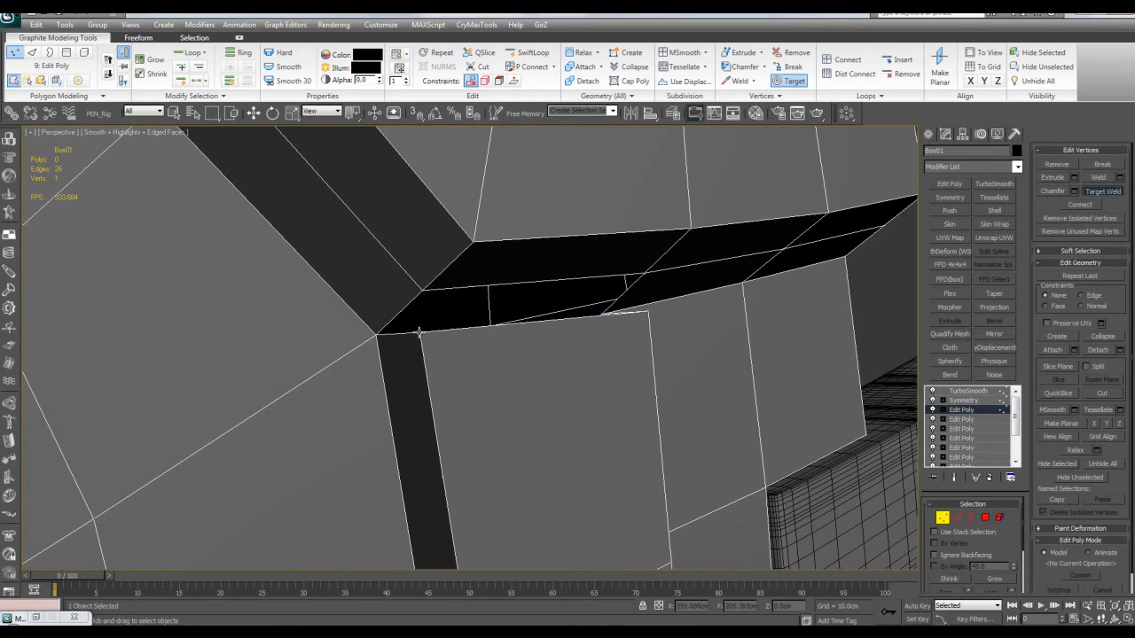
pyautogui.click(421, 292)
pyautogui.keyDown('alt'); pyautogui.moveTo(469, 295); pyautogui.dragTo(514, 301, button='middle'); pyautogui.keyUp('alt')
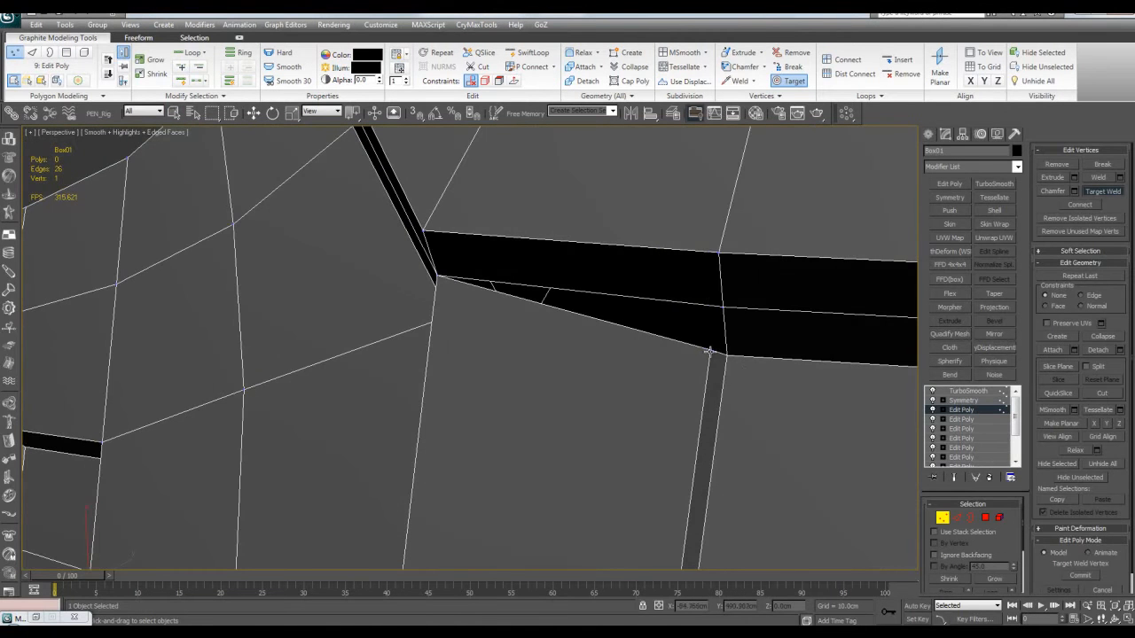
pyautogui.click(723, 310)
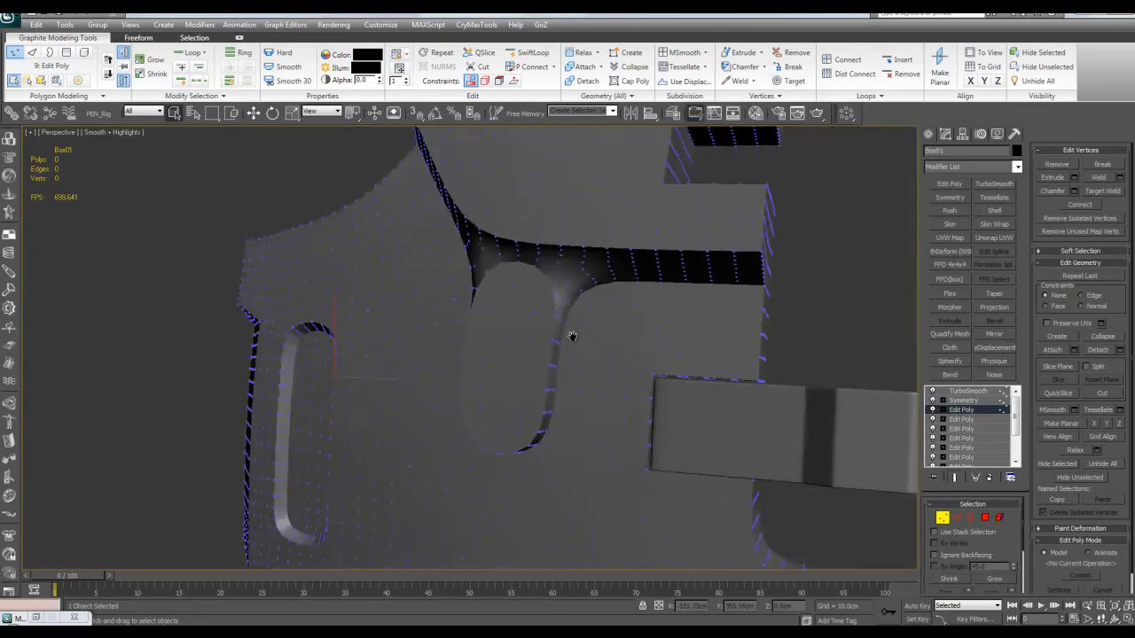
# Slide the two base edges on the raised block's outer side away from it along the vest surface
pyautogui.scroll(-3, 639, 319)
pyautogui.scroll(3, 620, 325)
pyautogui.hotkey('ctrl', 'q')
pyautogui.press('F4')
pyautogui.keyDown('alt'); pyautogui.moveTo(443, 343); pyautogui.dragTo(464, 295, button='middle'); pyautogui.keyUp('alt')
pyautogui.press('2')
pyautogui.click(464, 334)
pyautogui.keyDown('ctrl'); pyautogui.click(466, 318); pyautogui.keyUp('ctrl')
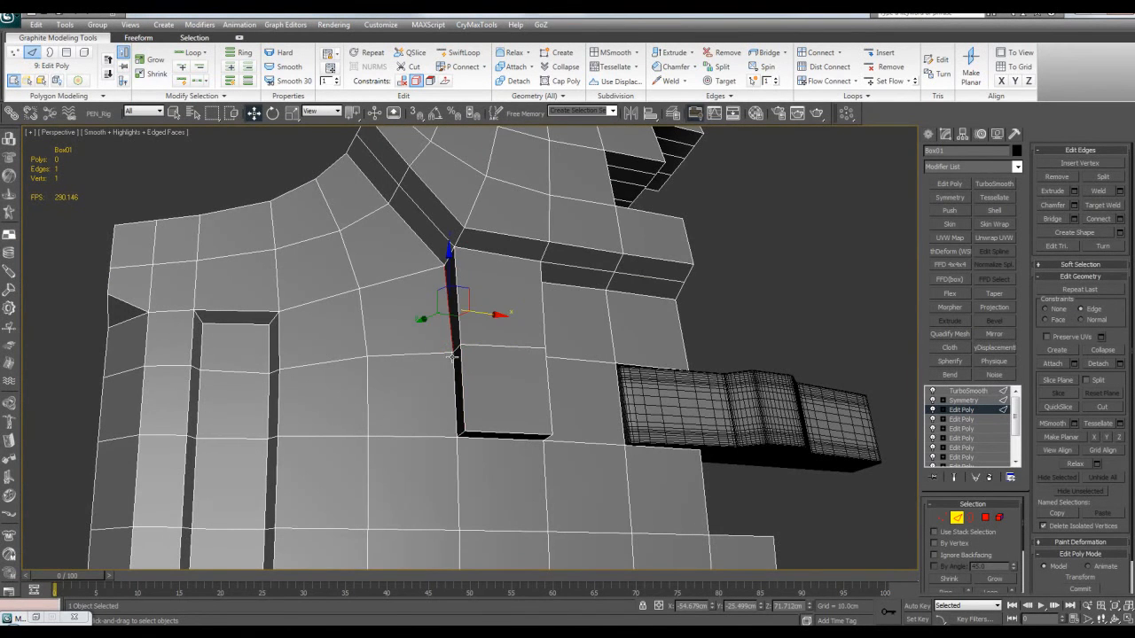
pyautogui.keyDown('ctrl'); pyautogui.click(454, 367); pyautogui.keyUp('ctrl')
pyautogui.keyDown('alt'); pyautogui.moveTo(518, 353); pyautogui.dragTo(555, 361, button='middle'); pyautogui.keyUp('alt')
pyautogui.hotkey('ctrl', 'q')
pyautogui.moveTo(519, 357); pyautogui.dragTo(506, 356)
pyautogui.hotkey('ctrl', 'q')
pyautogui.keyDown('alt'); pyautogui.moveTo(502, 355); pyautogui.dragTo(553, 380, button='middle'); pyautogui.keyUp('alt')
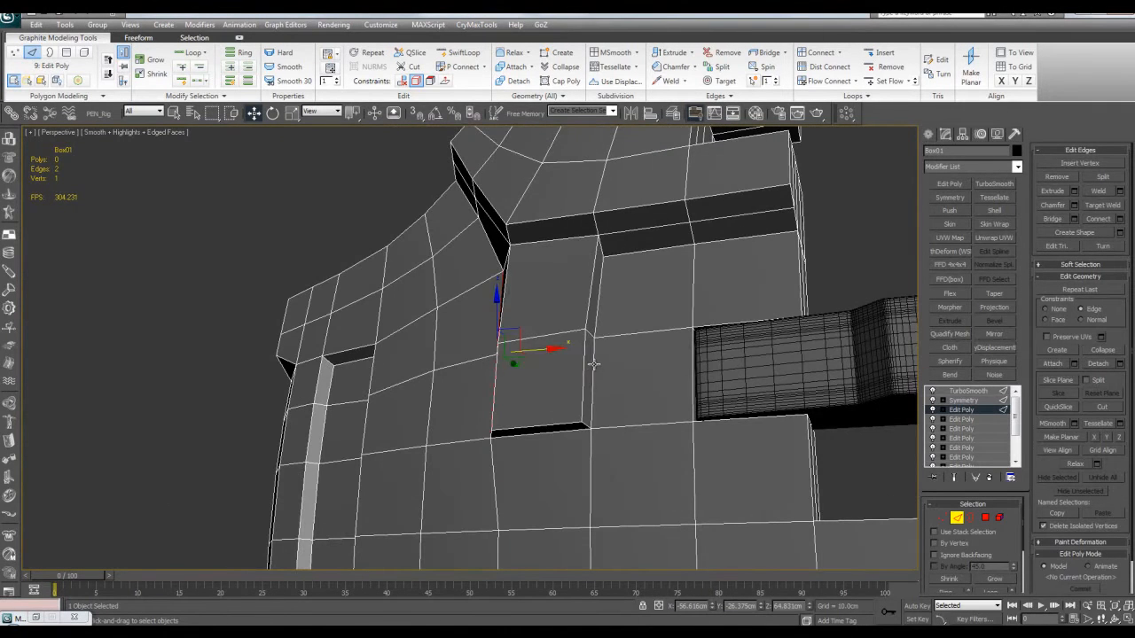
# Slide the raised block's lower base edge downward to slope its lower end
pyautogui.keyDown('alt'); pyautogui.moveTo(618, 335); pyautogui.dragTo(680, 348, button='middle'); pyautogui.keyUp('alt')
pyautogui.keyDown('alt'); pyautogui.moveTo(573, 427); pyautogui.dragTo(569, 430, button='middle'); pyautogui.keyUp('alt')
pyautogui.press('q')
pyautogui.click(564, 431)
pyautogui.press('w')
pyautogui.moveTo(526, 379); pyautogui.dragTo(525, 398)
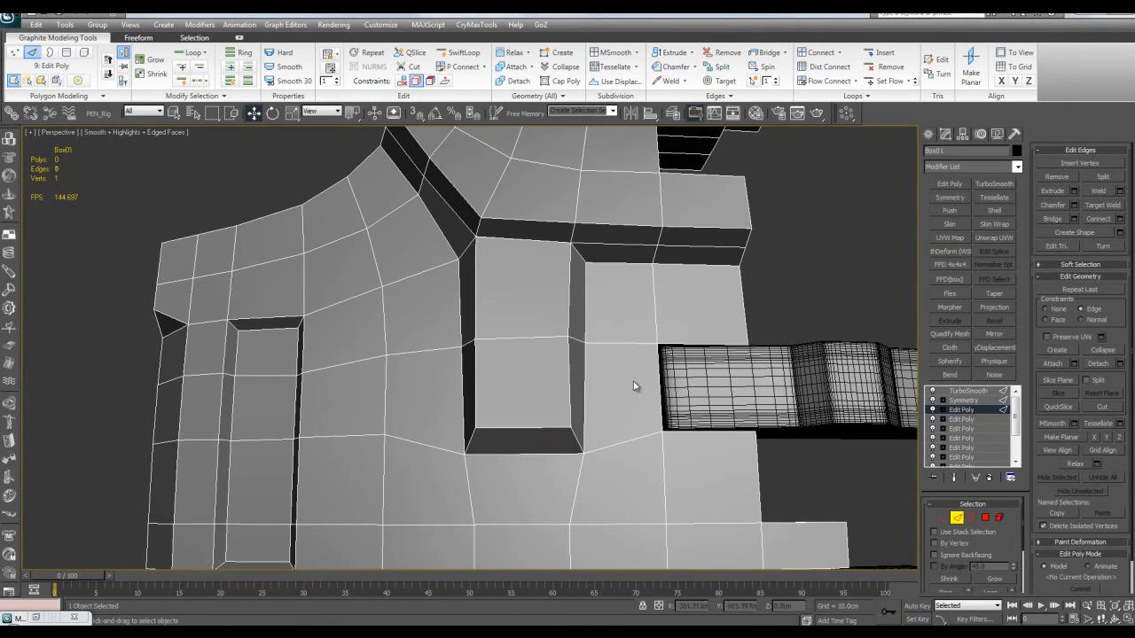
# Assign the polygons along the raised block's two sides and lower end to their own smoothing group
pyautogui.keyDown('alt'); pyautogui.moveTo(634, 388); pyautogui.dragTo(635, 379, button='middle'); pyautogui.keyUp('alt')
pyautogui.press('4')
pyautogui.press('q')
pyautogui.press('F4')
pyautogui.moveTo(669, 342); pyautogui.dragTo(675, 351, button='middle')
pyautogui.hotkey('ctrl', 'q')
pyautogui.press('F4')
pyautogui.click(581, 337)
pyautogui.keyDown('ctrl'); pyautogui.click(582, 372); pyautogui.keyUp('ctrl')
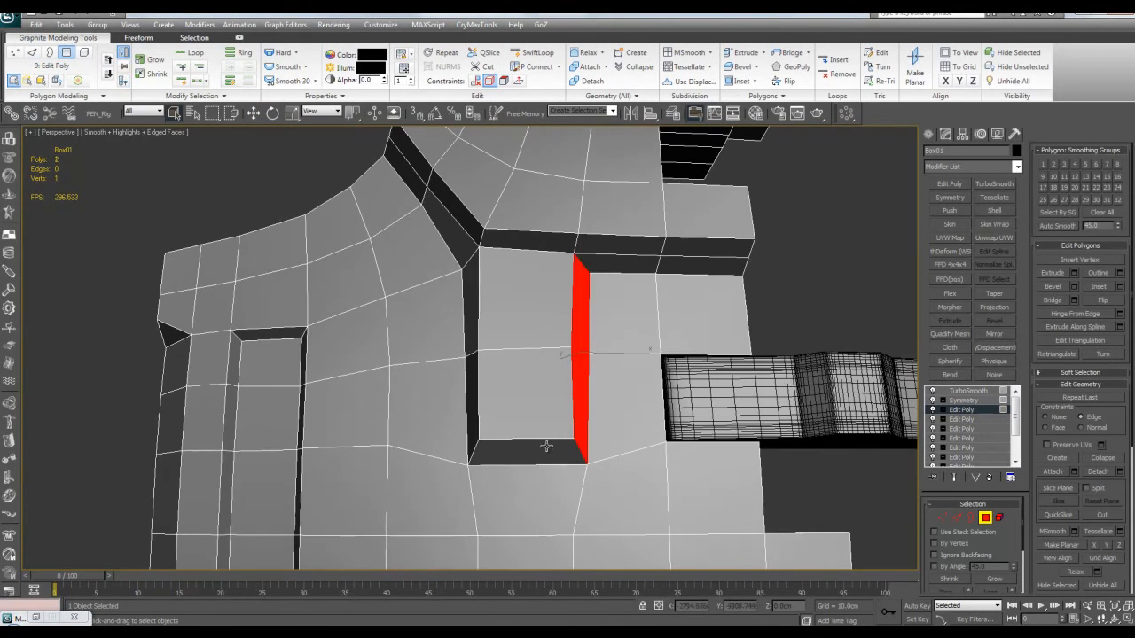
pyautogui.keyDown('ctrl'); pyautogui.click(473, 364); pyautogui.keyUp('ctrl')
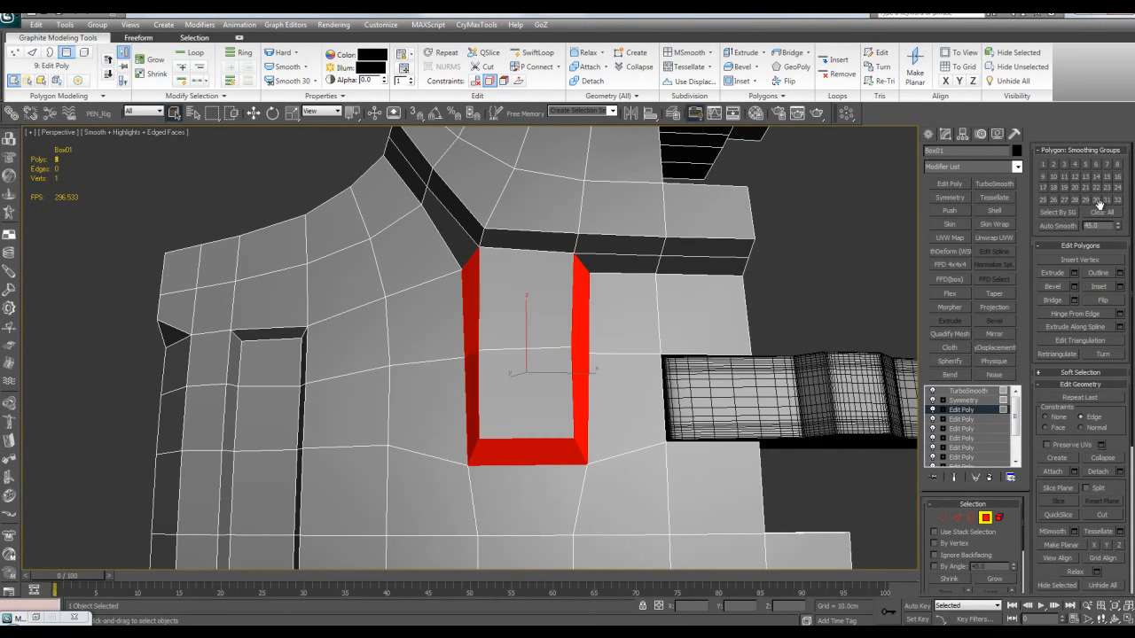
pyautogui.click(1099, 181)
pyautogui.click(877, 254)
# Assign the four polygons on the diagonal face of the chest step to a separate smoothing group
pyautogui.hotkey('ctrl', 'q')
pyautogui.press('F4')
pyautogui.moveTo(792, 294); pyautogui.dragTo(801, 329, button='middle')
pyautogui.scroll(-5, 802, 335)
pyautogui.keyDown('alt'); pyautogui.moveTo(627, 354); pyautogui.dragTo(681, 332, button='middle'); pyautogui.keyUp('alt')
pyautogui.scroll(4, 628, 327)
pyautogui.hotkey('ctrl', 'q')
pyautogui.press('F4')
pyautogui.click(461, 297)
pyautogui.moveTo(521, 237); pyautogui.dragTo(612, 266, button='middle')
pyautogui.keyDown('ctrl'); pyautogui.click(453, 242); pyautogui.keyUp('ctrl')
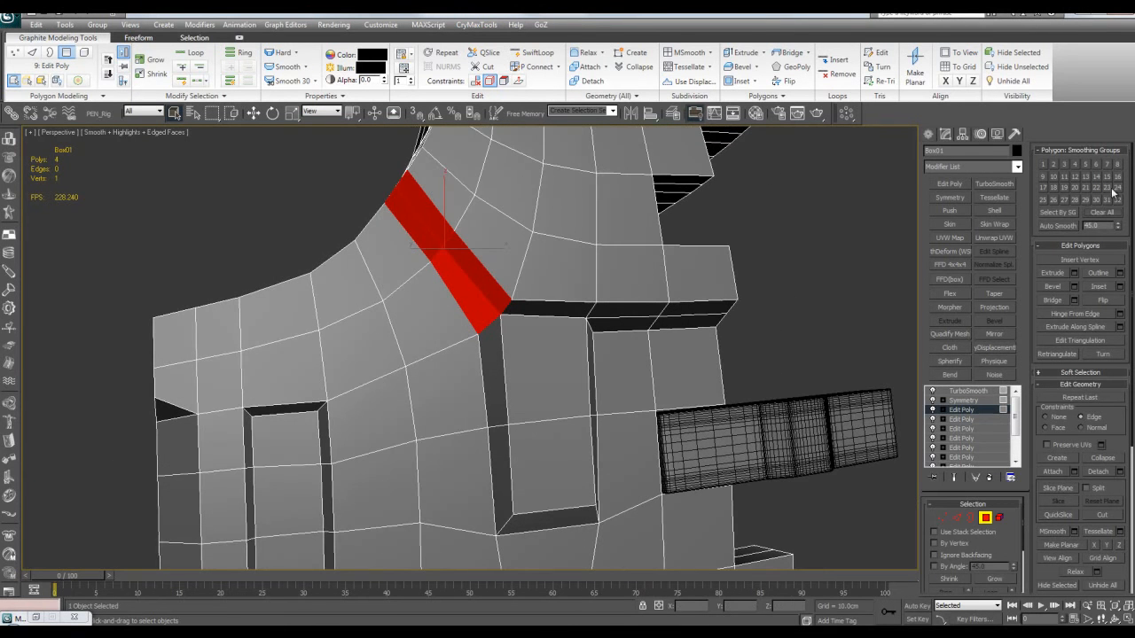
pyautogui.press('F4')
pyautogui.hotkey('ctrl', 'q')
# Remove the edge constraint and move the block's upper corner vertex at the chest step's bend about -0.87 cm along X
pyautogui.scroll(-3, 789, 282)
pyautogui.press('F4')
pyautogui.hotkey('ctrl', 'q')
pyautogui.scroll(-3, 789, 282)
pyautogui.keyDown('alt'); pyautogui.moveTo(775, 288); pyautogui.dragTo(744, 294, button='middle'); pyautogui.keyUp('alt')
pyautogui.scroll(8, 712, 293)
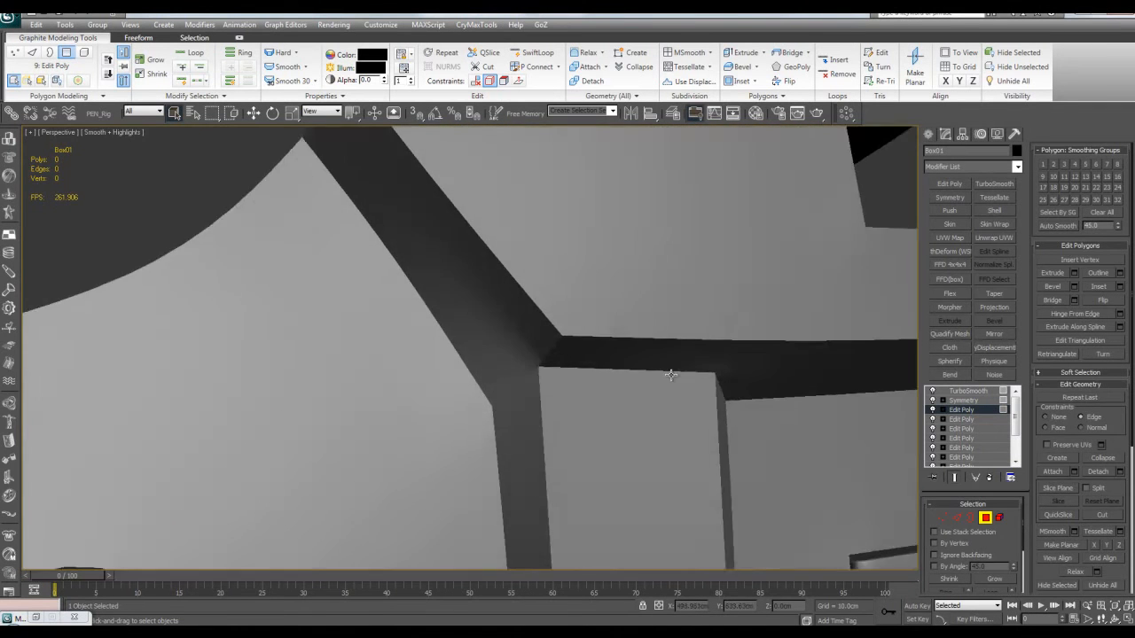
pyautogui.moveTo(555, 362)
pyautogui.keyDown('alt'); pyautogui.mouseDown(button='middle')
pyautogui.moveTo(614, 365)
pyautogui.moveTo(535, 376)
pyautogui.moveTo(551, 319)
pyautogui.moveTo(521, 373)
pyautogui.mouseUp(button='middle'); pyautogui.keyUp('alt')
pyautogui.hotkey('ctrl', 'q')
pyautogui.press('F4')
pyautogui.keyDown('ctrl'); pyautogui.click(509, 347); pyautogui.keyUp('ctrl')
pyautogui.scroll(2, 509, 346)
pyautogui.press('1')
pyautogui.click(510, 373)
pyautogui.press('w')
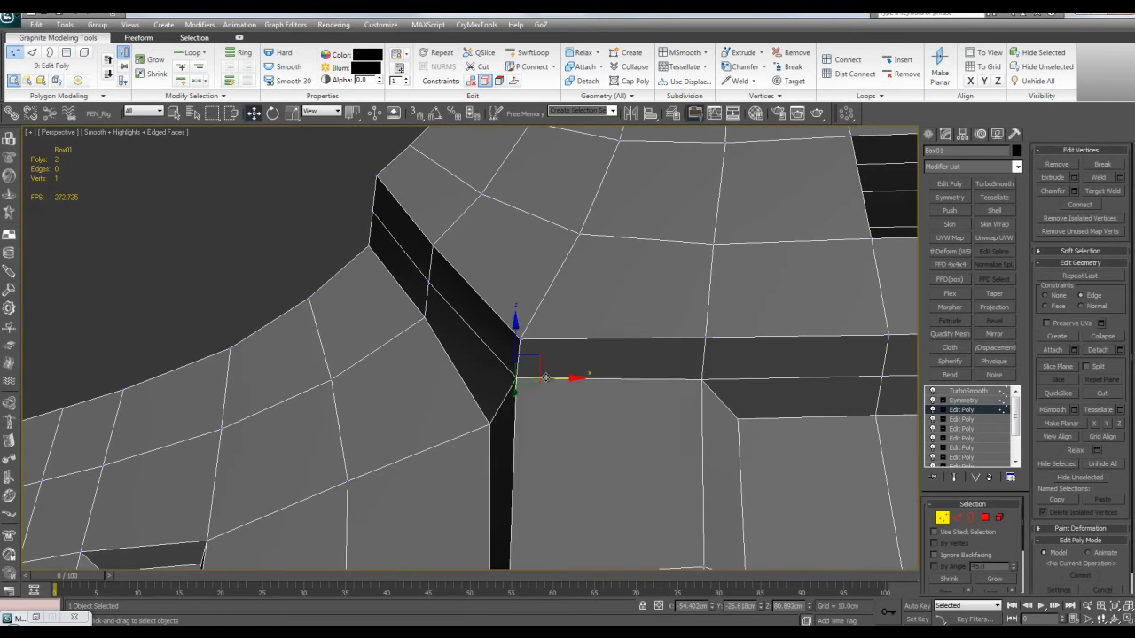
pyautogui.hotkey('ctrl', 'q')
pyautogui.press('F4')
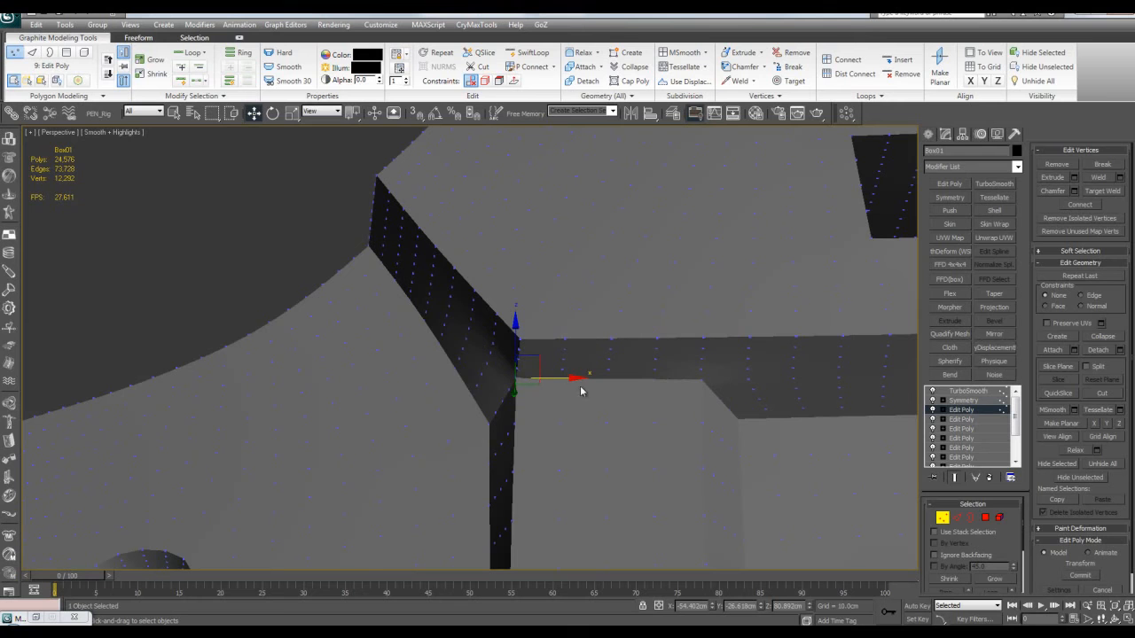
pyautogui.moveTo(560, 382); pyautogui.dragTo(547, 379)
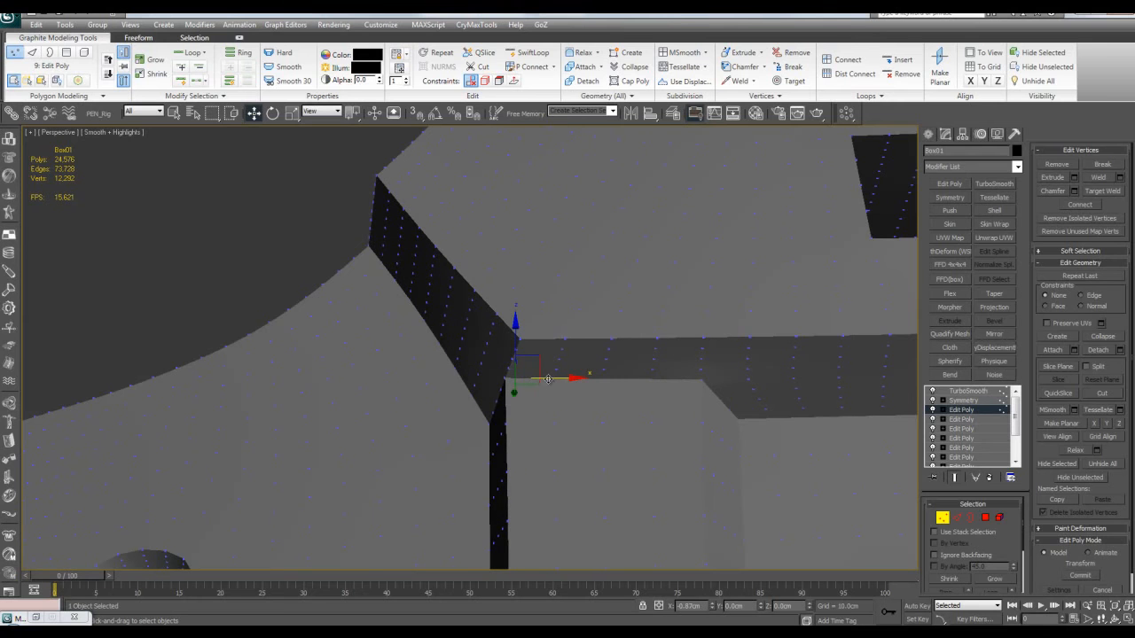
# Add a new Edit Poly modifier to the vest directly below the Symmetry modifier
pyautogui.scroll(-10, 620, 408)
pyautogui.scroll(8, 613, 417)
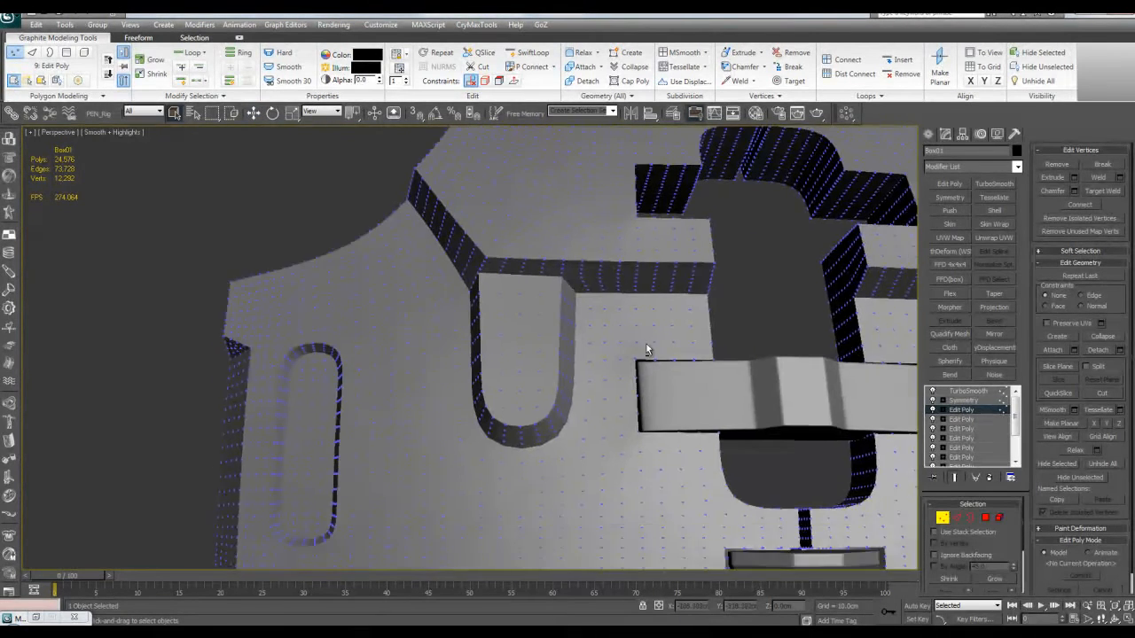
pyautogui.press('1')
pyautogui.scroll(-6, 648, 385)
pyautogui.moveTo(646, 384)
pyautogui.keyDown('alt'); pyautogui.mouseDown(button='middle')
pyautogui.moveTo(600, 398)
pyautogui.moveTo(643, 389)
pyautogui.mouseUp(button='middle'); pyautogui.keyUp('alt')
pyautogui.scroll(8, 642, 389)
pyautogui.press('4')
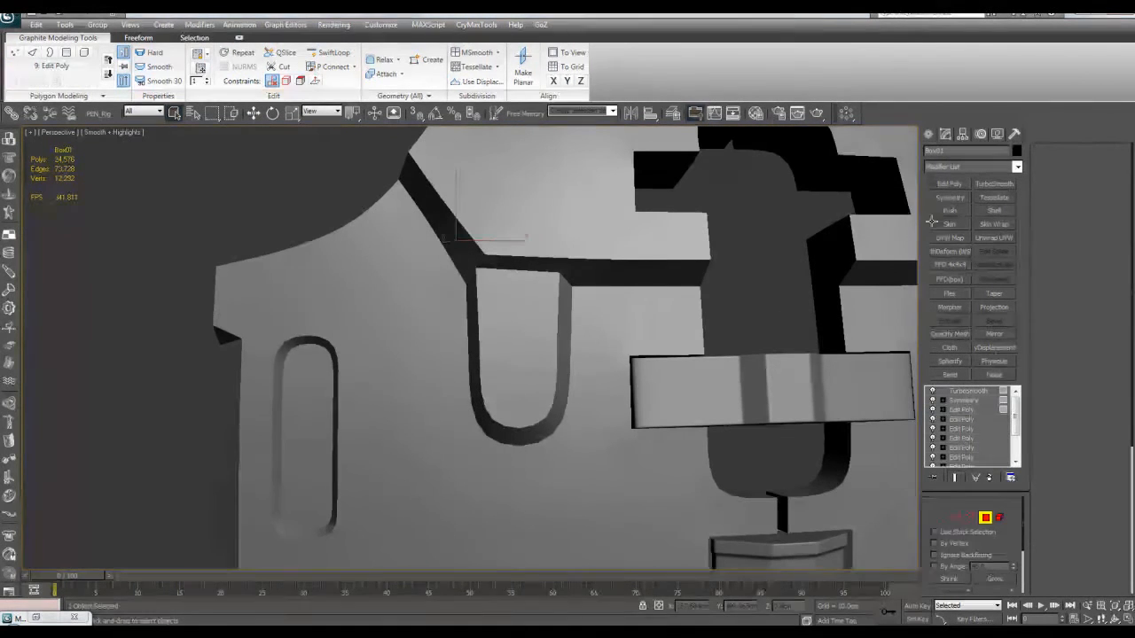
pyautogui.click(948, 184)
pyautogui.scroll(3, 656, 312)
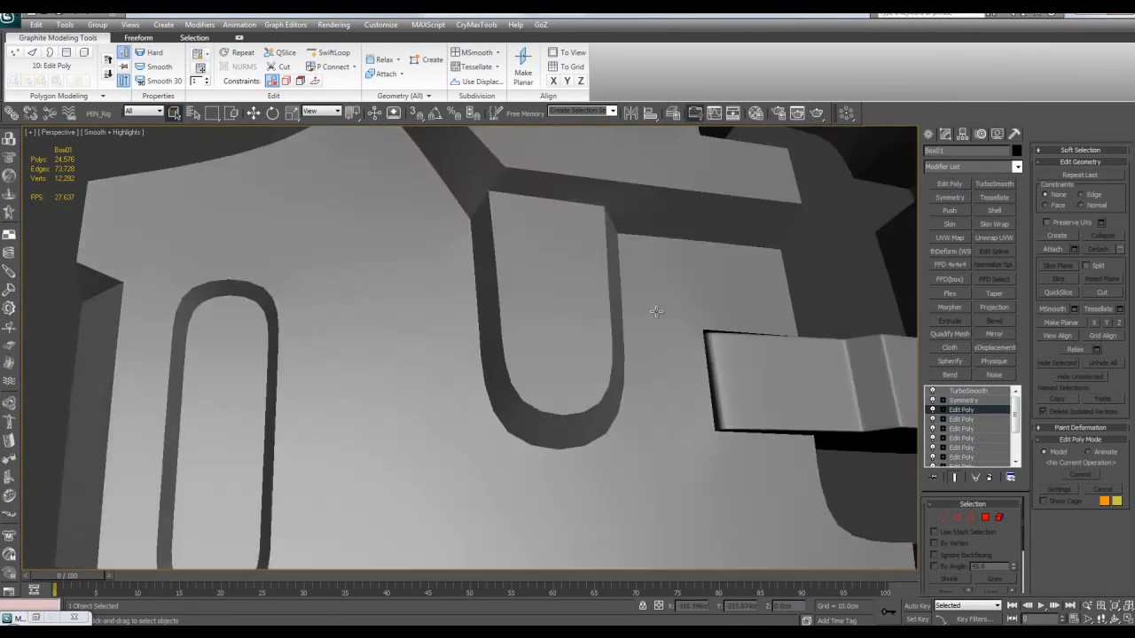
# Clear the smoothing groups of the block's two front polygons and lower slope, and assign all three one shared group
pyautogui.moveTo(657, 311); pyautogui.dragTo(638, 297, button='middle')
pyautogui.press('4')
pyautogui.press('F4')
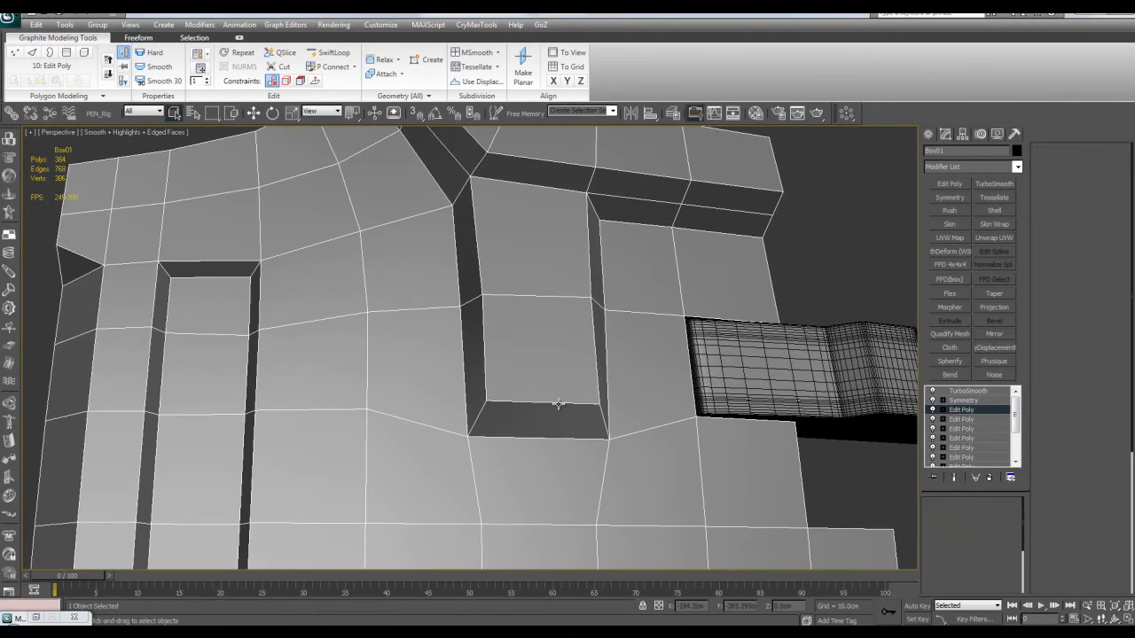
pyautogui.click(555, 413)
pyautogui.keyDown('ctrl'); pyautogui.click(556, 308); pyautogui.keyUp('ctrl')
pyautogui.keyDown('ctrl'); pyautogui.click(566, 276); pyautogui.keyUp('ctrl')
pyautogui.keyDown('alt'); pyautogui.moveTo(566, 277); pyautogui.dragTo(585, 288, button='middle'); pyautogui.keyUp('alt')
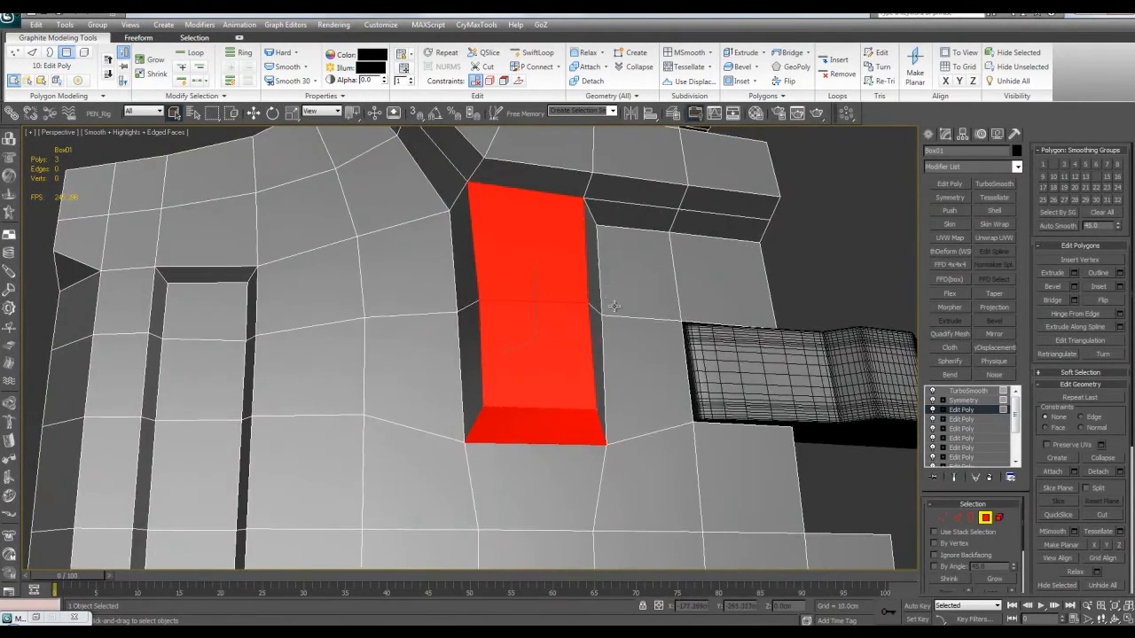
pyautogui.press('F4')
pyautogui.scroll(-3, 665, 320)
pyautogui.moveTo(665, 319); pyautogui.dragTo(671, 324, button='middle')
pyautogui.scroll(3, 671, 324)
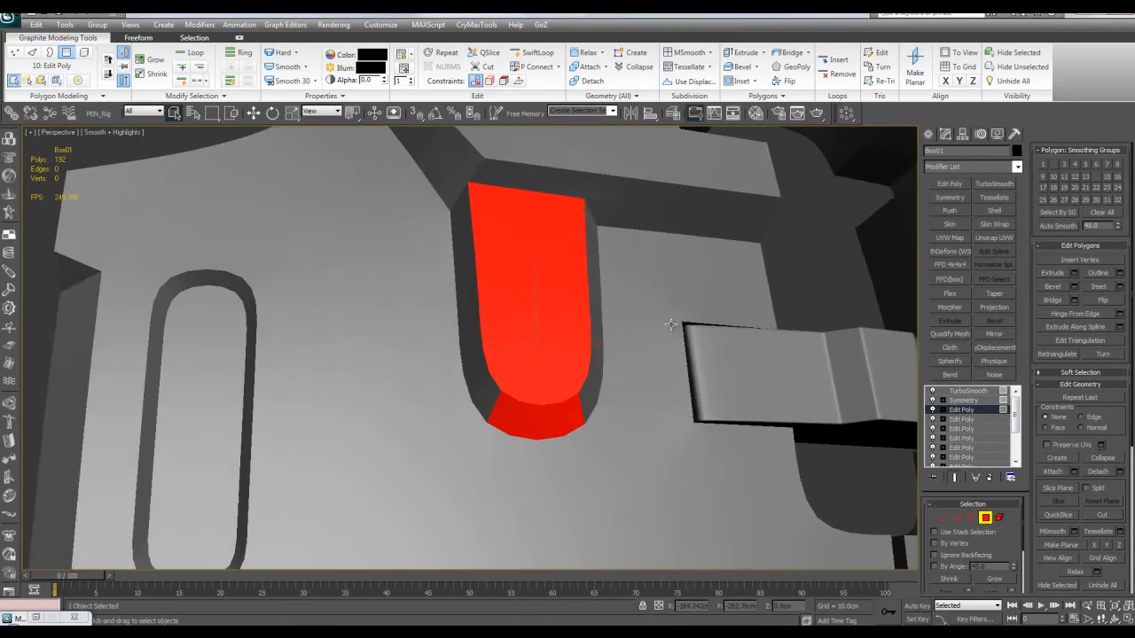
pyautogui.press('F4')
pyautogui.click(1100, 213)
pyautogui.click(1118, 183)
pyautogui.click(836, 230)
# Examine the smoothed raised blocks and the whole vest from several angles
pyautogui.hotkey('ctrl', 'e')
pyautogui.press('F4')
pyautogui.scroll(-4, 560, 365)
pyautogui.keyDown('alt'); pyautogui.moveTo(549, 367); pyautogui.dragTo(537, 387, button='middle'); pyautogui.keyUp('alt')
pyautogui.keyDown('alt'); pyautogui.moveTo(468, 333); pyautogui.dragTo(487, 355, button='middle'); pyautogui.keyUp('alt')
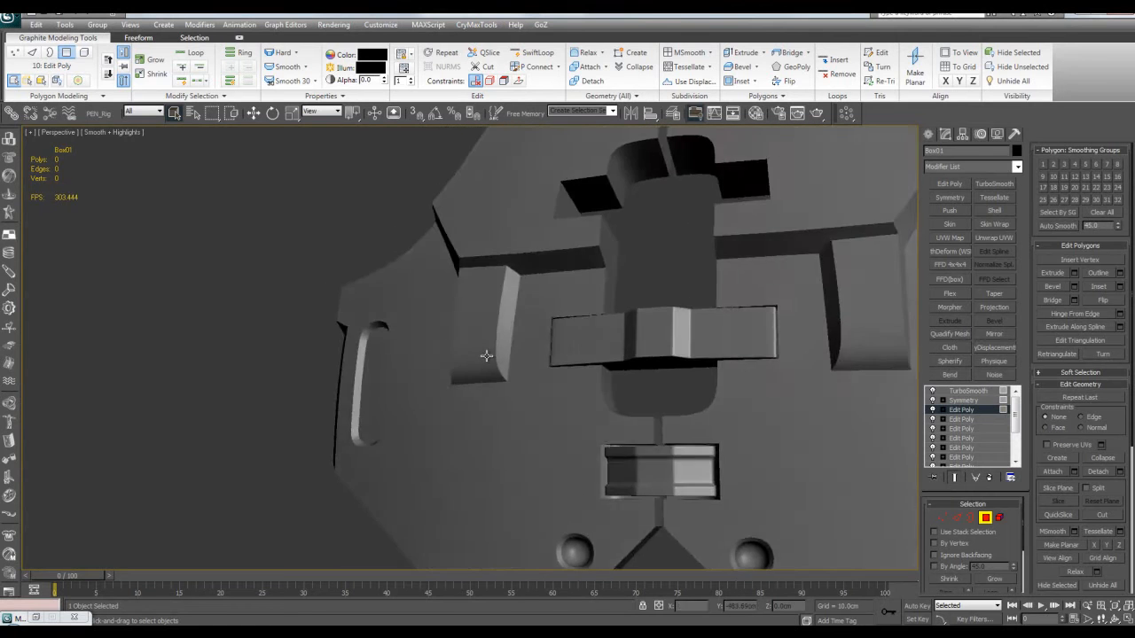
pyautogui.scroll(-6, 487, 355)
pyautogui.scroll(8, 558, 348)
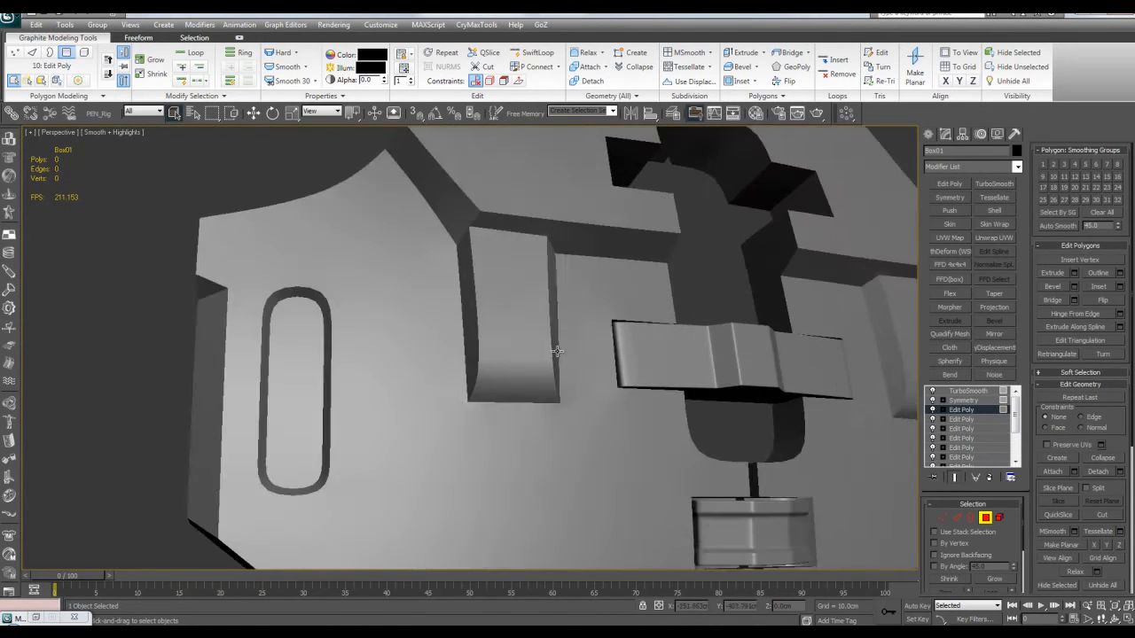
pyautogui.scroll(-8, 553, 351)
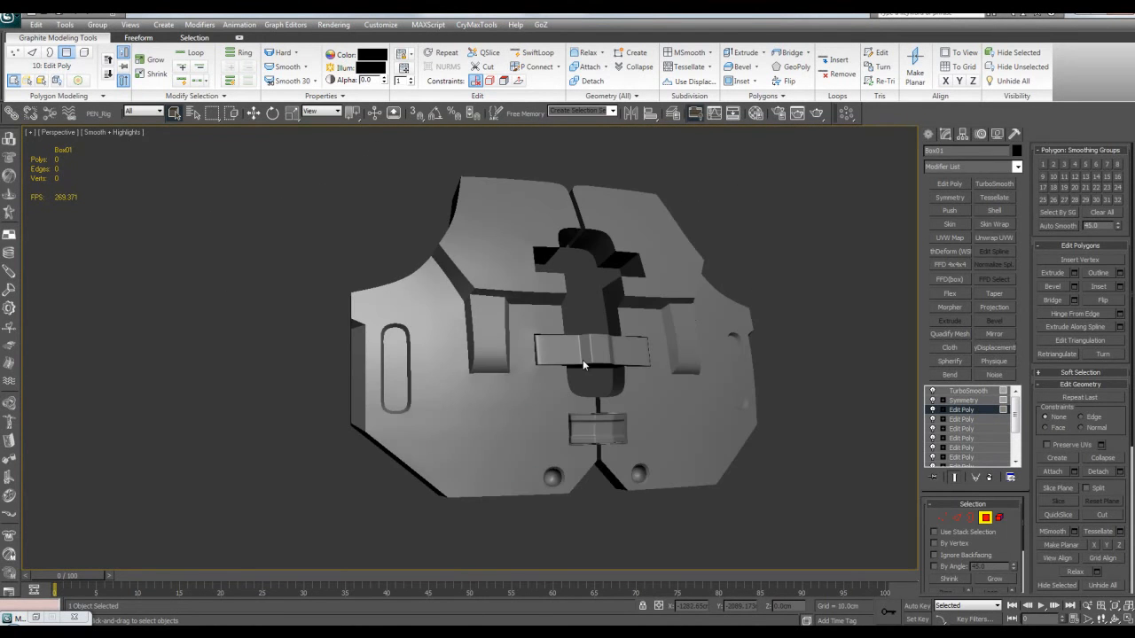
pyautogui.keyDown('alt'); pyautogui.moveTo(582, 359); pyautogui.dragTo(535, 381, button='middle'); pyautogui.keyUp('alt')
pyautogui.scroll(3, 531, 355)
pyautogui.moveTo(520, 311)
pyautogui.mouseDown(button='middle')
pyautogui.moveTo(544, 356)
pyautogui.moveTo(536, 315)
pyautogui.mouseUp(button='middle')
# Add another Edit Poly modifier and inset the upper front polygon of the raised block
pyautogui.press('`')
pyautogui.press('F4')
pyautogui.scroll(4, 543, 353)
pyautogui.click(959, 185)
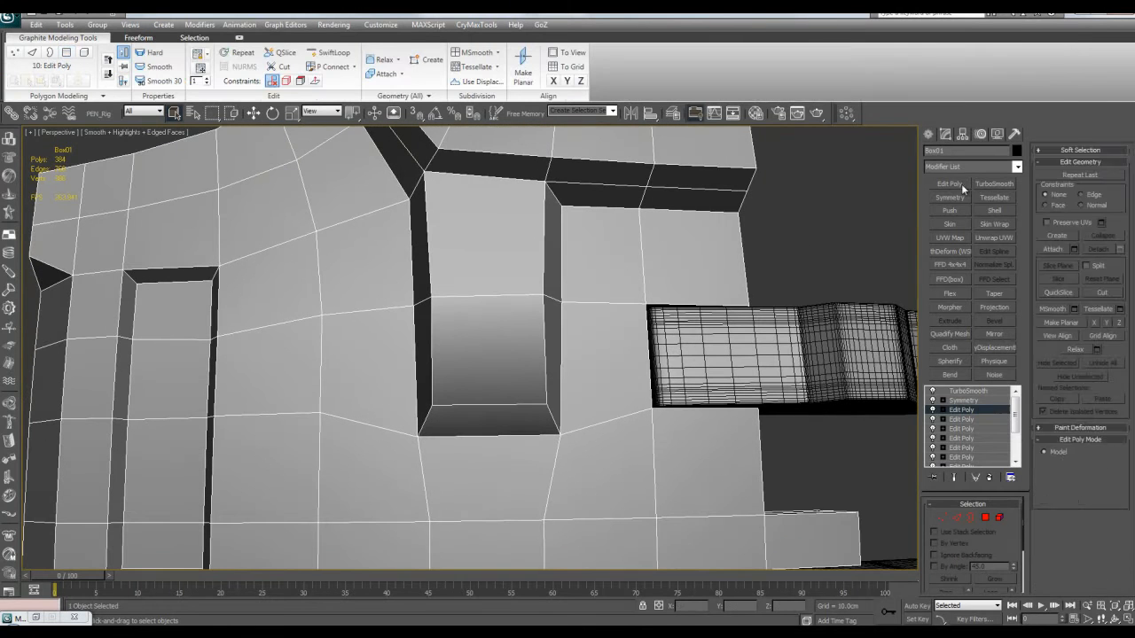
pyautogui.press('4')
pyautogui.click(494, 257)
pyautogui.press('z')
pyautogui.scroll(-3, 532, 282)
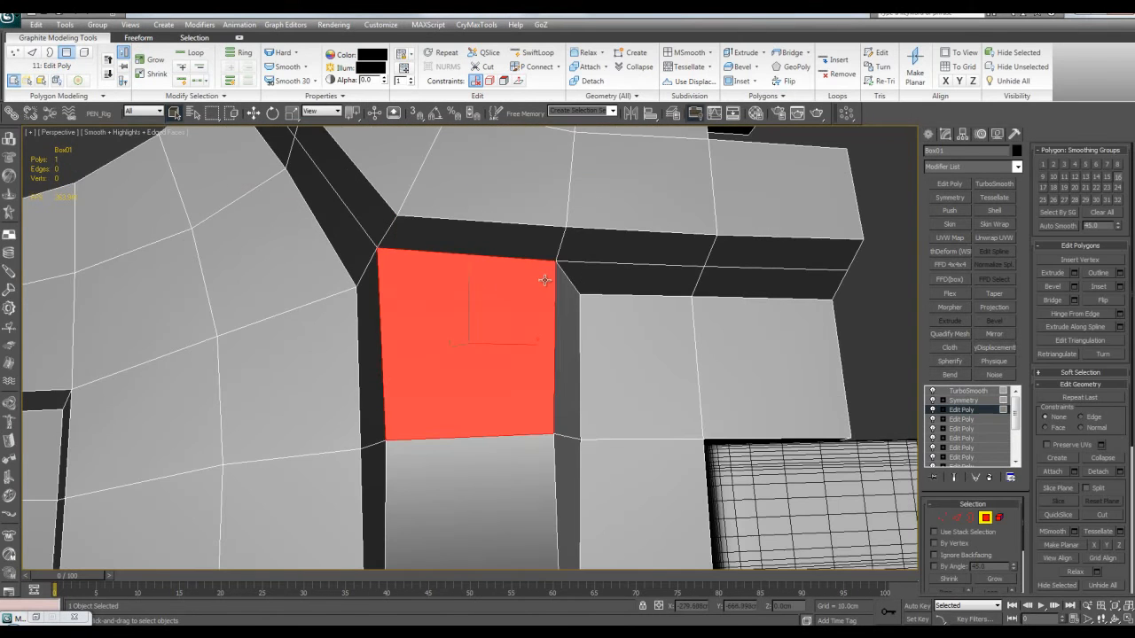
pyautogui.moveTo(506, 297); pyautogui.dragTo(488, 304)
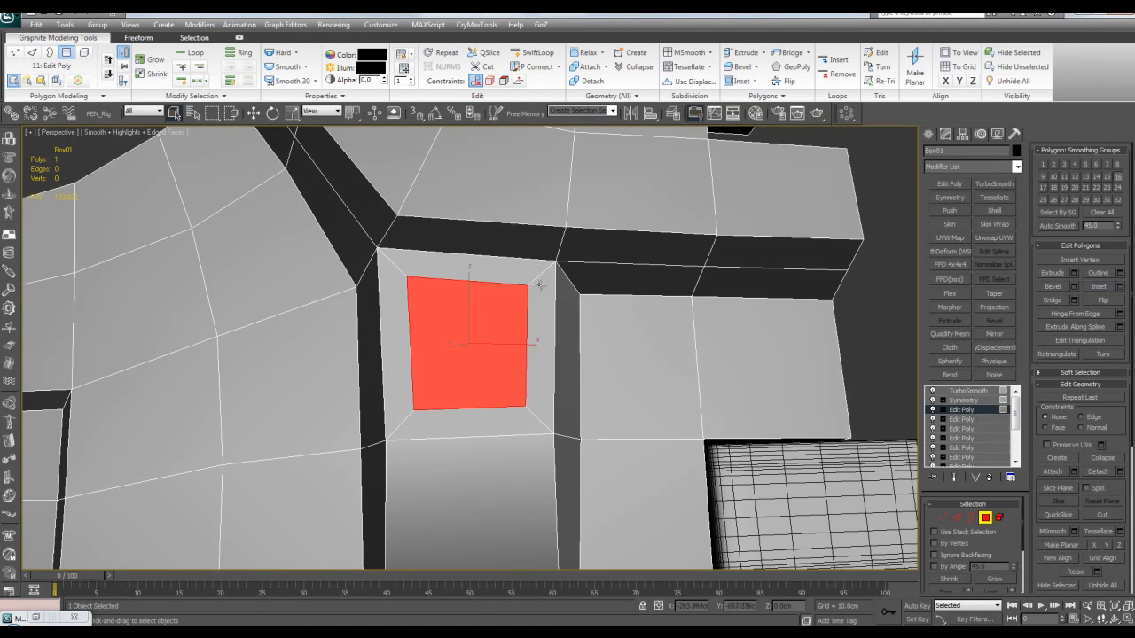
# Lower the two upper corner vertices of the inset polygon within the face to even out its shape
pyautogui.press('1')
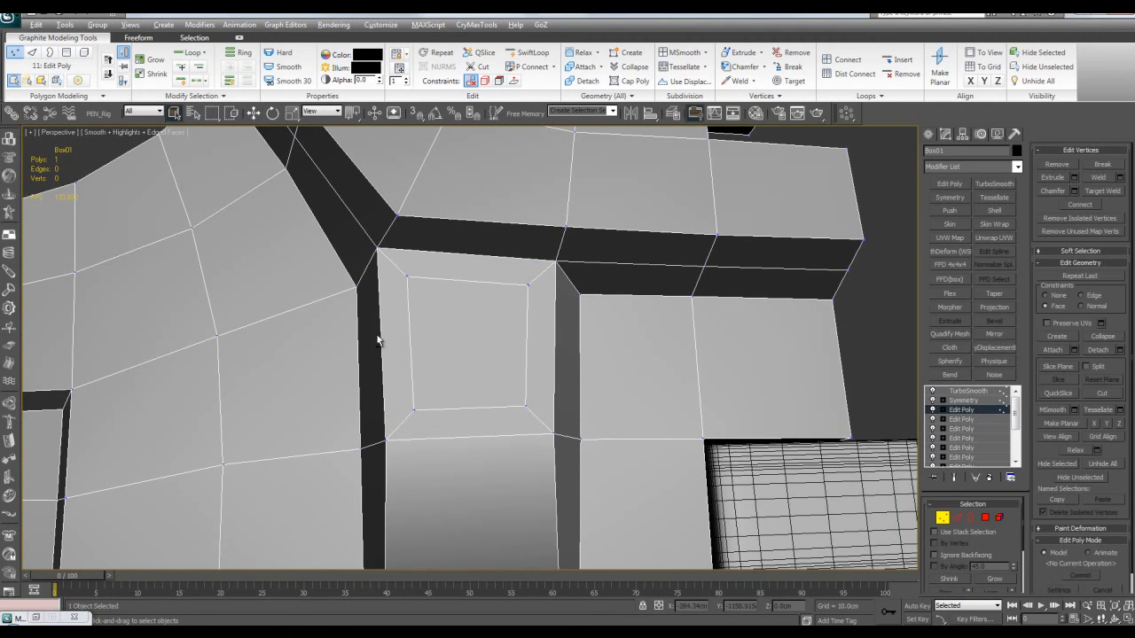
pyautogui.keyDown('alt'); pyautogui.moveTo(383, 337); pyautogui.dragTo(389, 288, button='middle'); pyautogui.keyUp('alt')
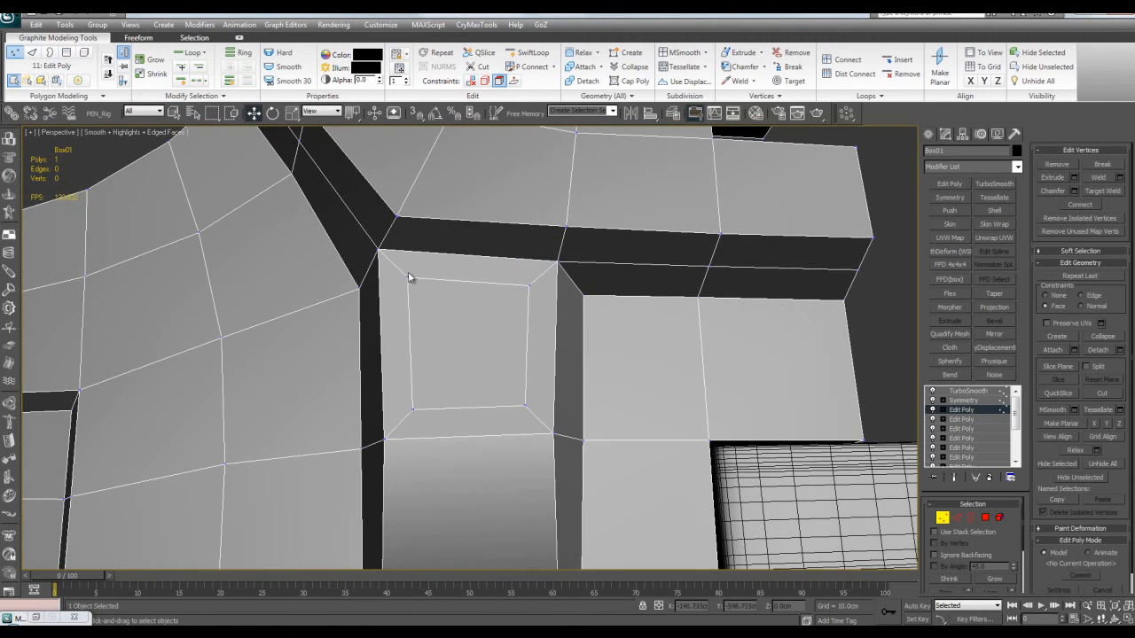
pyautogui.moveTo(419, 271); pyautogui.dragTo(435, 272)
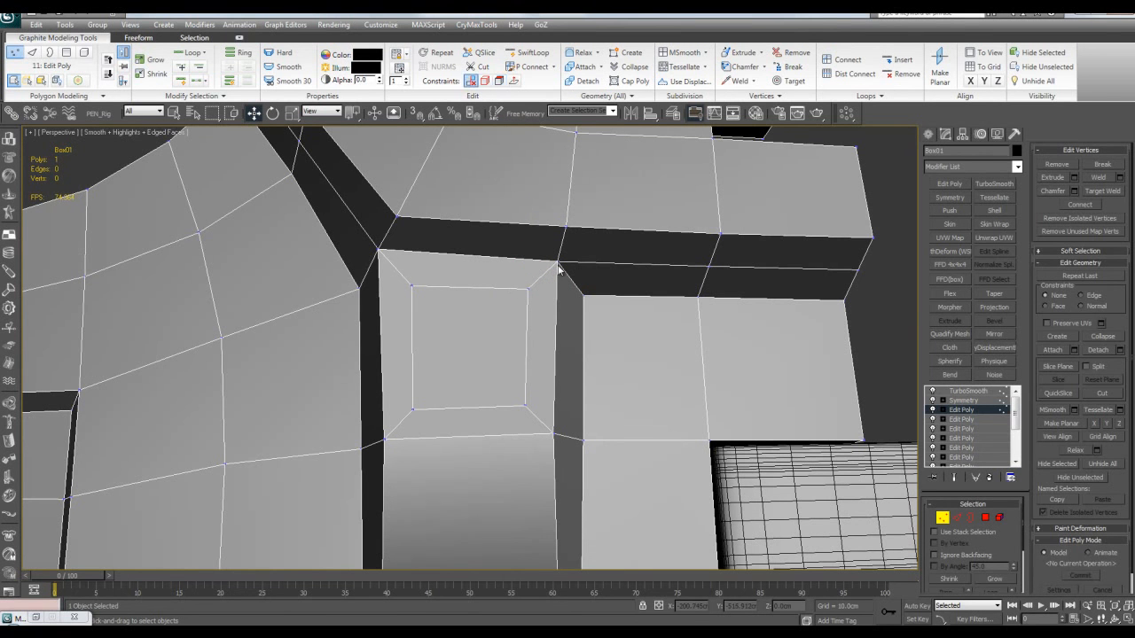
# Bevel the inset polygon inward by Local Normal with a height of about -0.77 cm and an outline of about -0.48 cm
pyautogui.press('4')
pyautogui.press('z')
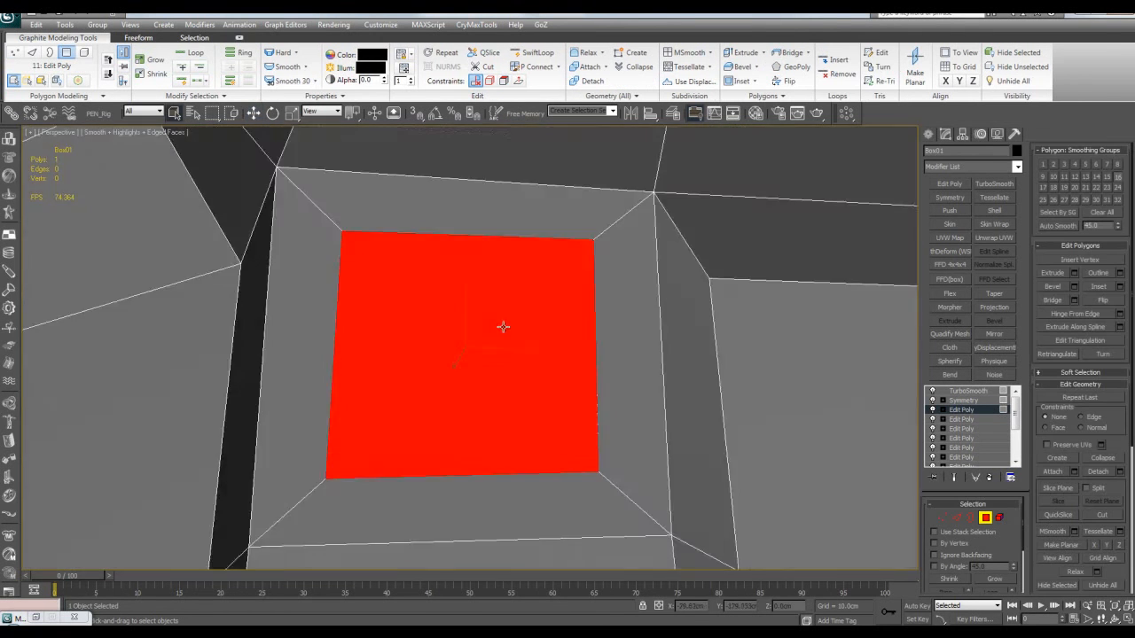
pyautogui.click(1074, 287)
pyautogui.scroll(-5, 679, 272)
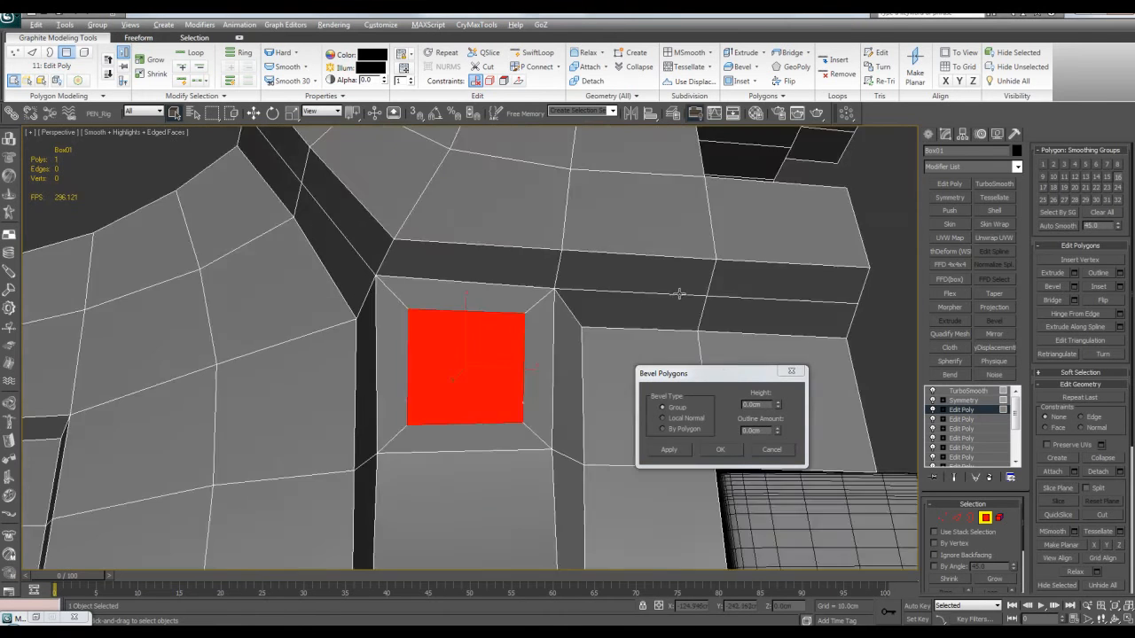
pyautogui.keyDown('alt'); pyautogui.moveTo(679, 271); pyautogui.dragTo(682, 283, button='middle'); pyautogui.keyUp('alt')
pyautogui.scroll(3, 652, 272)
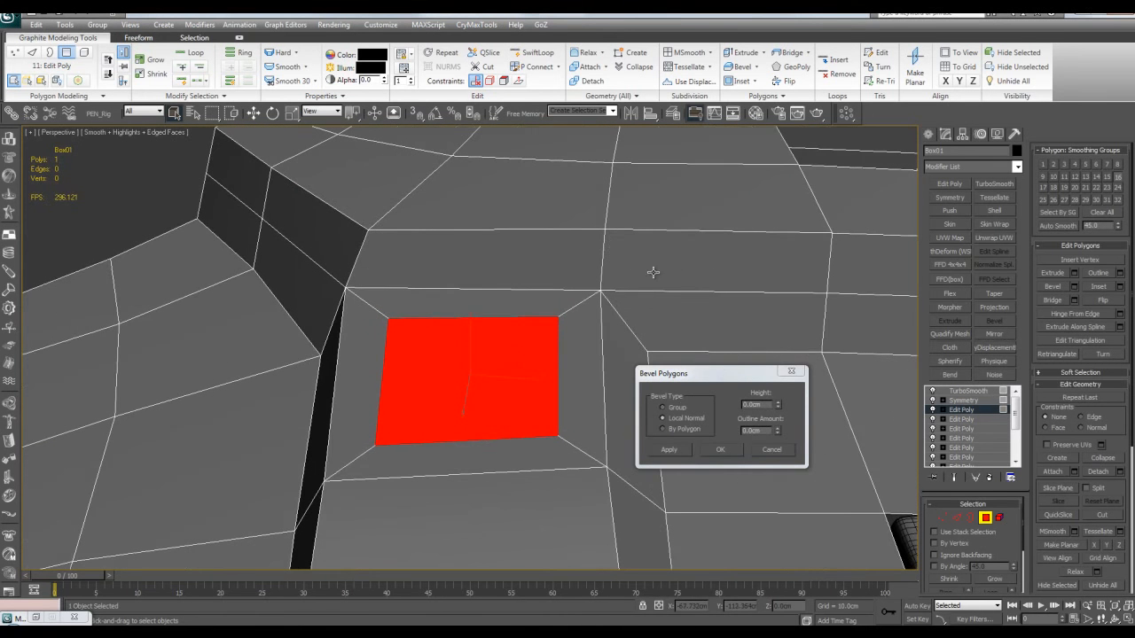
pyautogui.click(778, 401)
pyautogui.moveTo(779, 432); pyautogui.dragTo(779, 424)
pyautogui.click(737, 452)
pyautogui.keyDown('alt'); pyautogui.moveTo(736, 450); pyautogui.dragTo(729, 366, button='middle'); pyautogui.keyUp('alt')
pyautogui.hotkey('alt', 'x')
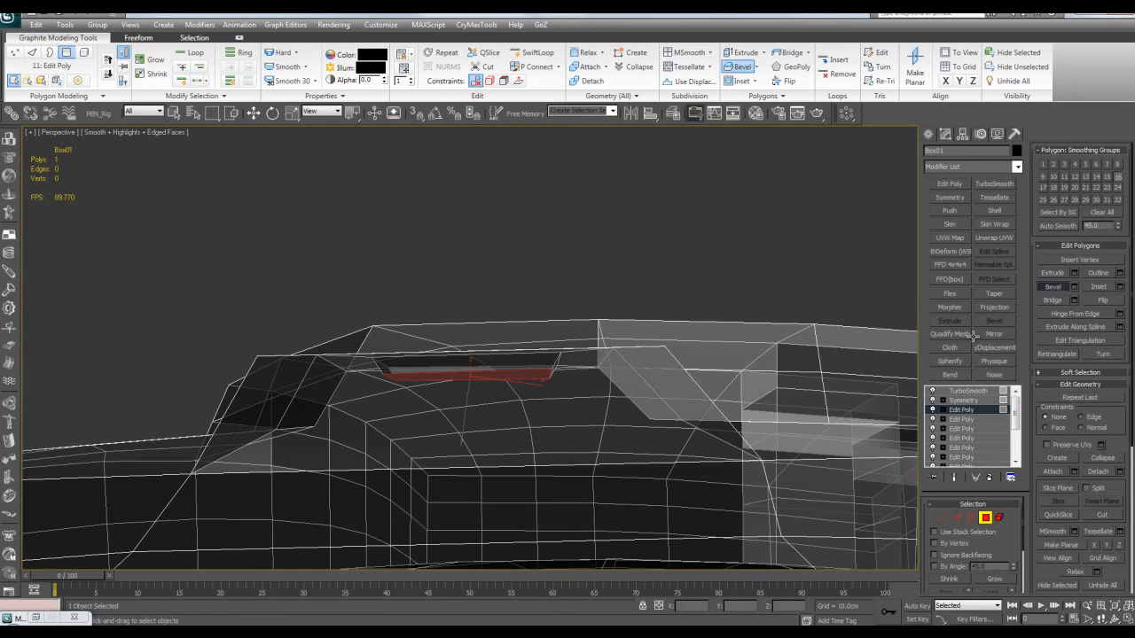
# Bevel the recessed polygon again by Local Normal, about 3 cm deeper and with a more strongly reduced outline
pyautogui.click(1074, 286)
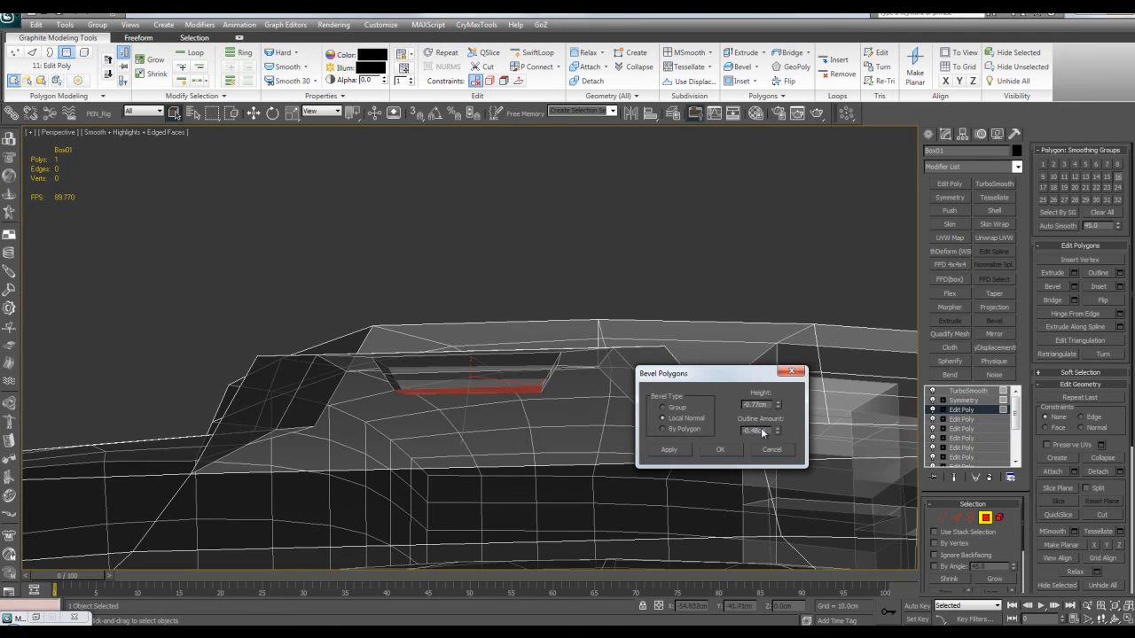
pyautogui.moveTo(780, 407); pyautogui.dragTo(774, 529)
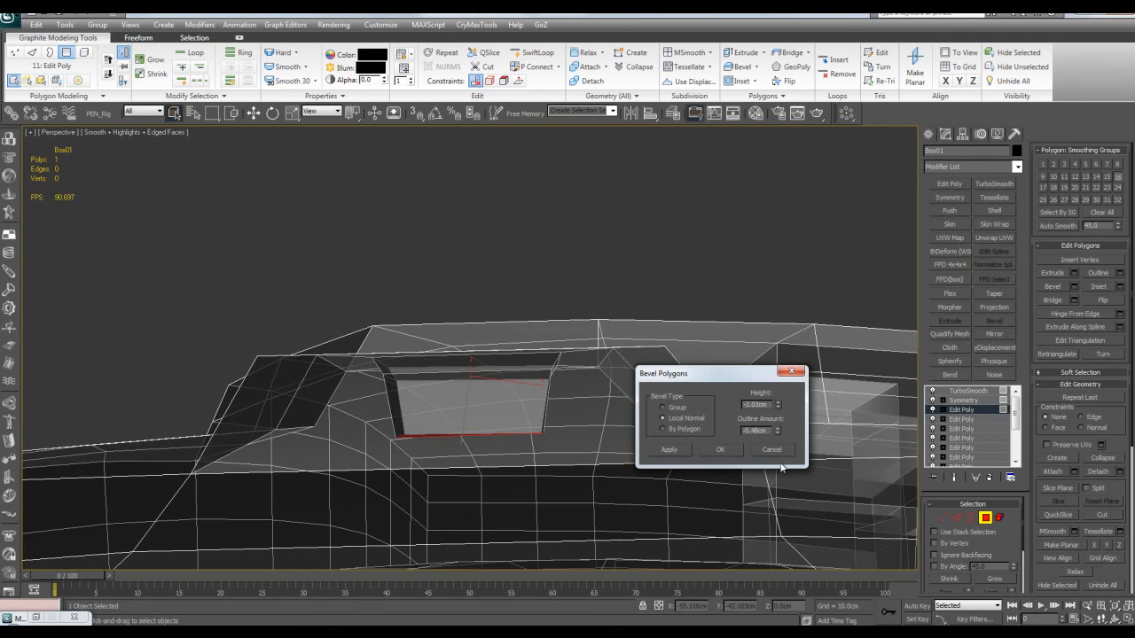
pyautogui.moveTo(779, 432); pyautogui.dragTo(775, 488)
pyautogui.click(720, 449)
pyautogui.press('z')
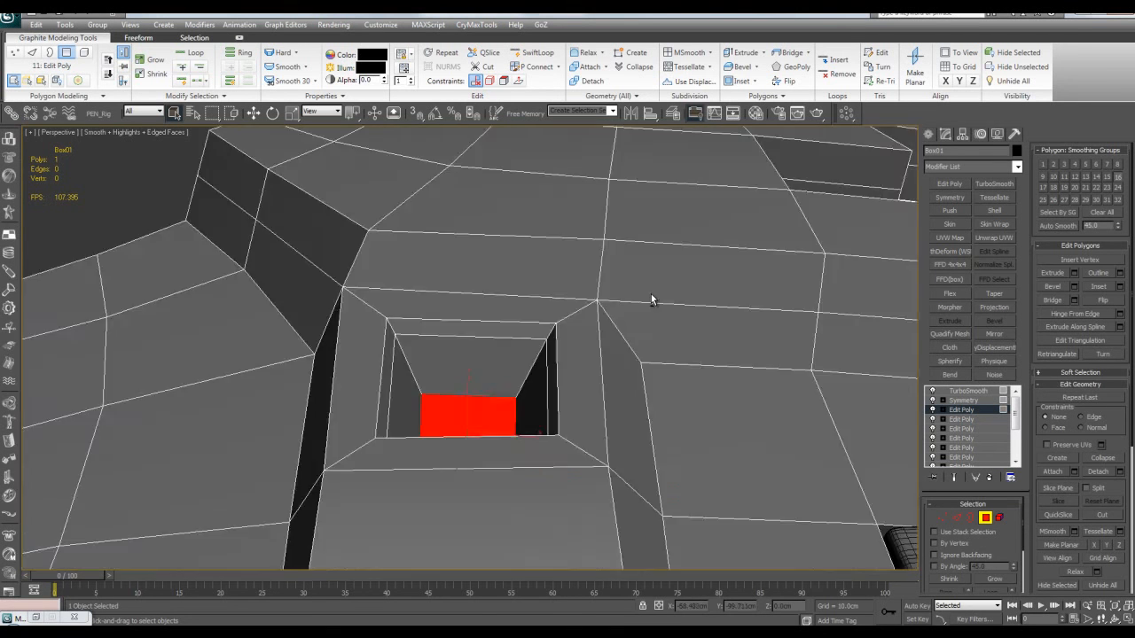
# Expand the selection to the recess's floor and inner walls and change their smoothing group so they shade together
pyautogui.click(992, 579)
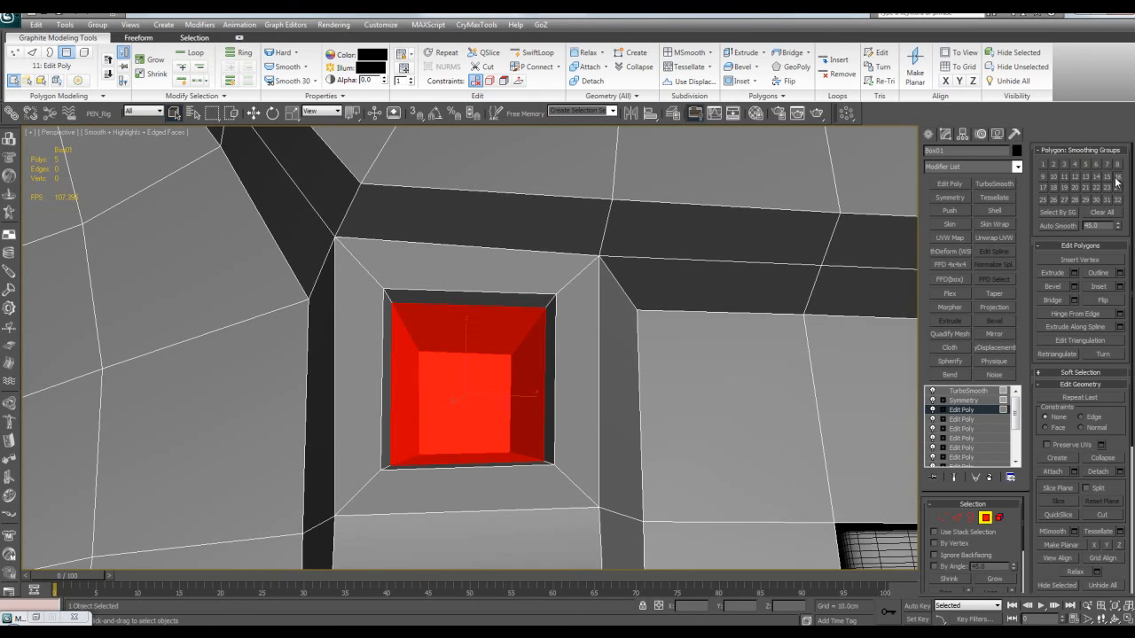
pyautogui.click(1116, 176)
# Assign the four narrow rim polygons around the recess opening to smoothing group 17
pyautogui.click(547, 306)
pyautogui.keyDown('ctrl'); pyautogui.click(548, 321); pyautogui.keyUp('ctrl')
pyautogui.keyDown('alt'); pyautogui.moveTo(527, 342); pyautogui.dragTo(433, 388, button='middle'); pyautogui.keyUp('alt')
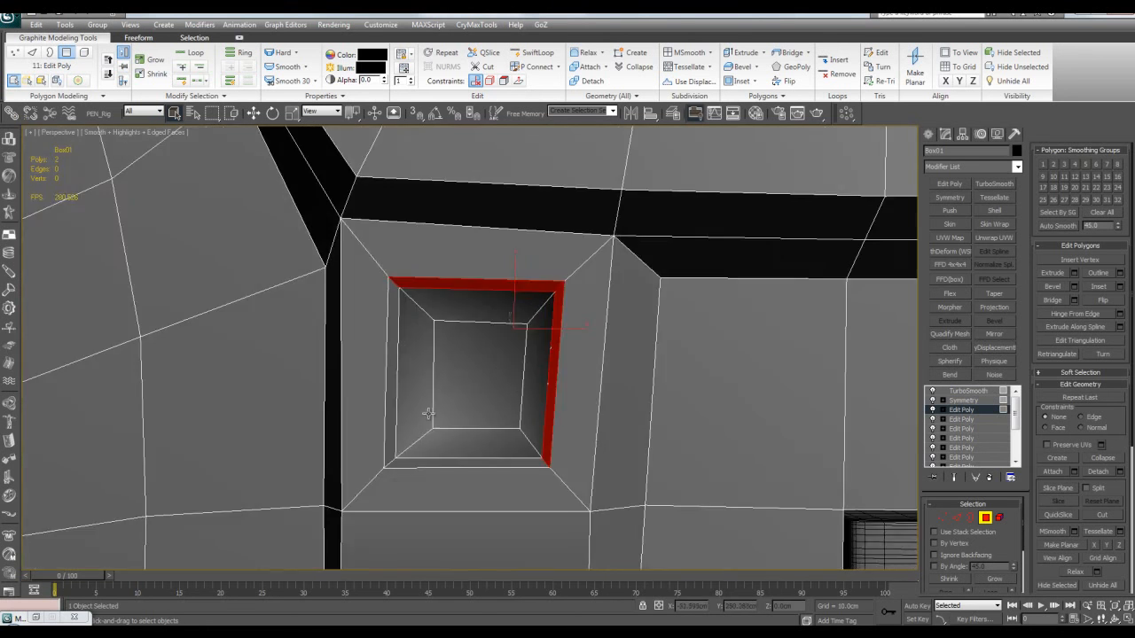
pyautogui.keyDown('ctrl'); pyautogui.click(420, 464); pyautogui.keyUp('ctrl')
pyautogui.keyDown('ctrl'); pyautogui.click(392, 373); pyautogui.keyUp('ctrl')
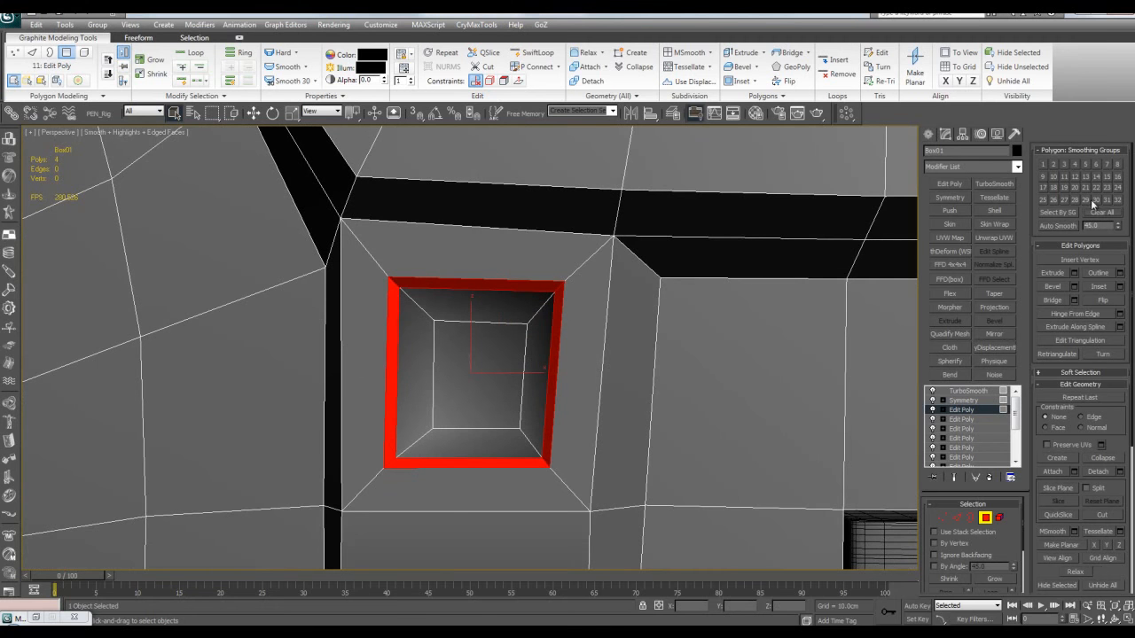
pyautogui.click(1044, 190)
pyautogui.hotkey('ctrl', 'd')
# Assign the frame polygons around the recess and the block's lower front and slope to smoothing group 18
pyautogui.scroll(-3, 692, 324)
pyautogui.press('e')
pyautogui.press('F4')
pyautogui.scroll(-3, 699, 301)
pyautogui.keyDown('alt'); pyautogui.moveTo(699, 301); pyautogui.dragTo(712, 289, button='middle'); pyautogui.keyUp('alt')
pyautogui.scroll(-5, 705, 288)
pyautogui.press('F4')
pyautogui.scroll(3, 700, 279)
pyautogui.click(539, 315)
pyautogui.moveTo(538, 313); pyautogui.dragTo(527, 261, button='middle')
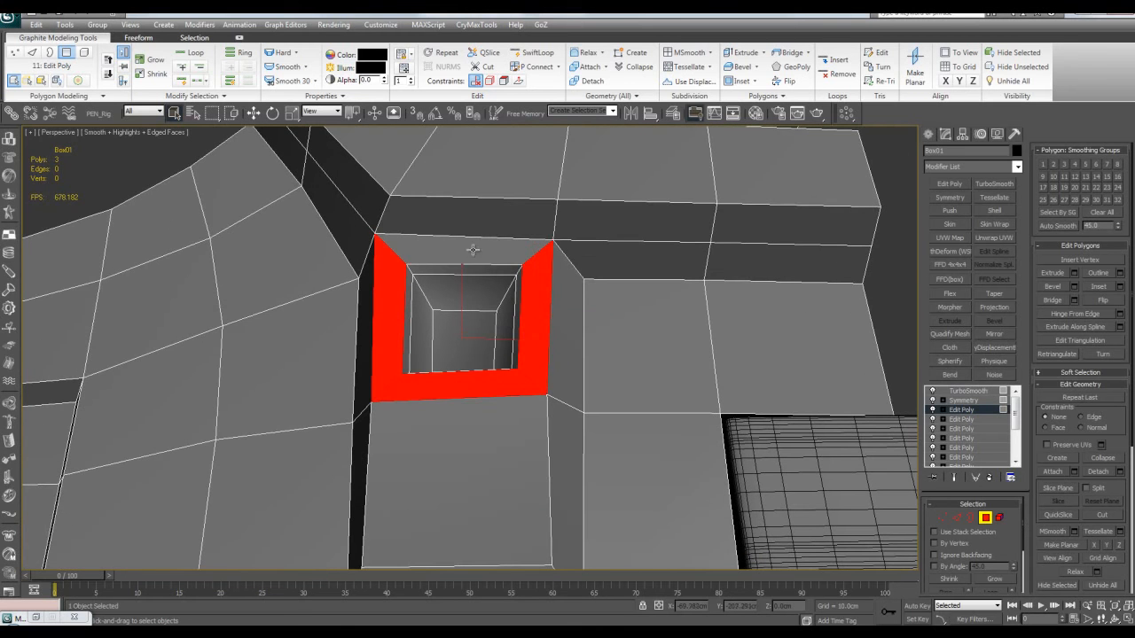
pyautogui.keyDown('ctrl'); pyautogui.click(473, 255); pyautogui.keyUp('ctrl')
pyautogui.moveTo(474, 537); pyautogui.dragTo(483, 383, button='middle')
pyautogui.keyDown('ctrl'); pyautogui.click(486, 389); pyautogui.keyUp('ctrl')
pyautogui.scroll(-6, 600, 387)
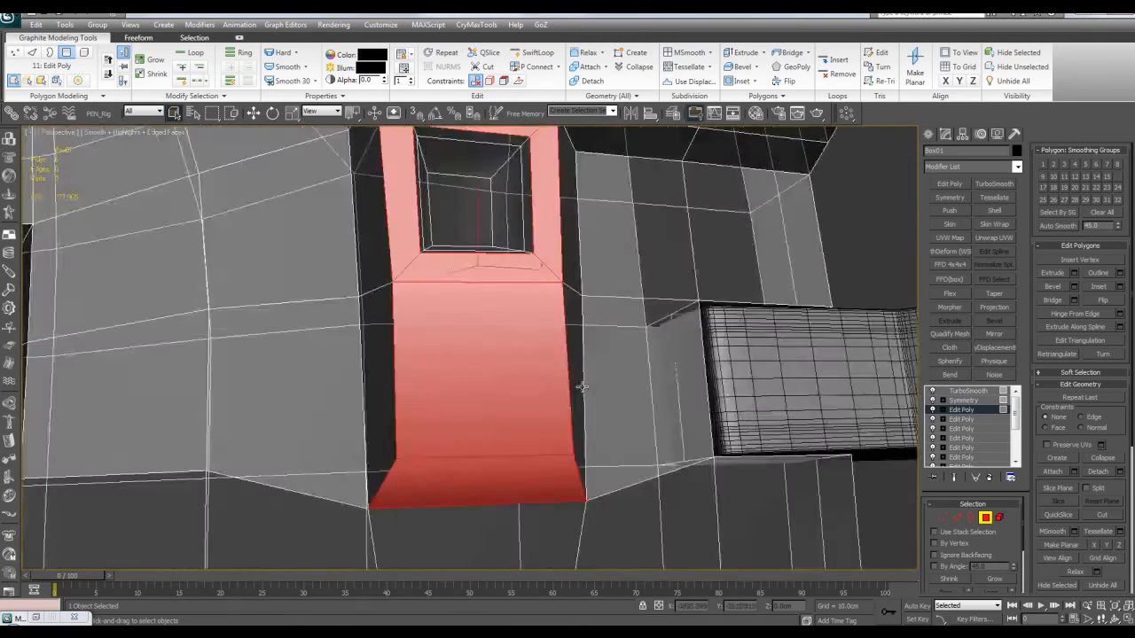
pyautogui.click(1057, 191)
pyautogui.click(741, 220)
# Select the edge loop around the round recess in the raised block and scale it down slightly
pyautogui.press('F4')
pyautogui.keyDown('alt'); pyautogui.moveTo(741, 221); pyautogui.dragTo(639, 322, button='middle'); pyautogui.keyUp('alt')
pyautogui.scroll(6, 674, 393)
pyautogui.press('F4')
pyautogui.moveTo(500, 406); pyautogui.dragTo(536, 331, button='middle')
pyautogui.press('2')
pyautogui.doubleClick(567, 282)
pyautogui.press('r')
pyautogui.press('F4')
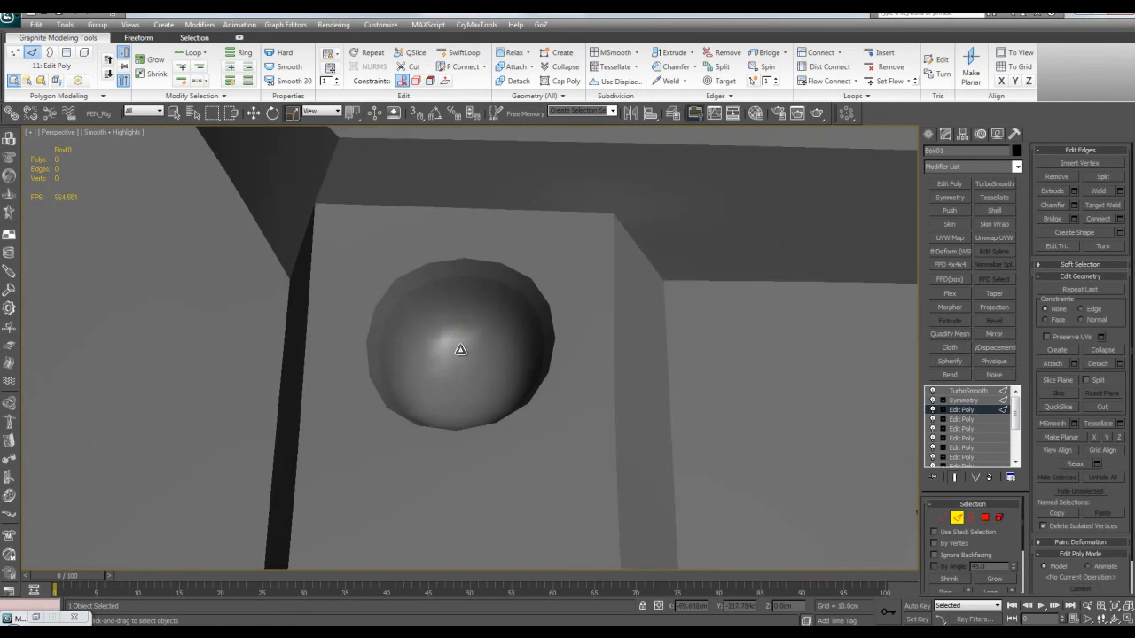
pyautogui.moveTo(463, 350); pyautogui.dragTo(449, 363)
pyautogui.moveTo(603, 367); pyautogui.dragTo(614, 393, button='middle')
# Select the flat end polygons of the vest's upper part by a 45° angle and assign them to smoothing group 20
pyautogui.scroll(-5, 611, 342)
pyautogui.keyDown('alt'); pyautogui.moveTo(610, 340); pyautogui.dragTo(534, 322, button='middle'); pyautogui.keyUp('alt')
pyautogui.scroll(-5, 612, 362)
pyautogui.scroll(2, 609, 215)
pyautogui.scroll(-2, 568, 241)
pyautogui.scroll(2, 565, 241)
pyautogui.scroll(-3, 573, 274)
pyautogui.scroll(4, 601, 335)
pyautogui.scroll(-2, 601, 337)
pyautogui.scroll(4, 562, 364)
pyautogui.press('F4')
pyautogui.press('4')
pyautogui.click(933, 566)
pyautogui.keyDown('alt'); pyautogui.moveTo(426, 371); pyautogui.dragTo(430, 349, button='middle'); pyautogui.keyUp('alt')
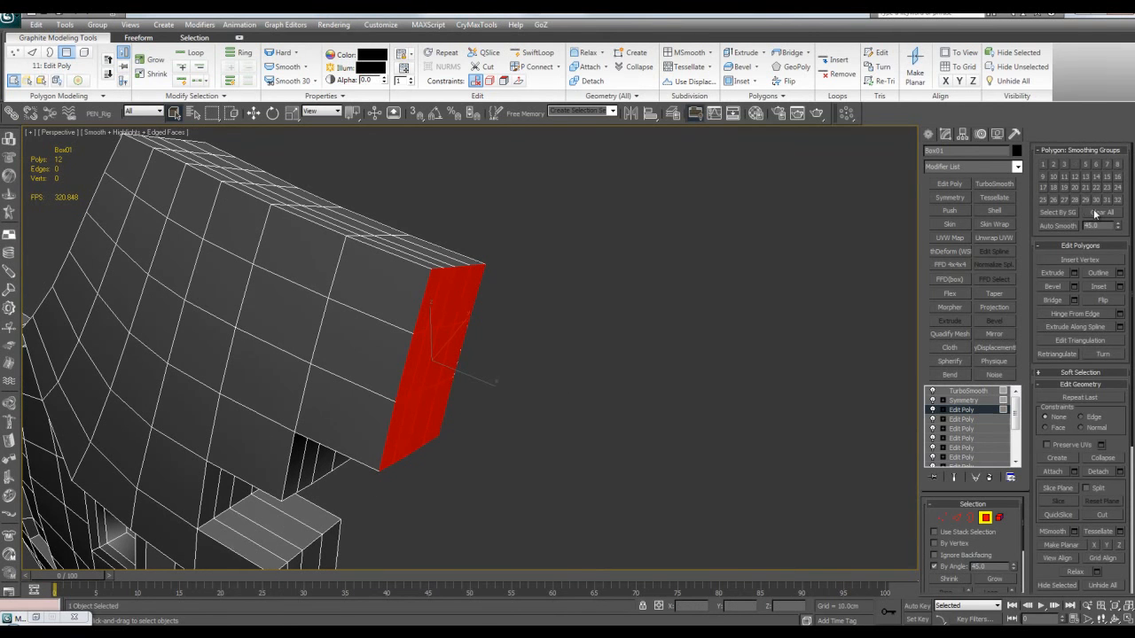
pyautogui.click(1072, 187)
pyautogui.press('4')
# Examine the whole vest from several angles with and without its wireframe to check the shading
pyautogui.press('F4')
pyautogui.keyDown('alt'); pyautogui.moveTo(597, 333); pyautogui.dragTo(572, 297, button='middle'); pyautogui.keyUp('alt')
pyautogui.press('z')
pyautogui.moveTo(491, 282); pyautogui.dragTo(585, 337, button='middle')
pyautogui.scroll(3, 545, 288)
pyautogui.scroll(-3, 585, 337)
pyautogui.keyDown('alt'); pyautogui.moveTo(667, 322); pyautogui.dragTo(530, 337, button='middle'); pyautogui.keyUp('alt')
pyautogui.hotkey('ctrl', 'd')
pyautogui.press('F4')
pyautogui.press('F4')
pyautogui.press('F4')
pyautogui.scroll(4, 678, 362)
pyautogui.scroll(-2, 677, 361)
# Raise the vest's TurboSmooth iterations to 3 and add a second TurboSmooth modifier on top
pyautogui.click(677, 361)
pyautogui.moveTo(517, 291); pyautogui.dragTo(541, 312, button='middle')
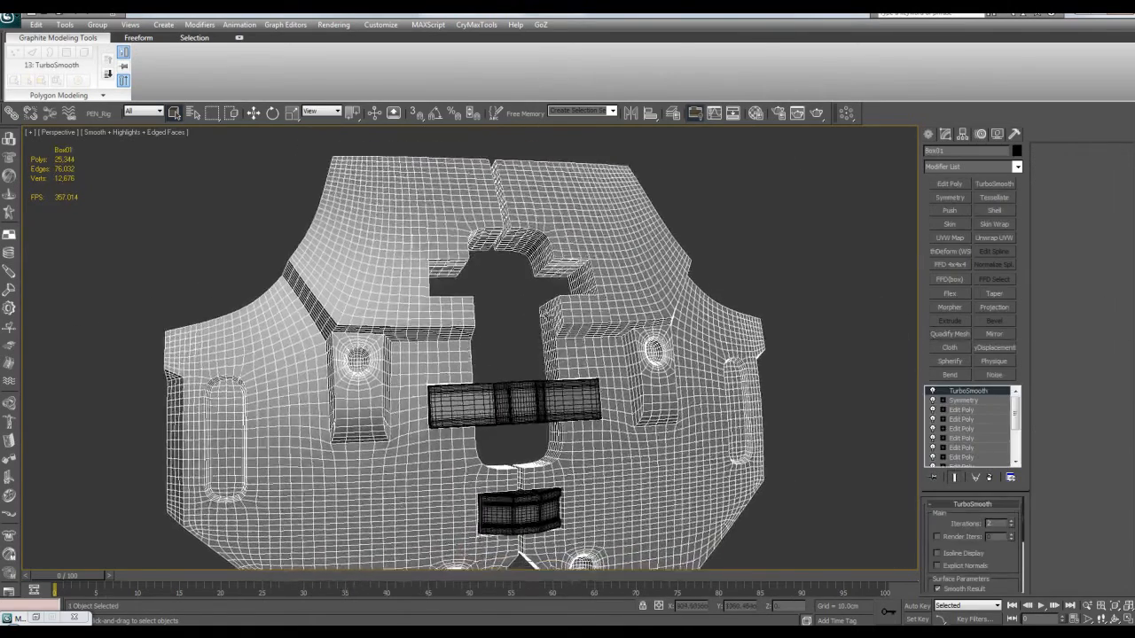
pyautogui.scroll(2, 554, 321)
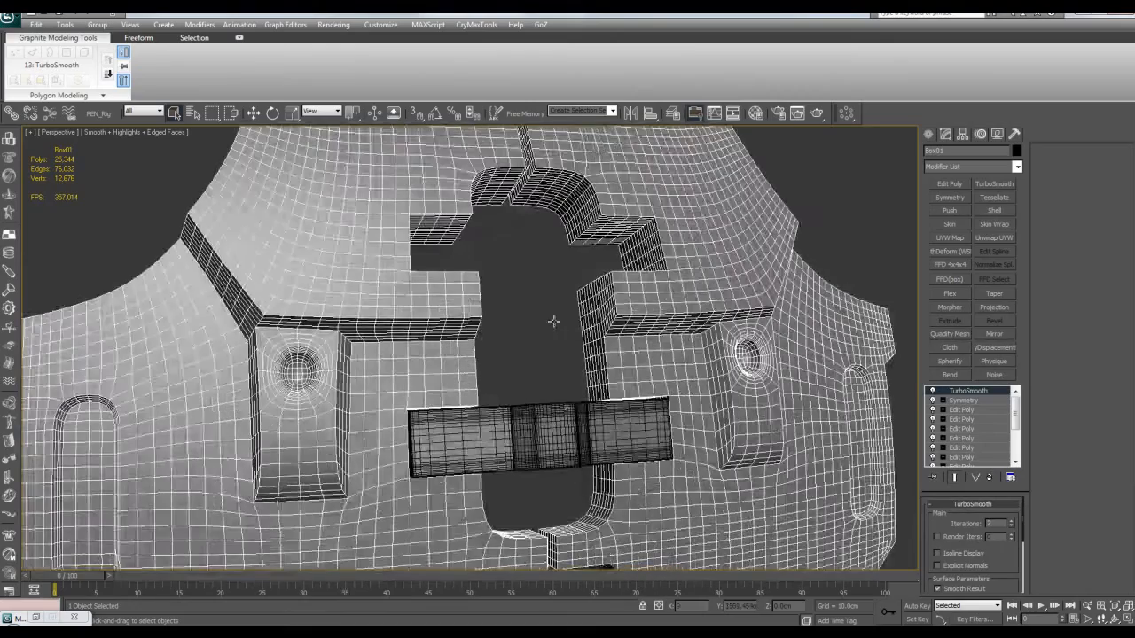
pyautogui.click(1010, 523)
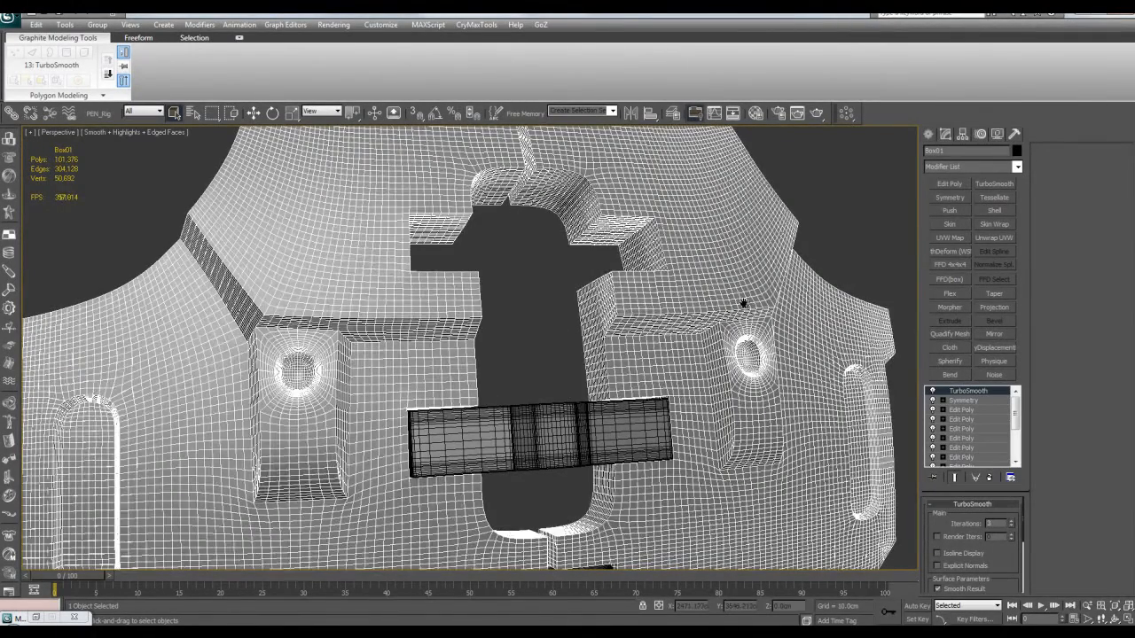
pyautogui.moveTo(742, 298); pyautogui.dragTo(758, 330, button='middle')
pyautogui.click(978, 185)
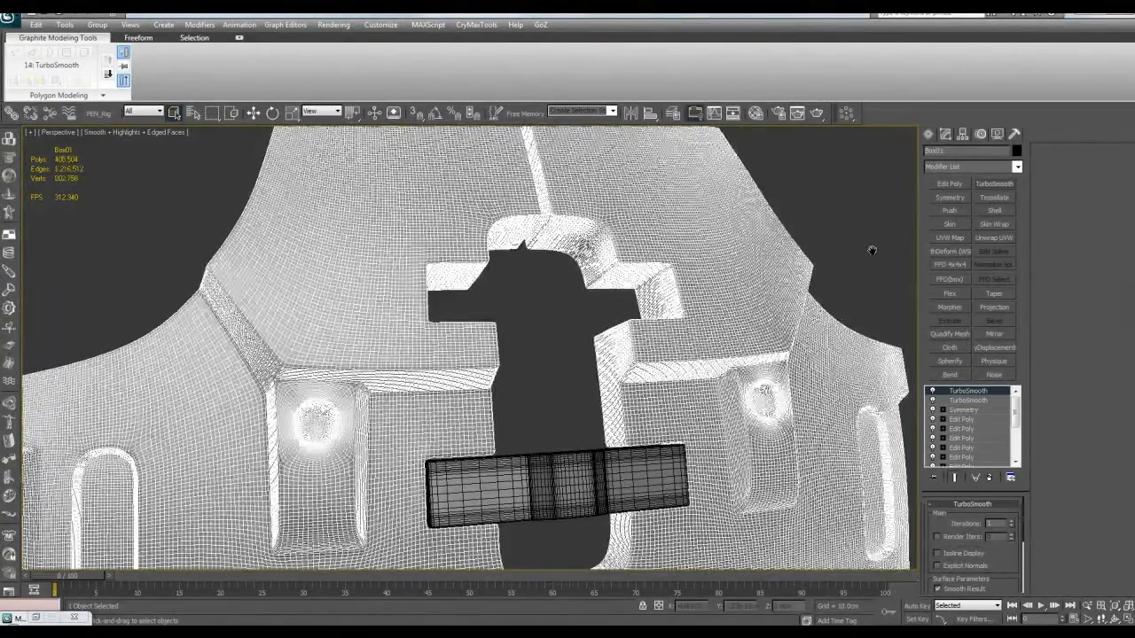
pyautogui.moveTo(997, 562); pyautogui.dragTo(999, 555, button='middle')
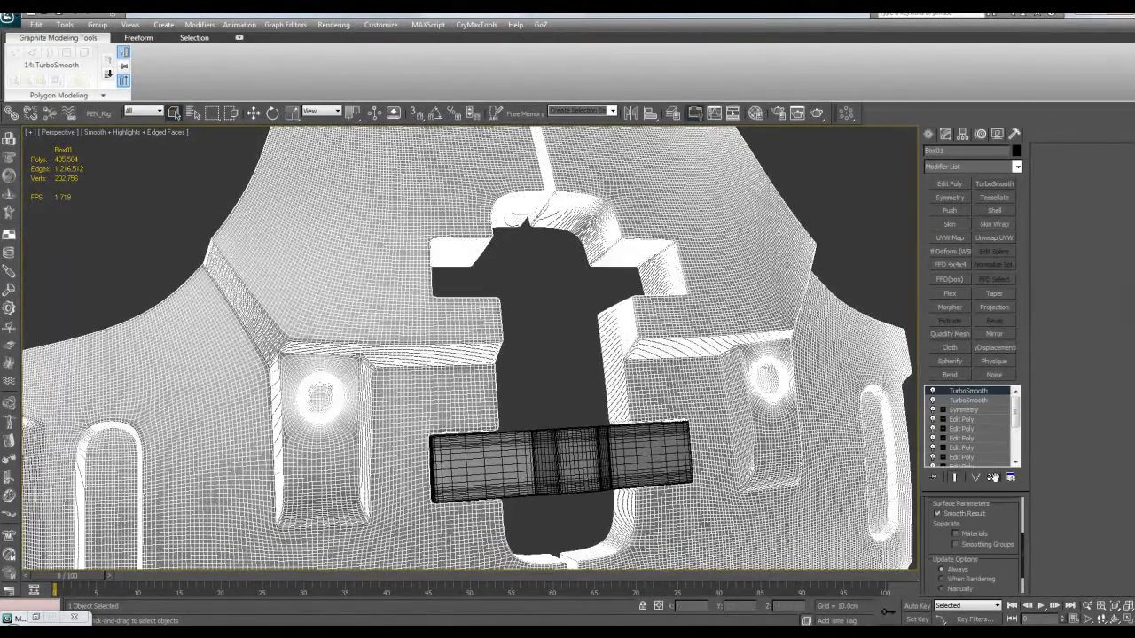
# Examine the densely smoothed vest's edges, recesses and clasps, comparing plain shading with the wireframe view
pyautogui.scroll(-6, 640, 381)
pyautogui.press('F4')
pyautogui.scroll(5, 640, 347)
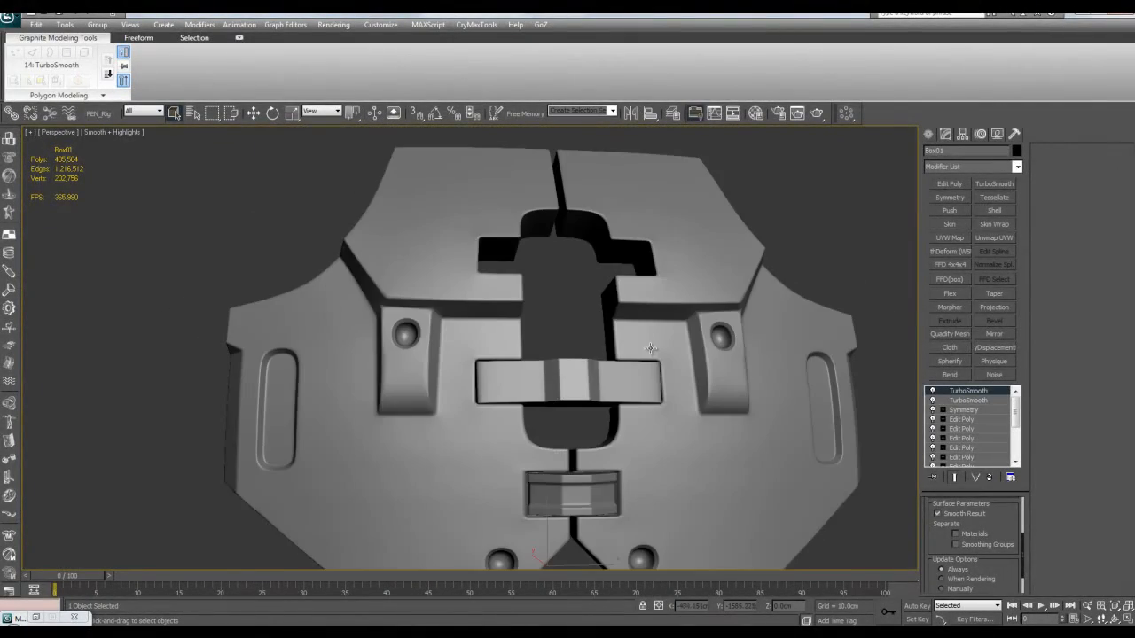
pyautogui.press('F4')
pyautogui.press('F4')
pyautogui.keyDown('alt'); pyautogui.moveTo(661, 344); pyautogui.dragTo(528, 310, button='middle'); pyautogui.keyUp('alt')
pyautogui.scroll(3, 624, 278)
pyautogui.press('F4')
pyautogui.scroll(3, 617, 318)
pyautogui.press('F4')
pyautogui.press('F4')
pyautogui.press('F4')
pyautogui.scroll(-5, 629, 345)
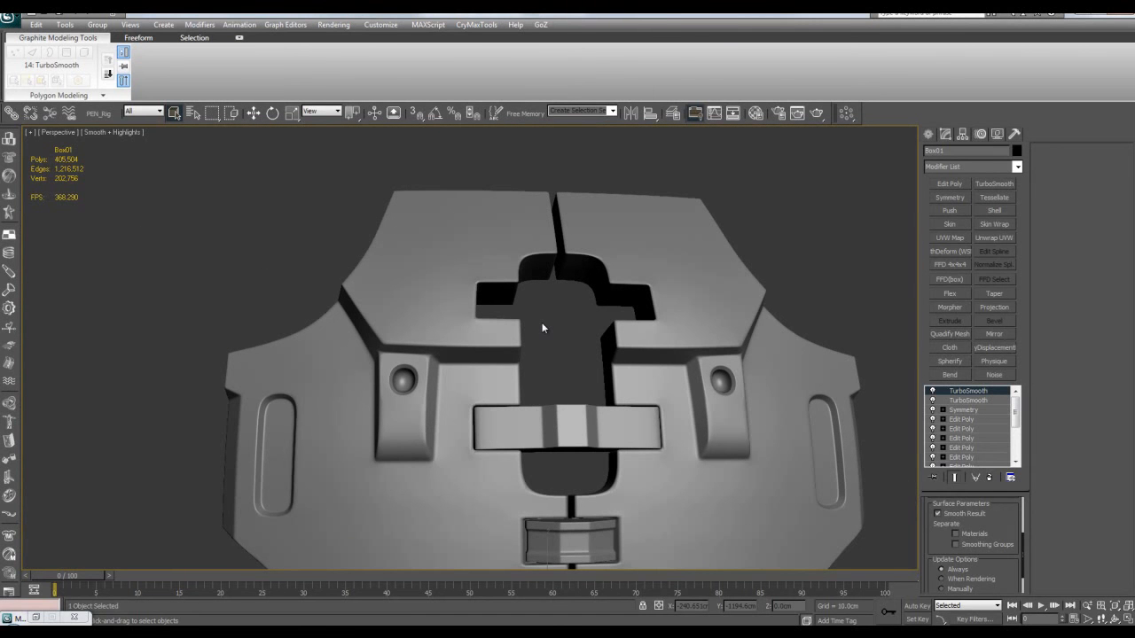
pyautogui.keyDown('alt'); pyautogui.moveTo(620, 312); pyautogui.dragTo(604, 281, button='middle'); pyautogui.keyUp('alt')
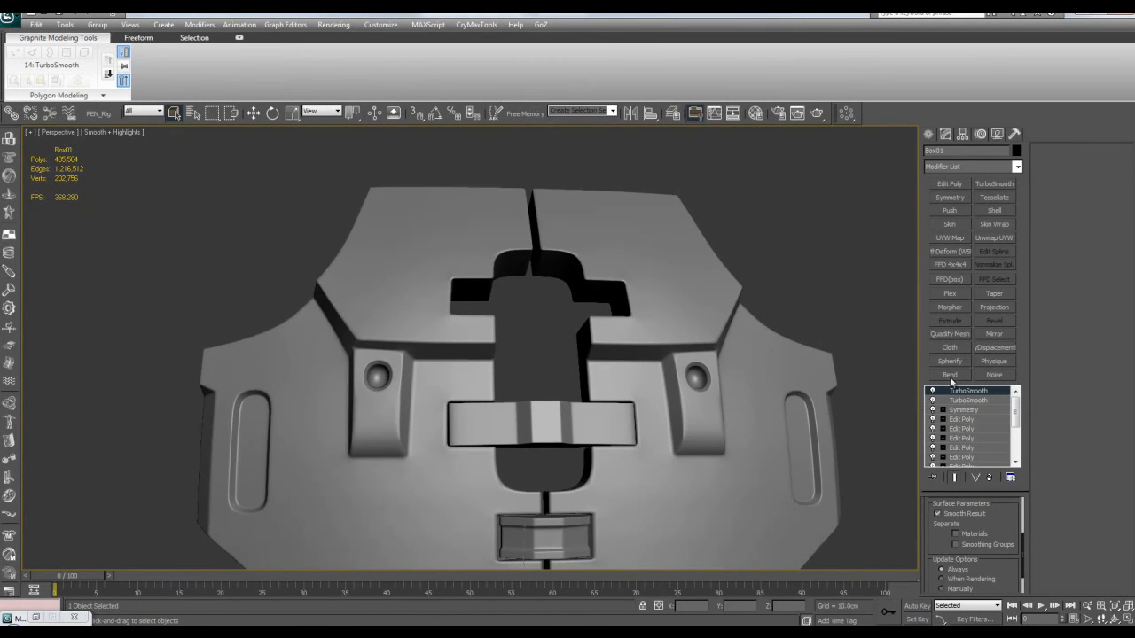
pyautogui.press('F4')
pyautogui.scroll(5, 609, 435)
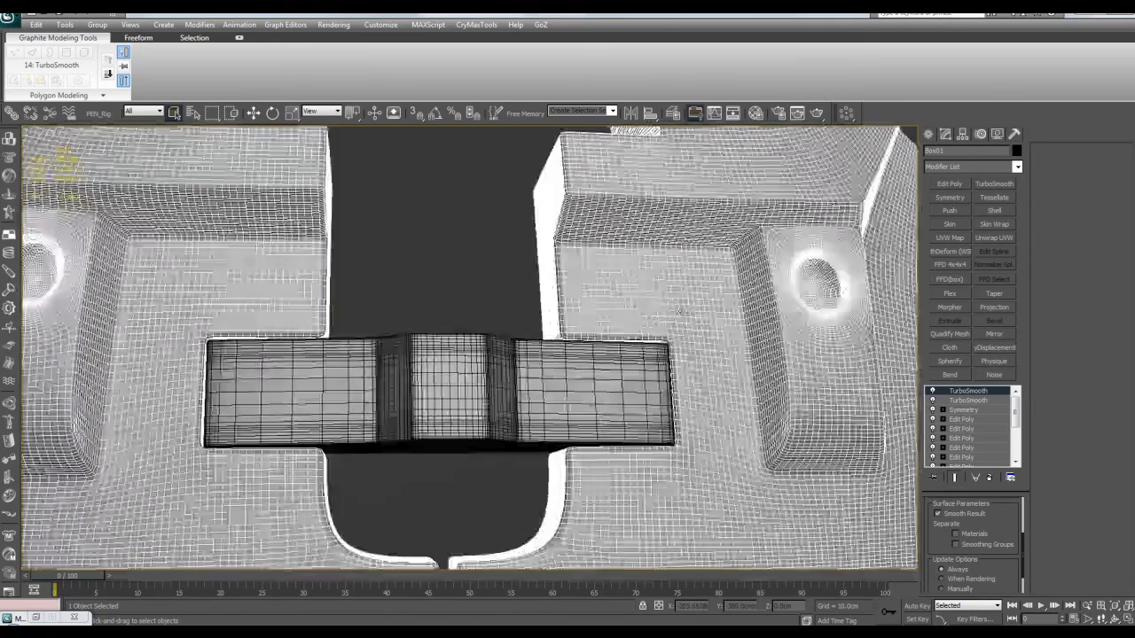
# Remove the second TurboSmooth modifier and set the remaining TurboSmooth iterations to 2
pyautogui.rightClick(991, 396)
pyautogui.click(1012, 150)
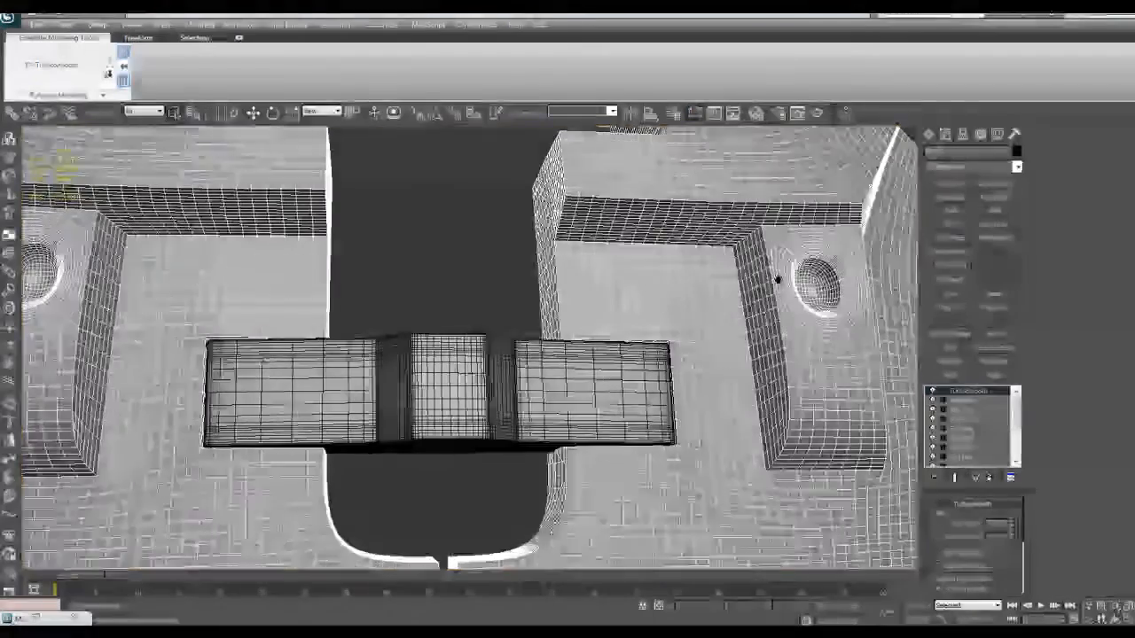
pyautogui.scroll(-5, 778, 279)
pyautogui.click(1013, 529)
pyautogui.scroll(5, 699, 321)
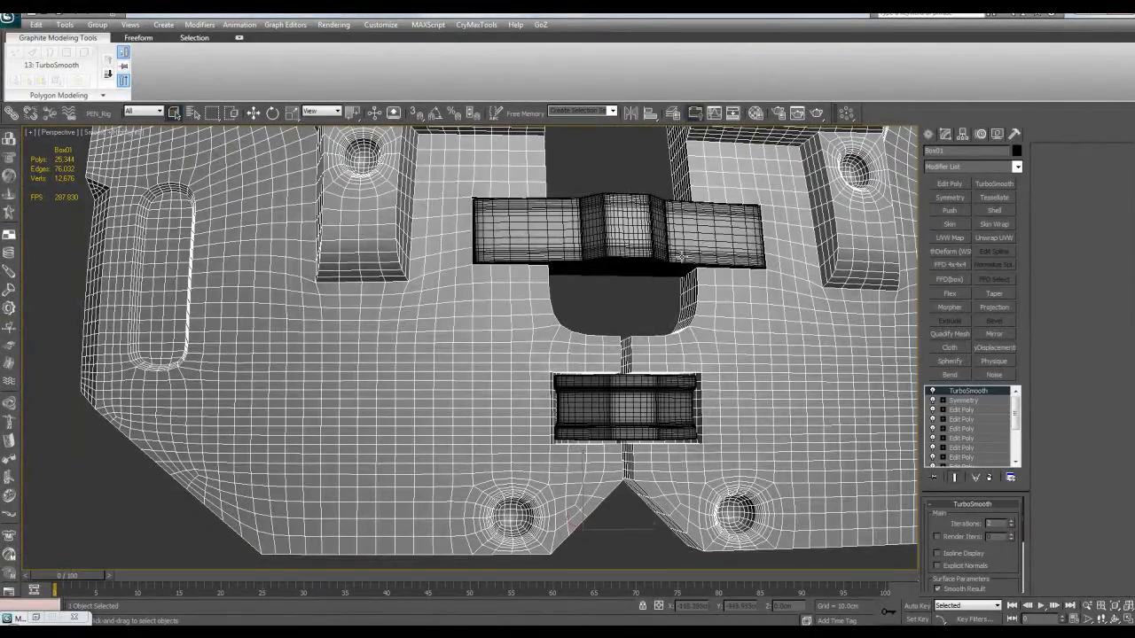
# Add an Edit Poly modifier above TurboSmooth and delete the mirrored half of the vest
pyautogui.scroll(-5, 671, 309)
pyautogui.scroll(7, 705, 257)
pyautogui.press('F4')
pyautogui.press('F4')
pyautogui.scroll(-5, 705, 257)
pyautogui.scroll(3, 576, 309)
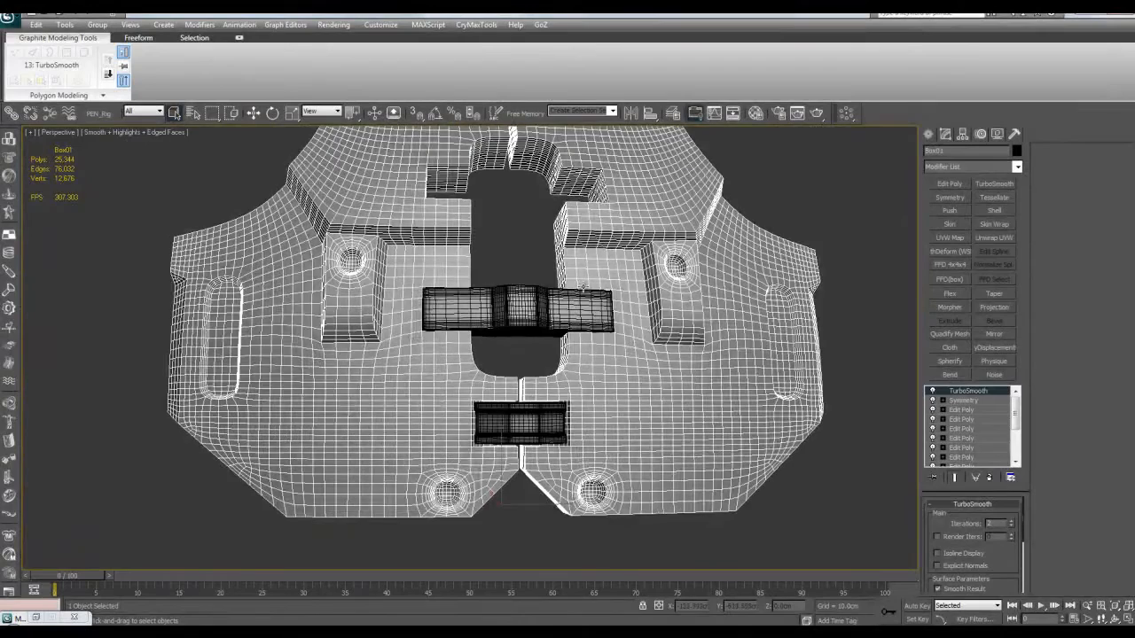
pyautogui.moveTo(635, 280); pyautogui.dragTo(627, 302, button='middle')
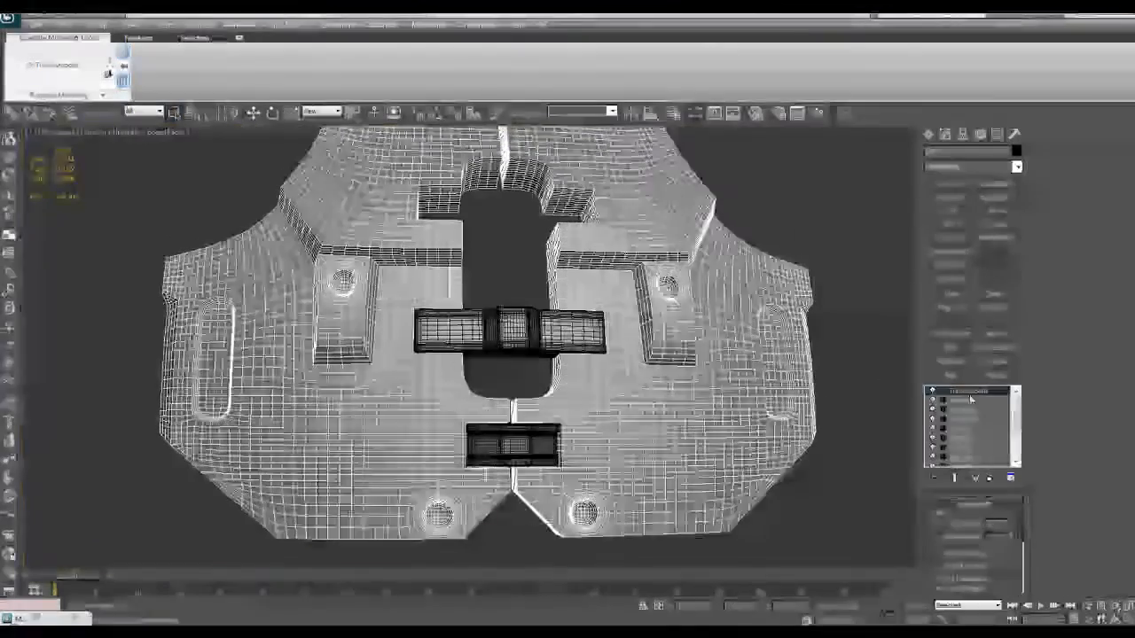
pyautogui.click(949, 184)
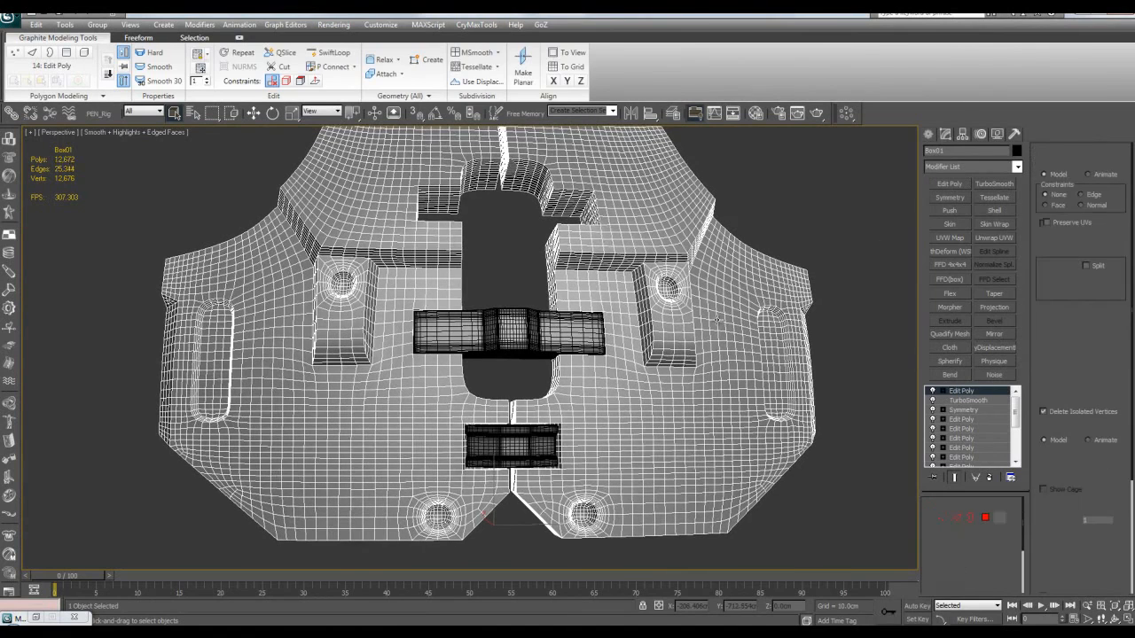
pyautogui.click(708, 276)
pyautogui.press('Delete')
pyautogui.moveTo(621, 364); pyautogui.dragTo(667, 291, button='middle')
pyautogui.press('5')
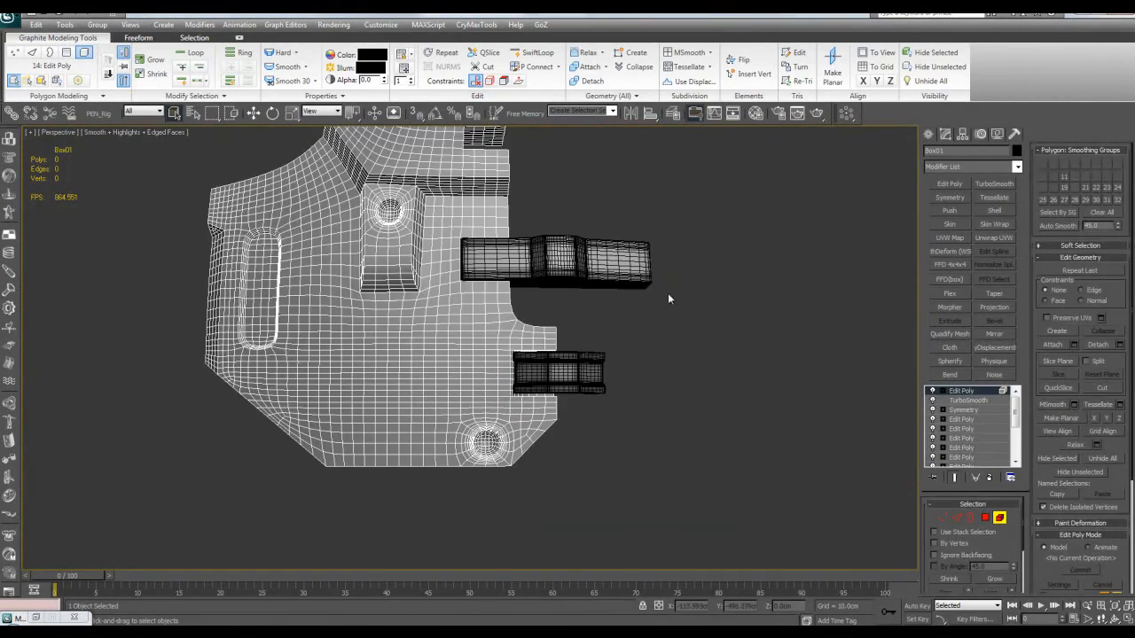
# Remove the three intermediate edge loops running around the wall of the long side recess
pyautogui.moveTo(480, 282); pyautogui.dragTo(648, 477)
pyautogui.press('z')
pyautogui.keyDown('alt'); pyautogui.moveTo(648, 457); pyautogui.dragTo(616, 380, button='middle'); pyautogui.keyUp('alt')
pyautogui.click(616, 379)
pyautogui.scroll(-6, 470, 359)
pyautogui.keyDown('alt'); pyautogui.moveTo(496, 347); pyautogui.dragTo(612, 403, button='middle'); pyautogui.keyUp('alt')
pyautogui.scroll(5, 495, 291)
pyautogui.keyDown('alt'); pyautogui.moveTo(496, 292); pyautogui.dragTo(602, 400, button='middle'); pyautogui.keyUp('alt')
pyautogui.scroll(3, 445, 330)
pyautogui.press('2')
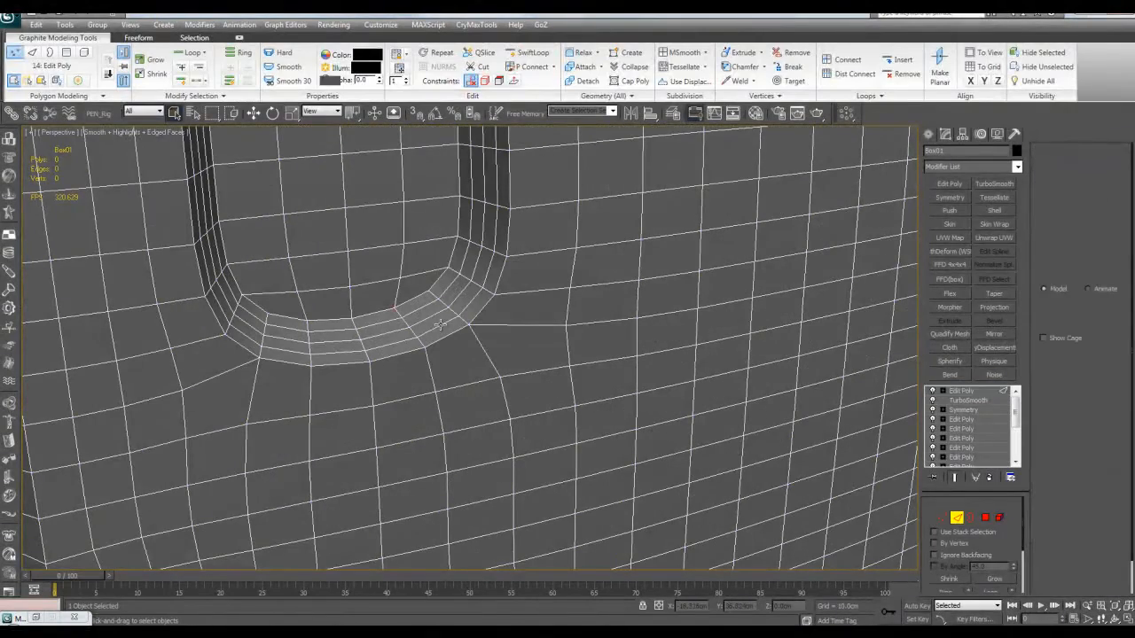
pyautogui.click(439, 324)
pyautogui.keyDown('ctrl'); pyautogui.click(430, 315); pyautogui.keyUp('ctrl')
pyautogui.keyDown('ctrl'); pyautogui.click(425, 305); pyautogui.keyUp('ctrl')
pyautogui.moveTo(452, 307); pyautogui.dragTo(486, 328, button='middle')
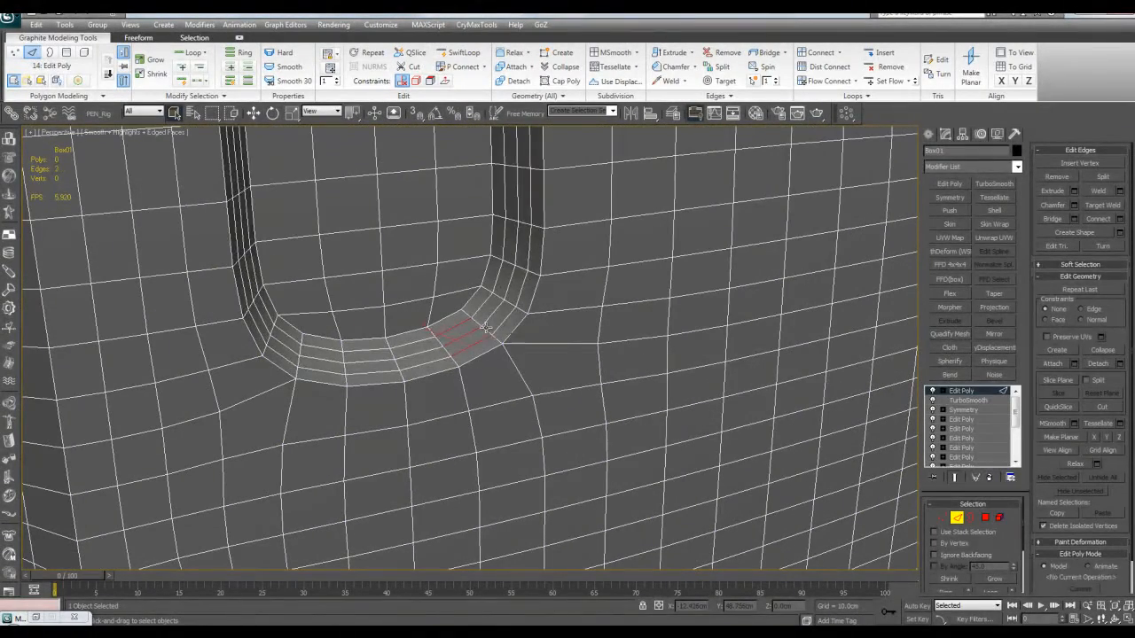
# Connect the edges across the side recess's wall with 2 segments pinched towards its borders, and deselect the vest
pyautogui.hotkey('ctrl', 'shift', 'e')
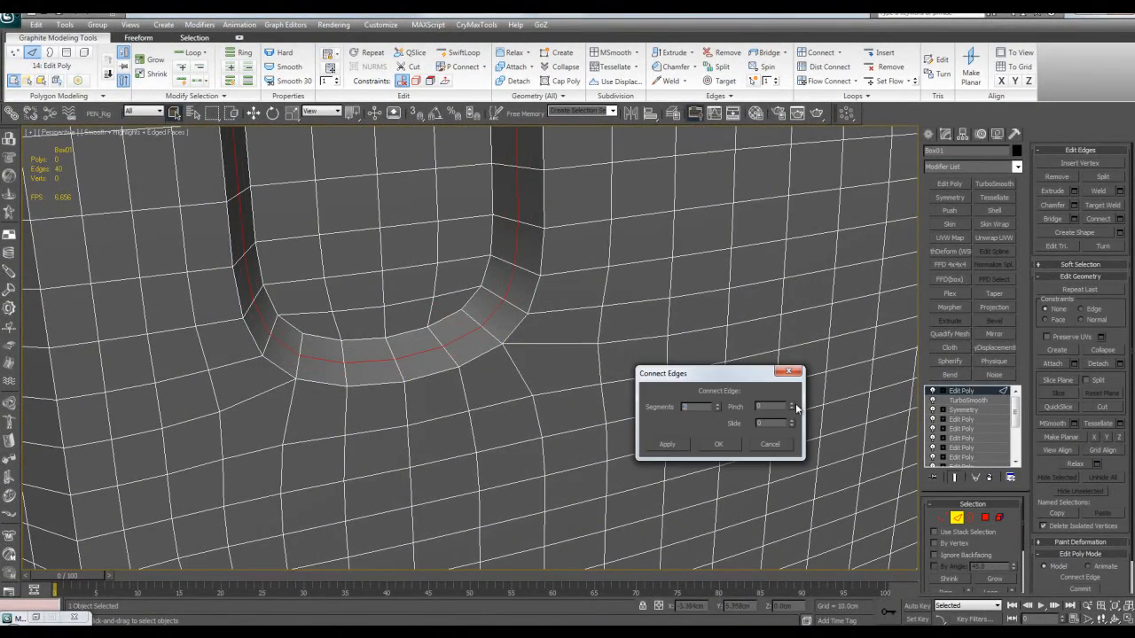
pyautogui.click(726, 442)
pyautogui.click(735, 403)
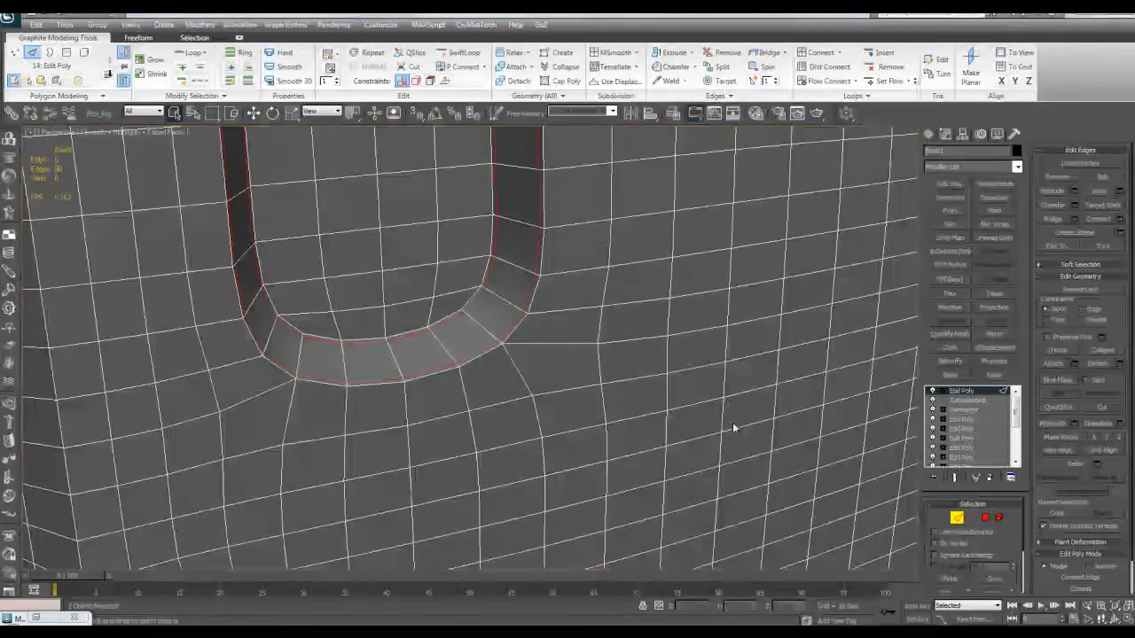
pyautogui.moveTo(844, 510); pyautogui.dragTo(844, 509)
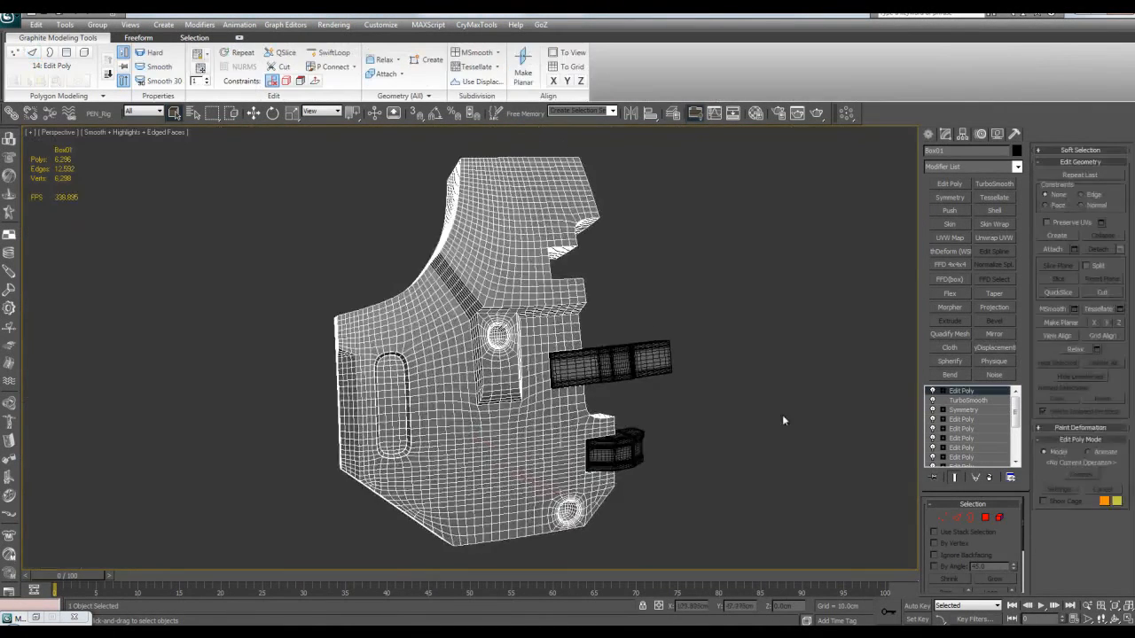
pyautogui.click(783, 417)
pyautogui.scroll(5, 878, 346)
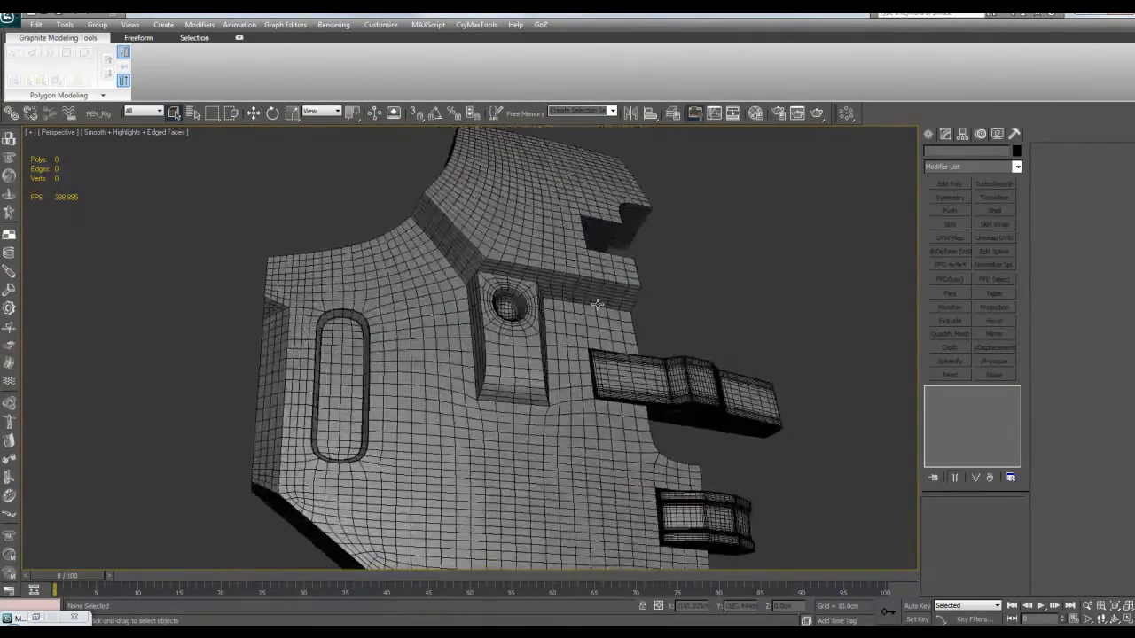